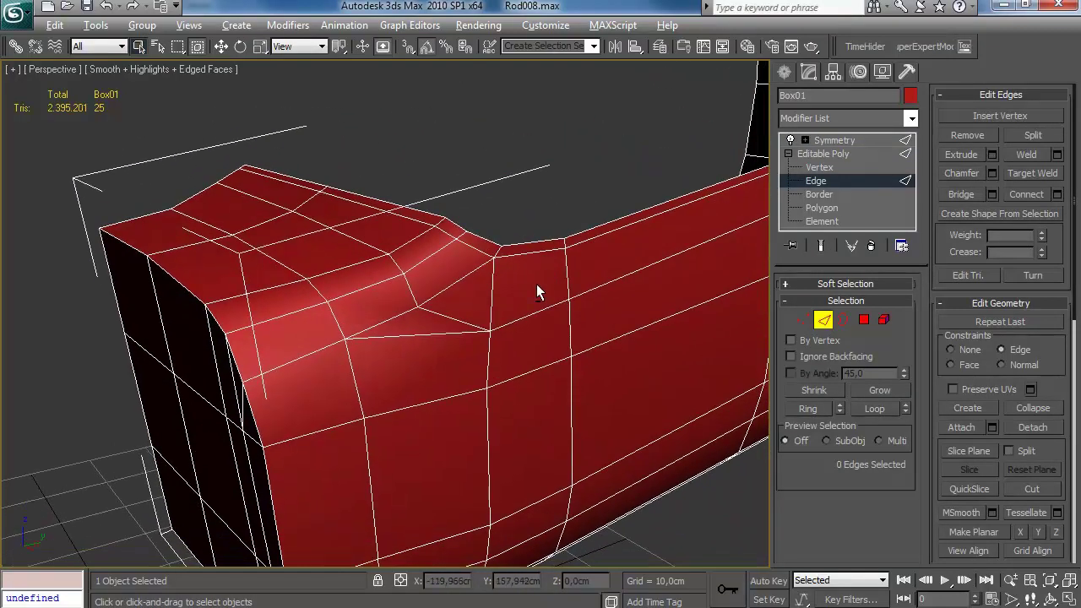
Step: Unhide the HPbody layer to show the high-poly car body with the low-poly mesh
scroll(558, 322, down, 5)
alt+middle_drag(593, 293, 467, 275)
click(662, 47)
click(749, 378)
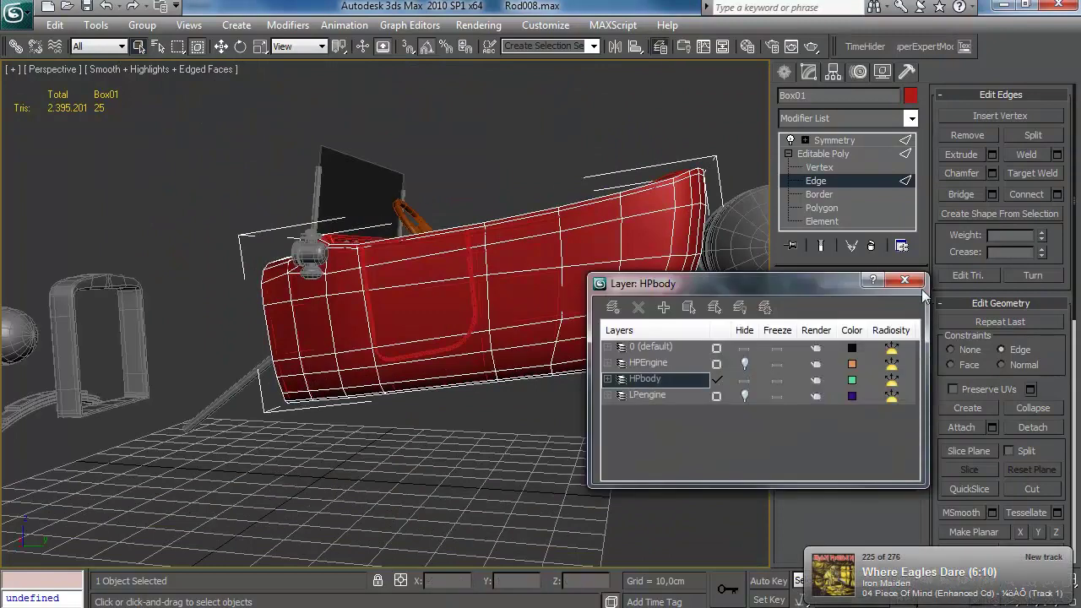
click(907, 280)
Step: Leave edge editing, select the low-poly body Box01 and turn on its see-through display
alt+middle_drag(549, 368, 587, 462)
click(819, 329)
click(575, 259)
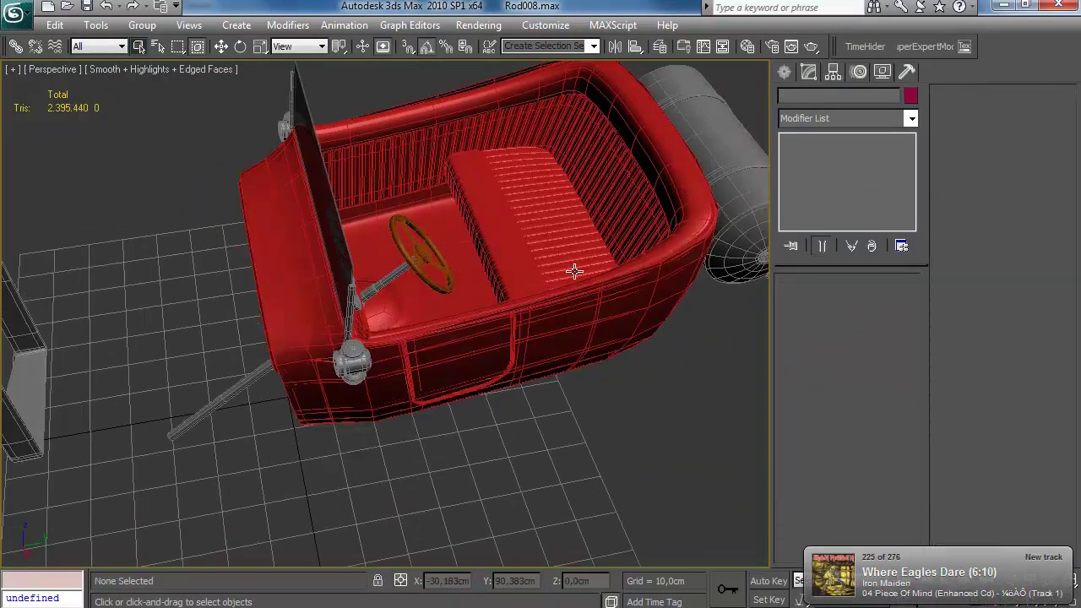
click(569, 314)
alt+middle_drag(569, 314, 644, 234)
scroll(586, 300, up, 3)
key(alt+x)
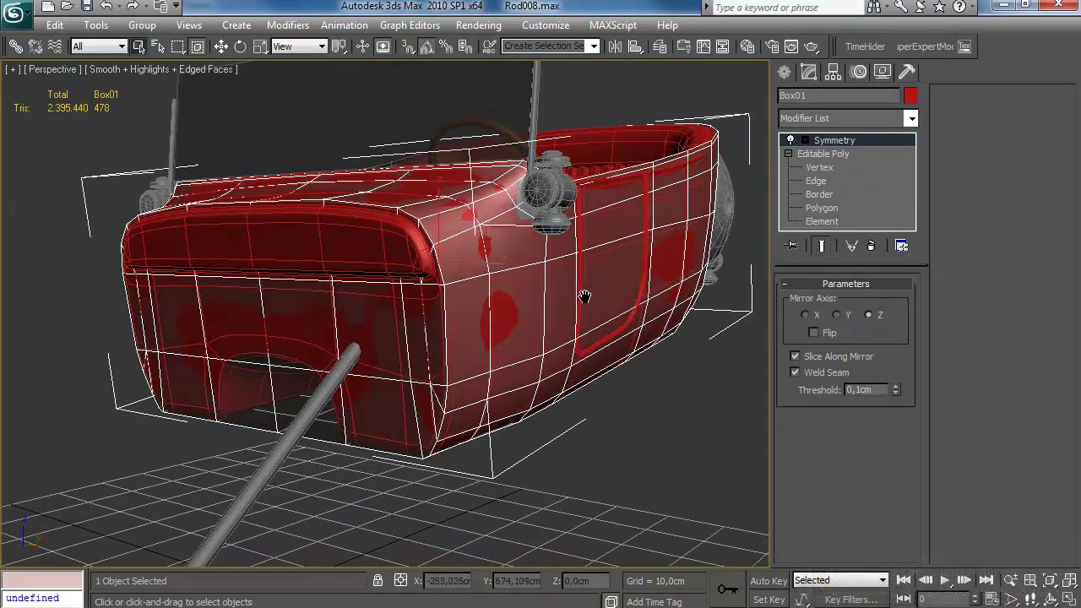
scroll(585, 300, up, 3)
alt+middle_drag(577, 313, 490, 285)
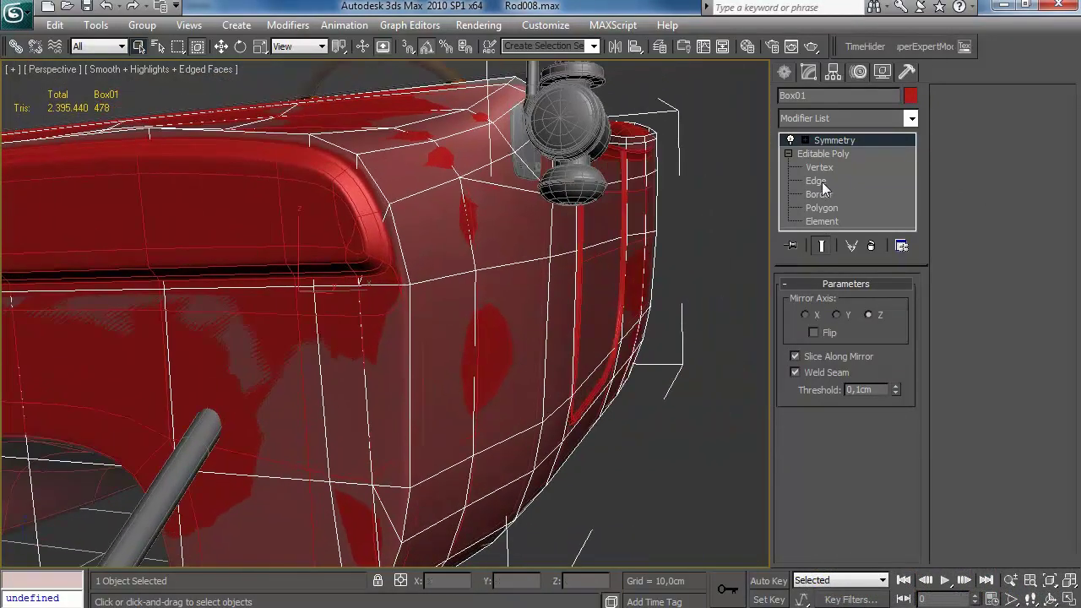
click(824, 180)
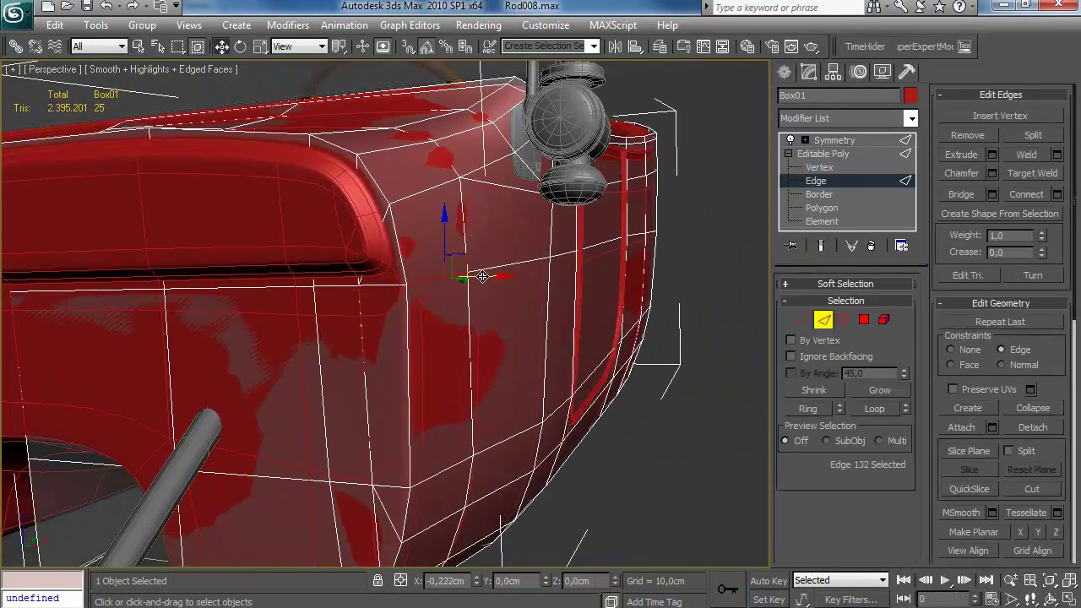
key(1)
drag(509, 271, 476, 271)
key(ctrl+z)
key(ctrl+z)
key(ctrl+z)
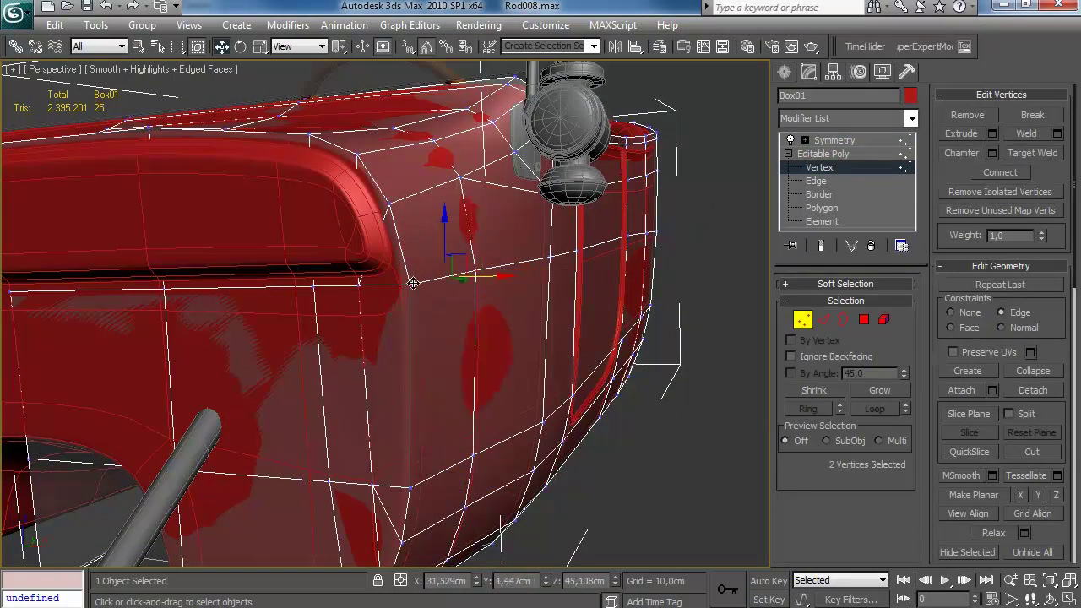
Step: Set the constraint to None and adjust the side vertices just behind the body's front corner to fit the high-poly surface
key(shift+x)
drag(496, 277, 496, 277)
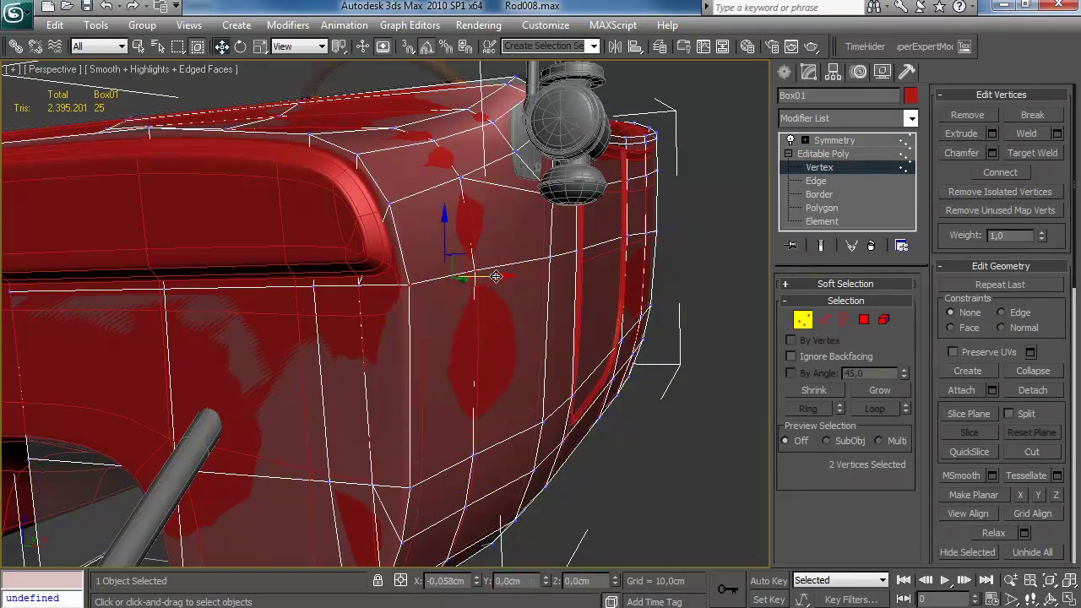
drag(410, 286, 446, 283)
middle_drag(478, 362, 480, 338)
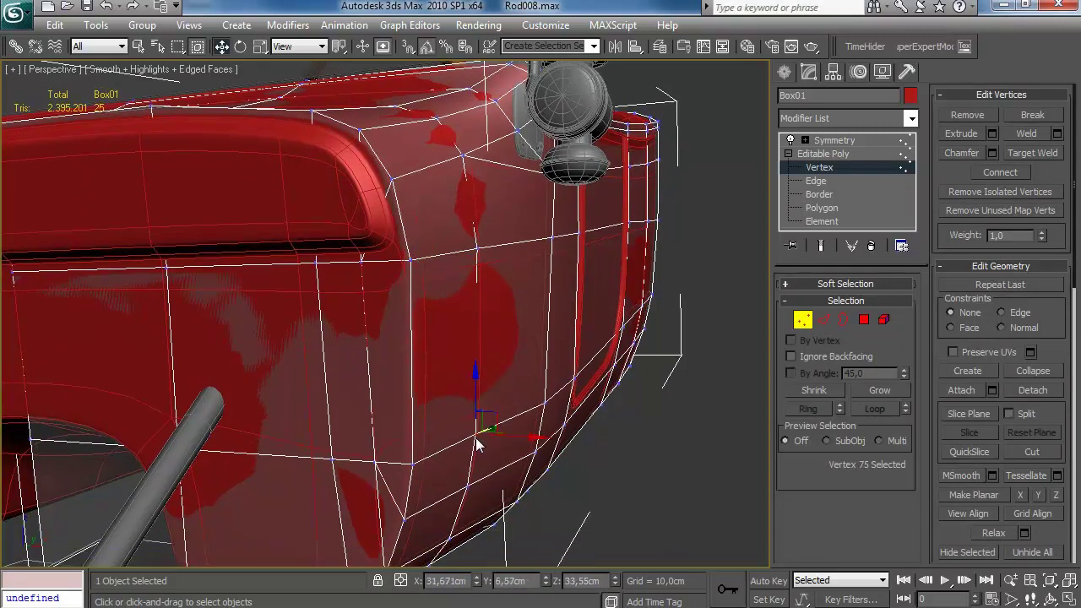
drag(484, 449, 485, 451)
click(581, 451)
Step: Adjust the vertices around the body's lower front corner and underside edge to follow the high-poly shape
alt+middle_drag(554, 295, 578, 334)
middle_drag(577, 333, 460, 312)
drag(542, 310, 540, 308)
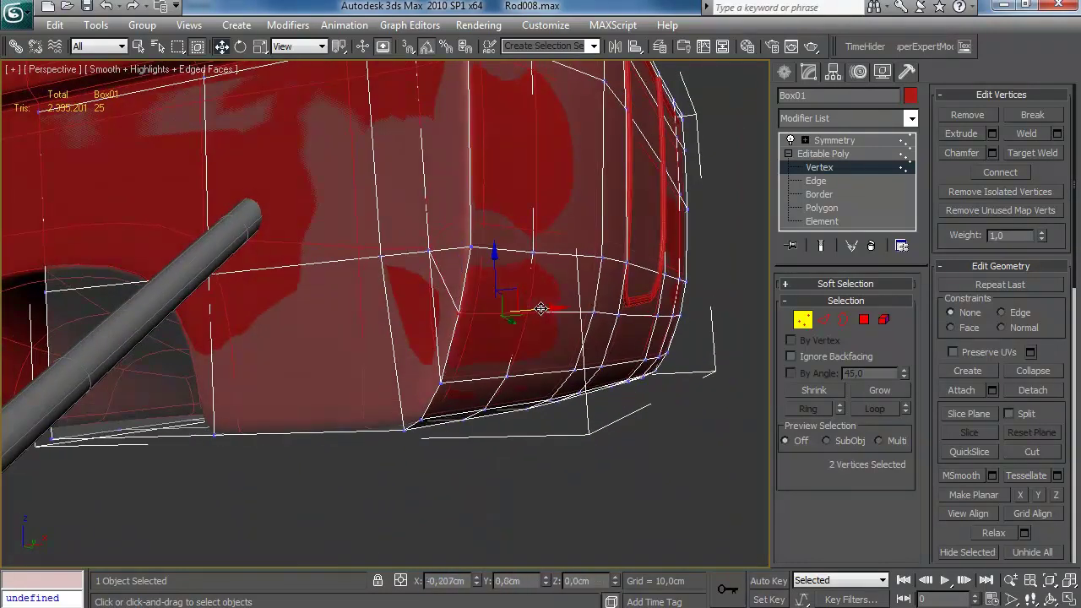
click(523, 345)
alt+middle_drag(523, 345, 563, 298)
click(455, 241)
drag(487, 235, 474, 208)
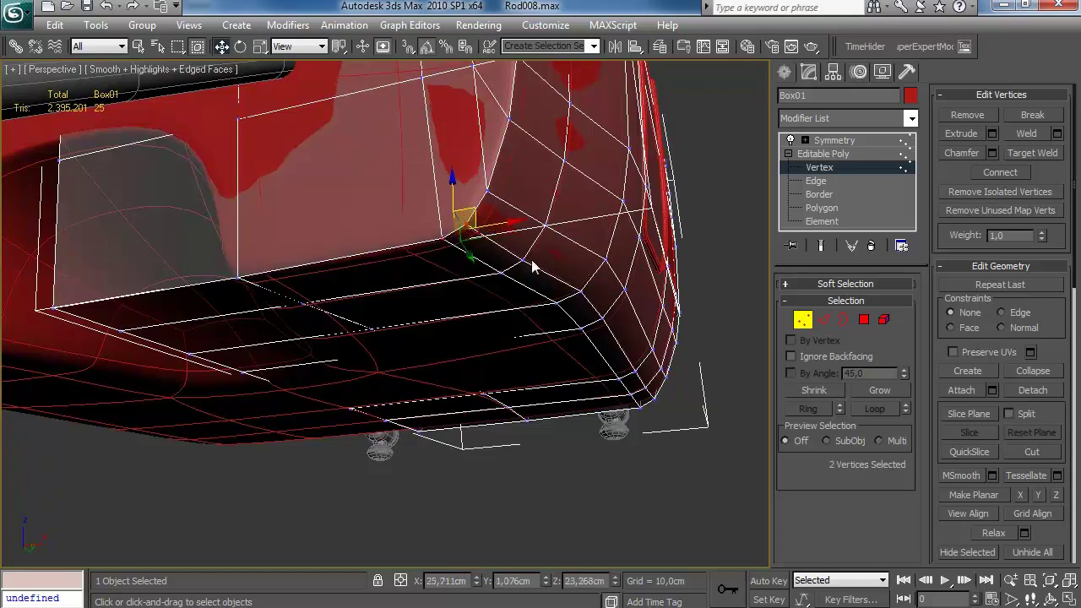
ctrl+click(557, 302)
drag(617, 281, 615, 280)
Step: Move the lower side vertices between the front corner and the door to fit the high-poly surface
alt+middle_drag(635, 223, 540, 324)
click(563, 268)
drag(603, 265, 598, 266)
click(571, 210)
drag(590, 207, 584, 208)
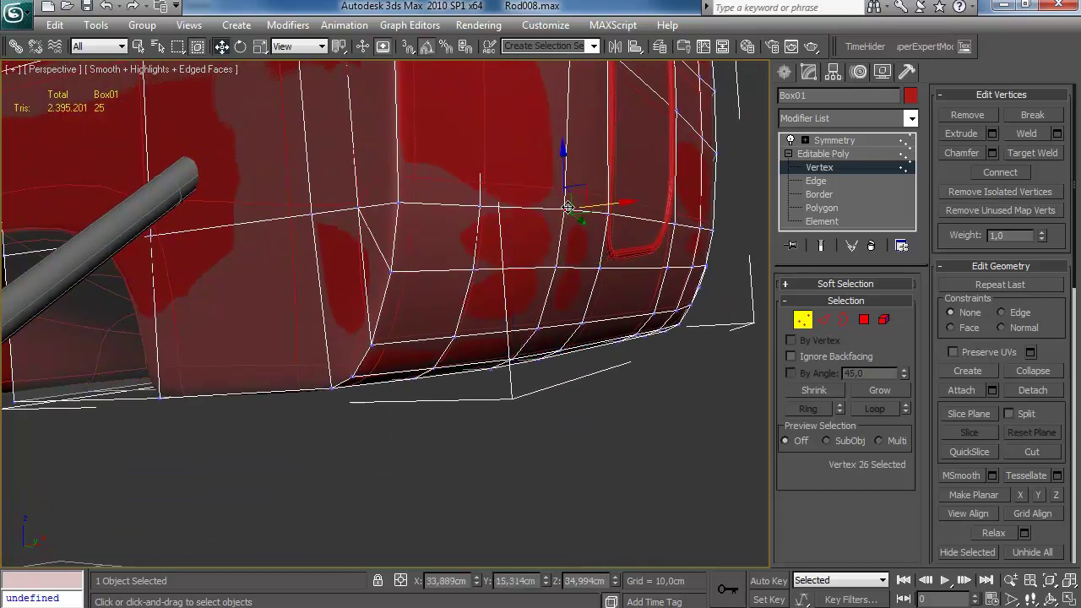
alt+middle_drag(583, 209, 574, 238)
middle_drag(574, 238, 509, 342)
drag(514, 229, 510, 225)
alt+middle_drag(510, 225, 435, 292)
drag(323, 246, 324, 242)
Step: Lower the vertex pairs along the body's upper side rim to match the high-poly edge
middle_drag(661, 273, 517, 275)
scroll(517, 274, down, 2)
drag(510, 191, 509, 199)
middle_drag(635, 173, 537, 193)
drag(536, 192, 581, 241)
drag(561, 170, 561, 180)
middle_drag(724, 192, 432, 242)
drag(406, 255, 372, 221)
drag(390, 188, 388, 197)
Step: Lower the rim vertex pair just behind the door to meet the high-poly rim
alt+middle_drag(449, 235, 456, 282)
middle_drag(279, 291, 544, 264)
alt+middle_drag(545, 264, 426, 271)
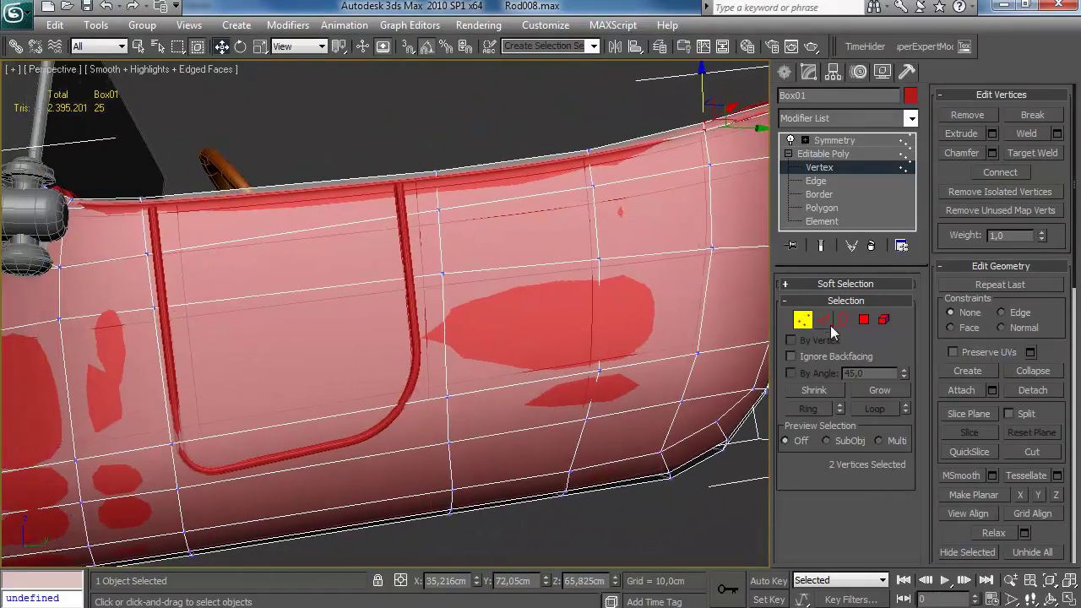
click(821, 322)
click(378, 177)
alt+middle_drag(458, 218, 597, 221)
click(803, 320)
alt+middle_drag(451, 193, 445, 223)
scroll(443, 221, up, 3)
drag(420, 140, 420, 145)
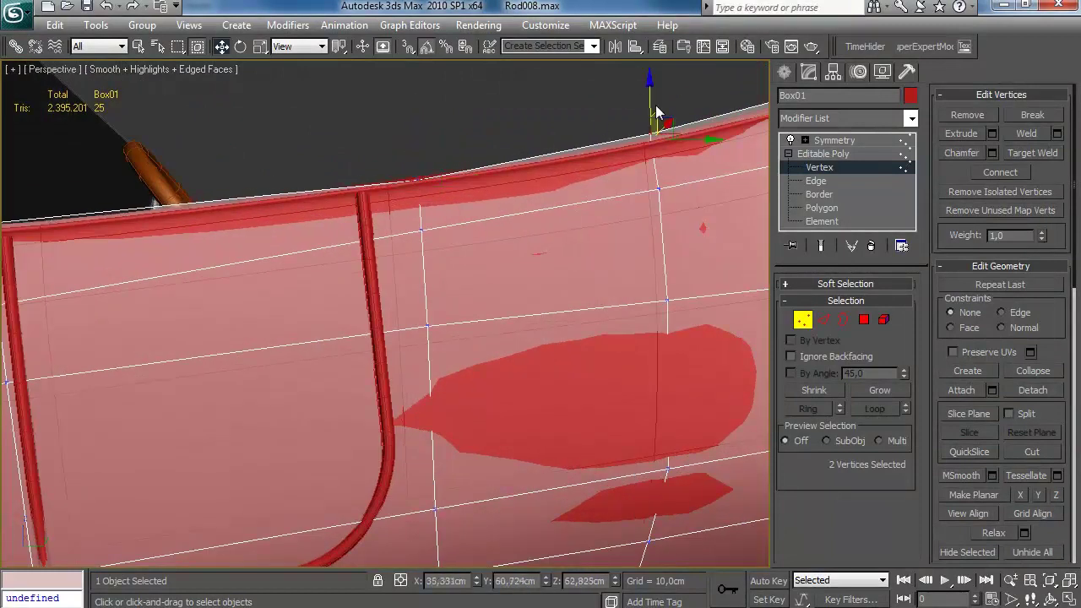
Step: Lower the next rim vertex pair toward the front and shift the pair at the windshield post inward
middle_drag(623, 109, 789, 103)
middle_drag(201, 200, 352, 183)
drag(295, 217, 319, 201)
drag(306, 179, 307, 184)
middle_drag(306, 212, 519, 281)
drag(475, 294, 468, 293)
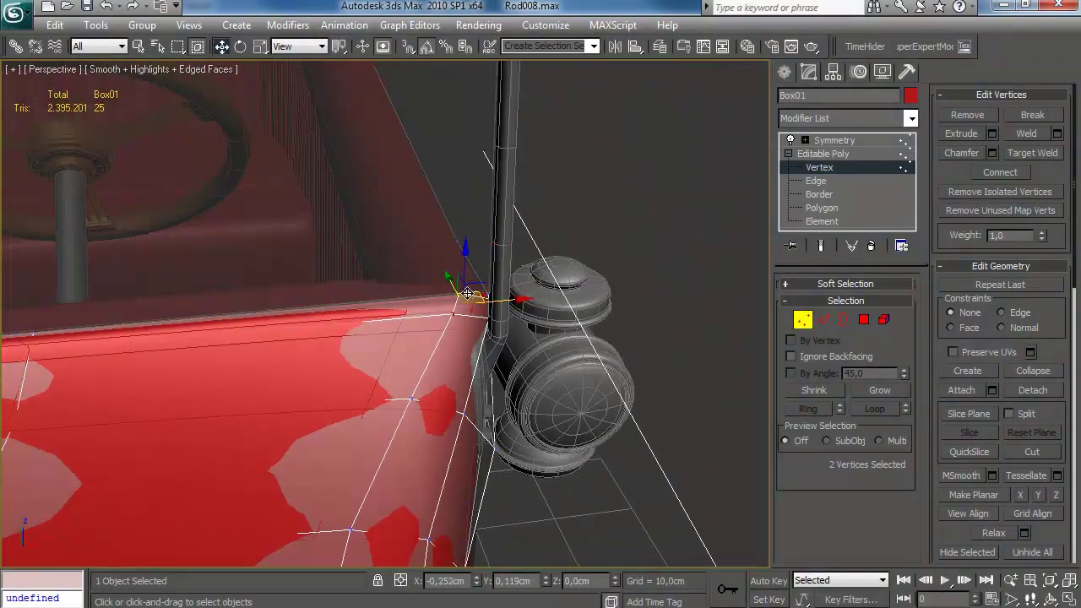
Step: Refine the rim vertices at the cockpit's front corner beside the windshield post to follow the high-poly edge
alt+middle_drag(467, 293, 545, 237)
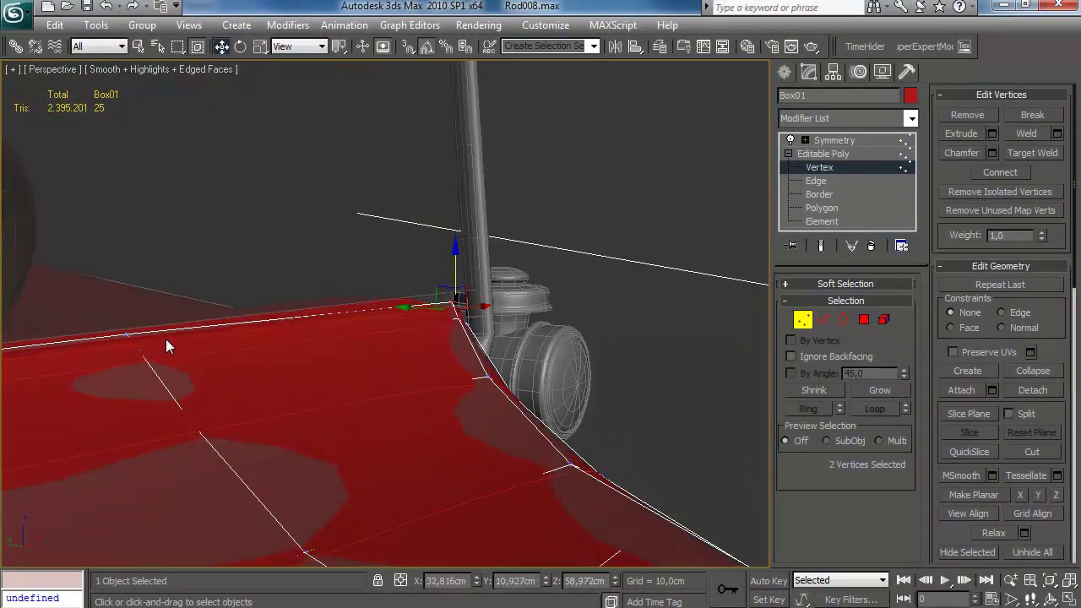
alt+middle_drag(494, 266, 412, 272)
middle_drag(690, 296, 422, 260)
scroll(320, 357, down, 3)
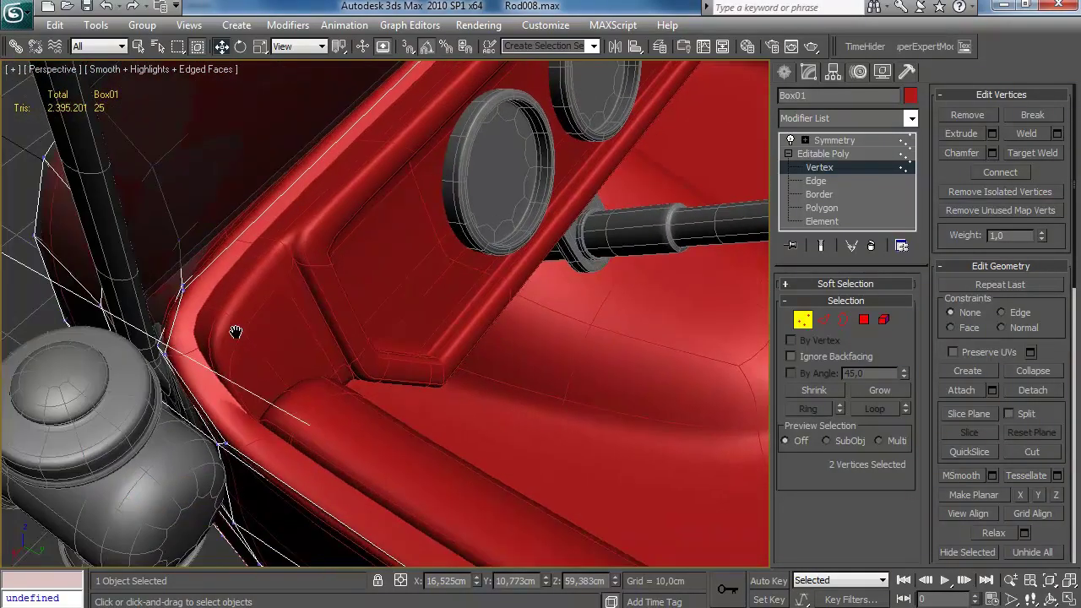
alt+middle_drag(232, 331, 211, 369)
drag(210, 369, 231, 371)
alt+middle_drag(231, 372, 545, 357)
middle_drag(544, 357, 436, 306)
middle_drag(321, 348, 549, 264)
scroll(550, 263, down, 3)
alt+middle_drag(337, 283, 558, 364)
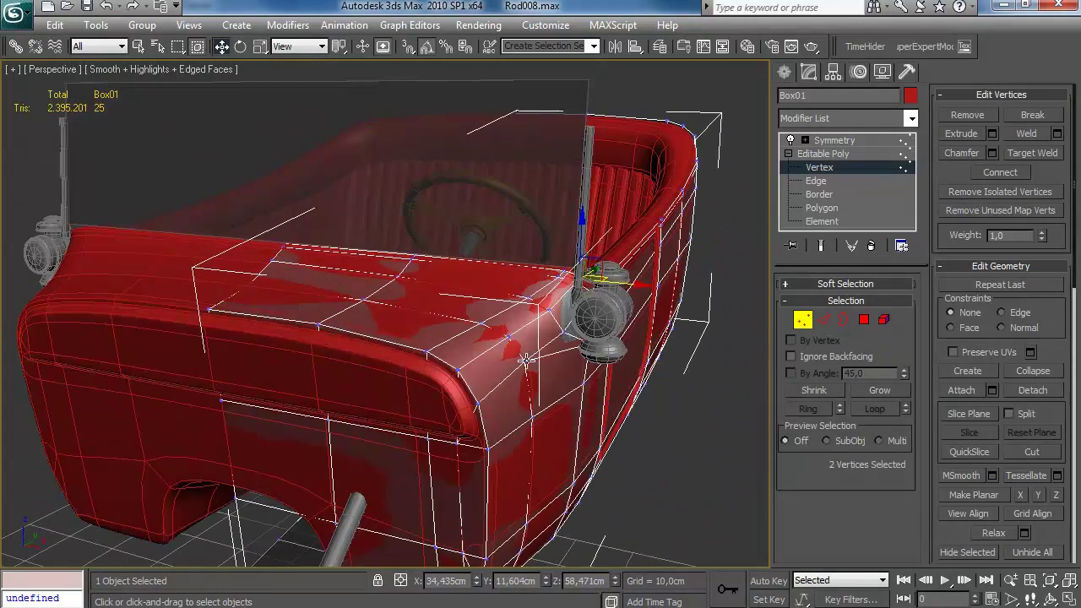
Step: Inset the five polygons of the body's upper front panel as a group and fit the inner edge to the centre seam
scroll(558, 366, down, 2)
click(863, 320)
click(257, 360)
key(q)
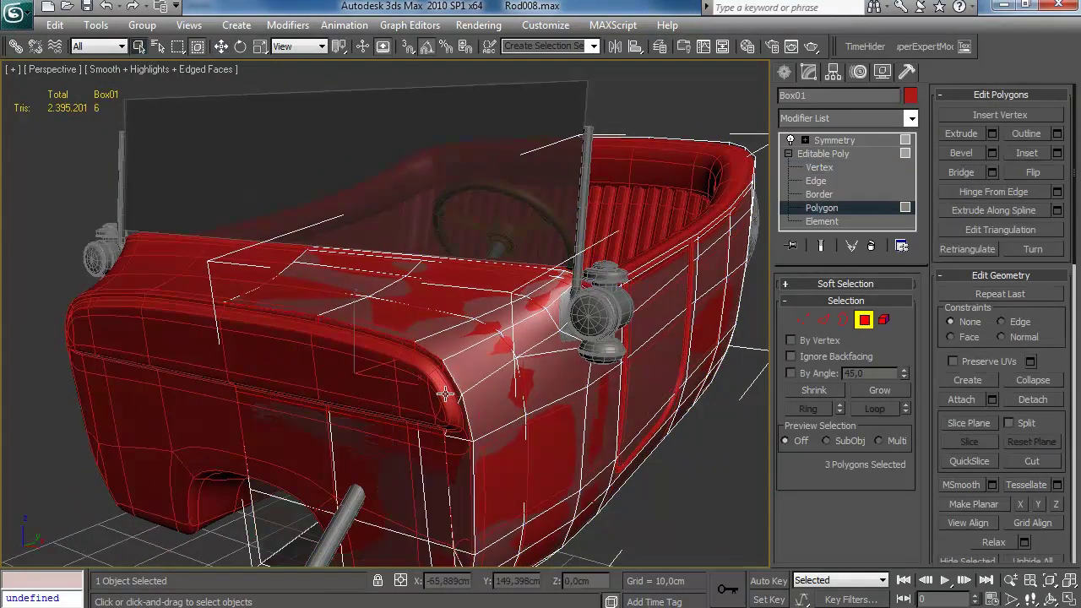
alt+middle_drag(496, 392, 788, 282)
click(1057, 154)
middle_drag(422, 330, 410, 285)
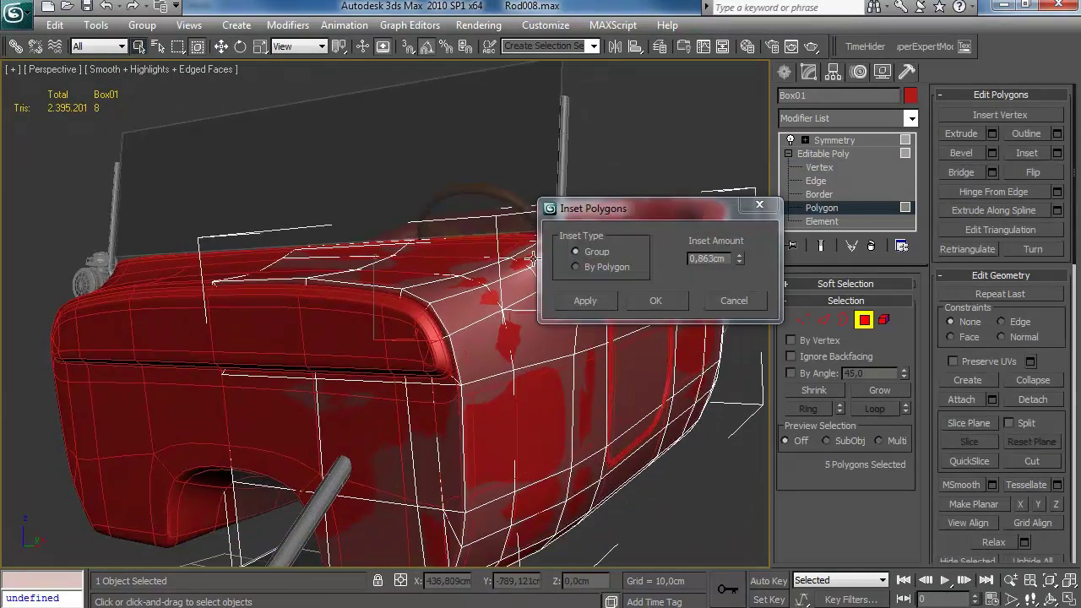
drag(740, 259, 741, 265)
scroll(392, 352, up, 3)
key(Return)
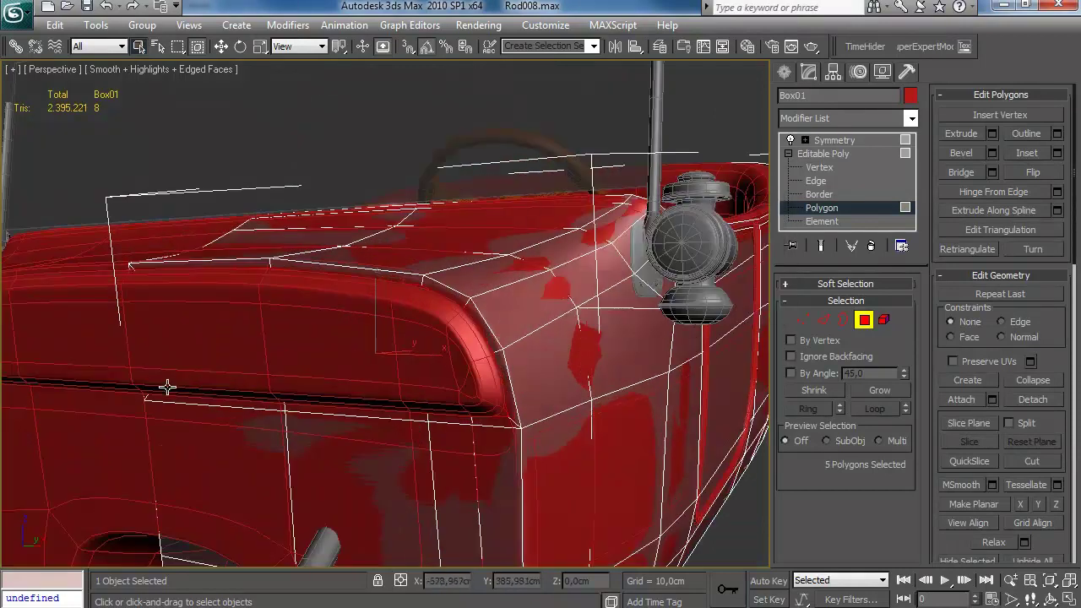
key(2)
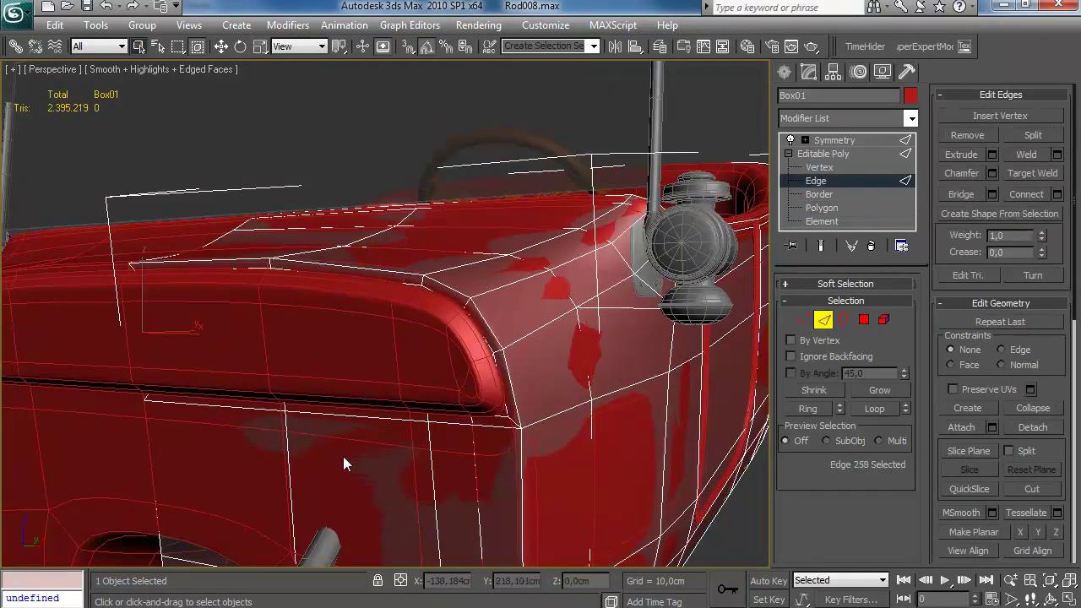
Step: Bevel the five front panel polygons by local normal with height 0.97 cm and outline amount -0.98 cm
click(865, 320)
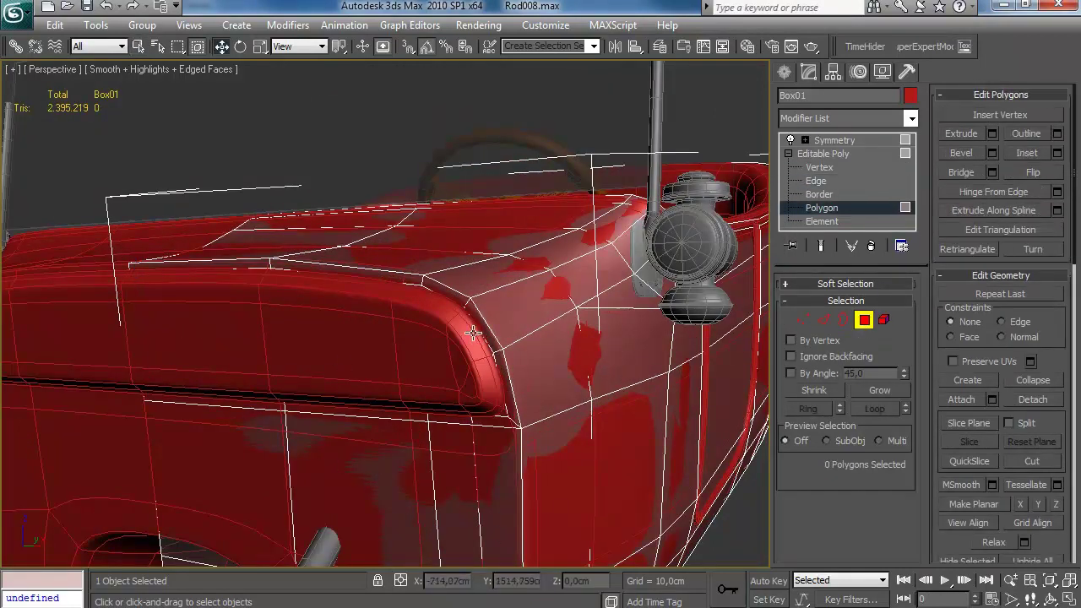
click(992, 153)
alt+middle_drag(382, 325, 342, 339)
drag(740, 251, 735, 169)
drag(740, 291, 729, 369)
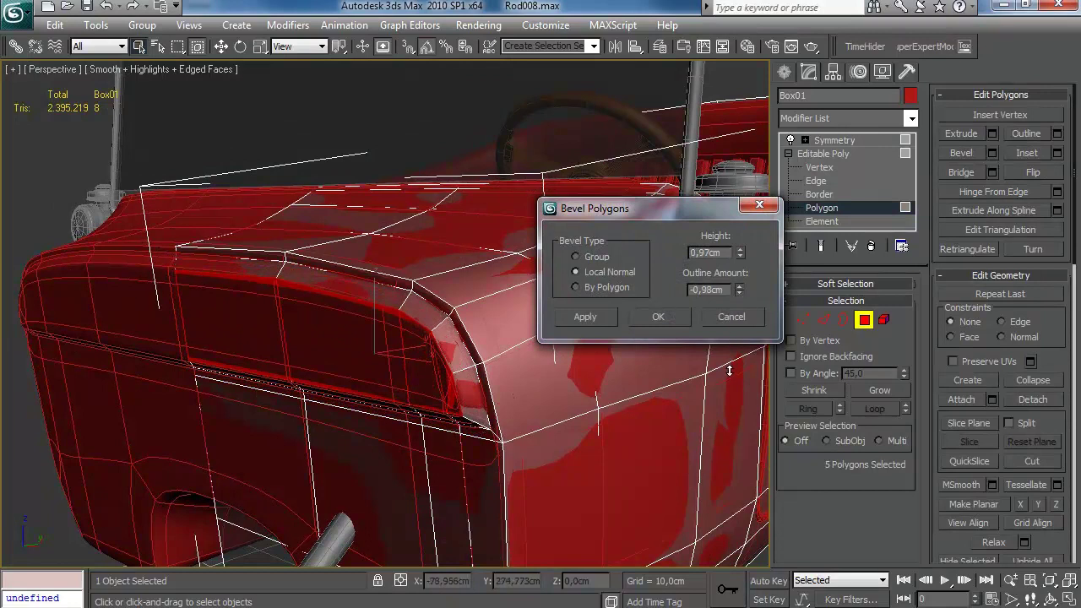
click(659, 317)
Step: Delete the leftover bevel polygon on the centre seam and align the panel's inner edge with the seam
alt+middle_drag(360, 338, 229, 350)
click(659, 380)
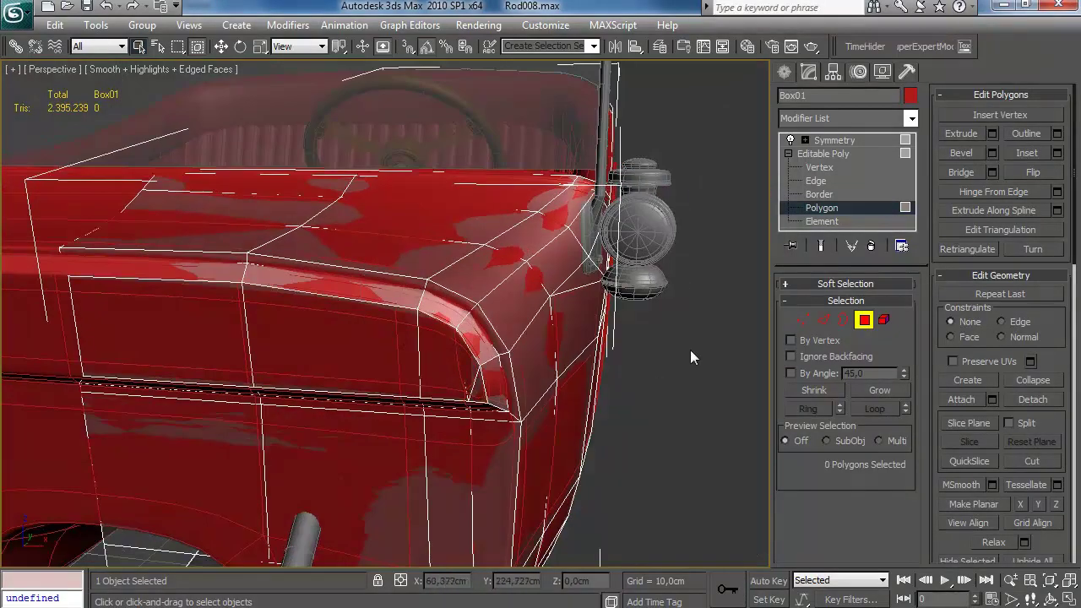
click(824, 320)
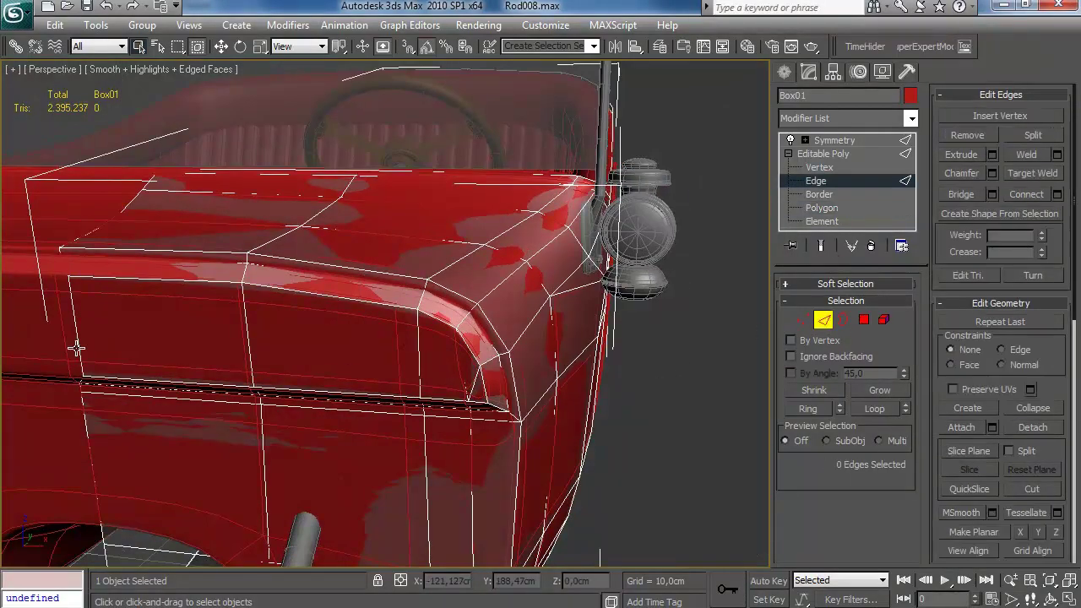
click(819, 319)
alt+middle_drag(473, 355, 401, 282)
Step: Chamfer the edge at the front panel's lower outer corner by 0.5 cm with one segment
click(823, 320)
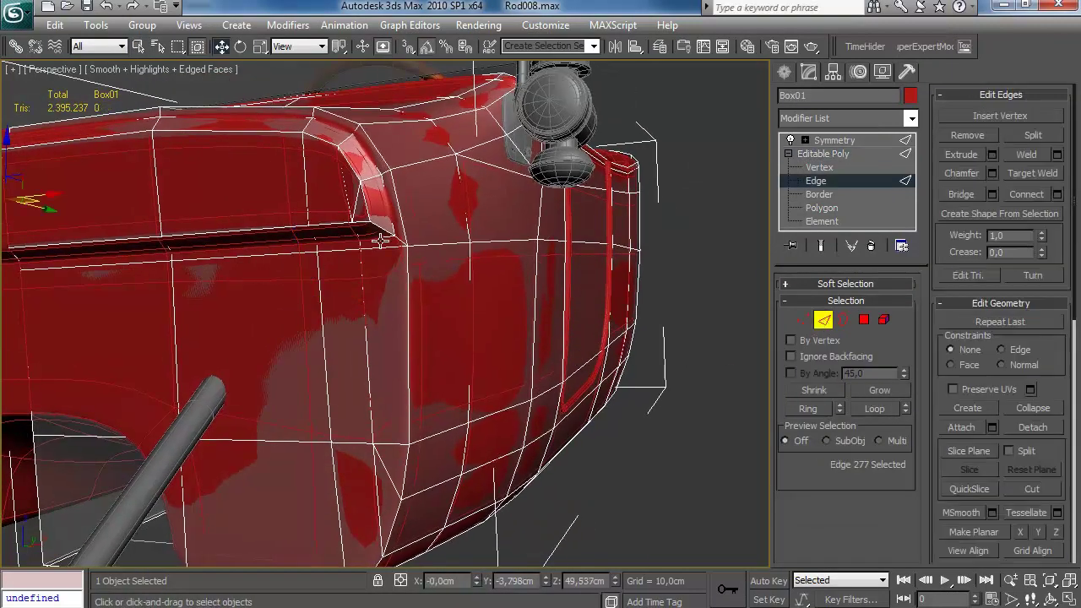
click(992, 174)
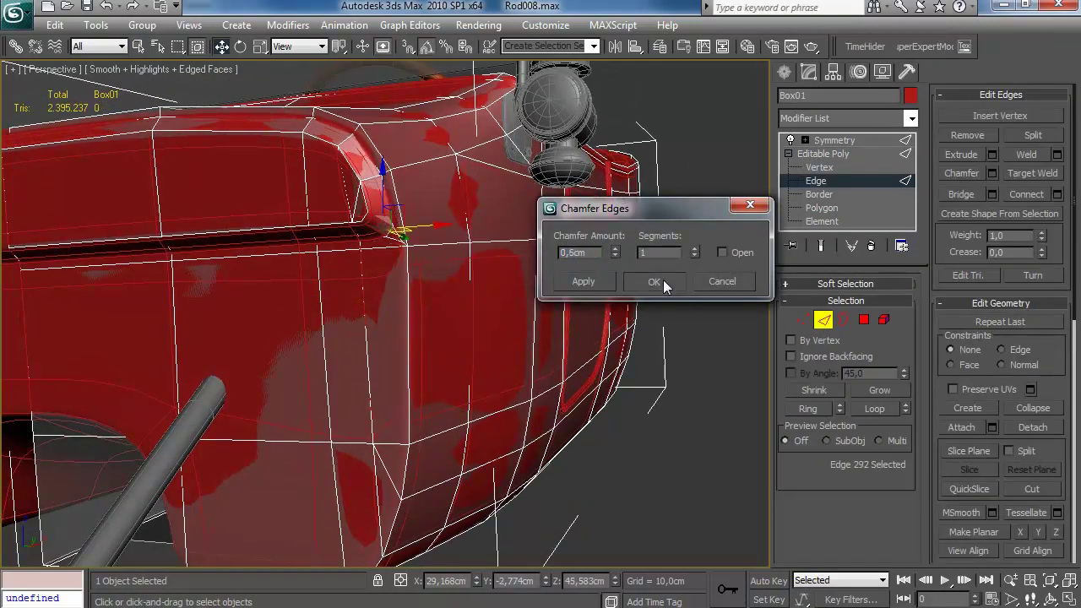
click(653, 281)
Step: Reposition the vertex at the front panel's lower outer corner to fit the high-poly recess
key(1)
right_click(405, 245)
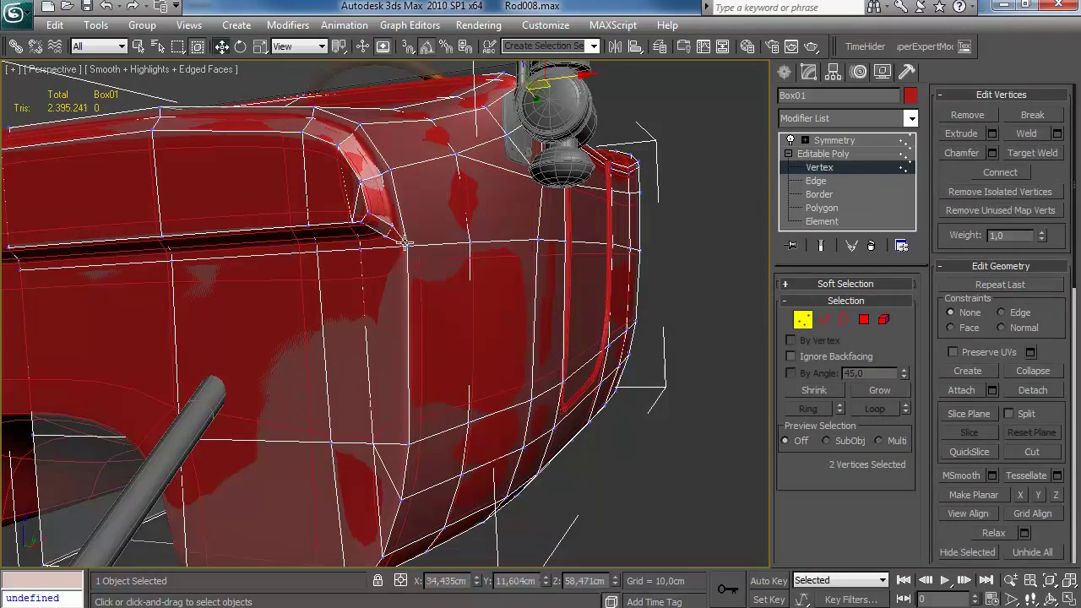
alt+middle_drag(405, 245, 427, 244)
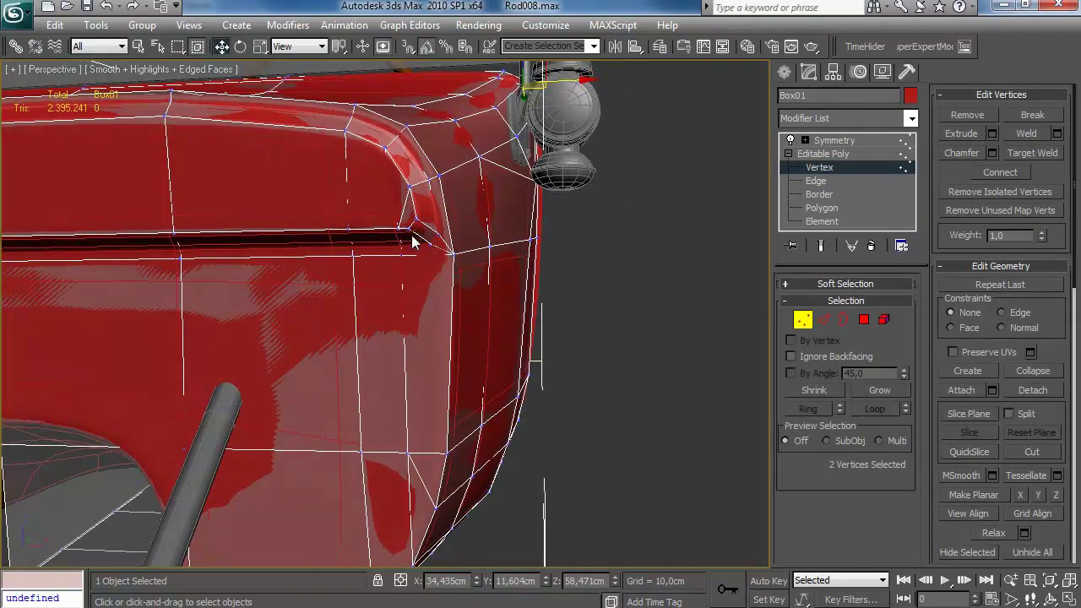
alt+middle_drag(348, 228, 411, 214)
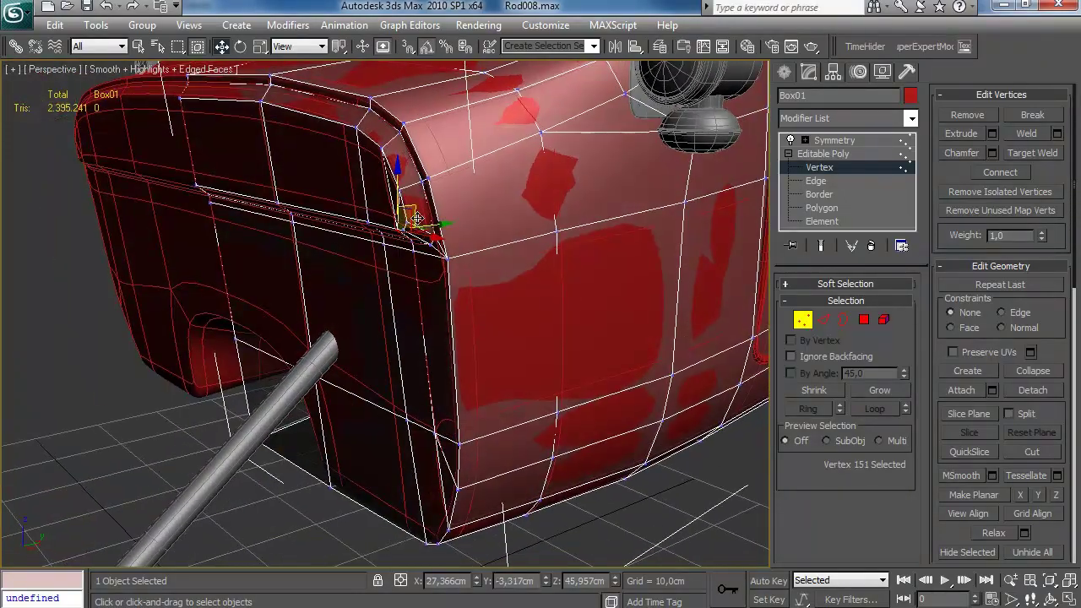
Step: Adjust the top centre vertex of the front tunnel opening and move the neighbouring front vertex using the Edge constraint
scroll(412, 216, down, 5)
alt+middle_drag(454, 265, 581, 203)
scroll(450, 283, up, 4)
middle_drag(279, 298, 450, 283)
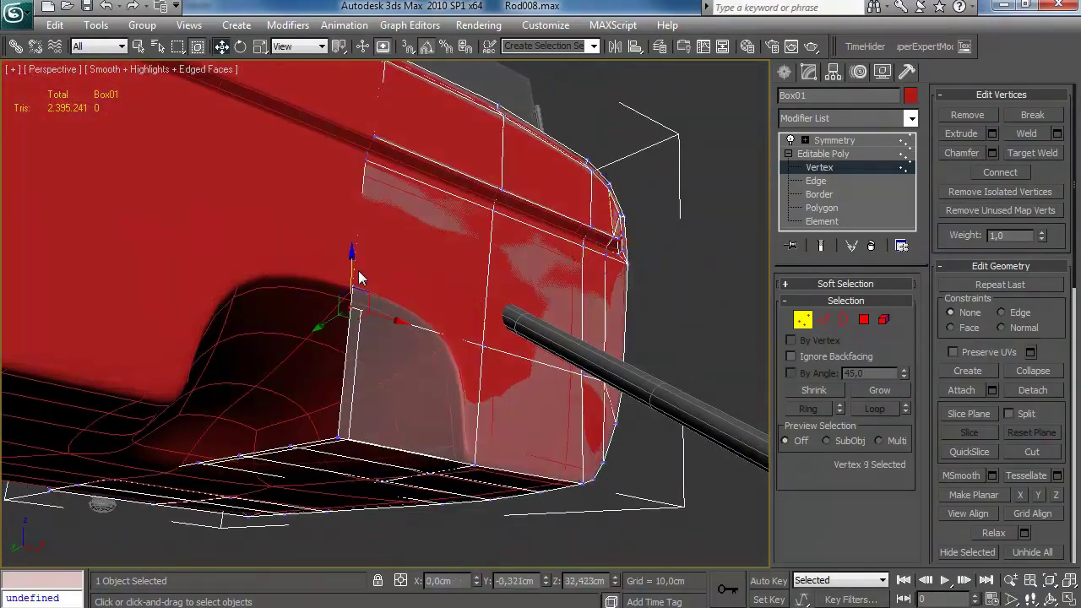
drag(353, 253, 359, 258)
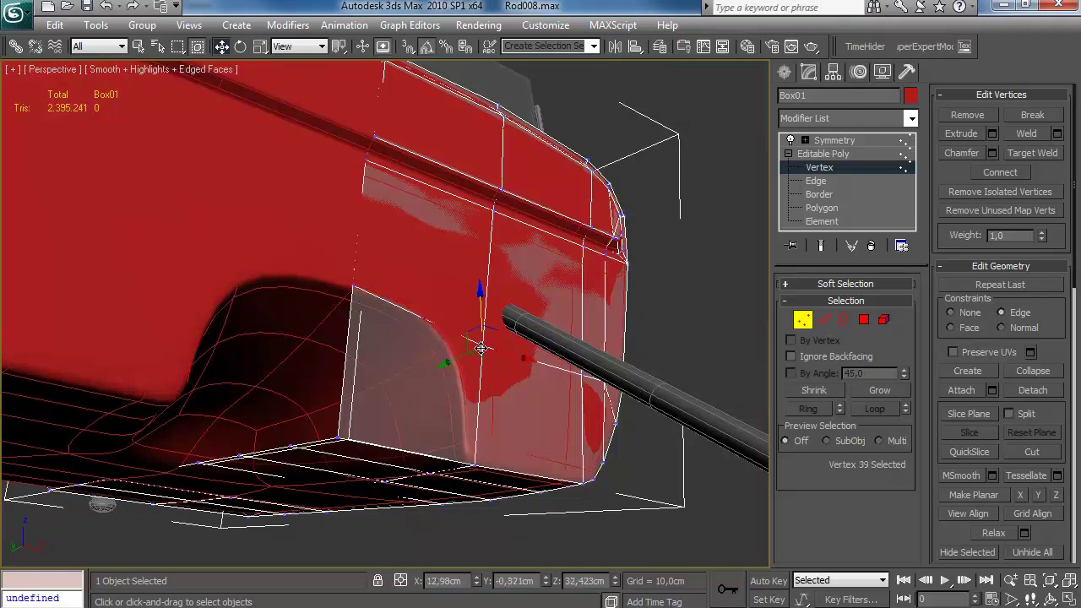
alt+middle_drag(483, 344, 468, 360)
drag(519, 355, 484, 347)
alt+middle_drag(505, 359, 461, 302)
Step: Move the underside vertices along the tunnel opening to match the high-poly tunnel outline, checking in wireframe
key(F3)
click(400, 450)
key(F3)
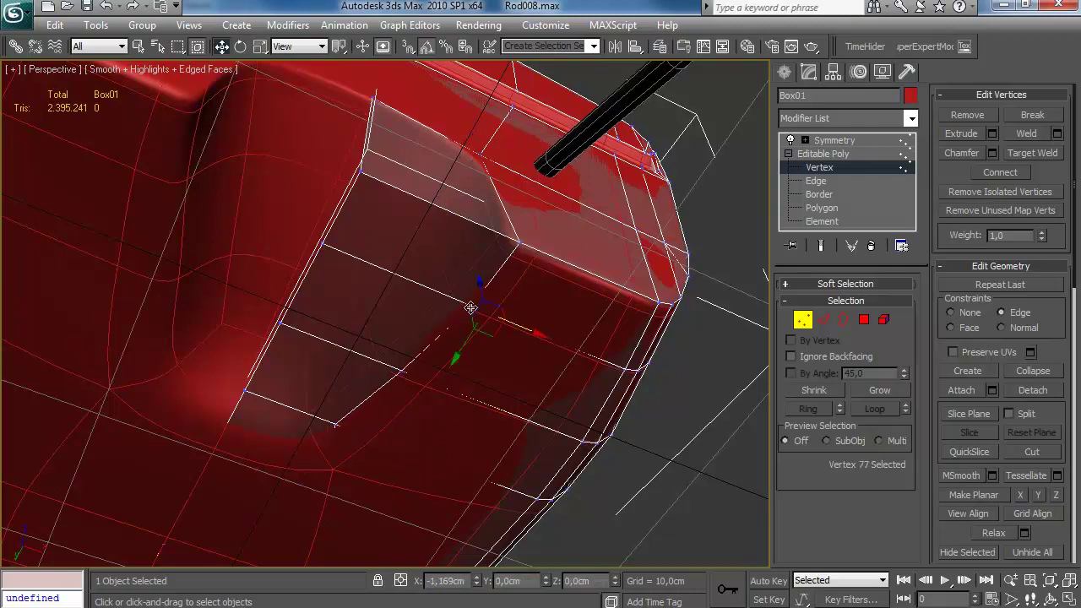
alt+middle_drag(380, 412, 390, 366)
click(379, 350)
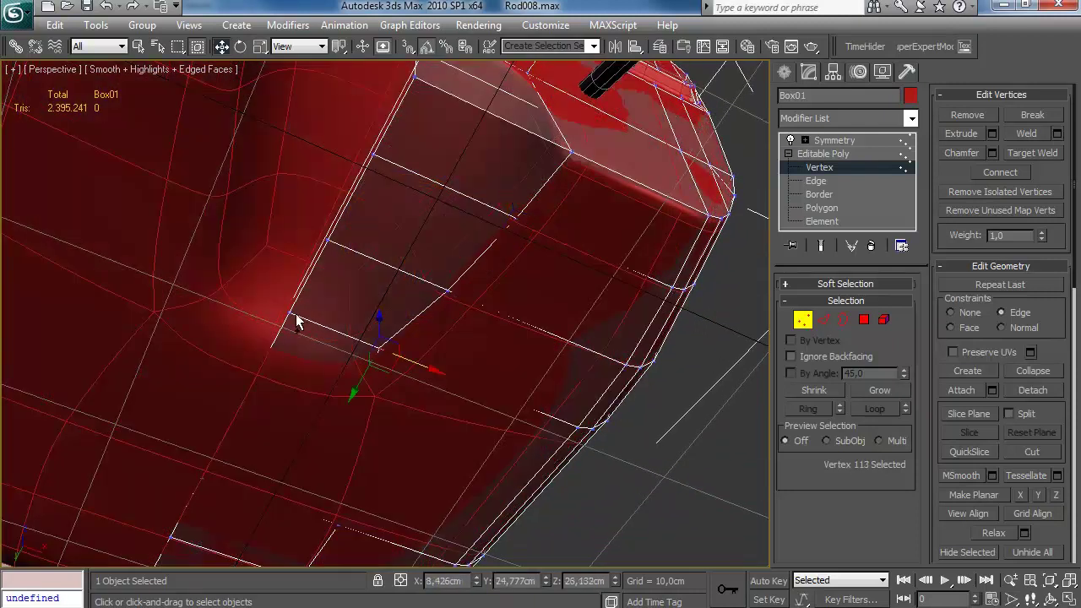
key(F3)
click(371, 388)
key(F3)
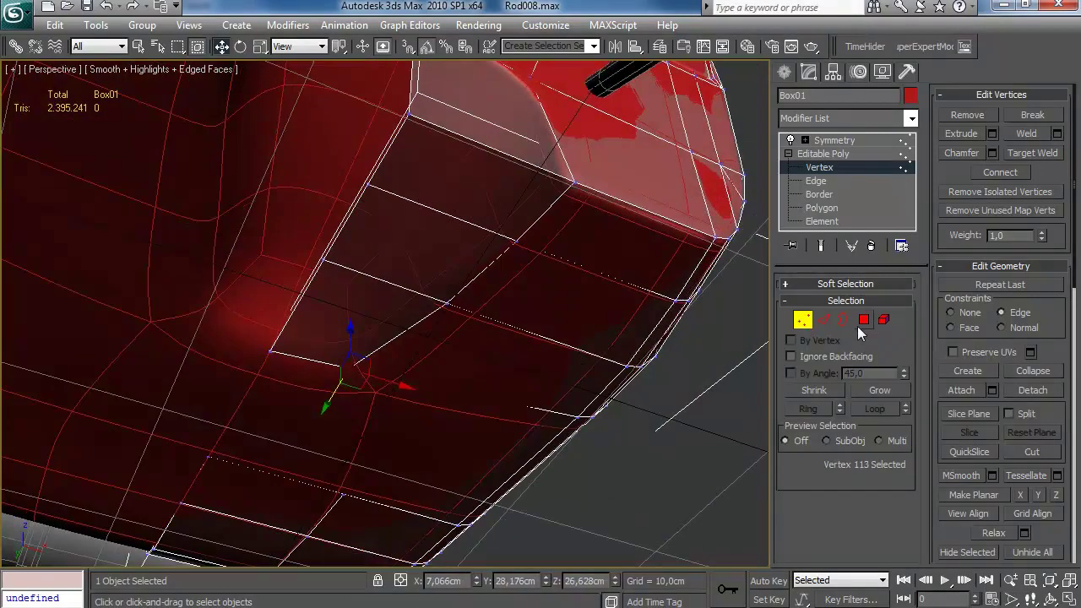
Step: Extrude the three underside polygons inside the tunnel outline up into the front of the body
click(862, 322)
click(395, 299)
ctrl+click(442, 267)
ctrl+click(492, 192)
alt+middle_drag(503, 200, 570, 265)
click(992, 134)
alt+middle_drag(421, 240, 489, 237)
click(678, 314)
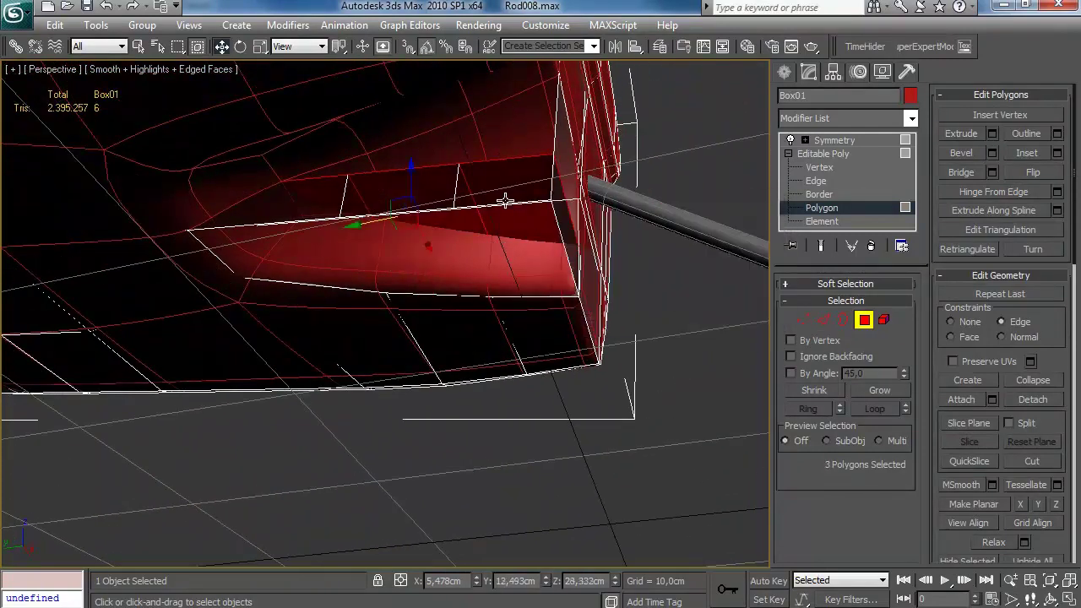
Step: Delete the extruded side polygons along the symmetry plane and the polygons closing the front of the tunnel
click(500, 191)
ctrl+click(404, 194)
key(Delete)
click(572, 258)
key(Delete)
click(590, 251)
key(Delete)
alt+middle_drag(590, 252, 621, 335)
key(2)
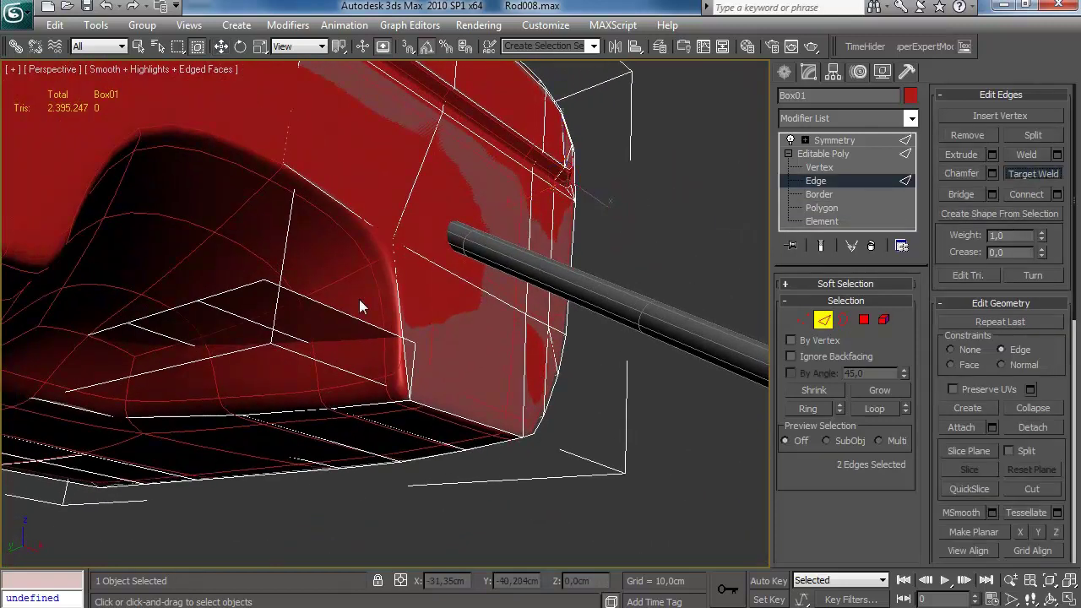
click(359, 216)
key(w)
mouse_move(353, 274)
alt+middle_down()
mouse_move(393, 230)
mouse_move(353, 289)
alt+middle_up()
click(392, 230)
drag(353, 288, 380, 198)
key(ctrl+z)
Step: Turn off the Edge constraint and move the tunnel roof's outer vertex behind the front opening onto the high-poly surface
key(shift+x)
key(1)
key(F3)
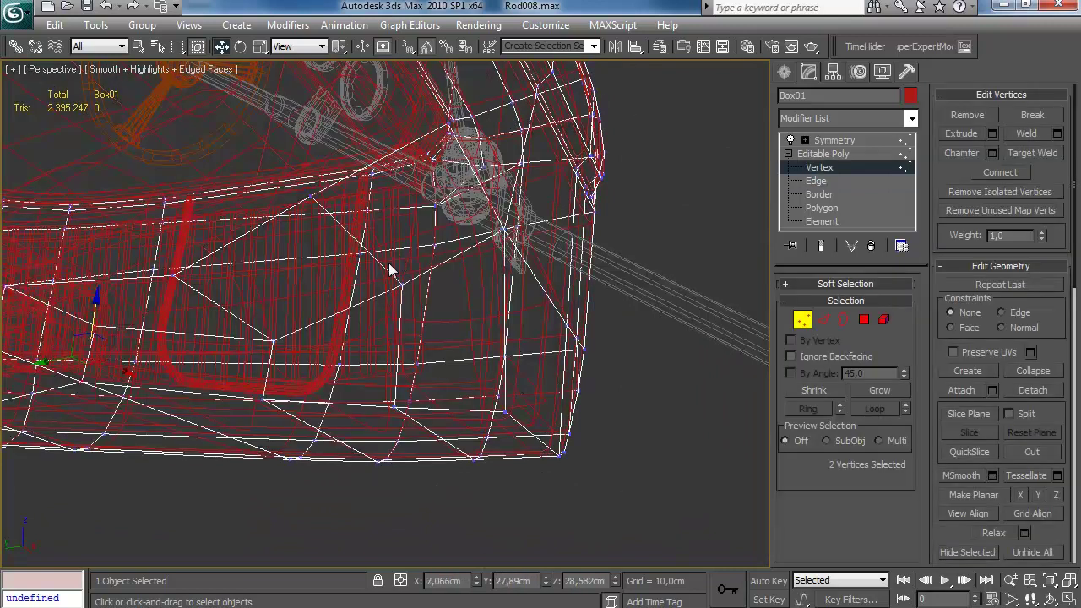
key(F3)
mouse_move(408, 292)
mouse_down()
mouse_move(392, 259)
mouse_move(369, 250)
mouse_up()
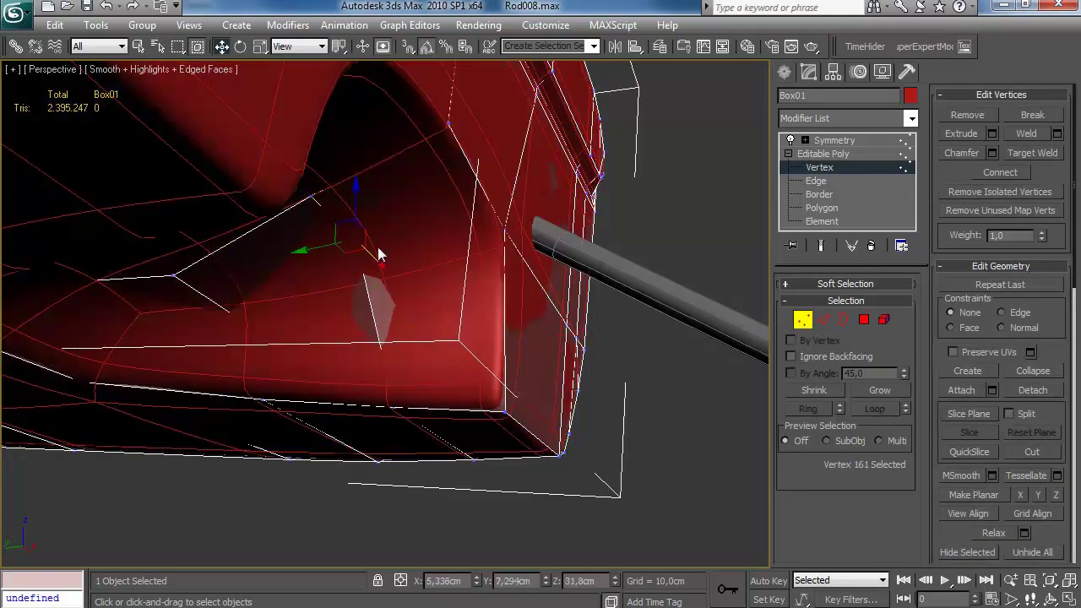
drag(357, 210, 358, 219)
Step: Reposition the upper corner vertex of the front tunnel opening to follow the high-poly arch
click(504, 228)
alt+middle_drag(504, 228, 373, 282)
drag(526, 213, 514, 218)
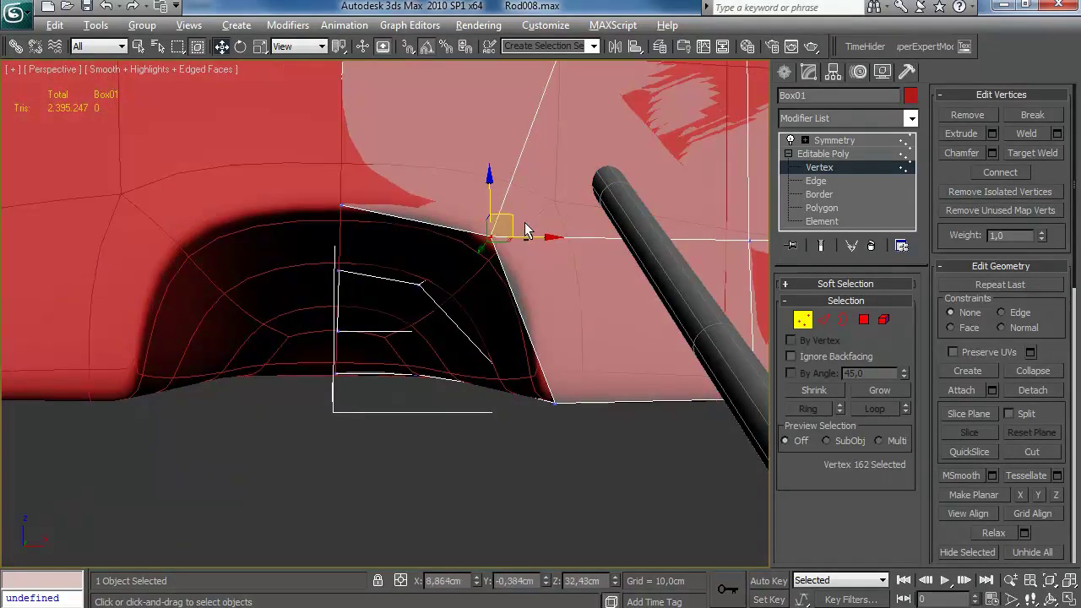
alt+middle_drag(507, 236, 591, 177)
drag(469, 251, 458, 257)
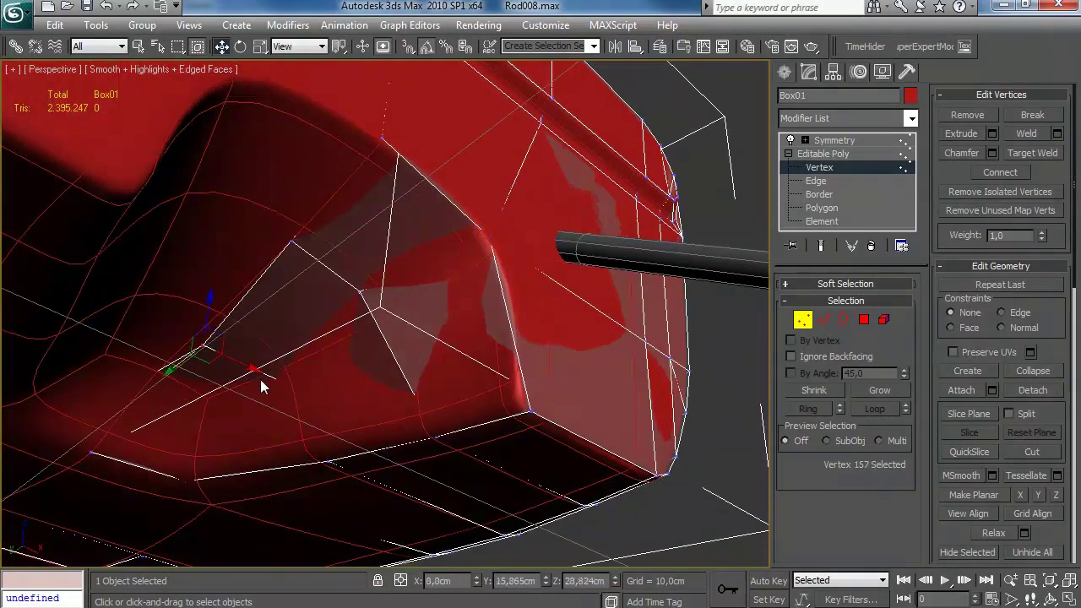
Step: Move the roof vertices deeper inside the tunnel to match the high-poly tunnel surface, checking in wireframe
key(F3)
click(333, 411)
key(F3)
drag(357, 420, 297, 388)
alt+middle_drag(297, 388, 384, 389)
drag(265, 365, 267, 358)
Step: Refine the outer roof vertices of the tunnel from below so they follow the high-poly tunnel's curvature
alt+middle_drag(400, 331, 607, 285)
click(297, 454)
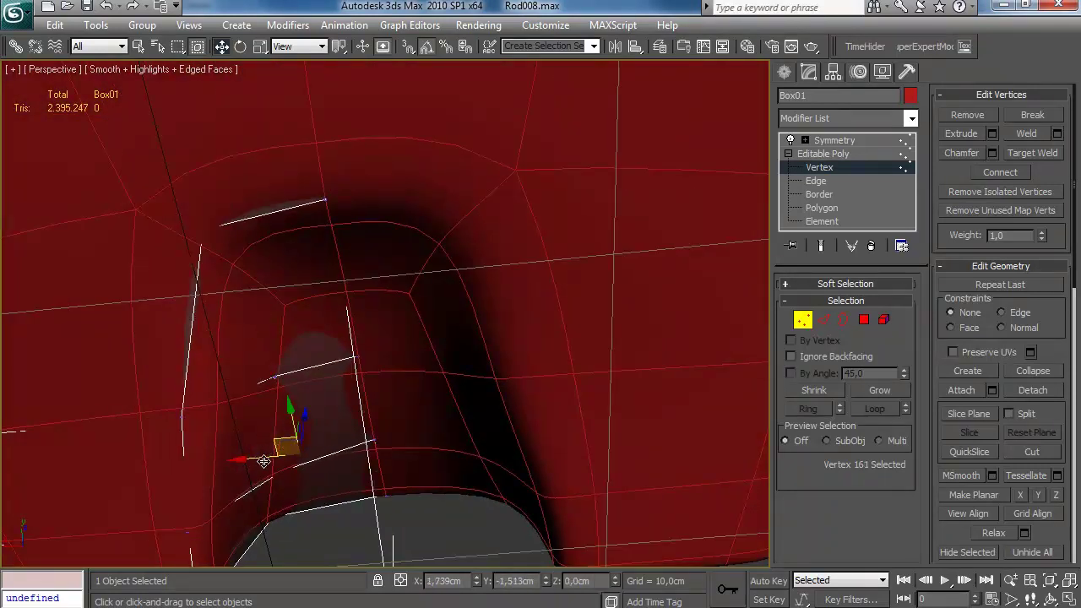
alt+middle_drag(265, 471, 274, 374)
key(ctrl+z)
drag(267, 351, 272, 349)
key(F3)
mouse_move(246, 274)
alt+middle_down()
mouse_move(241, 249)
mouse_move(225, 266)
alt+middle_up()
key(F3)
drag(203, 253, 213, 265)
Step: Chamfer the edge running along the tunnel's upper corner with one segment
alt+middle_drag(243, 295, 403, 223)
click(823, 320)
click(992, 173)
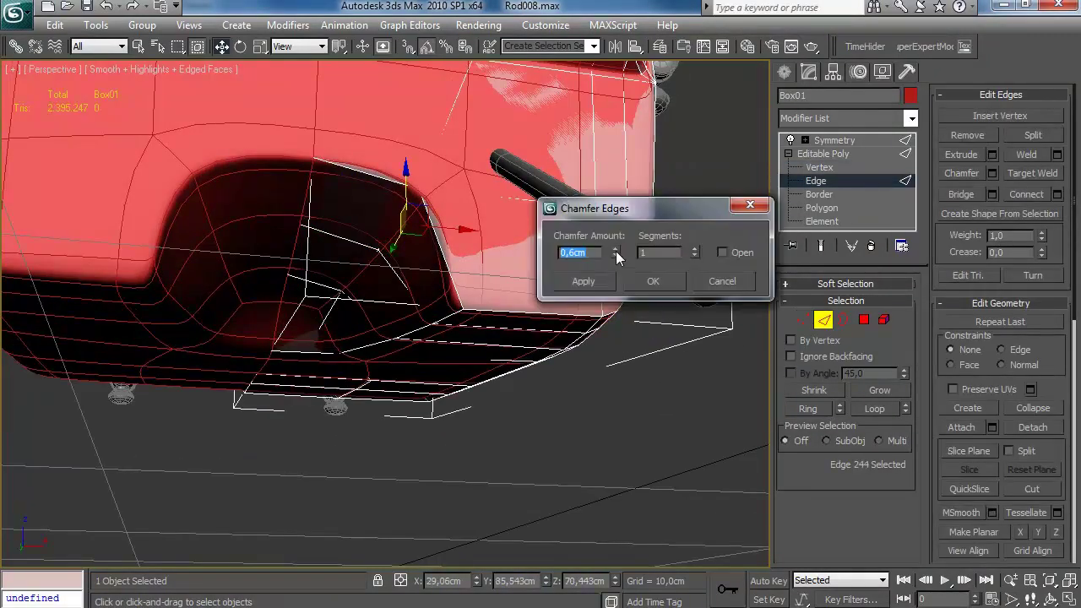
click(669, 282)
click(992, 173)
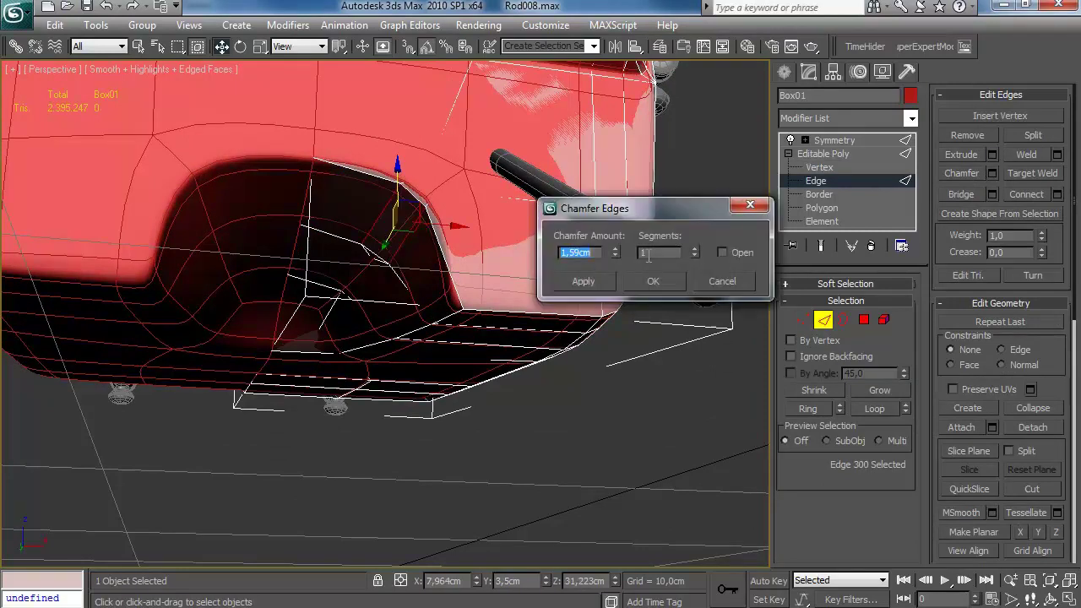
drag(620, 212, 621, 218)
click(661, 281)
Step: Move the chamfered vertices along the tunnel's upper corner to fit the rounded high-poly opening
click(802, 320)
click(1038, 156)
key(w)
click(431, 214)
alt+middle_drag(433, 220, 442, 203)
drag(441, 203, 451, 200)
click(393, 181)
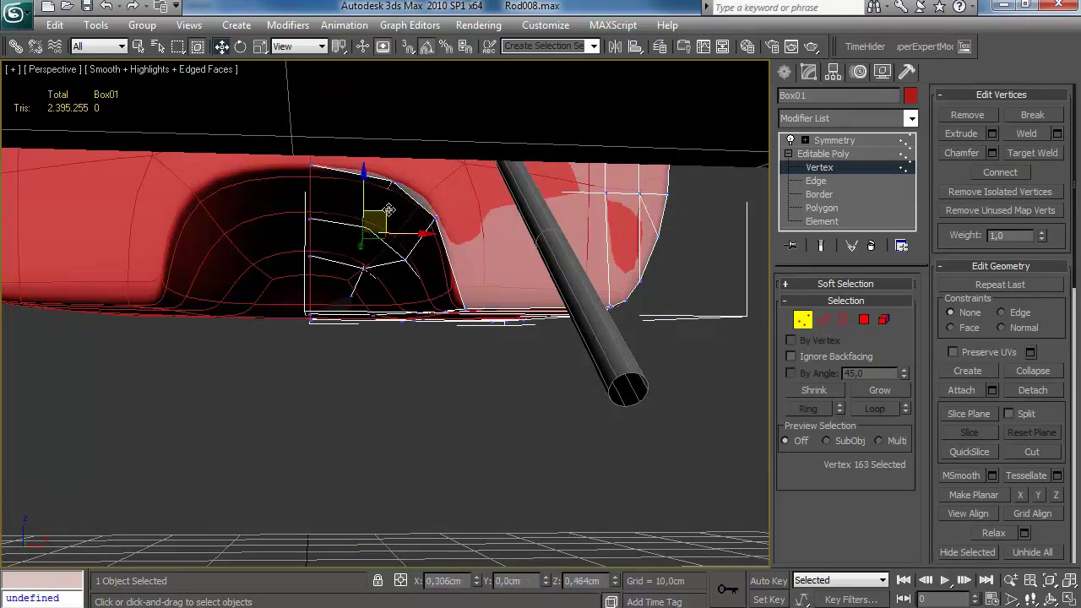
click(406, 260)
mouse_move(412, 257)
alt+middle_down()
mouse_move(429, 228)
mouse_move(508, 262)
mouse_move(461, 241)
mouse_move(412, 257)
alt+middle_up()
drag(366, 229, 368, 226)
Step: Reposition the top centre vertex of the front tunnel opening on the high-poly edge
alt+middle_drag(422, 227, 304, 239)
scroll(304, 238, down, 3)
scroll(297, 237, up, 5)
click(112, 157)
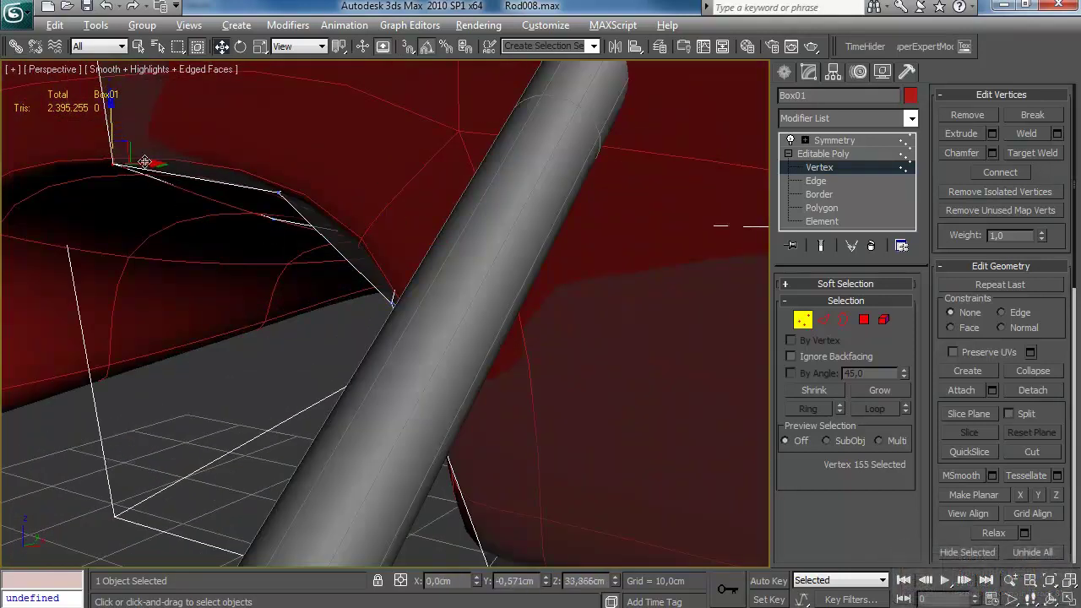
alt+middle_drag(115, 138, 148, 157)
Step: Examine the fit of the tunnel and the surrounding body mesh from several angles and distances
scroll(149, 158, down, 5)
alt+middle_drag(307, 246, 477, 151)
alt+middle_drag(366, 255, 338, 269)
scroll(256, 295, down, 5)
alt+middle_drag(371, 316, 415, 237)
scroll(414, 319, up, 3)
scroll(414, 319, down, 3)
scroll(371, 287, up, 4)
scroll(370, 287, down, 3)
Step: Extrude the open edge loop along the body's top inward to form a rim around the cockpit
click(823, 320)
double_click(496, 267)
alt+middle_drag(363, 271, 591, 202)
click(992, 155)
right_click(684, 289)
drag(684, 254, 667, 358)
alt+middle_drag(382, 353, 391, 281)
click(672, 315)
Step: Move the inner rim edge at the end of the cockpit and its neighbouring vertex inward over the high-poly rim
scroll(472, 313, up, 3)
middle_drag(447, 312, 479, 320)
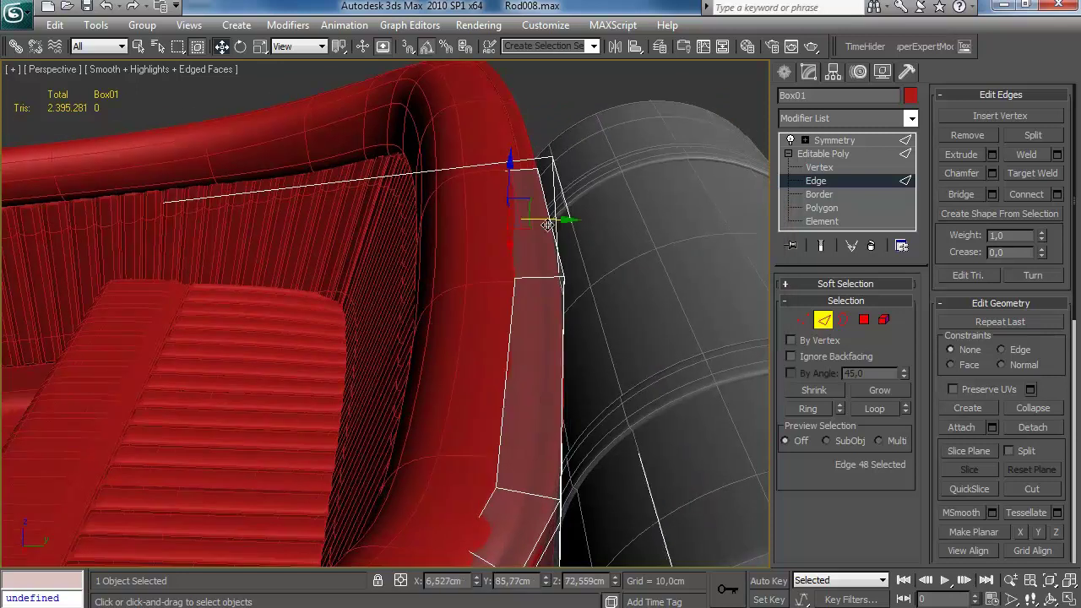
drag(550, 220, 502, 221)
click(803, 321)
click(496, 488)
drag(511, 499, 454, 487)
alt+middle_drag(456, 482, 520, 452)
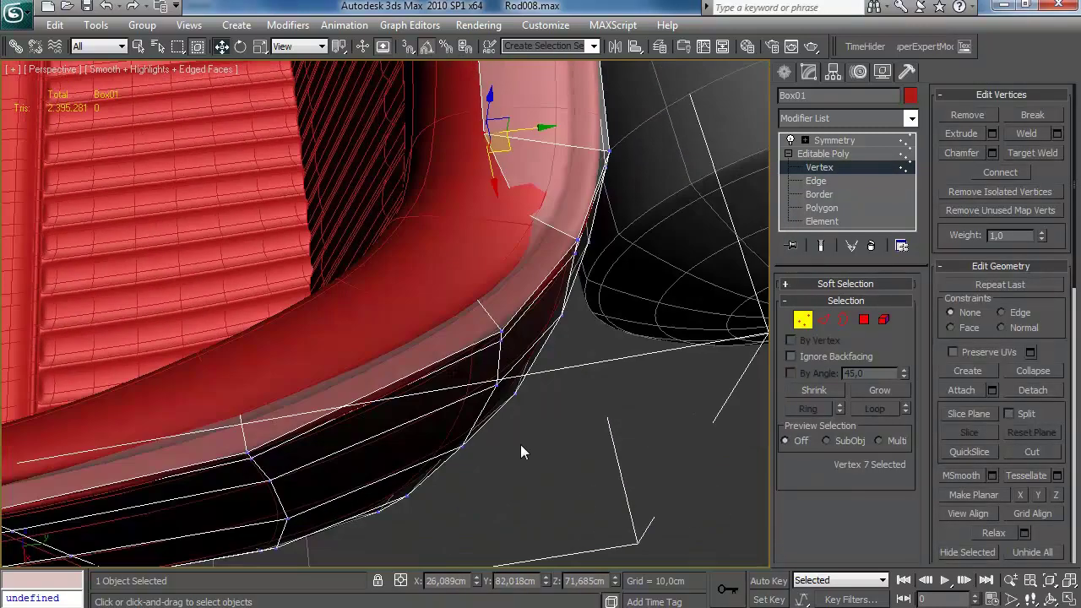
Step: Reposition the inner rim vertices around the cockpit corner and adjust their height to the high-poly rim
click(530, 221)
alt+middle_drag(540, 232, 537, 223)
drag(541, 224, 489, 213)
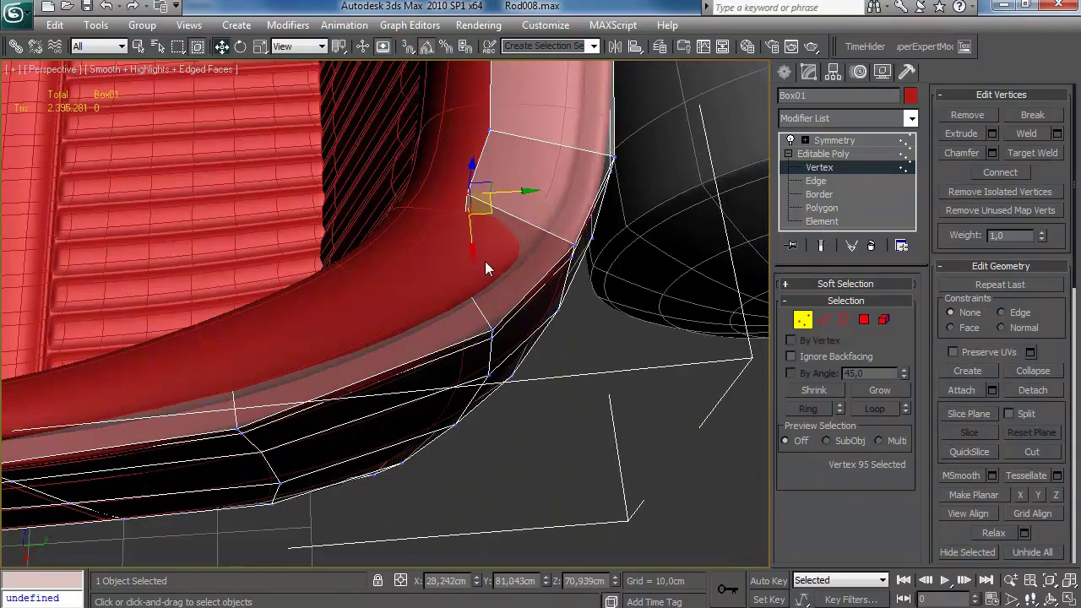
alt+middle_drag(476, 296, 435, 211)
drag(449, 217, 448, 211)
alt+middle_drag(448, 211, 443, 192)
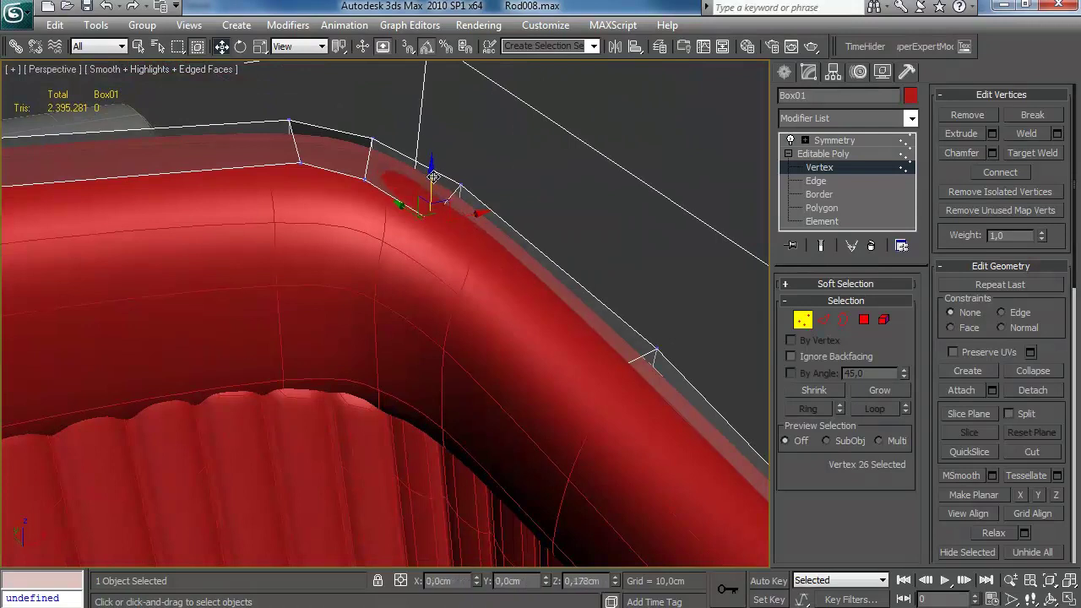
drag(367, 183, 367, 184)
Step: Adjust the remaining inner rim vertices at the end of the cockpit to sit on the high-poly surface
click(299, 163)
alt+middle_drag(301, 163, 282, 225)
click(312, 222)
alt+middle_drag(345, 215, 328, 171)
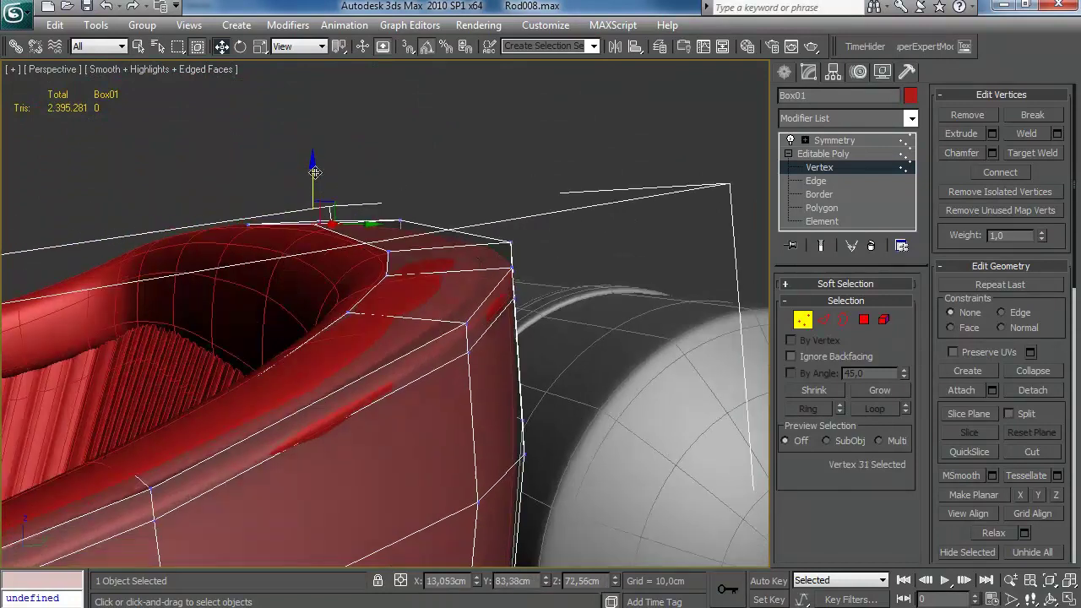
click(388, 251)
alt+middle_drag(324, 244, 384, 279)
click(514, 276)
Step: Fit the outer rim vertices at the centre line to the high-poly body, lowering the top one with the Edge constraint
click(401, 259)
key(z)
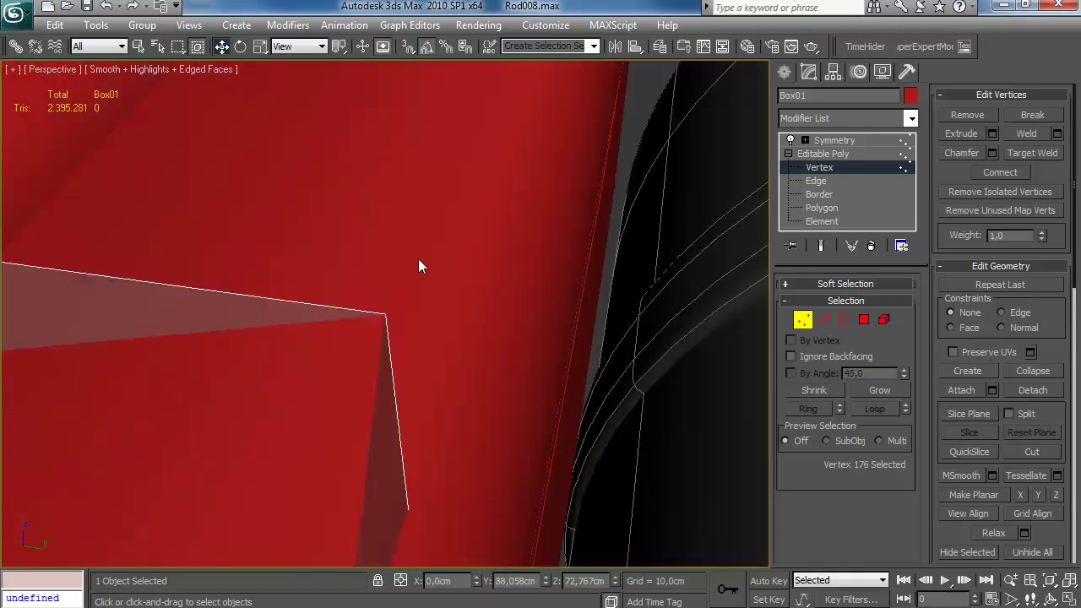
scroll(414, 264, down, 5)
alt+middle_drag(456, 244, 400, 316)
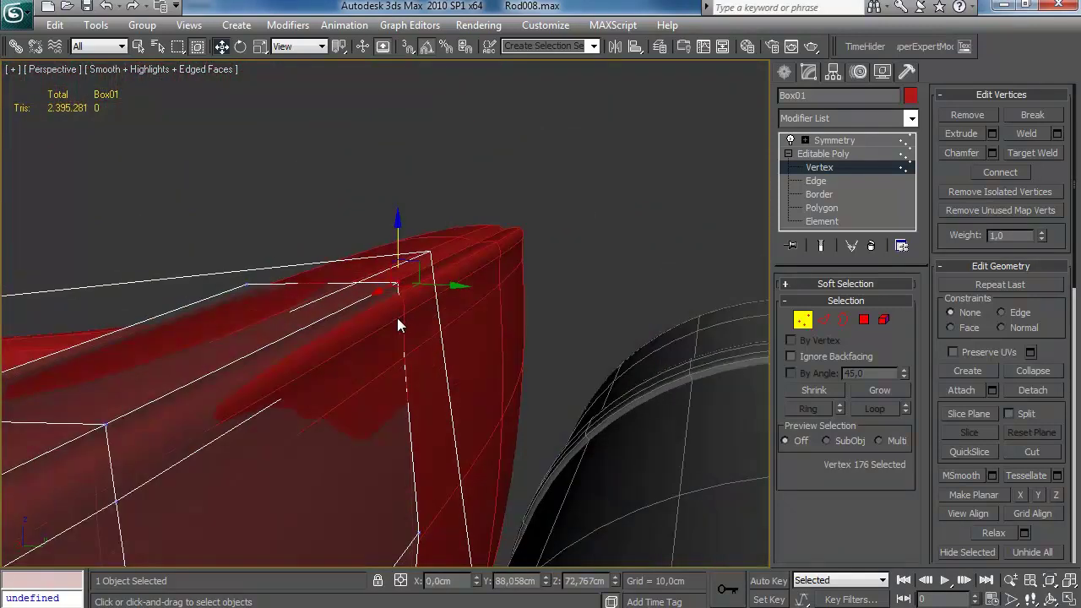
click(397, 327)
drag(434, 326, 443, 327)
click(395, 285)
alt+middle_drag(406, 291, 439, 333)
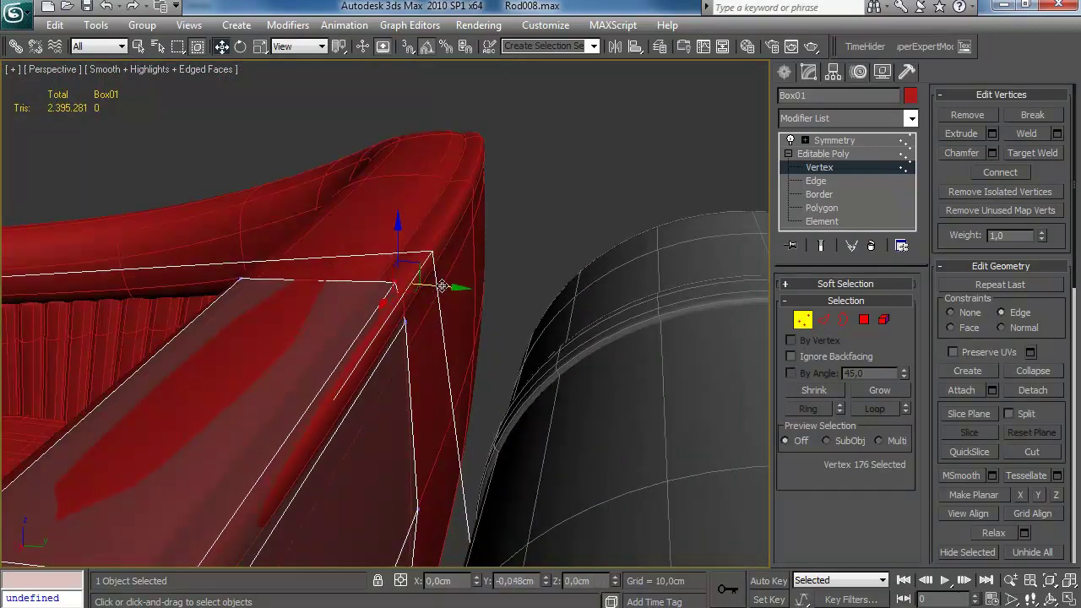
drag(401, 249, 401, 255)
Step: Lower the outer rim vertex beside the centre line to match the high-poly edge
middle_drag(410, 322, 489, 200)
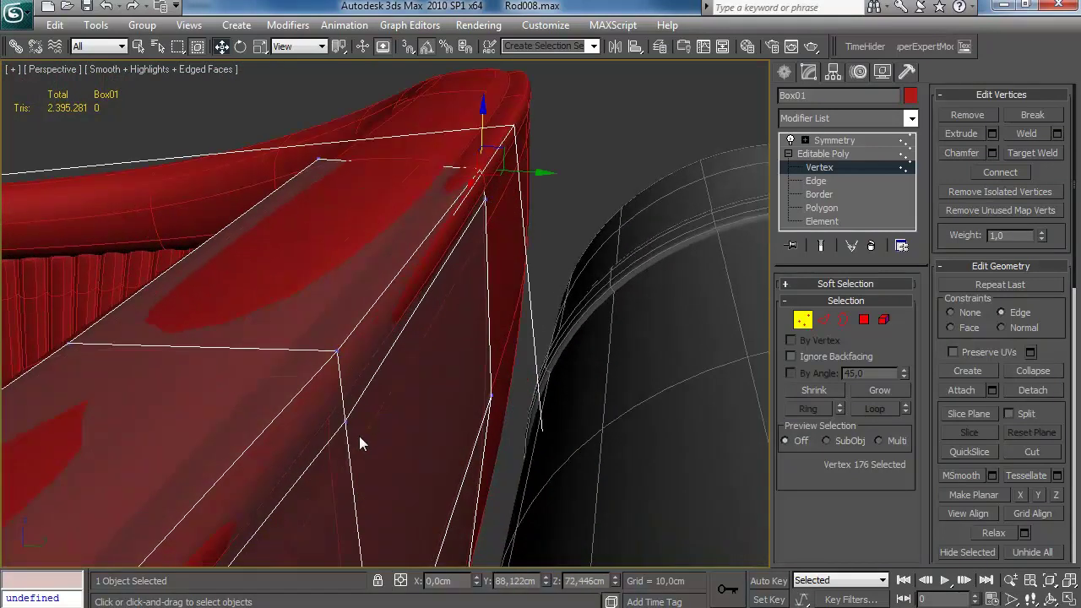
drag(382, 390, 332, 358)
key(shift+x)
drag(328, 313, 323, 337)
Step: Lower the next outer rim vertex toward the corner and shift it together with the vertex below it inward
middle_drag(331, 363, 490, 187)
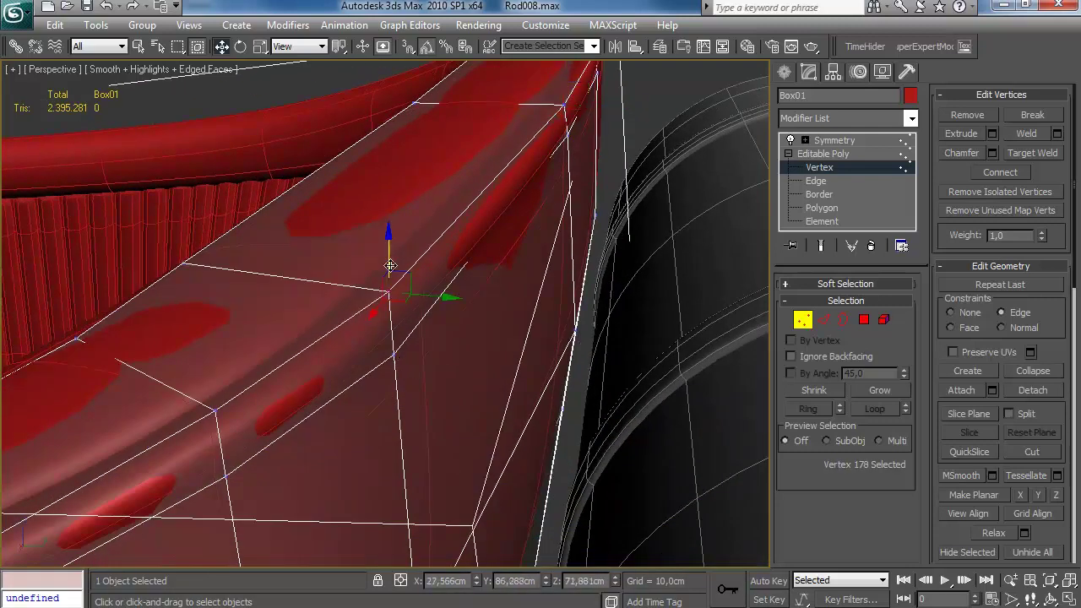
drag(391, 271, 390, 274)
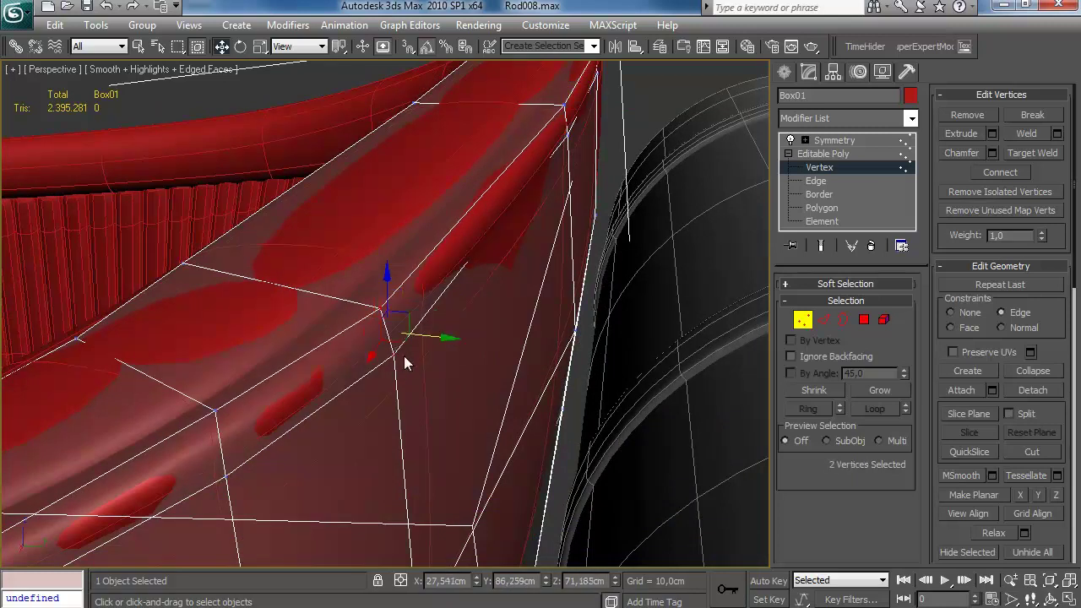
drag(432, 337, 417, 335)
middle_drag(346, 354, 444, 350)
drag(450, 324, 448, 321)
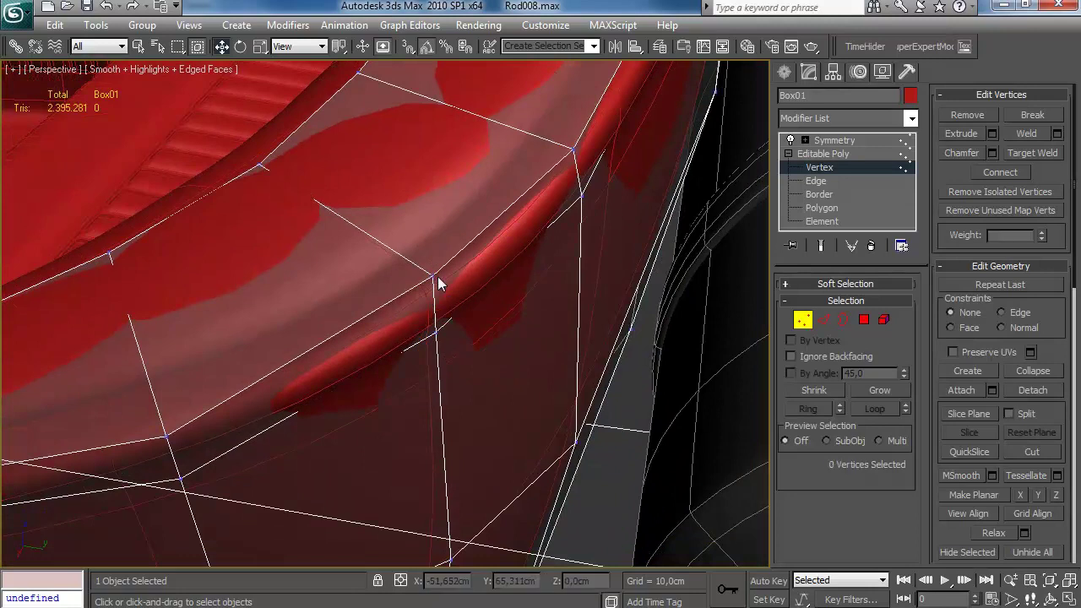
Step: Slide the outer rim vertex at the cockpit corner down with the Edge constraint and nudge the vertex below it
key(shift+x)
drag(435, 240, 435, 258)
drag(444, 302, 444, 305)
middle_drag(367, 327, 449, 289)
Step: Fit the next vertices along the cockpit corner to the high-poly edge, toggling the Edge constraint between moves
click(363, 345)
key(shift+x)
drag(376, 389, 372, 375)
alt+middle_drag(371, 375, 371, 330)
drag(361, 320, 361, 324)
click(397, 321)
alt+middle_drag(396, 321, 411, 269)
drag(515, 413, 505, 408)
Step: Add a neighbouring vertex to the selection, shift both toward the high-poly rim, then raise them slightly
middle_drag(253, 526, 530, 397)
key(z)
scroll(482, 392, down, 5)
ctrl+click(390, 351)
alt+middle_drag(390, 350, 329, 441)
key(shift+x)
drag(330, 440, 407, 388)
alt+middle_drag(408, 384, 469, 297)
drag(388, 416, 388, 411)
Step: Lower the following rim vertex onto the high-poly surface with the constraint toggled, and nudge the one below it
alt+middle_drag(432, 355, 386, 250)
drag(393, 264, 394, 267)
alt+middle_drag(386, 230, 391, 211)
key(shift+x)
drag(384, 195, 384, 204)
drag(397, 261, 394, 254)
Step: Fit the next pairs of outer rim vertices beyond the corner to the high-poly body edge
alt+middle_drag(394, 253, 387, 312)
click(366, 277)
key(shift+x)
drag(388, 312, 391, 301)
click(346, 287)
alt+middle_drag(346, 287, 363, 298)
middle_drag(363, 297, 380, 363)
drag(384, 297, 413, 317)
alt+middle_drag(431, 290, 434, 292)
drag(430, 290, 428, 276)
Step: Move the rim vertices at the start of the cockpit's long side onto the outer edge of the high-poly body
middle_drag(337, 342, 444, 290)
drag(167, 382, 200, 420)
drag(178, 358, 178, 355)
alt+middle_drag(178, 355, 331, 358)
middle_drag(331, 358, 330, 416)
drag(230, 173, 272, 186)
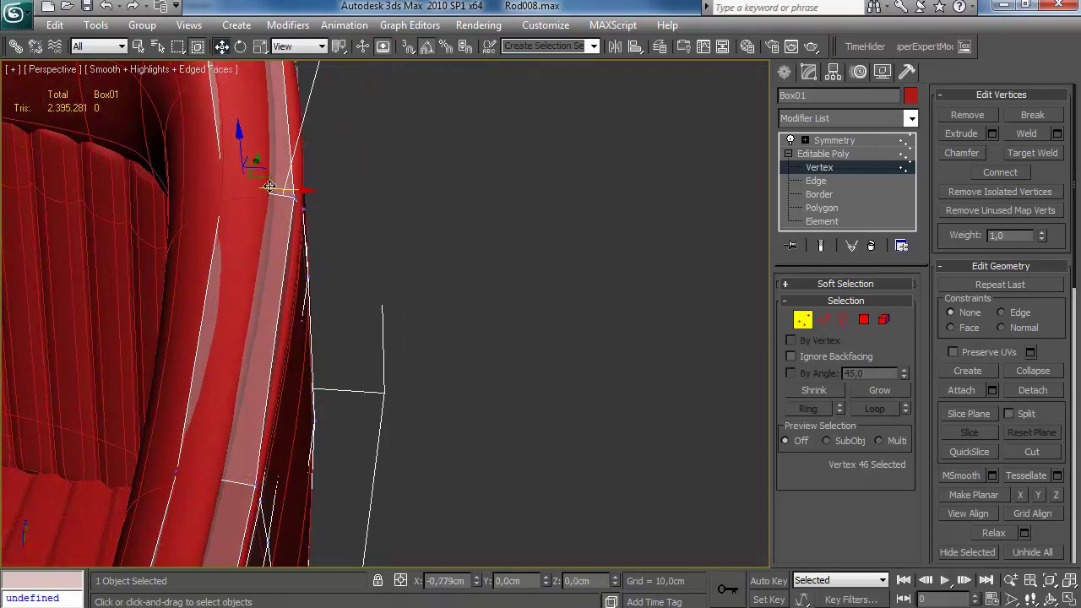
drag(215, 145, 217, 141)
scroll(319, 319, down, 4)
alt+middle_drag(320, 322, 533, 264)
Step: Adjust the next outer rim vertices along the cockpit side above the door to follow the high-poly edge
drag(145, 263, 173, 282)
alt+middle_drag(155, 239, 255, 273)
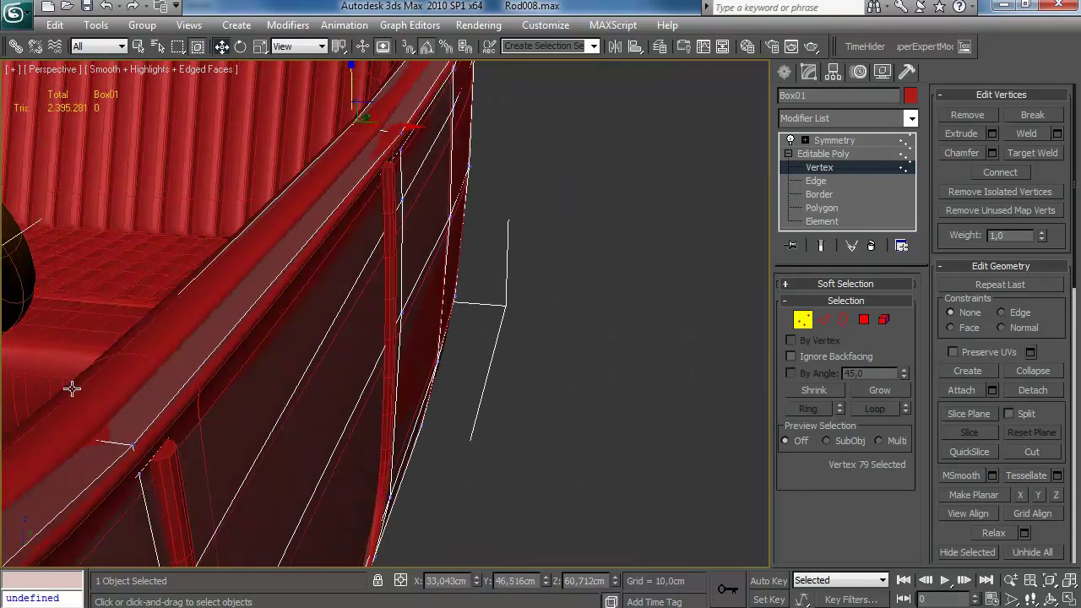
middle_drag(139, 396, 257, 289)
alt+middle_drag(258, 289, 155, 293)
drag(166, 288, 168, 273)
alt+middle_drag(168, 273, 407, 296)
click(243, 365)
Step: Extrude the inner rim edge near the dashboard corner and target-weld its end vertex to the adjacent rim vertex
scroll(299, 335, down, 3)
scroll(419, 275, up, 4)
alt+middle_drag(504, 297, 510, 287)
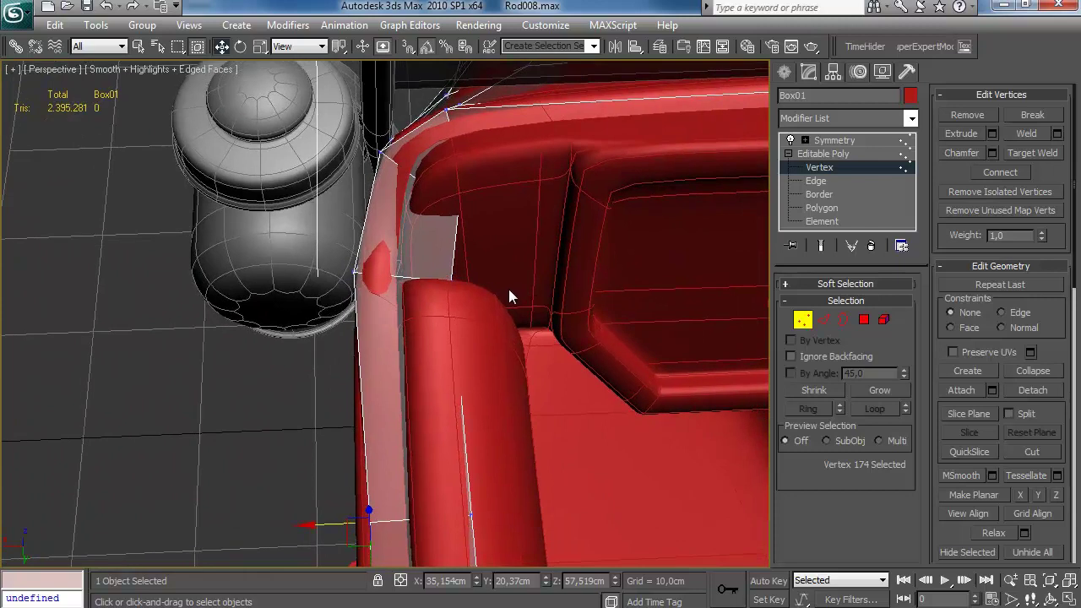
click(825, 321)
click(458, 342)
middle_drag(497, 393, 470, 304)
shift+drag(388, 249, 378, 248)
middle_drag(405, 245, 392, 347)
click(803, 321)
click(1037, 158)
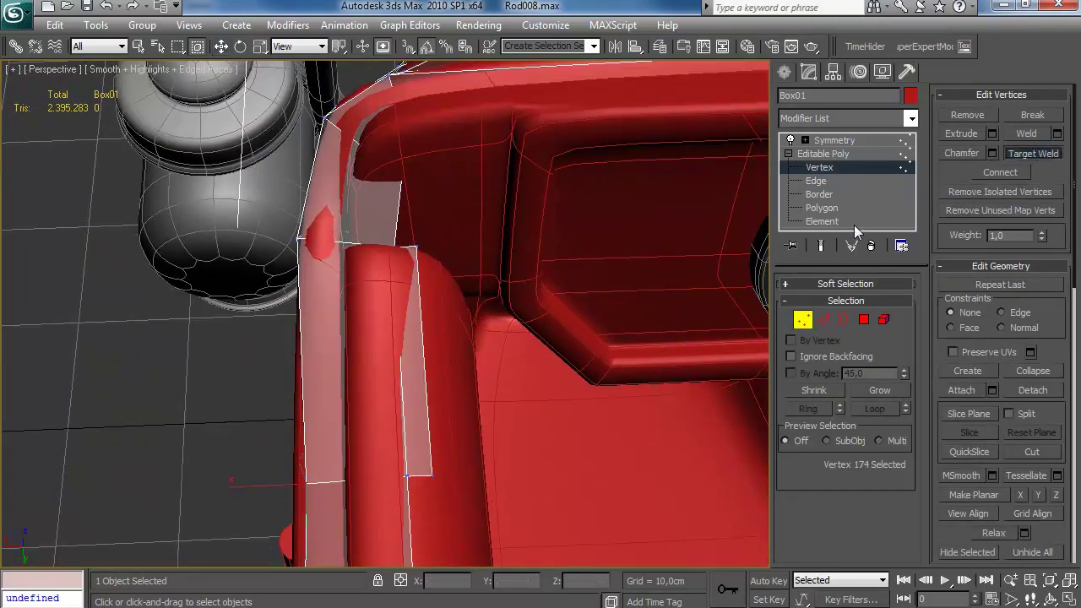
click(407, 477)
key(w)
Step: Pull the inner rim vertices around the dashboard corner toward the outer rim, using the Edge constraint
drag(306, 247, 304, 247)
alt+middle_drag(304, 246, 413, 236)
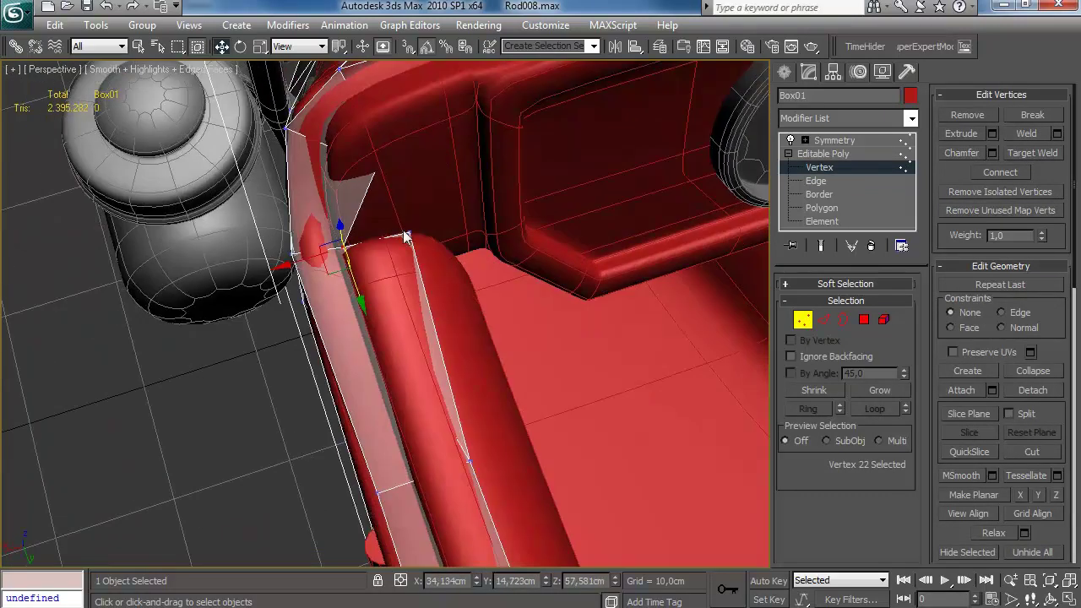
drag(370, 181, 324, 176)
middle_drag(407, 189, 379, 270)
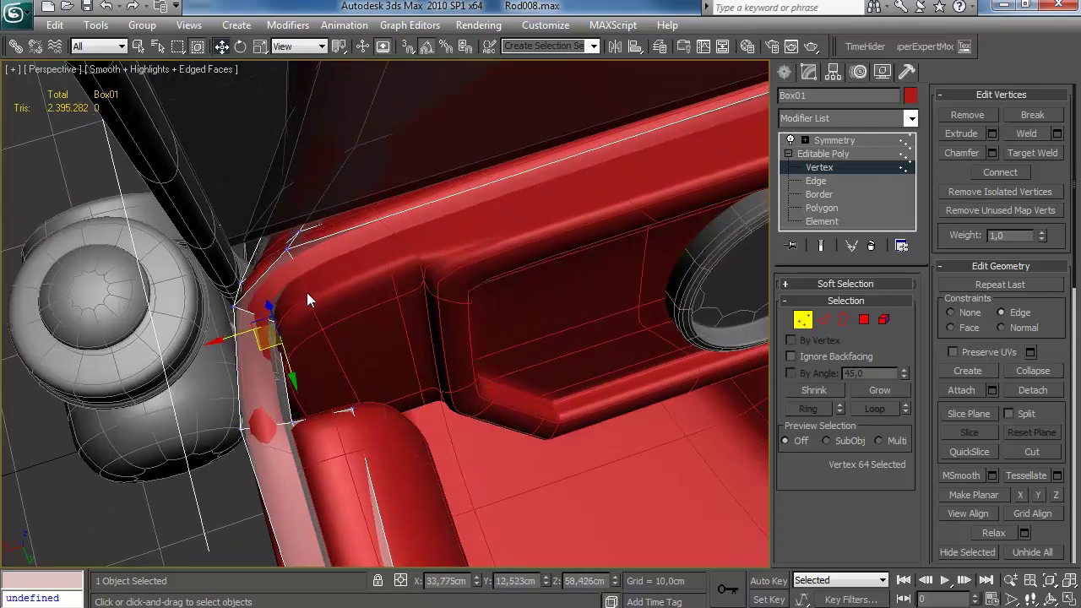
key(F3)
click(336, 327)
key(F3)
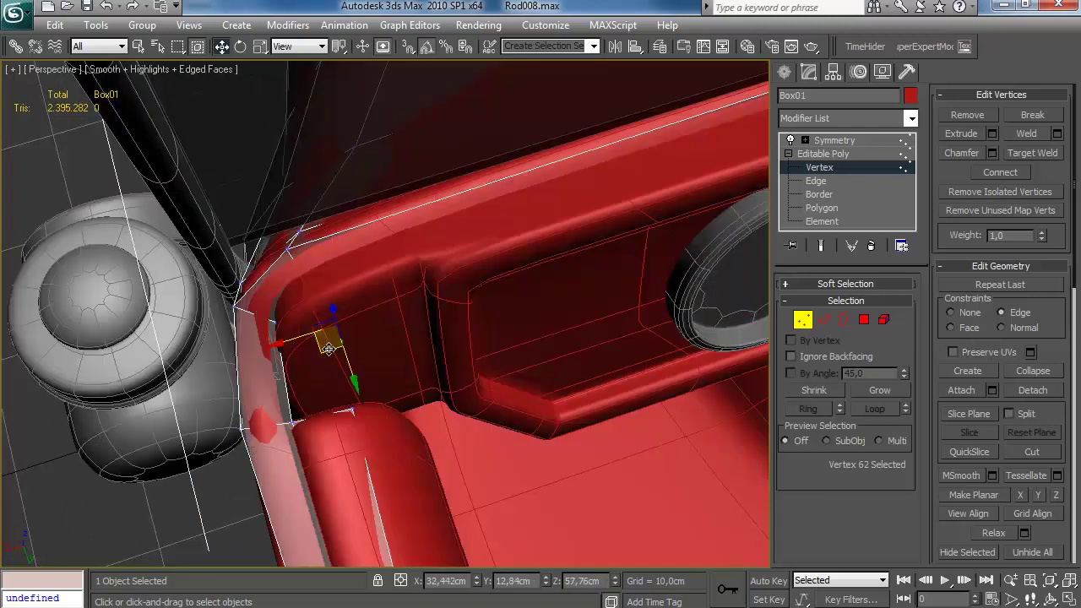
alt+middle_drag(307, 305, 434, 264)
Step: Slide the inner rim vertices above the dashboard gauges along their edges to fit the high-poly rim
key(F3)
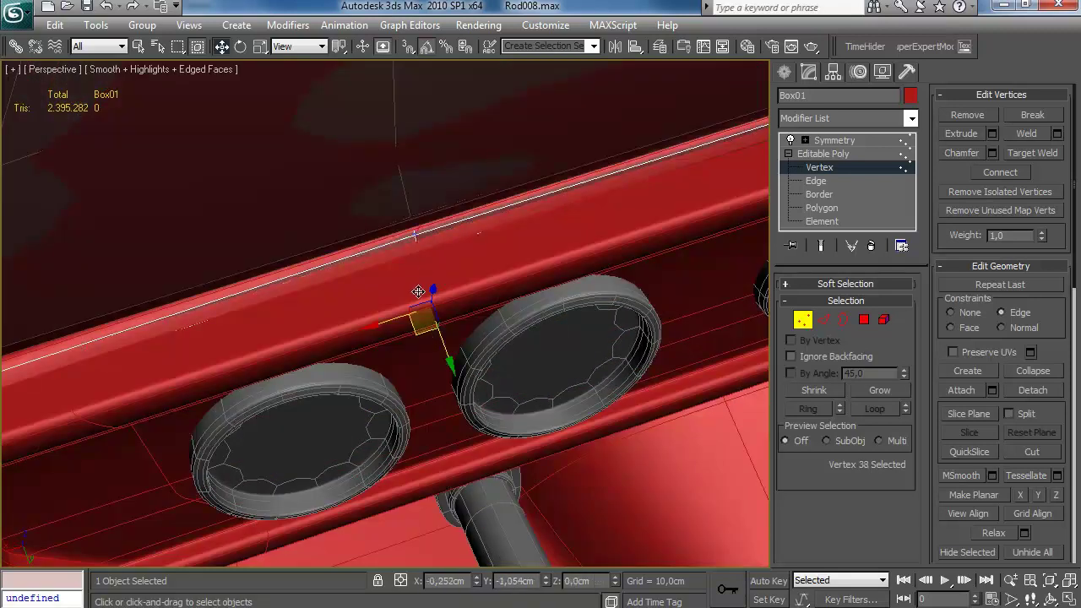
drag(419, 293, 420, 293)
key(F3)
key(F3)
middle_drag(685, 208, 136, 390)
key(F3)
click(435, 313)
key(F3)
drag(431, 309, 431, 308)
alt+middle_drag(431, 308, 429, 331)
Step: Select the inner rim edge loop around the cockpit
scroll(443, 348, down, 5)
click(822, 320)
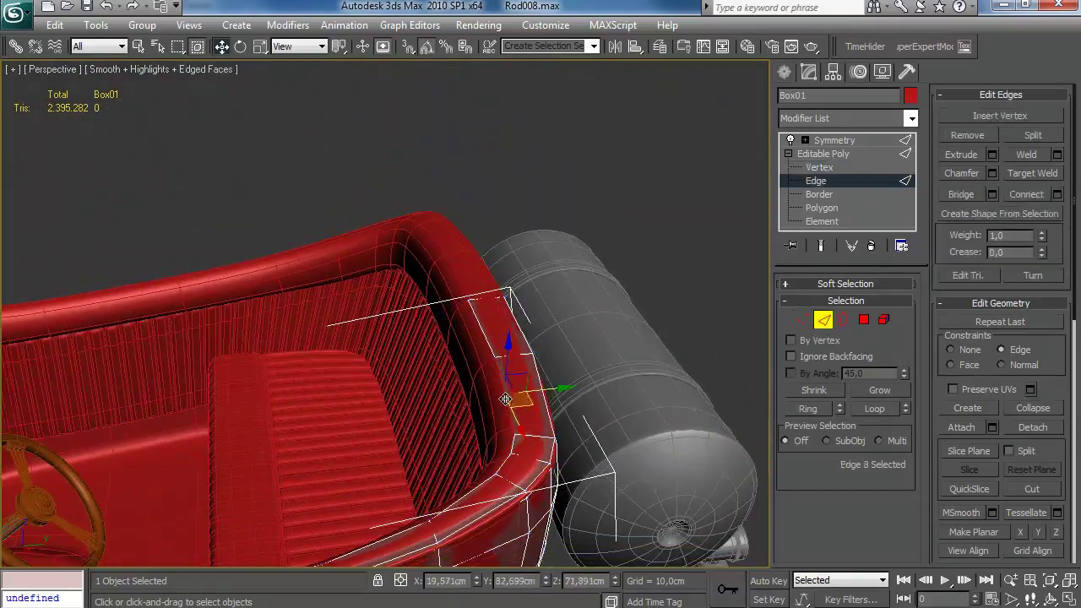
key(alt+l)
alt+middle_drag(537, 298, 502, 266)
scroll(426, 336, up, 3)
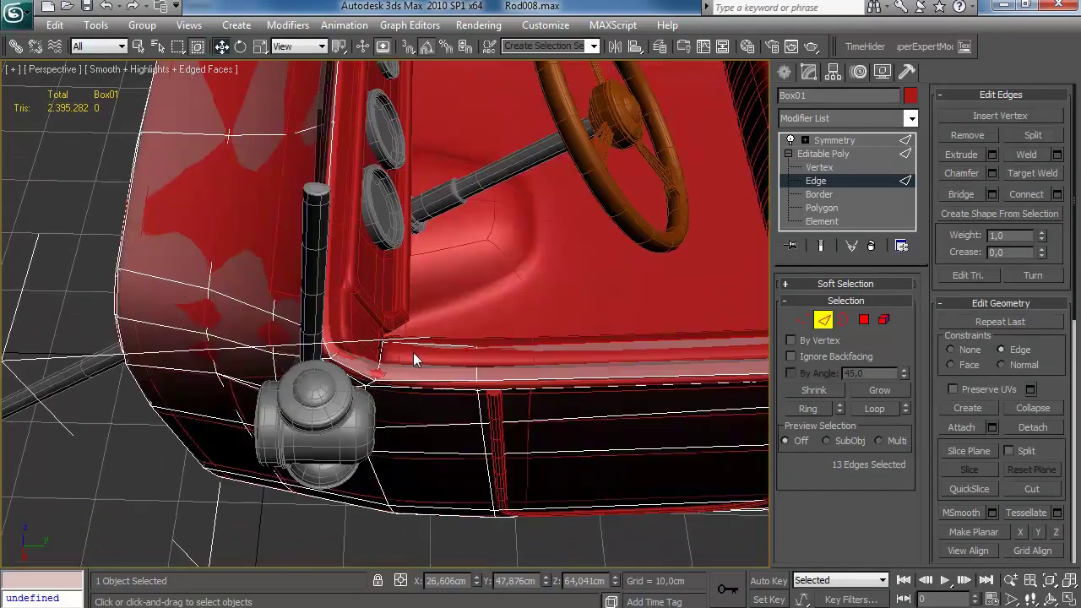
middle_drag(428, 355, 190, 376)
click(992, 155)
alt+middle_drag(405, 330, 338, 287)
scroll(338, 288, up, 4)
middle_drag(338, 287, 355, 363)
mouse_move(684, 288)
mouse_down()
mouse_move(684, 252)
mouse_move(666, 343)
mouse_move(685, 186)
mouse_move(686, 304)
mouse_move(684, 287)
mouse_up()
alt+middle_drag(456, 363, 460, 311)
scroll(471, 428, down, 3)
drag(684, 254, 702, 88)
drag(684, 289, 708, 199)
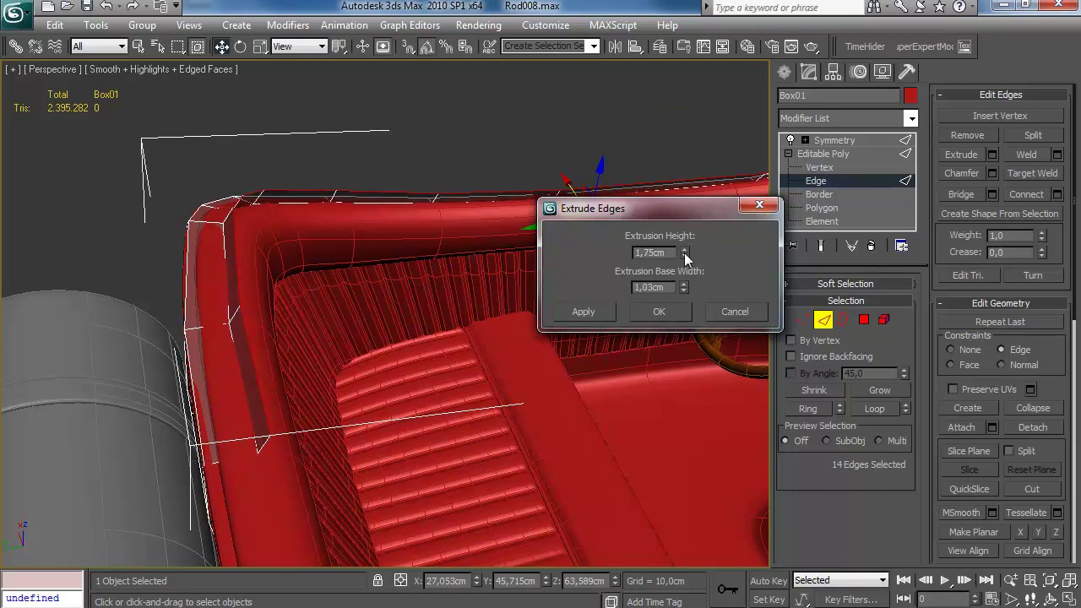
click(682, 316)
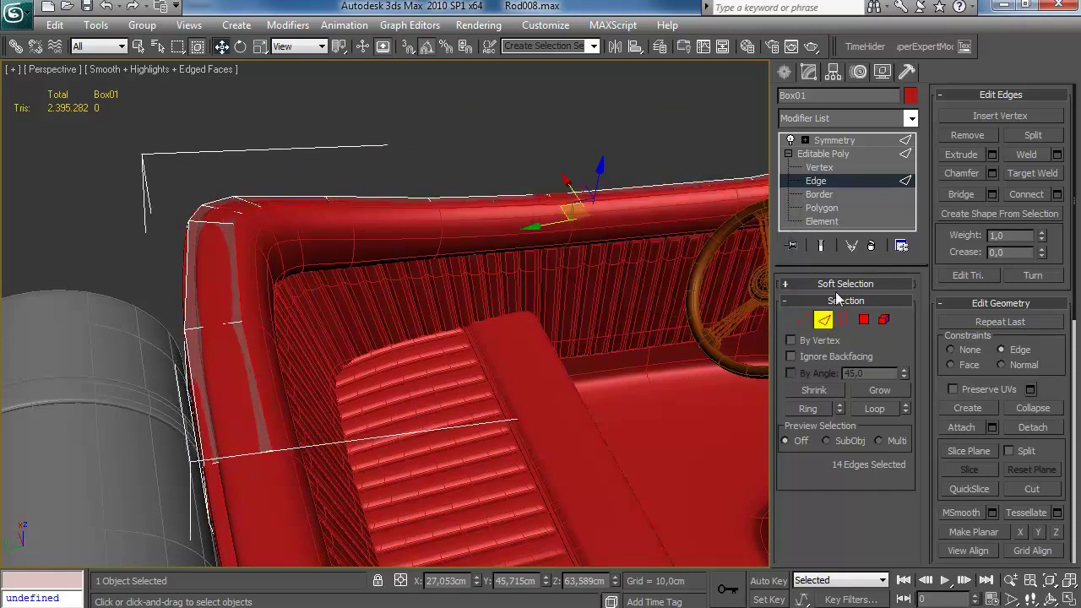
Step: Extrude the selected inner rim edge loop into the cockpit to form a new strip of polygons
click(992, 156)
right_click(683, 289)
drag(684, 250, 674, 395)
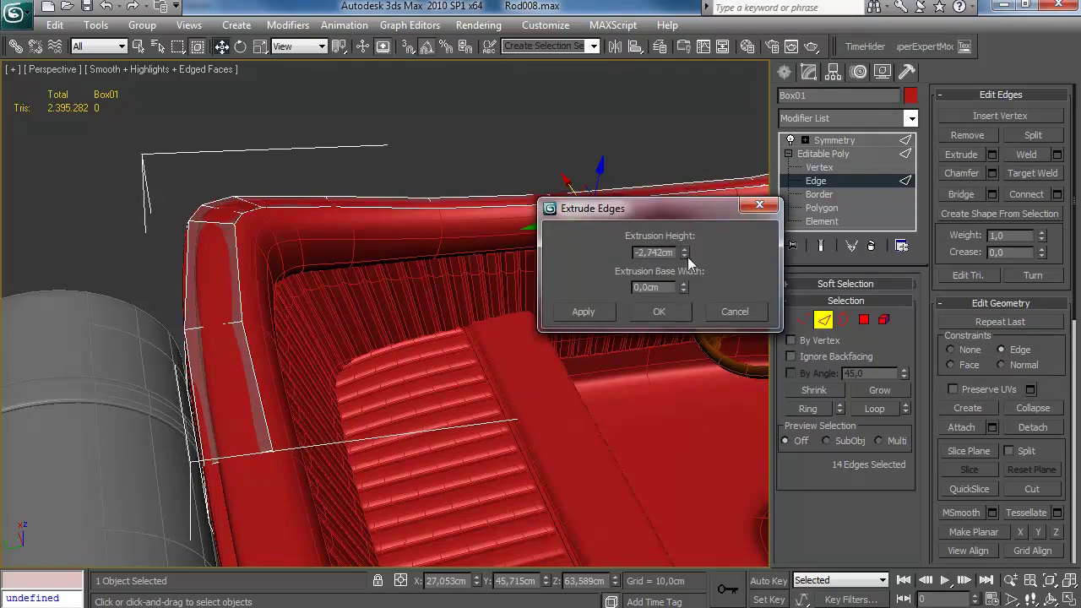
drag(684, 251, 689, 210)
drag(683, 287, 661, 347)
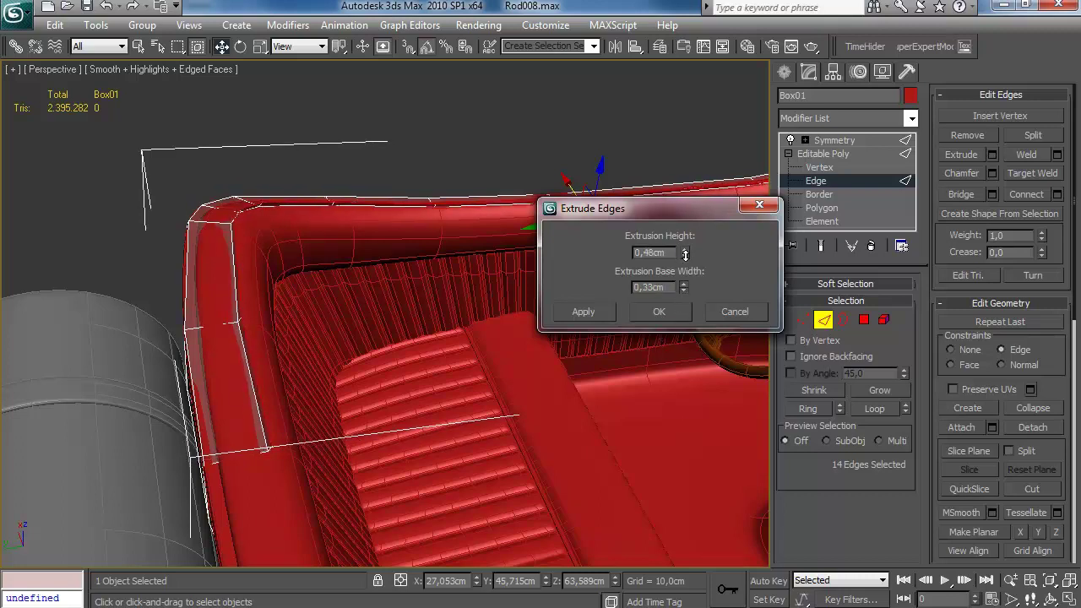
drag(684, 252, 671, 407)
click(668, 317)
mouse_move(662, 307)
alt+middle_down()
mouse_move(583, 318)
mouse_move(594, 266)
mouse_move(661, 301)
alt+middle_up()
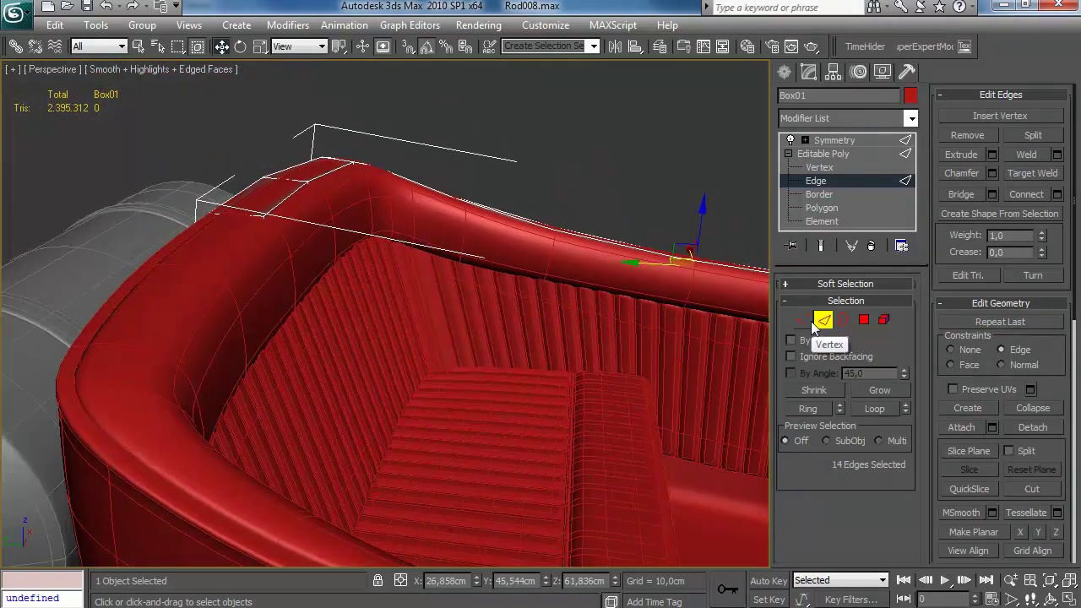
Step: Select two edges of the new strip at the cockpit's rear corner and try to shift them with the Edge constraint
key(F3)
click(499, 185)
alt+middle_drag(489, 198, 456, 245)
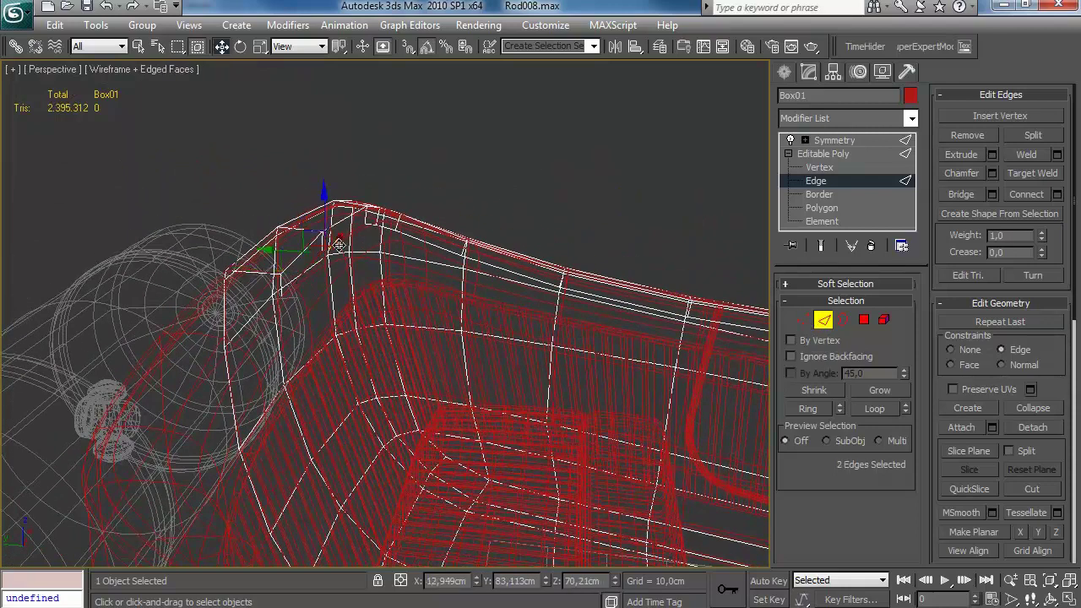
key(F3)
key(ctrl+w)
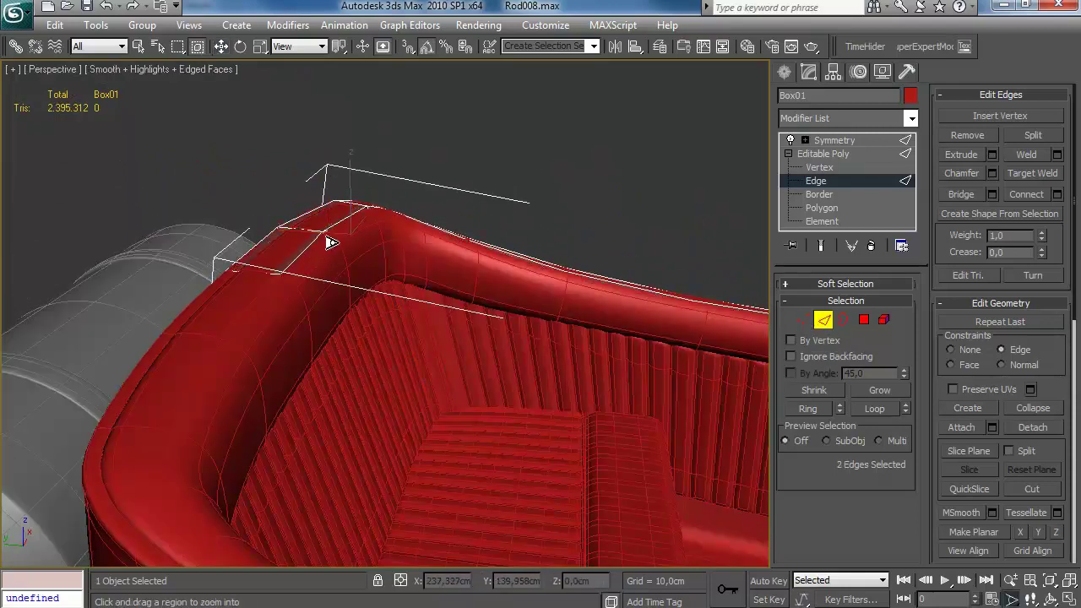
key(w)
alt+middle_drag(313, 236, 301, 270)
drag(290, 252, 315, 255)
key(w)
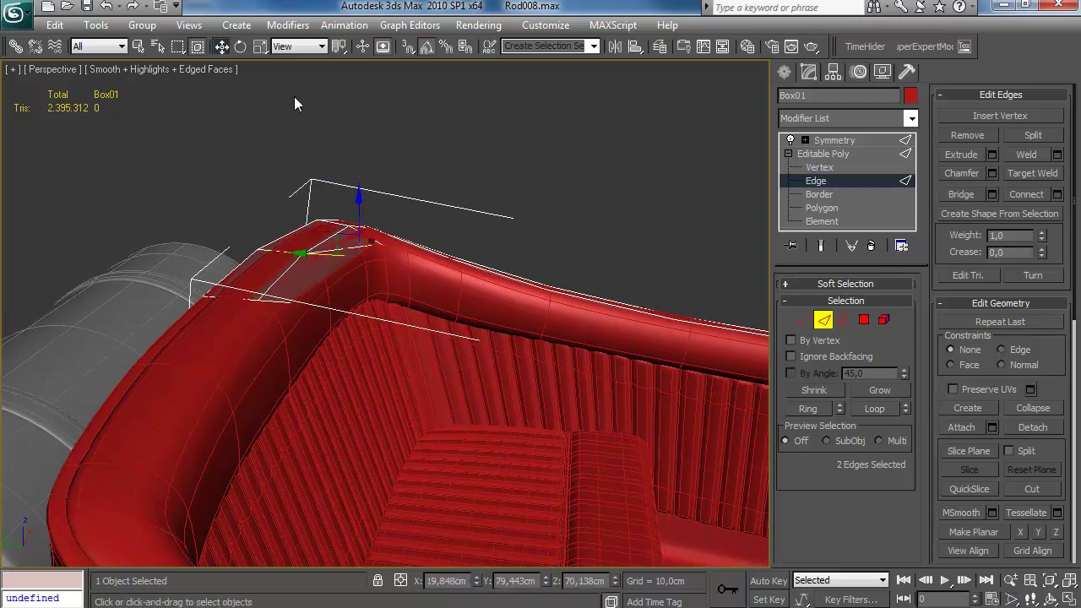
click(107, 7)
Step: Set the constraint to None and shift the two selected corner edges of the new strip slightly sideways
click(967, 350)
alt+middle_drag(361, 262, 357, 284)
drag(270, 285, 277, 284)
mouse_move(278, 286)
alt+middle_down()
mouse_move(436, 277)
mouse_move(366, 336)
mouse_move(386, 355)
mouse_move(422, 358)
alt+middle_up()
Step: Move the new strip's inner vertex at the rear corner inward and down onto the rolled cockpit edge
key(F3)
click(803, 320)
click(382, 318)
scroll(385, 321, up, 5)
scroll(387, 355, down, 2)
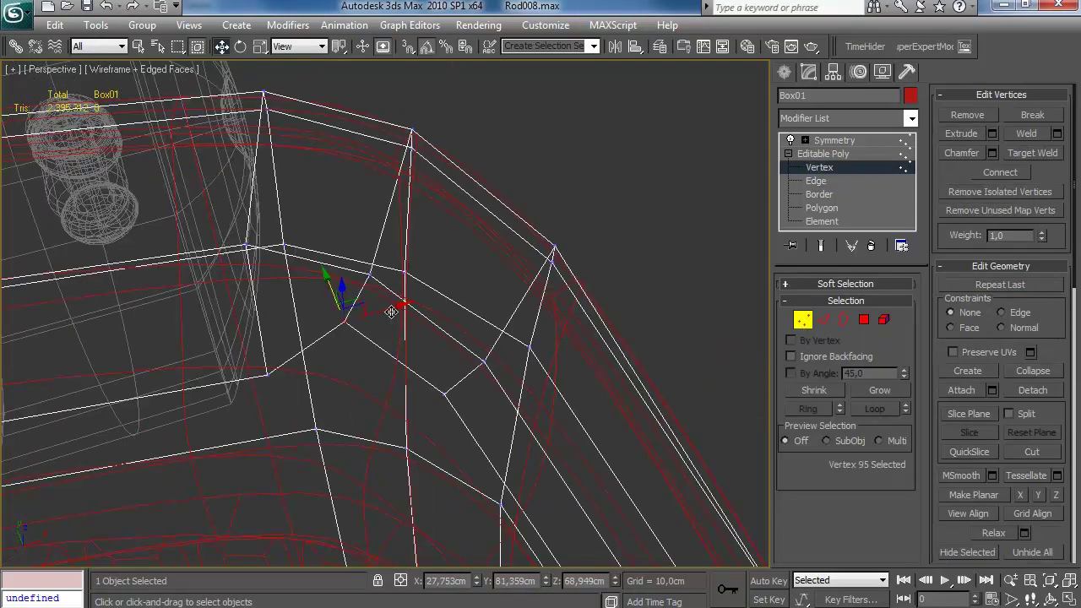
key(F3)
drag(344, 369, 337, 408)
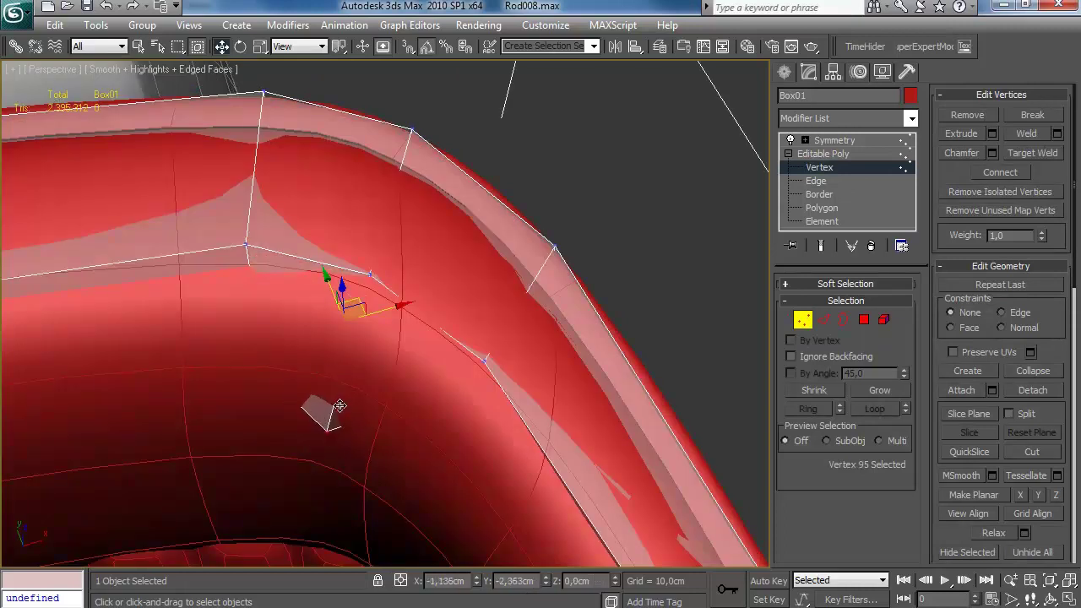
Step: Move the strip vertex beside the corner one inward onto the high-poly rolled edge
key(F3)
click(268, 373)
key(F3)
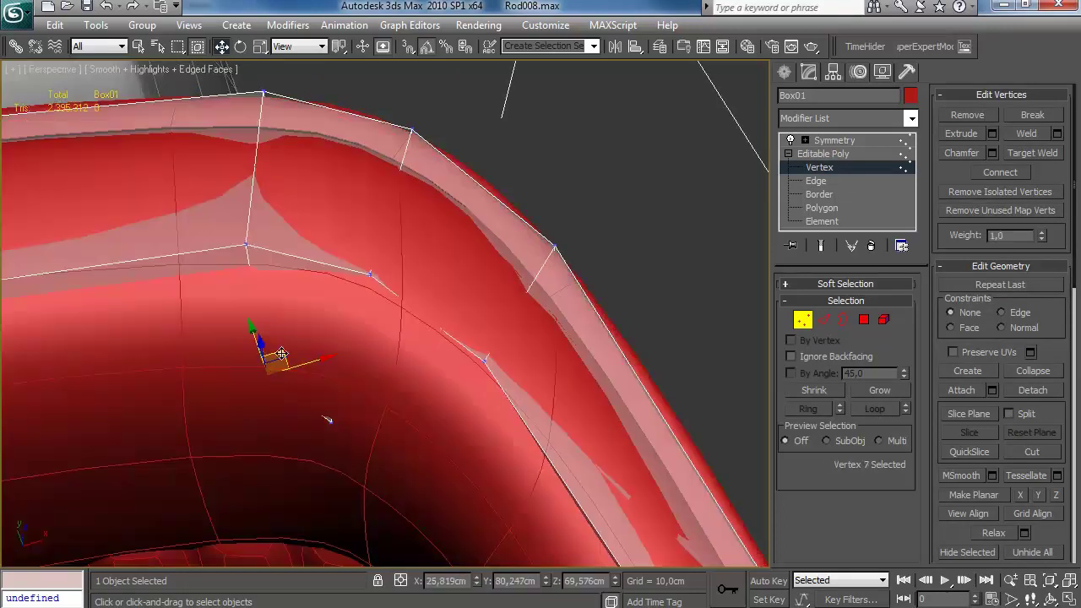
drag(279, 352, 269, 370)
alt+middle_drag(295, 347, 361, 312)
Step: Refine both moved corner strip vertices from other angles so they lie on the rolled cockpit edge
drag(329, 251, 325, 267)
alt+middle_drag(326, 269, 343, 219)
drag(326, 220, 325, 234)
drag(201, 264, 206, 284)
alt+middle_drag(219, 295, 277, 384)
click(281, 410)
drag(296, 388, 287, 396)
middle_drag(505, 381, 418, 343)
Step: Try to move the next inner strip vertex around the corner with the Edge constraint and undo the attempts
key(F3)
click(341, 291)
key(F3)
drag(351, 270, 370, 342)
key(shift+x)
key(ctrl+w)
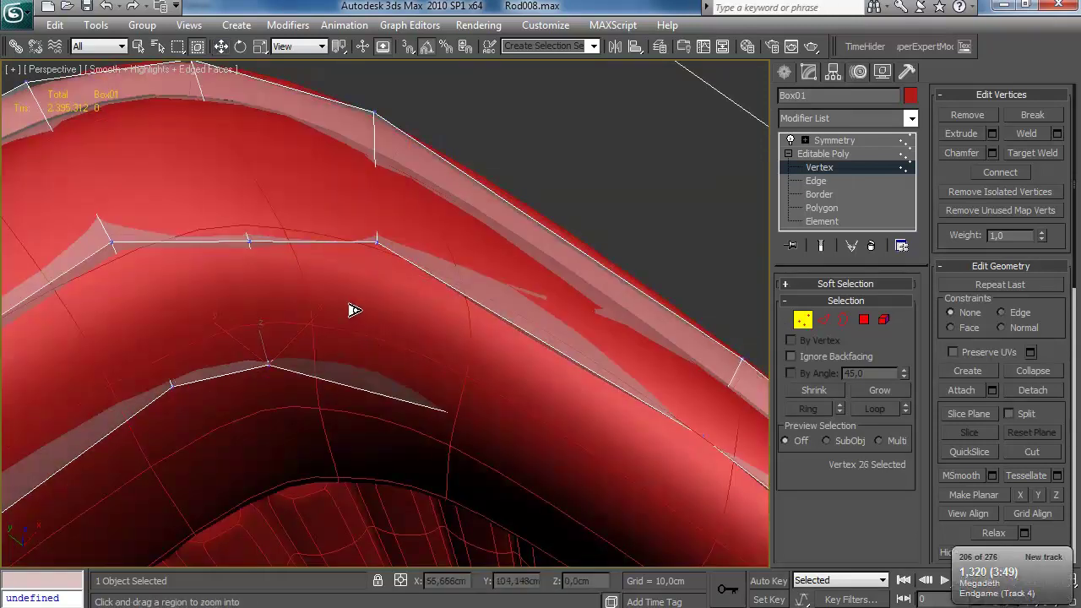
key(w)
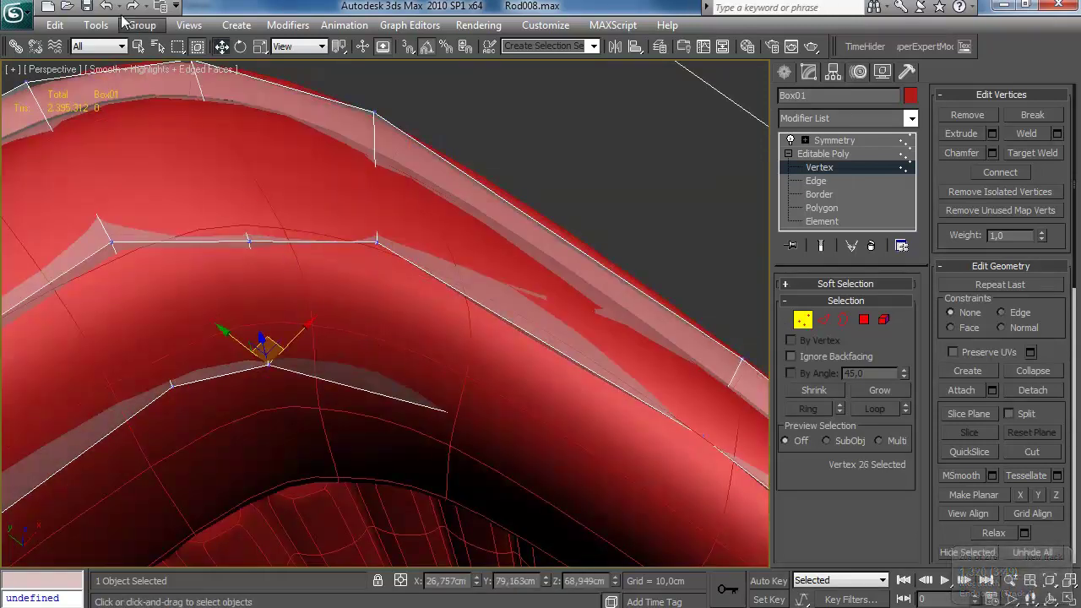
click(106, 7)
middle_drag(402, 292, 409, 290)
drag(348, 276, 357, 350)
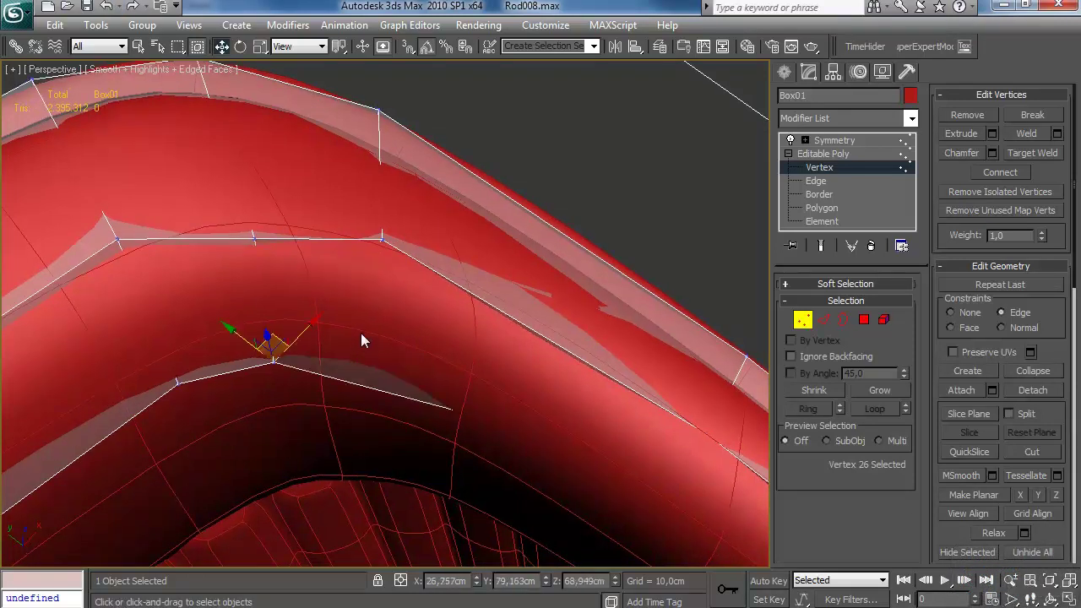
click(108, 8)
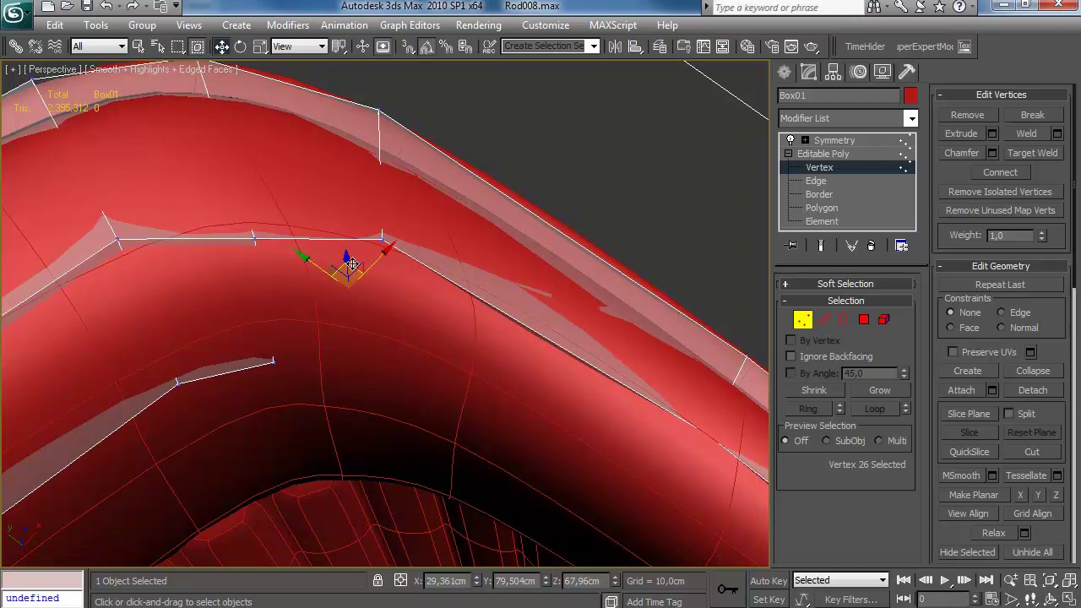
Step: Without the constraint, move the next inner strip vertex onto the rolled edge and readjust the two vertices beside it
drag(364, 360, 365, 358)
alt+middle_drag(391, 321, 382, 291)
drag(362, 340, 359, 331)
drag(276, 316, 229, 344)
drag(180, 319, 183, 335)
alt+middle_drag(193, 393, 195, 371)
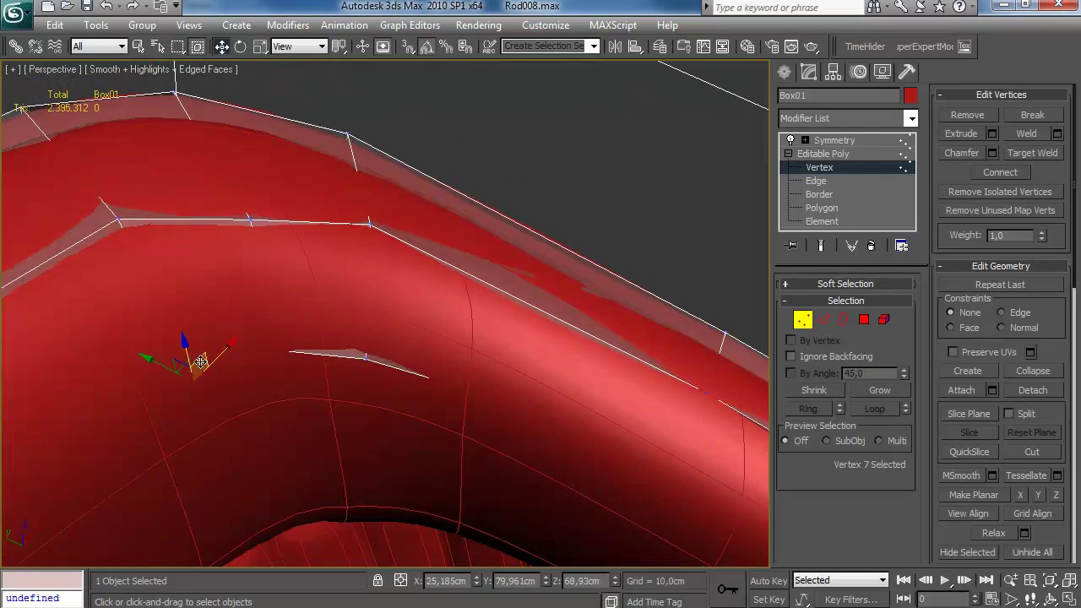
Step: Reposition the inner strip vertex at the rear cockpit corner so it sits on the high-poly rolled edge
key(ctrl+w)
click(111, 9)
key(F3)
mouse_move(321, 195)
alt+middle_down()
mouse_move(349, 196)
mouse_move(319, 198)
alt+middle_up()
click(121, 72)
click(190, 89)
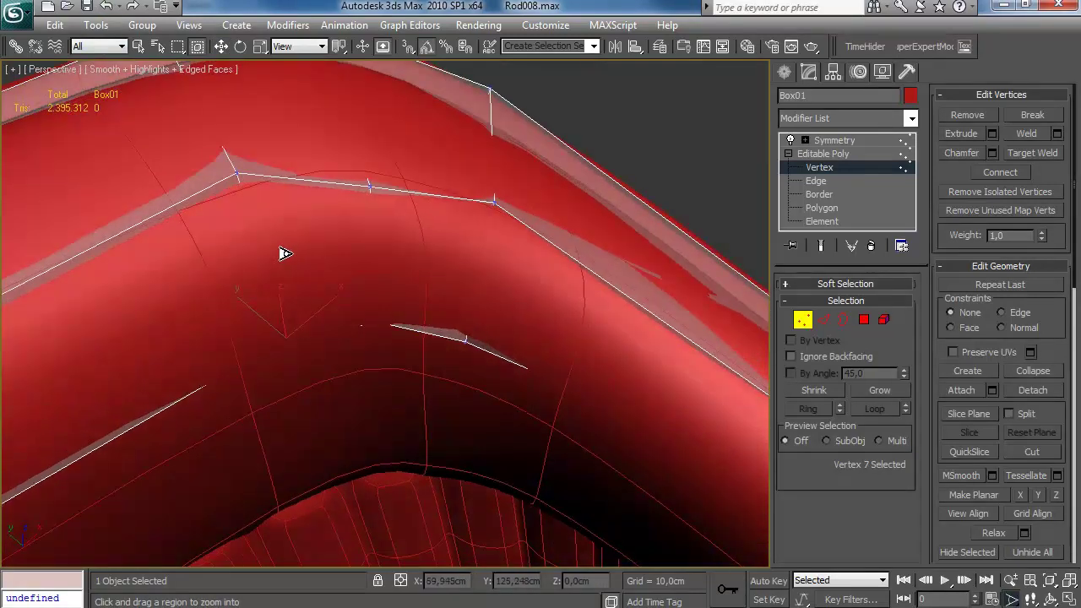
key(w)
drag(263, 315, 271, 322)
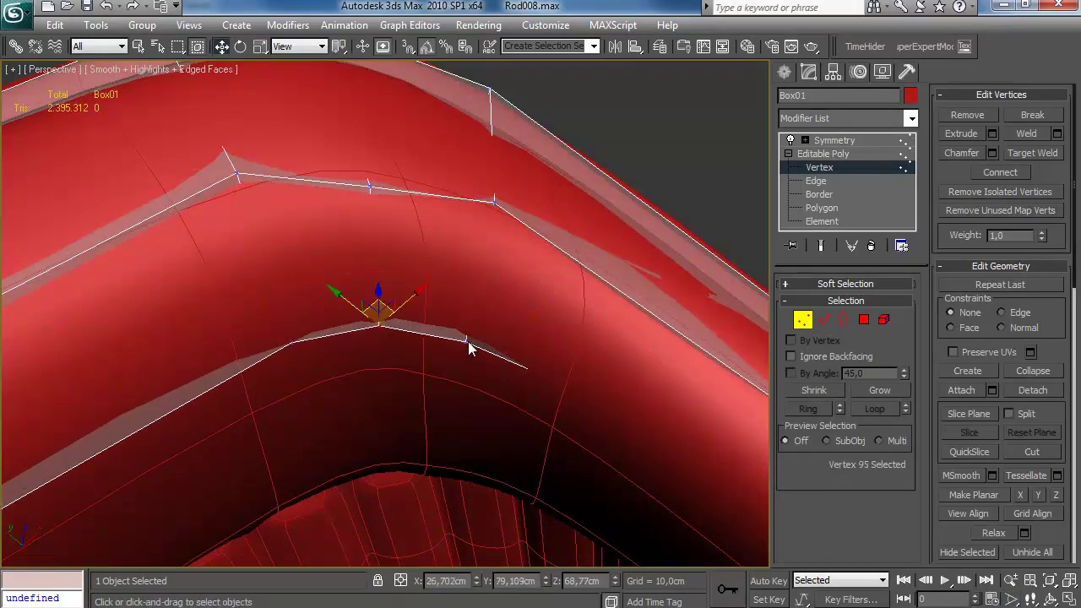
Step: Move the strip vertex just past the rear corner onto the rolled side edge, refining its position from several angles
middle_drag(565, 356, 391, 317)
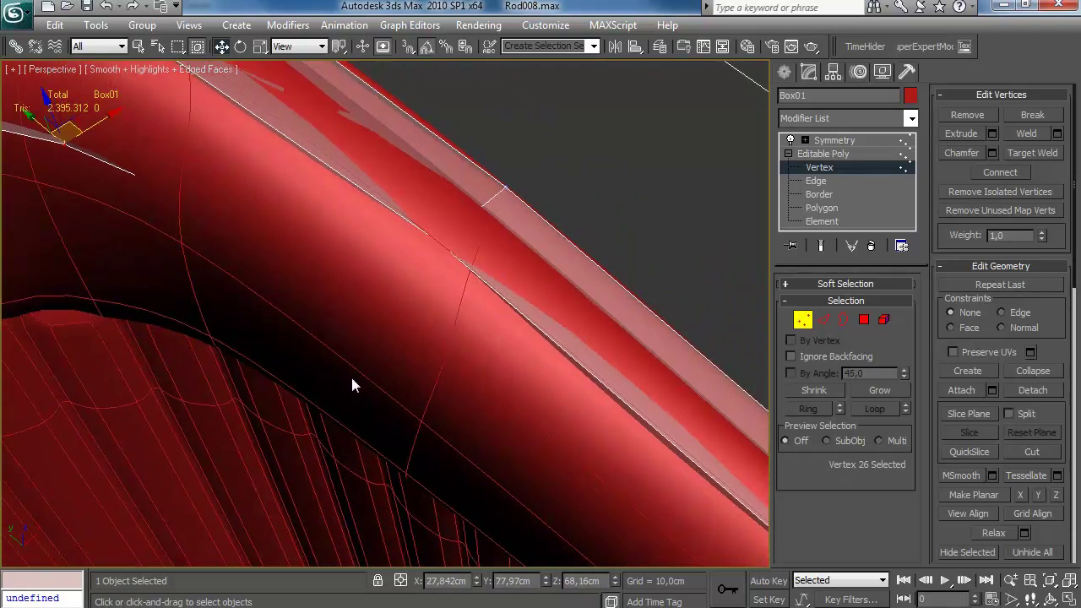
click(403, 280)
drag(435, 267, 367, 322)
alt+middle_drag(427, 278, 506, 245)
drag(322, 335, 343, 309)
alt+middle_drag(343, 309, 232, 376)
drag(411, 311, 419, 309)
click(470, 253)
alt+middle_drag(470, 253, 397, 207)
drag(489, 229, 470, 229)
alt+middle_drag(434, 211, 363, 302)
drag(410, 305, 412, 304)
Step: Slide the corner strip vertex along its edge with the Edge constraint, then fine-tune its position
middle_drag(358, 152, 359, 330)
click(350, 430)
alt+middle_drag(351, 430, 396, 358)
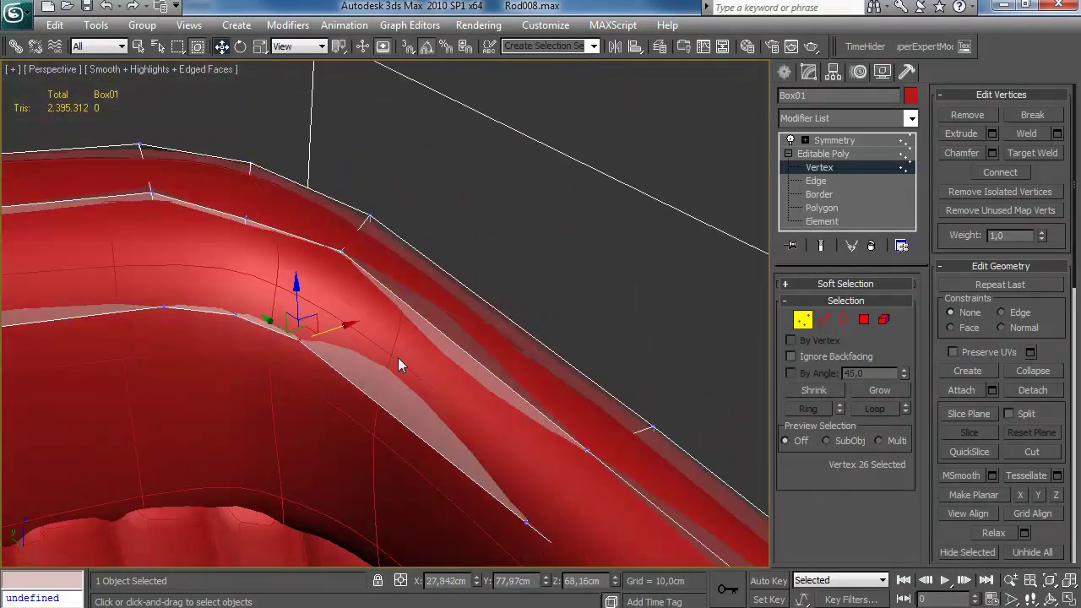
drag(283, 329, 299, 325)
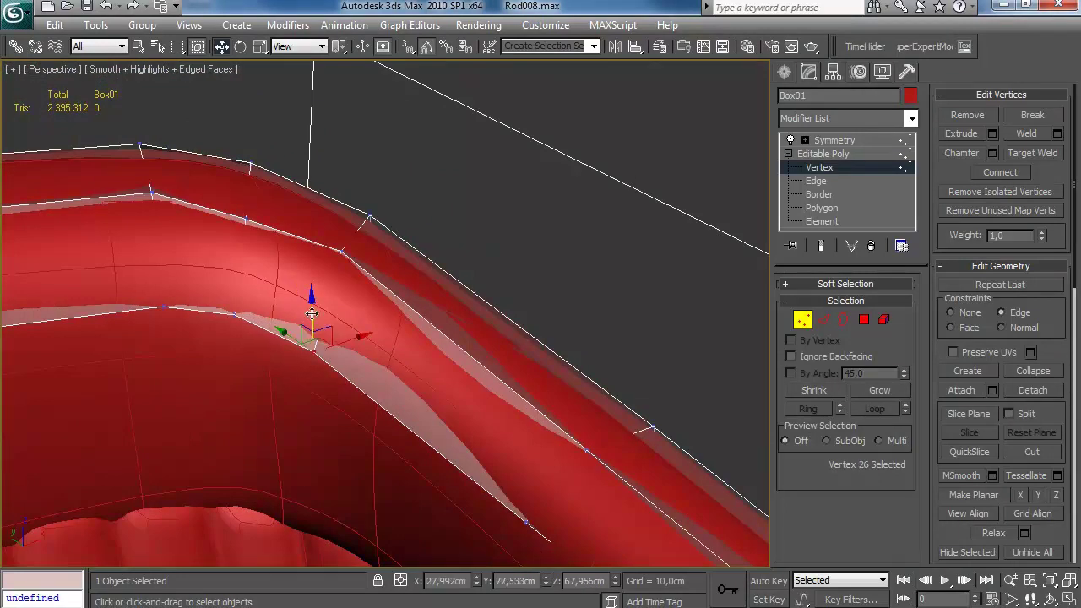
alt+middle_drag(307, 317, 372, 334)
key(shift+x)
drag(359, 337, 372, 337)
Step: Move the next strip vertex along the cockpit side onto the rolled edge
alt+middle_drag(380, 342, 540, 431)
middle_drag(541, 430, 394, 310)
scroll(393, 310, down, 3)
middle_drag(541, 380, 440, 305)
key(F3)
click(406, 314)
key(F3)
drag(407, 313, 418, 299)
Step: Pull the mid-side strip vertex inward and down onto the rolled edge, adjusting it from a second angle
middle_drag(653, 406, 526, 303)
key(F3)
click(504, 314)
key(F3)
drag(516, 295, 507, 319)
alt+middle_drag(506, 319, 632, 246)
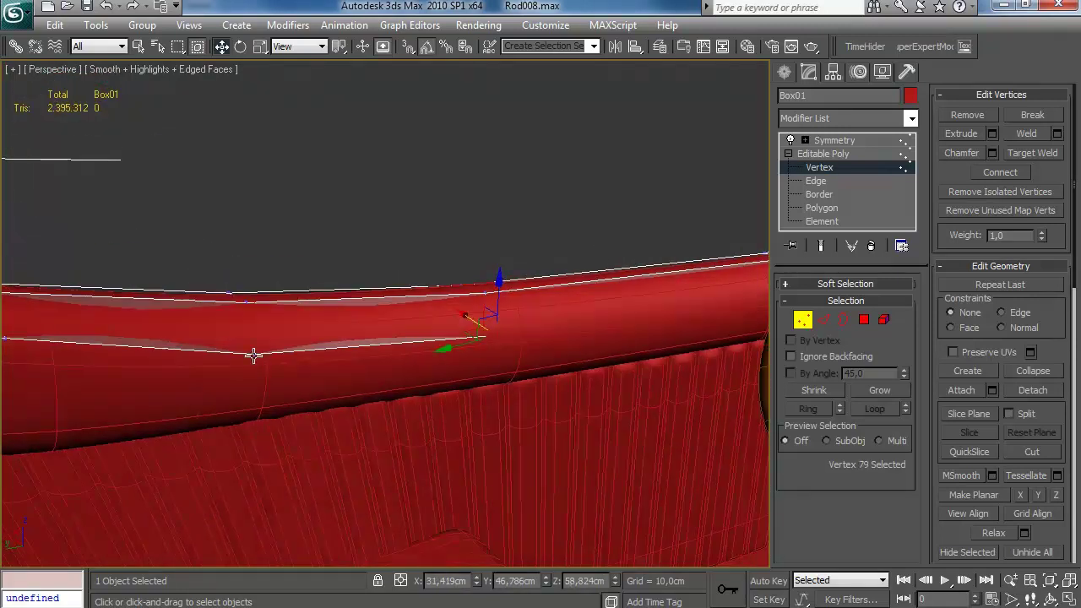
drag(386, 302, 389, 291)
alt+middle_drag(389, 290, 456, 325)
drag(358, 300, 363, 303)
Step: Move the strip vertex near the front of the cockpit side onto the rolled edge
middle_drag(747, 204, 361, 324)
key(F3)
click(434, 247)
key(F3)
drag(413, 233, 421, 243)
Step: Move the strip's front end vertex beside the dashboard inward along X onto the rolled edge
middle_drag(429, 245, 346, 301)
key(F3)
click(420, 265)
key(F3)
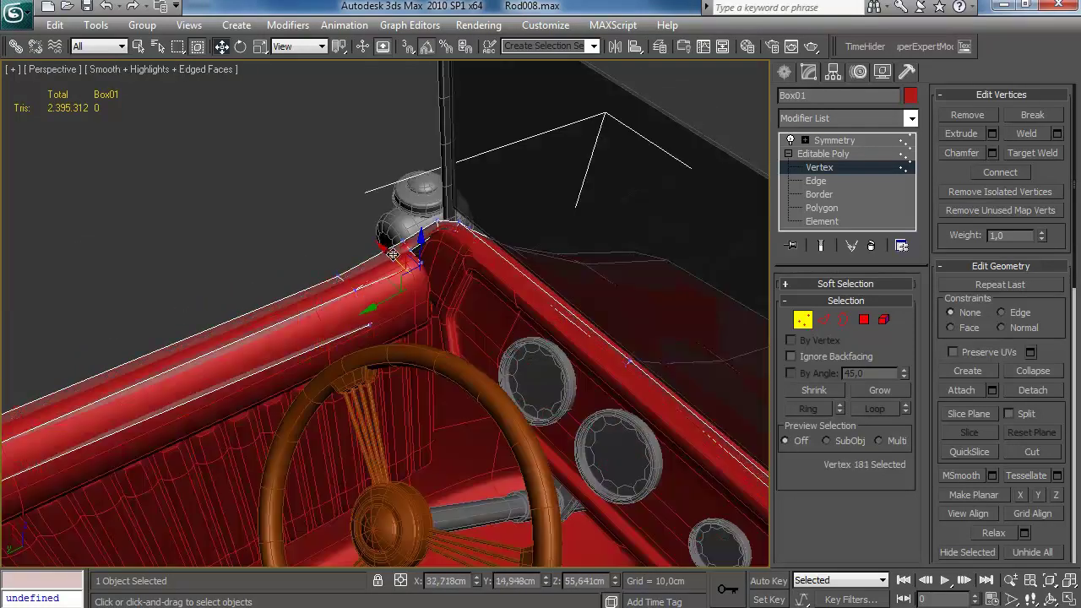
alt+middle_drag(411, 276, 447, 228)
scroll(405, 249, down, 3)
middle_drag(389, 254, 245, 287)
middle_drag(245, 287, 369, 268)
scroll(331, 300, down, 2)
middle_drag(369, 268, 407, 287)
scroll(387, 281, up, 3)
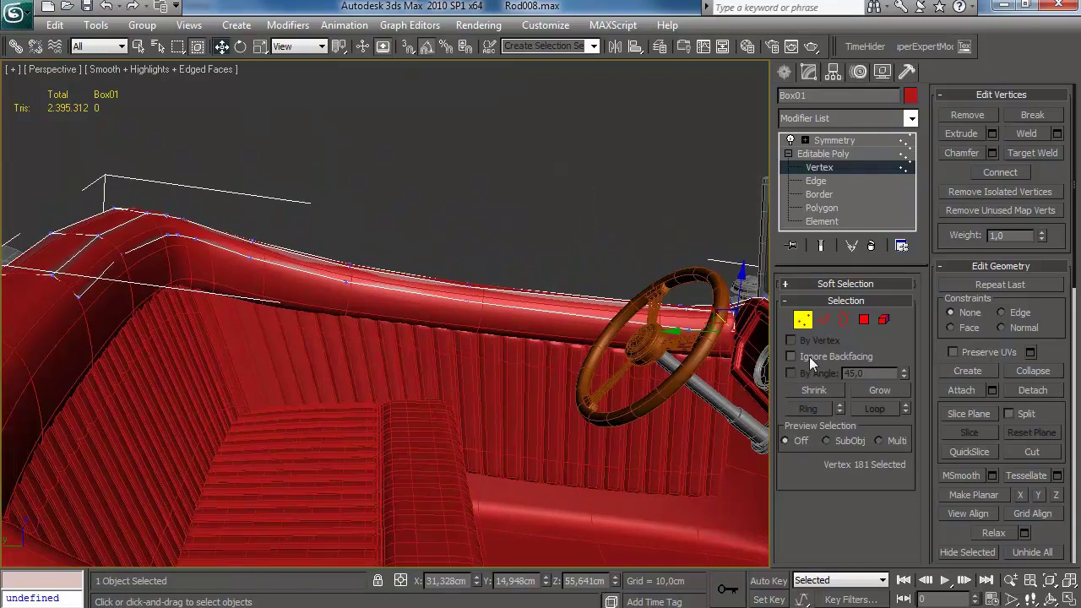
Step: Select the strip's inner edge loop, extrude its eight edges, and lower them along the inside of the cockpit rim
click(823, 319)
key(alt+l)
click(992, 154)
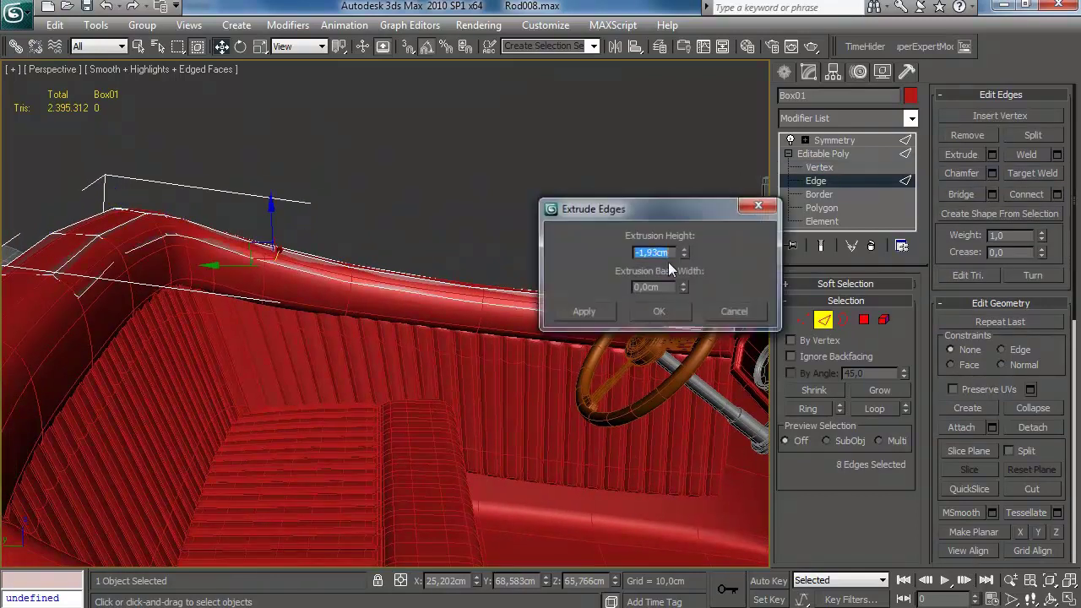
drag(687, 251, 722, 305)
click(673, 312)
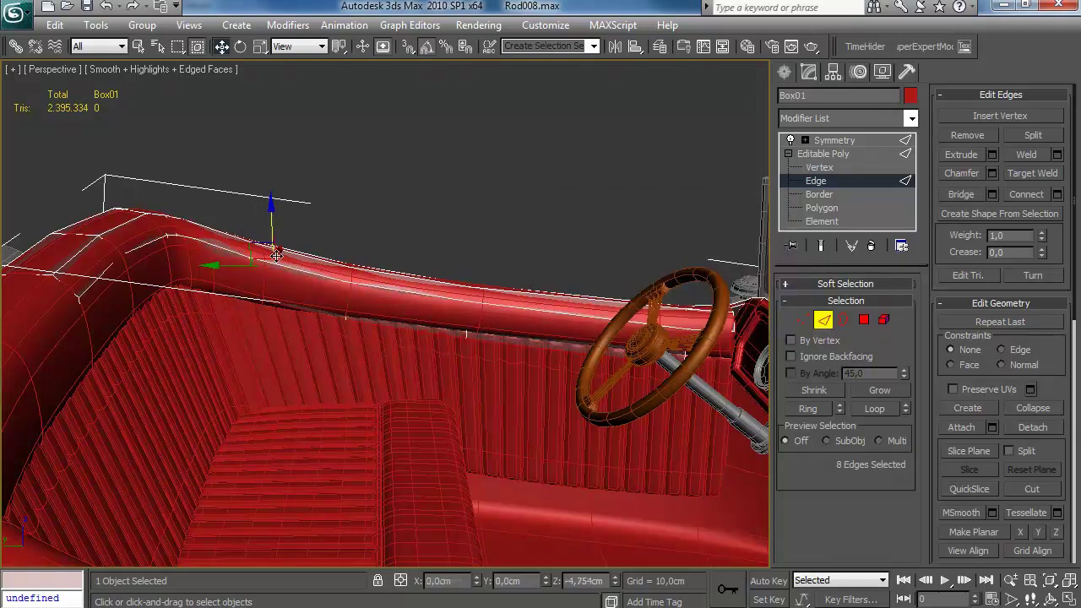
drag(281, 246, 282, 277)
Step: Select vertices of the new lower strip around the rear corner and shift them together toward the rolled edge's underside
middle_drag(385, 317, 451, 396)
key(F3)
click(802, 320)
scroll(410, 325, up, 3)
click(219, 299)
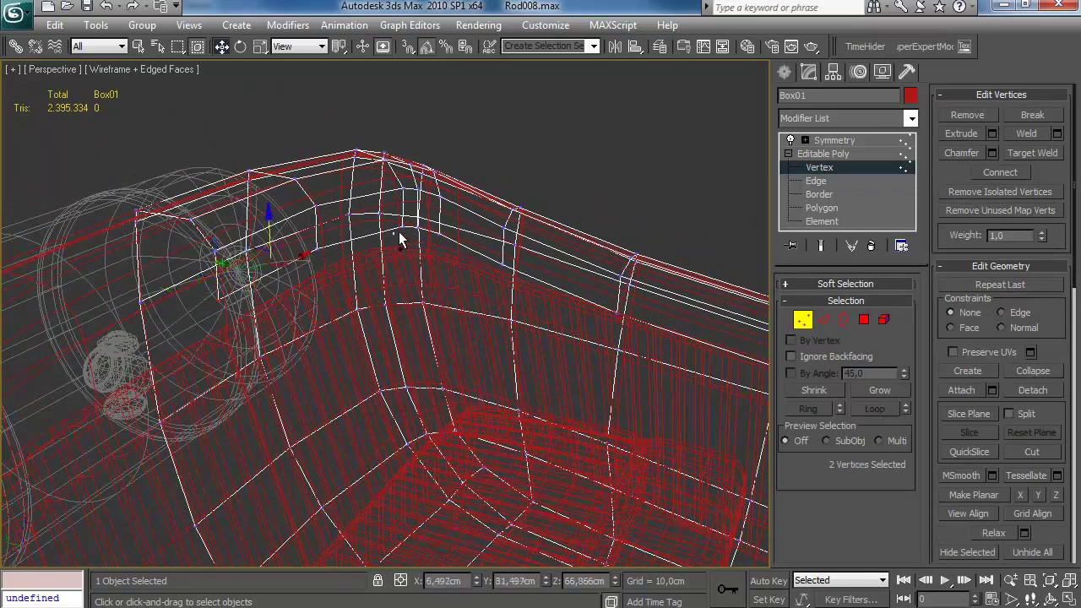
ctrl+click(403, 228)
alt+middle_drag(402, 228, 410, 245)
key(F3)
drag(302, 255, 295, 259)
alt+middle_drag(295, 258, 289, 231)
drag(321, 223, 321, 241)
Step: Fit the lower strip vertex at the rear corner to the underside of the high-poly rolled edge
alt+middle_drag(366, 258, 307, 335)
scroll(307, 335, up, 3)
key(F3)
click(436, 255)
key(F3)
drag(434, 286, 433, 287)
alt+middle_drag(433, 287, 439, 251)
drag(440, 251, 434, 264)
alt+middle_drag(434, 265, 443, 287)
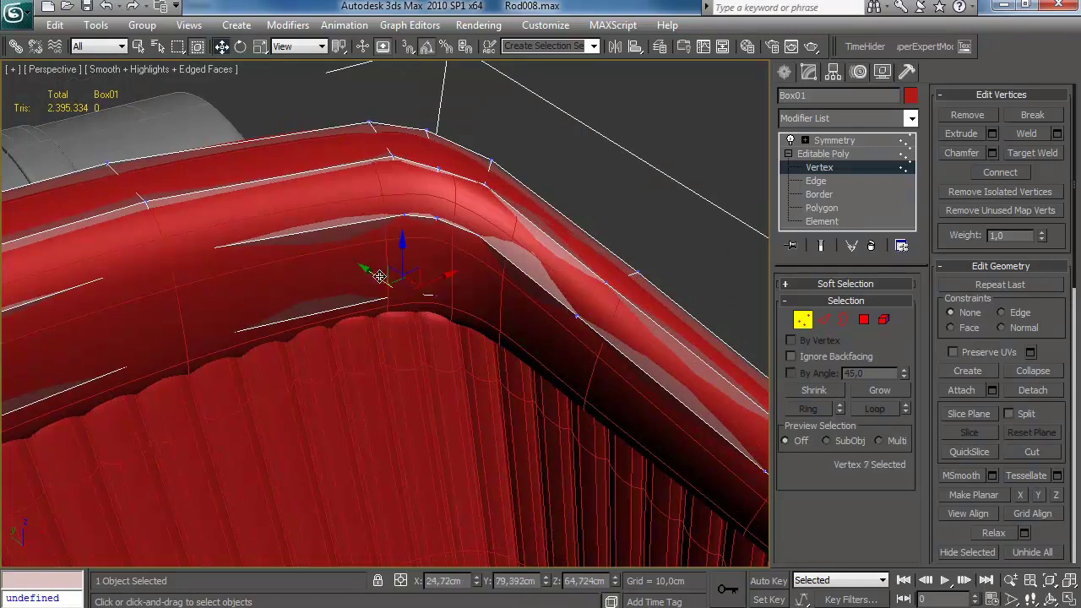
drag(386, 287, 388, 288)
mouse_move(420, 290)
alt+middle_down()
mouse_move(451, 287)
mouse_move(490, 263)
mouse_move(361, 333)
mouse_move(404, 315)
alt+middle_up()
Step: Adjust the lower strip vertex on the rear rim, beside the corner, to follow the high-poly surface
drag(278, 400, 222, 243)
key(F3)
mouse_move(241, 278)
alt+middle_down()
mouse_move(278, 300)
mouse_move(245, 298)
alt+middle_up()
key(F3)
drag(222, 301, 225, 302)
alt+middle_drag(225, 302, 268, 272)
Step: Fit the lower strip vertices around the corner bend to the inner face of the rolled edge from several angles
middle_drag(509, 329, 398, 319)
key(F3)
click(436, 331)
key(F3)
key(F3)
click(478, 334)
key(F3)
drag(479, 330, 481, 316)
alt+middle_drag(480, 316, 508, 299)
drag(474, 299, 474, 309)
alt+middle_drag(474, 309, 447, 384)
drag(509, 328, 513, 327)
alt+middle_drag(514, 327, 620, 299)
Step: Adjust the lower strip vertex just past the corner against the side of the rolled edge
middle_drag(549, 386, 341, 277)
alt+middle_drag(485, 325, 568, 371)
alt+drag(569, 258, 435, 399)
alt+middle_drag(436, 398, 558, 274)
drag(401, 301, 401, 308)
Step: Select the next lower strip vertex along the cockpit side and move it onto the rim's underside
middle_drag(531, 323, 360, 267)
key(F3)
drag(423, 336, 461, 361)
key(F3)
mouse_move(464, 349)
alt+middle_down()
mouse_move(457, 344)
mouse_move(542, 291)
alt+middle_up()
drag(417, 343, 421, 334)
middle_drag(615, 330, 432, 288)
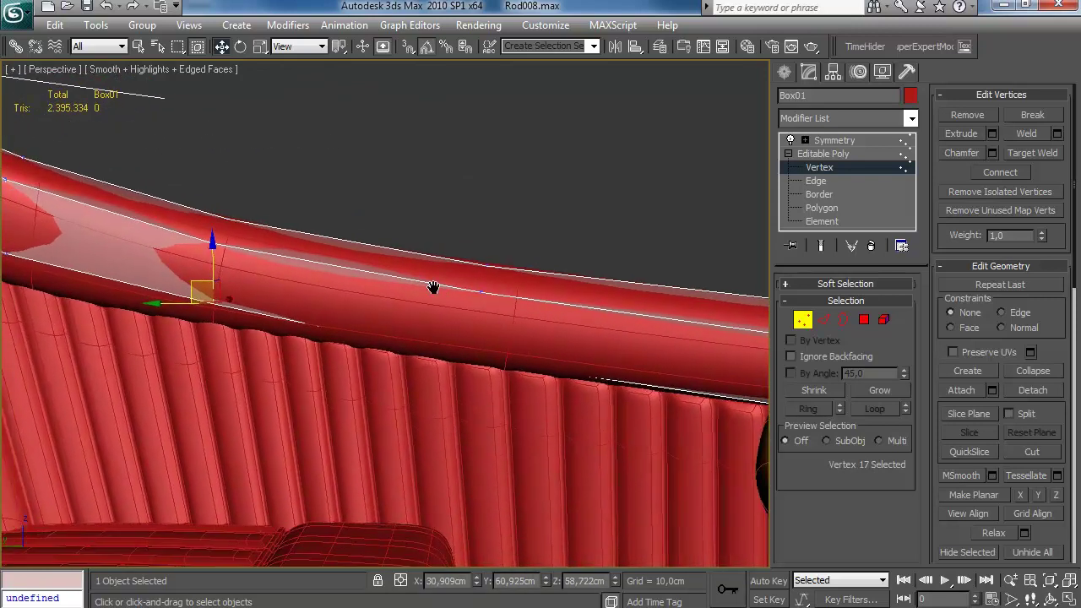
Step: Fit the mid-side lower strip vertex to the seam between the rolled edge and the upholstery
key(F3)
click(484, 358)
mouse_move(490, 355)
alt+middle_down()
mouse_move(503, 349)
mouse_move(500, 330)
alt+middle_up()
key(F3)
drag(470, 338, 471, 334)
alt+middle_drag(471, 334, 467, 374)
drag(511, 338, 510, 339)
alt+middle_drag(510, 339, 552, 342)
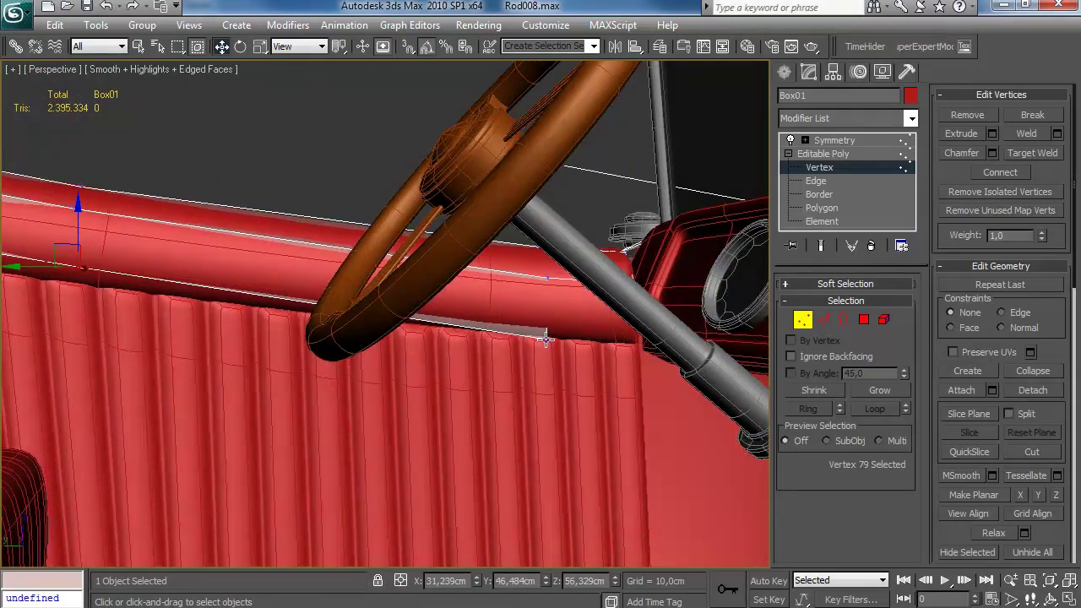
Step: Delete the unwanted polygon at the front end of the cockpit strip beside the dashboard and check the neighbouring polygons
alt+middle_drag(583, 294, 589, 245)
key(F3)
click(825, 321)
click(581, 282)
click(863, 320)
click(626, 302)
alt+middle_drag(626, 303, 482, 285)
click(436, 158)
key(Delete)
click(425, 180)
click(396, 195)
click(428, 170)
click(447, 145)
click(346, 207)
Step: Bridge the two open edges at the front end of the cockpit strip beside the dashboard
click(824, 320)
click(356, 210)
alt+middle_drag(356, 210, 464, 222)
ctrl+click(437, 131)
alt+middle_drag(437, 131, 554, 178)
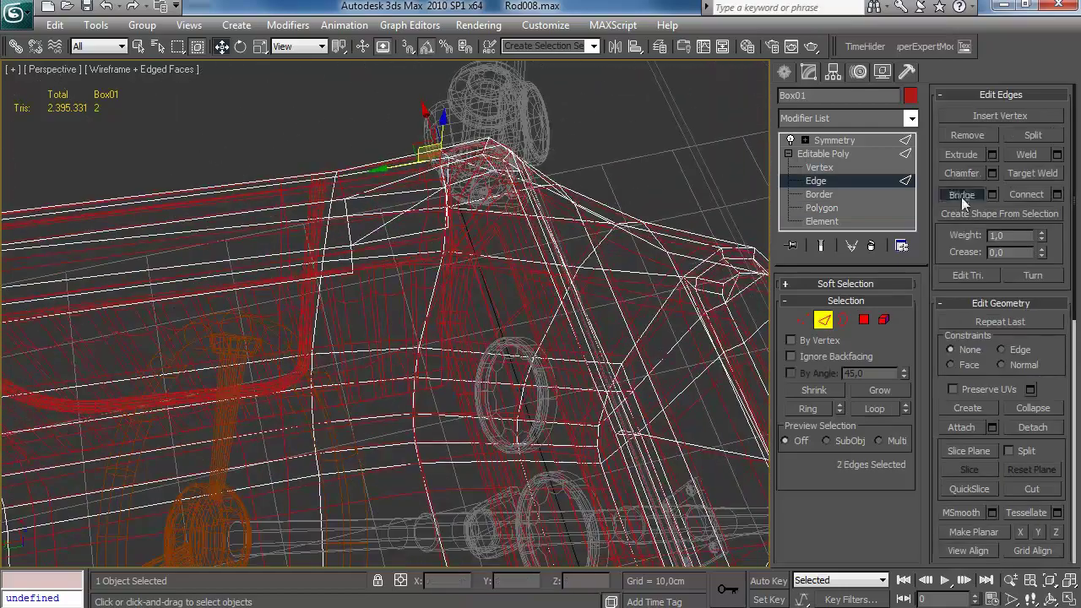
Step: Lower the edge at the strip's front end and adjust its end vertices to the rolled edge by the dashboard
key(F3)
alt+middle_drag(539, 226, 480, 154)
click(417, 188)
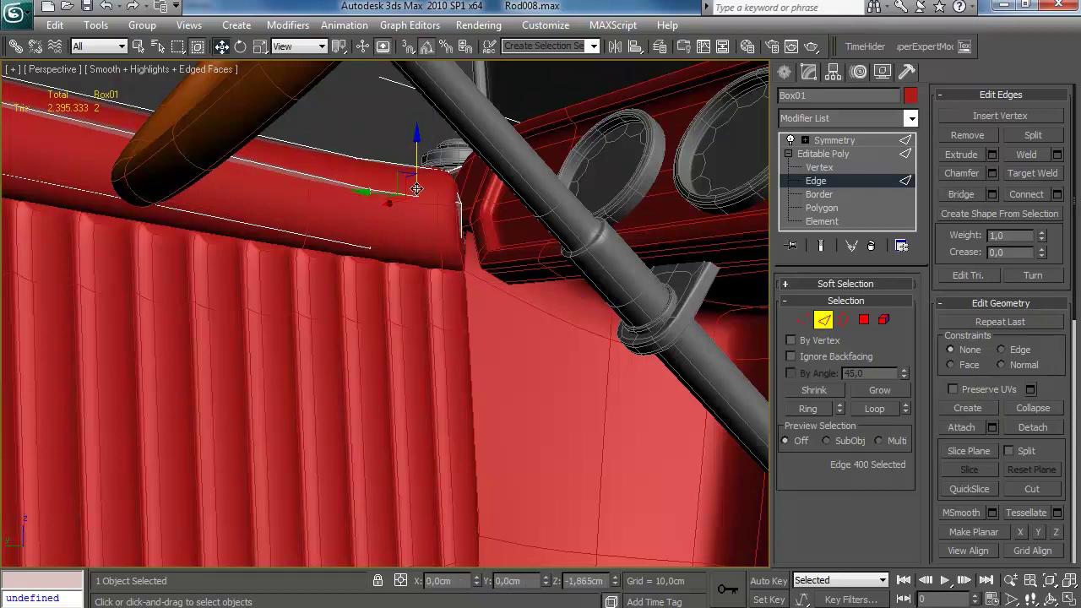
click(802, 319)
click(460, 263)
alt+middle_drag(459, 264, 405, 397)
alt+middle_drag(424, 245, 515, 285)
scroll(507, 234, down, 5)
scroll(440, 304, down, 3)
scroll(557, 272, up, 7)
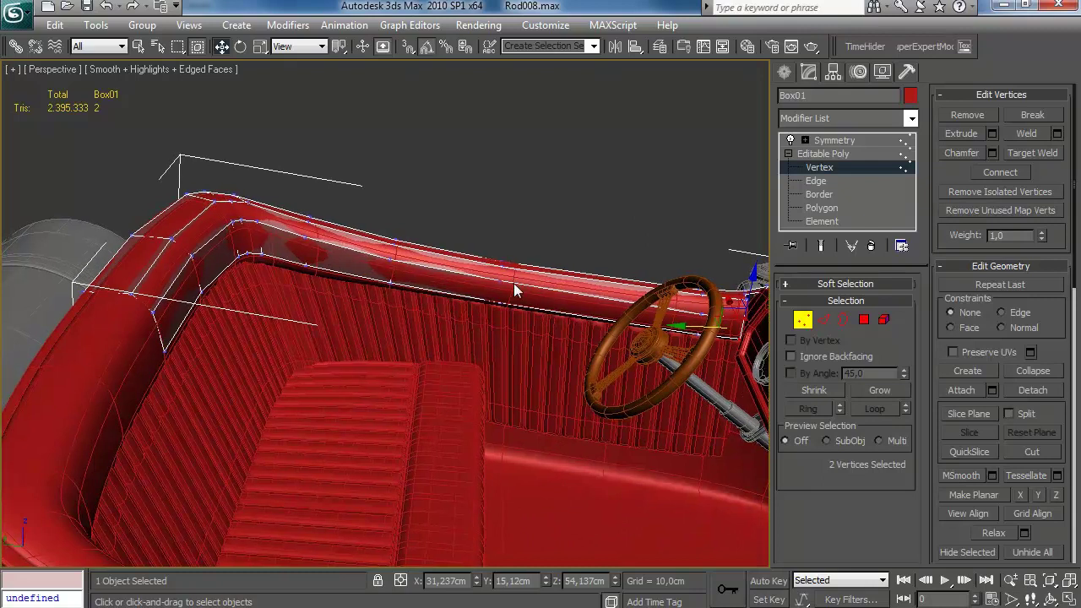
Step: Extrude the five lower edges around the cockpit's rear corner down over the upholstery to the seat
click(825, 322)
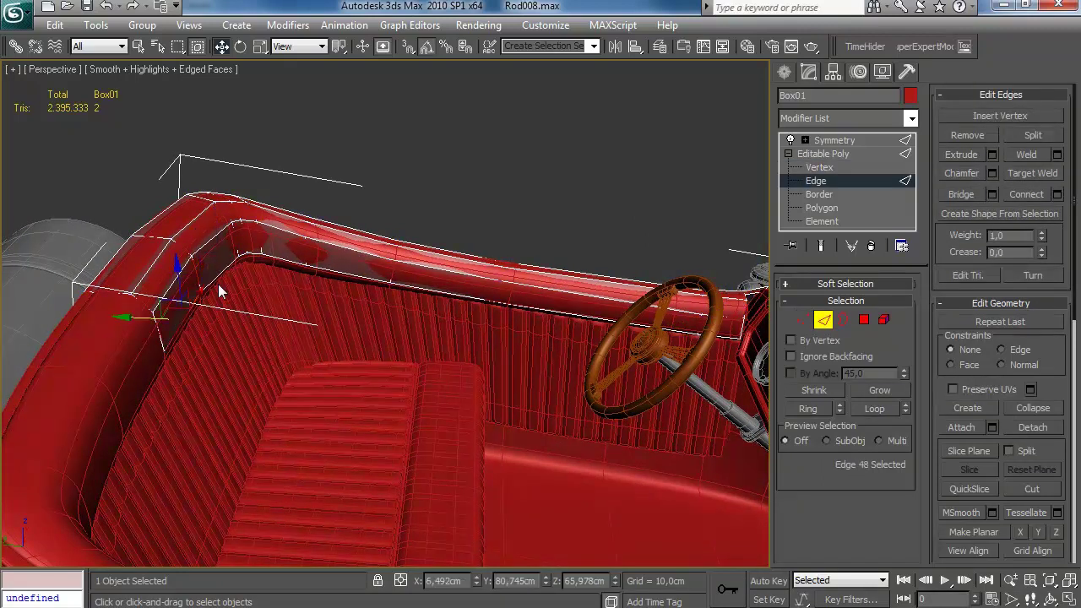
ctrl+click(242, 254)
ctrl+click(255, 259)
ctrl+click(276, 266)
alt+middle_drag(278, 289, 284, 272)
shift+drag(225, 255, 274, 383)
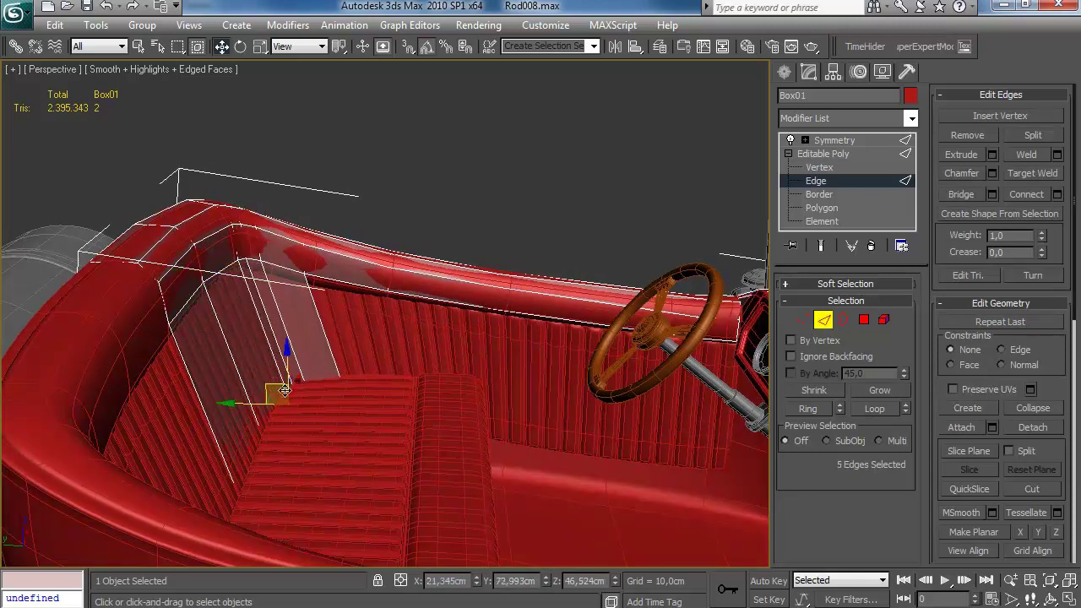
Step: Adjust the lower ends of the new rear corner faces to where the upholstery meets the seat
alt+middle_drag(310, 387, 246, 450)
click(241, 461)
click(226, 432)
drag(202, 419, 205, 428)
alt+middle_drag(211, 427, 274, 480)
scroll(319, 324, up, 3)
drag(215, 295, 213, 294)
Step: Fit the lower vertices at the seat's rear outer corner against the side upholstery
key(1)
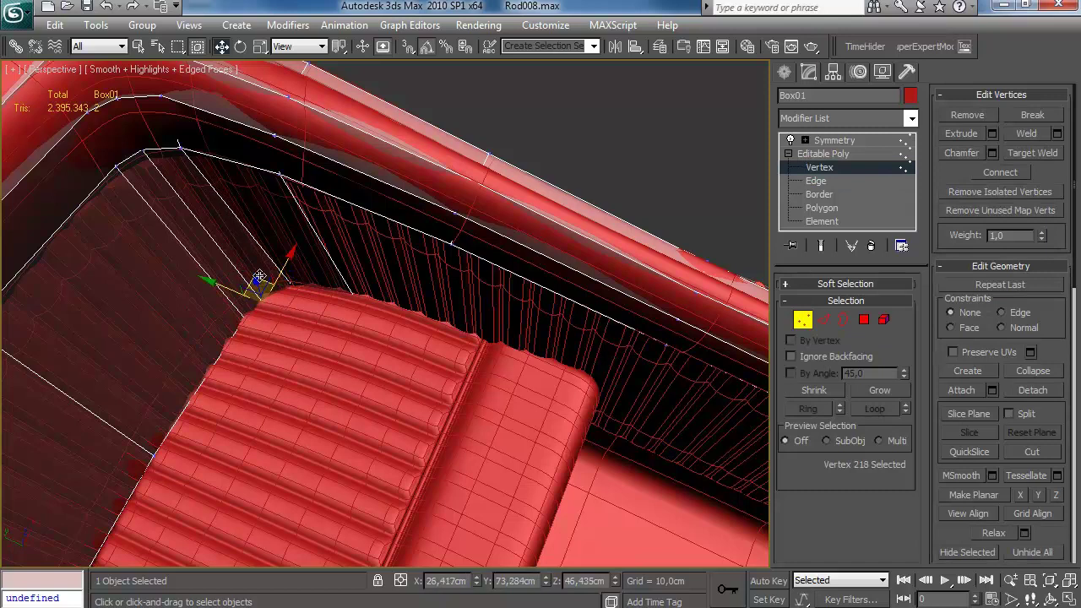
drag(385, 280, 377, 295)
alt+middle_drag(376, 296, 261, 152)
key(ctrl+w)
key(w)
click(109, 10)
alt+middle_drag(323, 223, 377, 252)
key(F3)
click(368, 299)
key(F3)
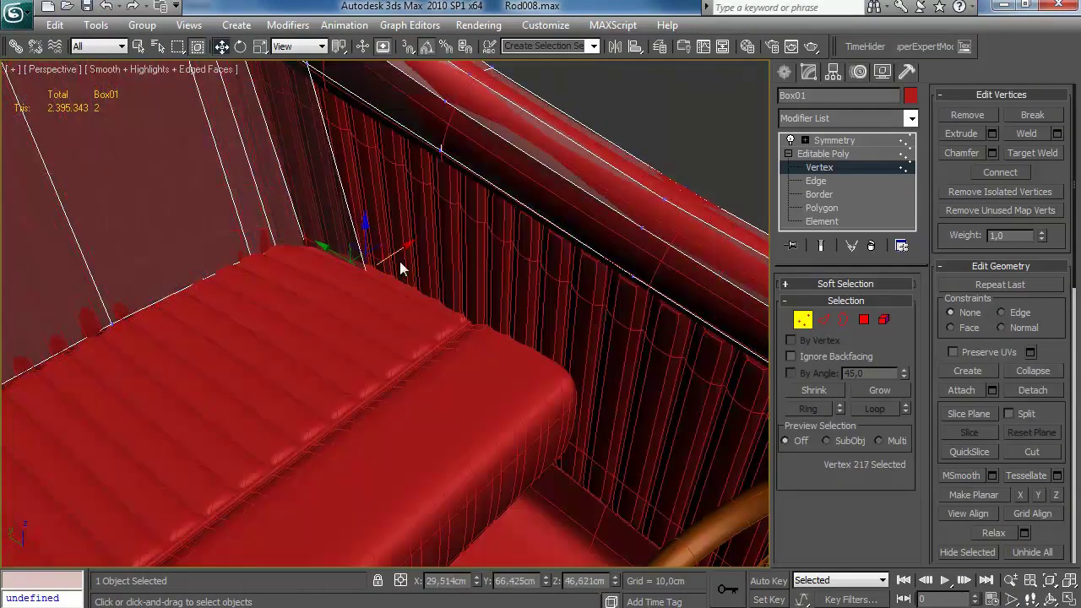
Step: Align the remaining rear corner vertices with the seat and slide the frontmost lower one along its edge with the Edge constraint
mouse_move(356, 258)
alt+middle_down()
mouse_move(338, 261)
mouse_move(377, 205)
alt+middle_up()
key(F3)
click(307, 255)
key(shift+x)
key(F3)
click(281, 250)
drag(260, 261, 260, 258)
alt+middle_drag(361, 248, 380, 310)
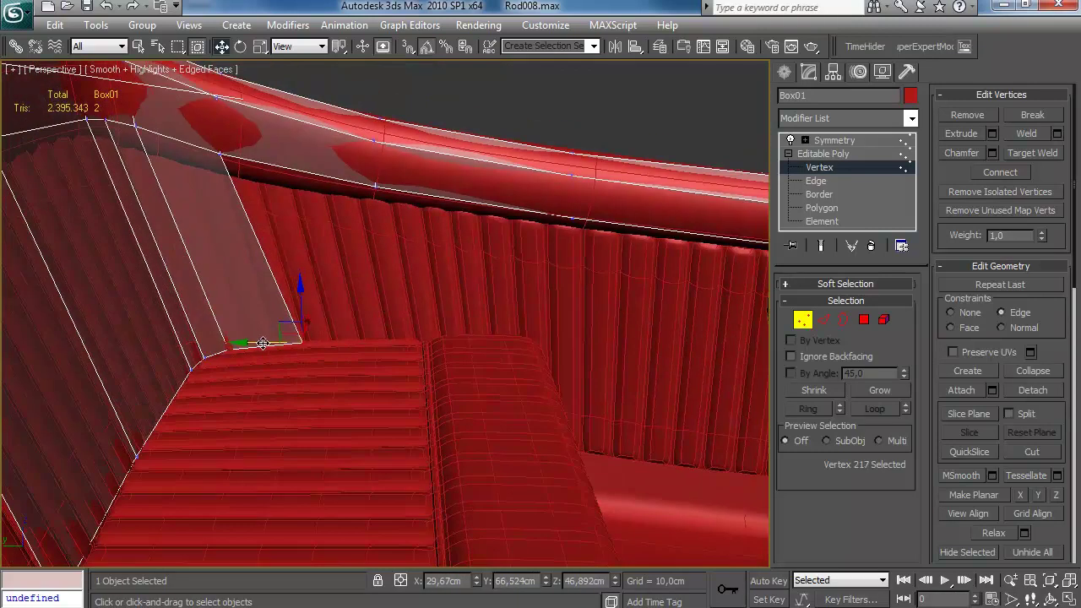
drag(264, 343, 244, 342)
Step: Extrude the two rim edges beside the seat down the side upholstery to Z about 44 cm and nudge them inward
alt+middle_drag(309, 243, 305, 266)
click(796, 318)
click(325, 201)
ctrl+click(429, 219)
alt+middle_drag(430, 221, 381, 197)
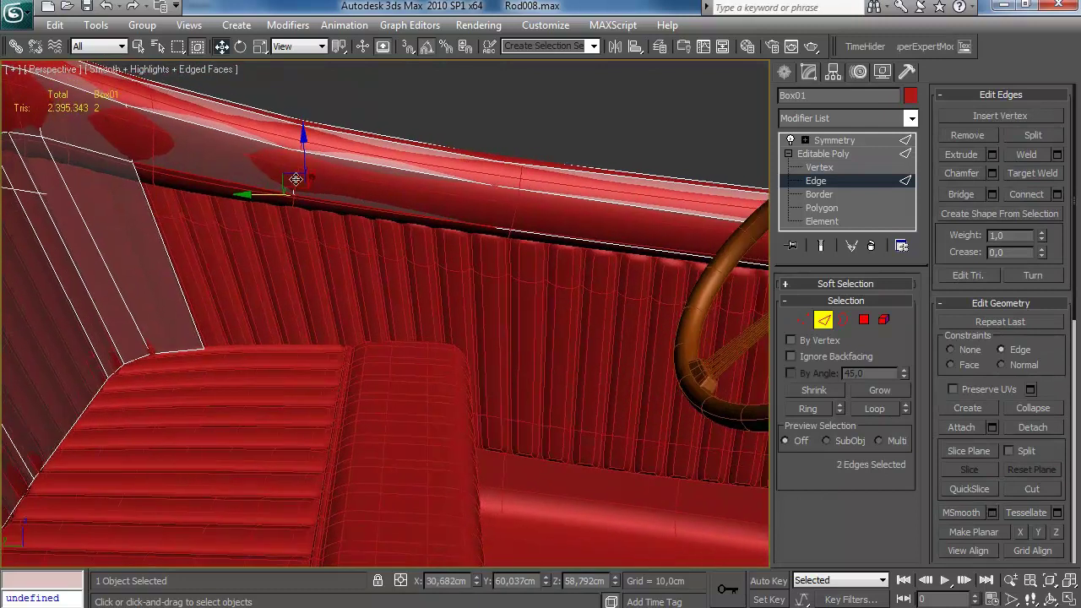
key(shift+x)
shift+drag(289, 176, 345, 353)
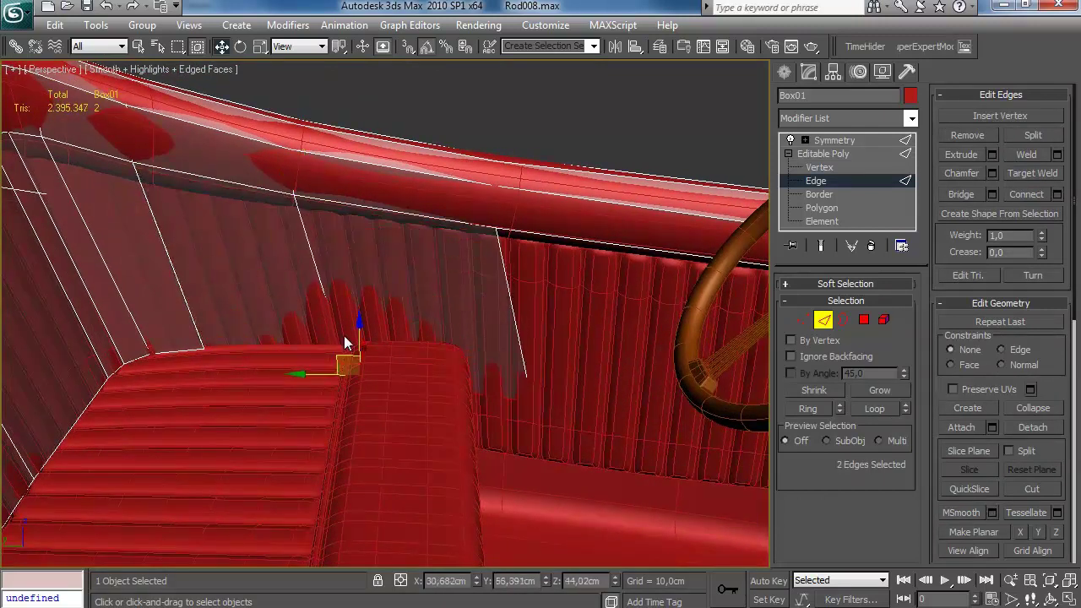
alt+middle_drag(348, 348, 402, 342)
drag(383, 340, 381, 342)
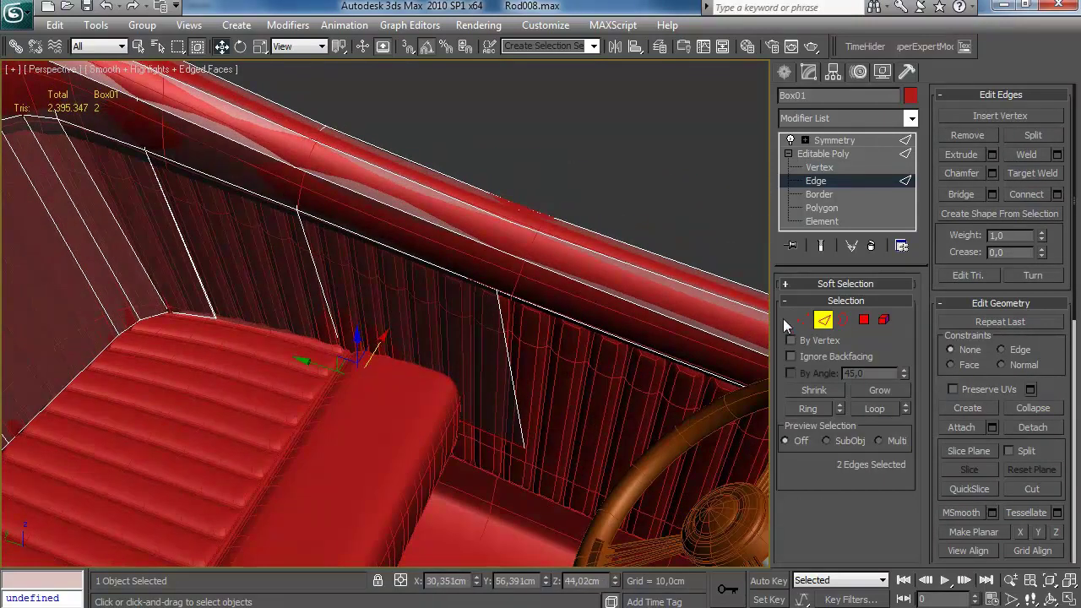
Step: Weld the new side faces to the rear corner faces at the seat and select the lower vertices ahead of the joint
key(1)
click(209, 326)
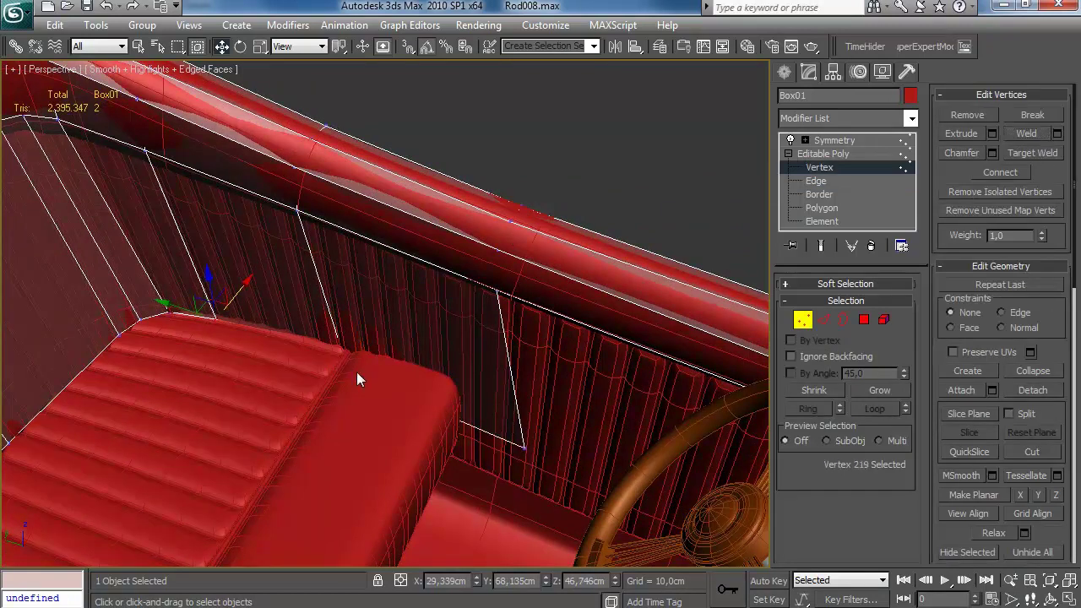
click(357, 369)
alt+middle_drag(357, 368, 384, 329)
key(F3)
alt+middle_drag(311, 403, 351, 363)
click(301, 452)
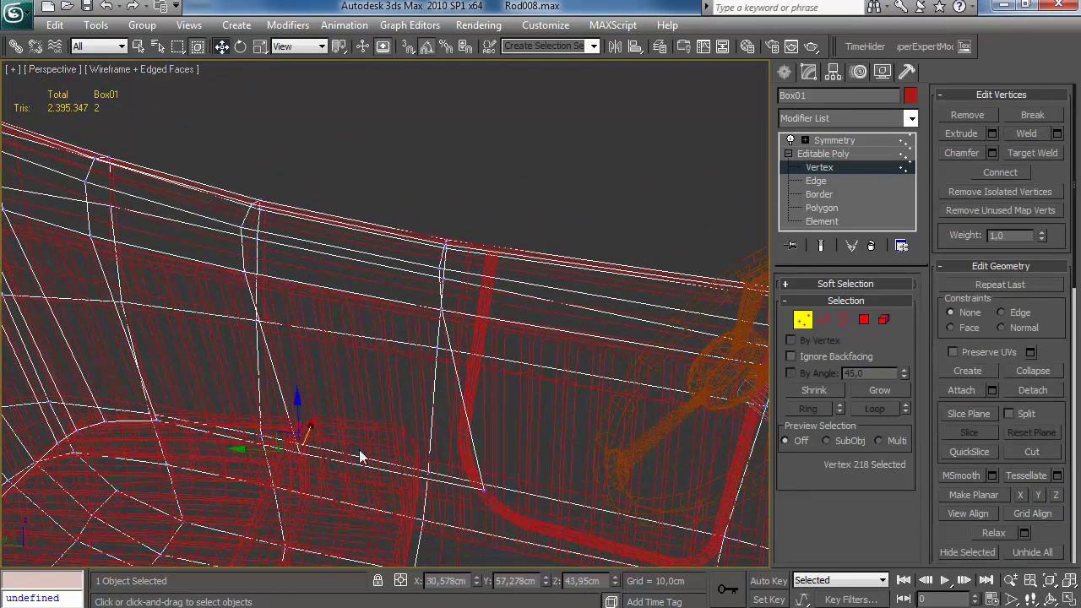
key(F3)
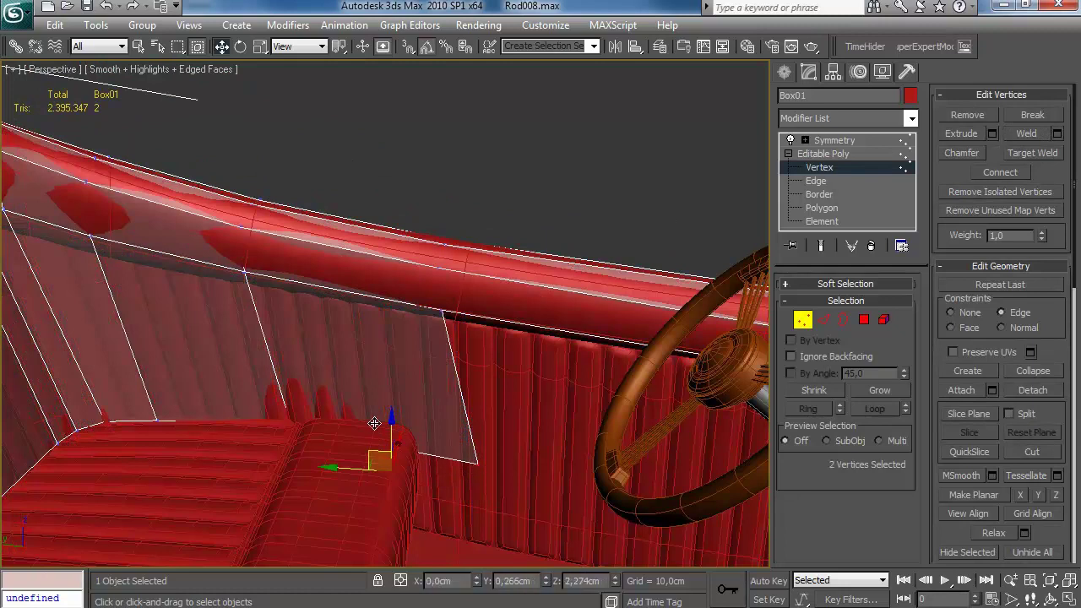
Step: Raise the two lower side vertices to the seat surface and move the front one back to the seat's front corner
drag(374, 414, 372, 414)
key(shift+x)
alt+middle_drag(375, 407, 403, 410)
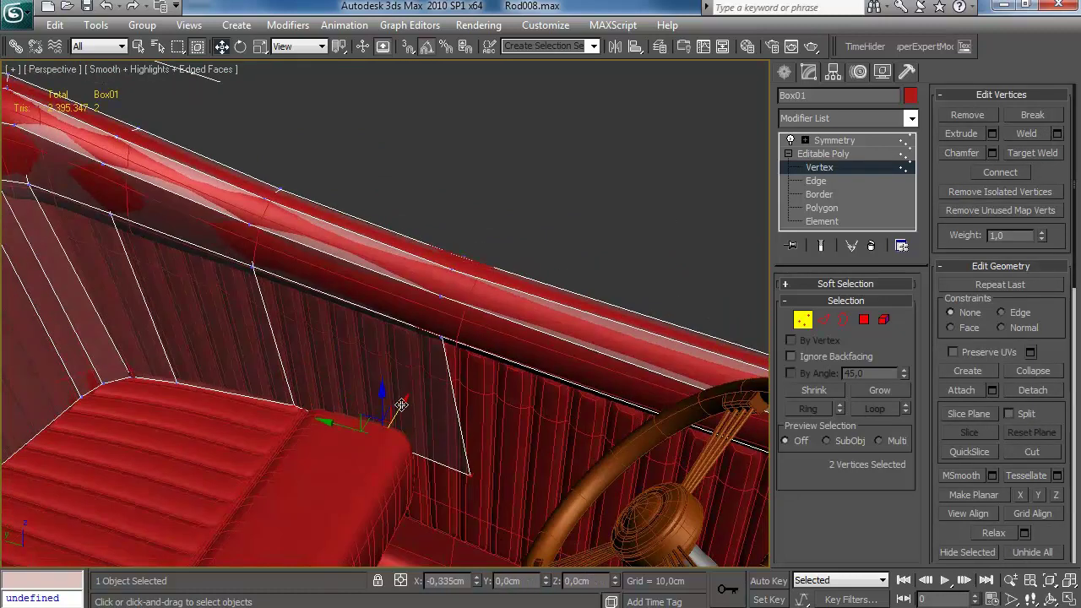
drag(403, 405, 403, 405)
alt+middle_drag(403, 404, 454, 365)
click(477, 459)
drag(461, 438, 293, 417)
ctrl+click(401, 426)
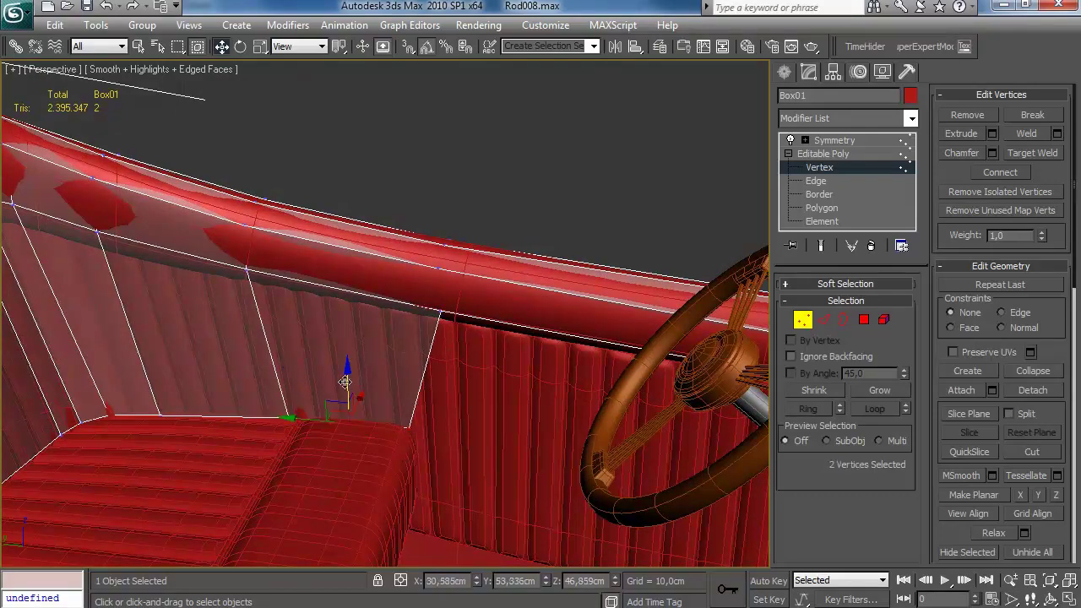
Step: Extrude the three lower edges beside the seat about 2.9 cm inward over the cushion and adjust their height
middle_drag(381, 416, 311, 359)
alt+middle_drag(312, 358, 401, 369)
scroll(417, 309, down, 5)
scroll(334, 378, up, 5)
click(823, 319)
click(323, 266)
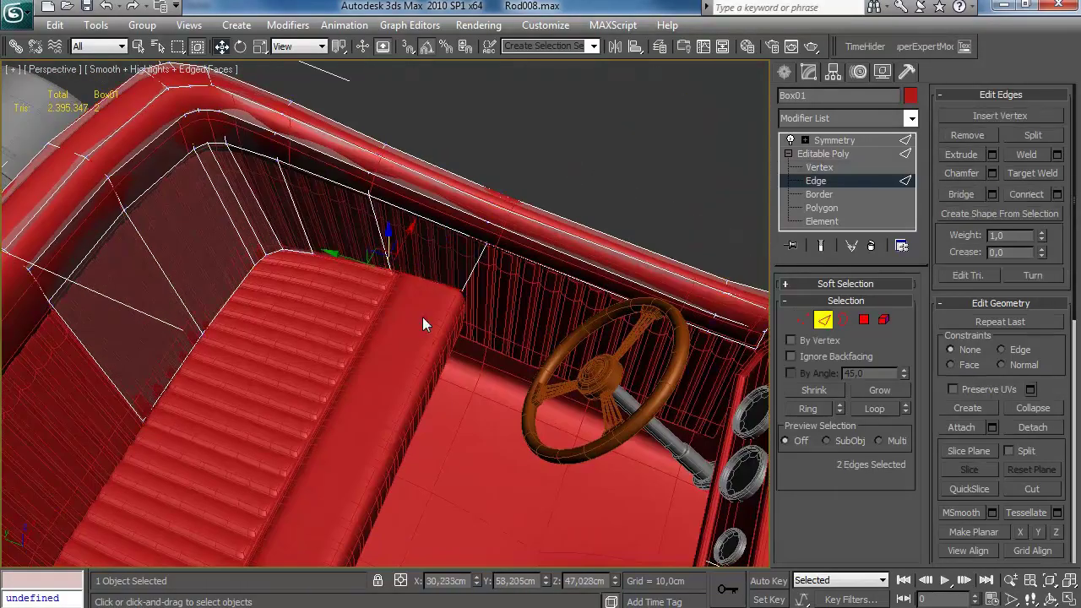
drag(378, 229, 369, 245)
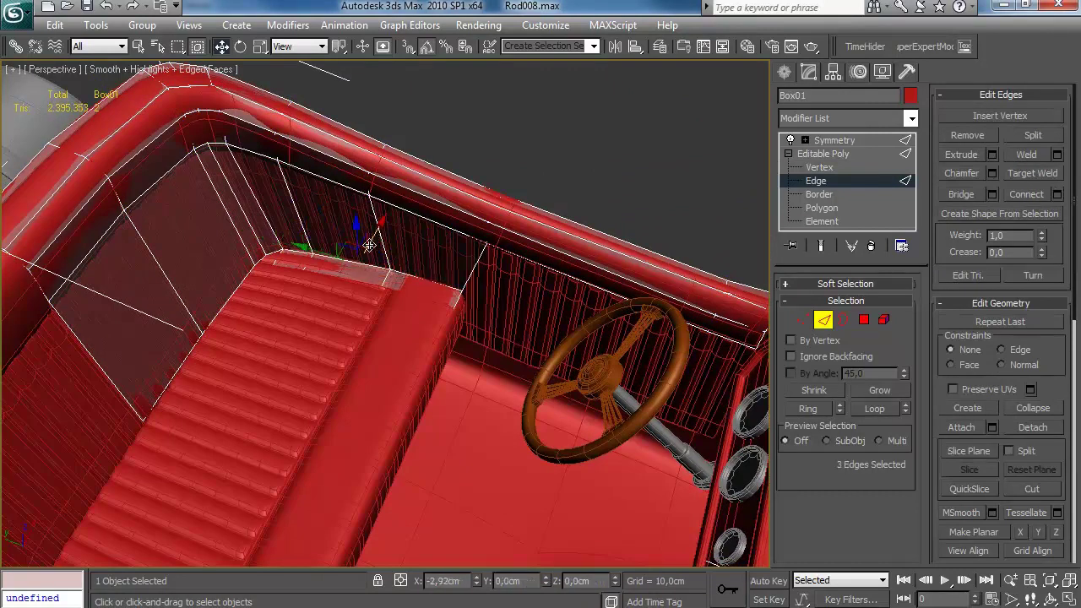
alt+middle_drag(367, 245, 348, 241)
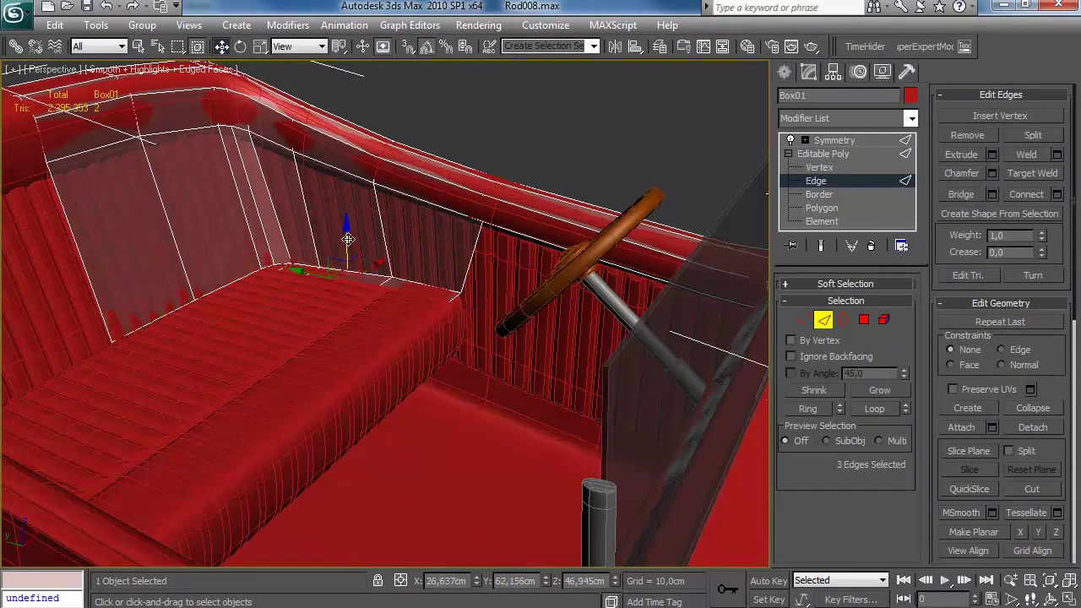
drag(348, 237, 348, 238)
Step: Target weld the rear vertex of the new cushion strip to the seat's rear corner vertex
alt+middle_drag(349, 238, 422, 293)
click(802, 320)
click(1033, 153)
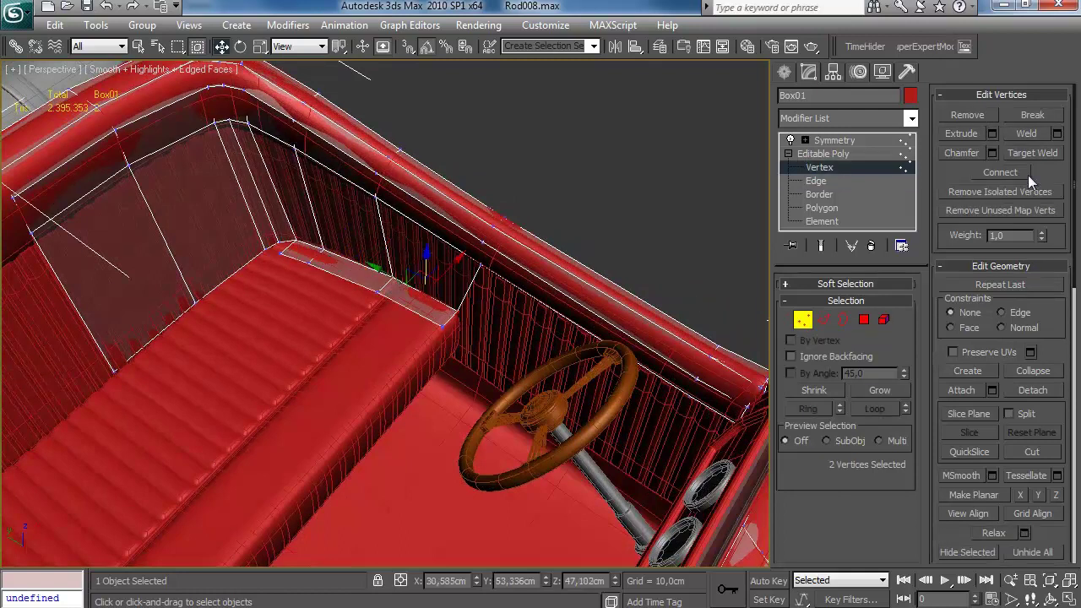
Step: Extrude the strip's three inner edges across the seat to X about 13 cm and straighten them with Make Planar
key(2)
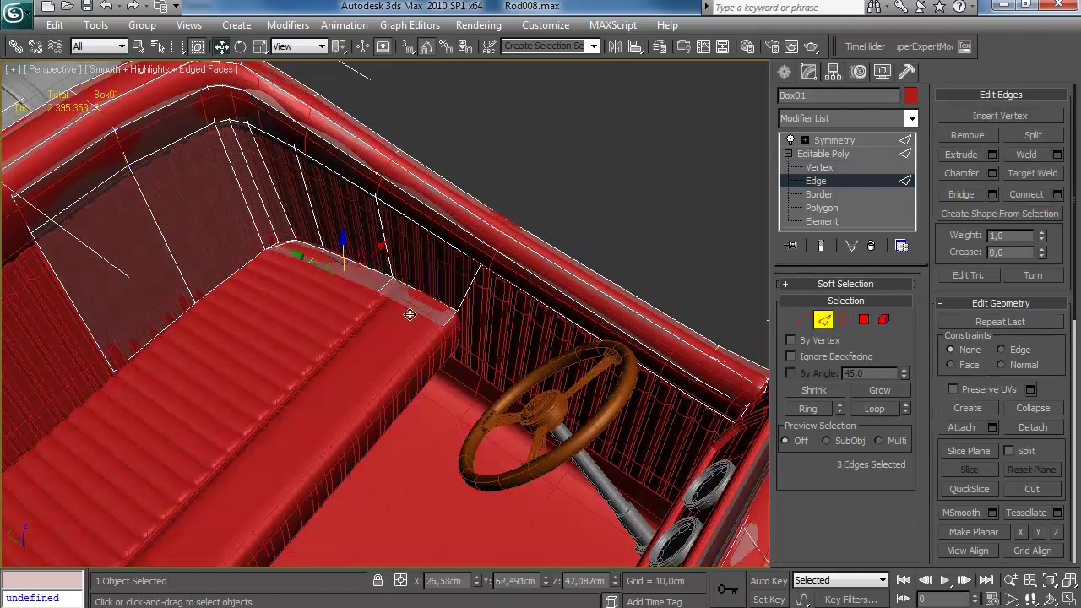
click(1016, 532)
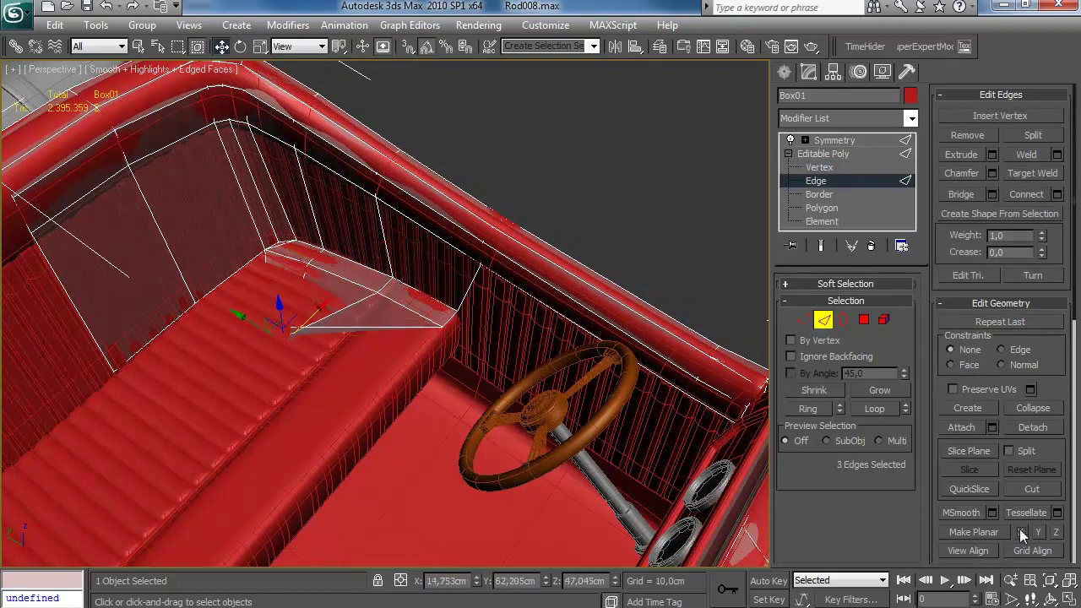
click(108, 7)
click(1039, 532)
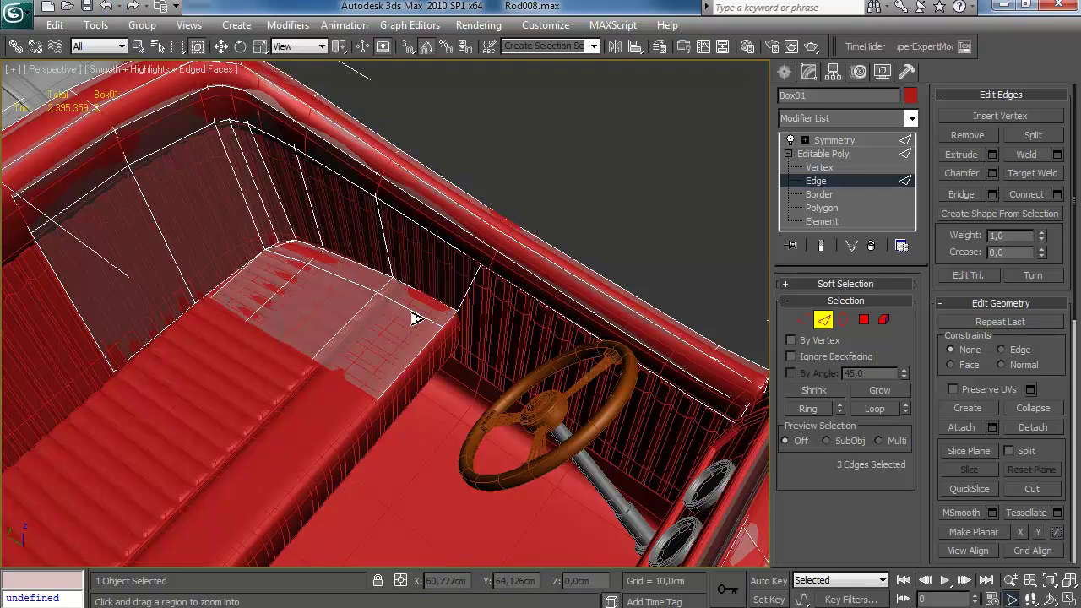
key(w)
alt+middle_drag(304, 286, 316, 315)
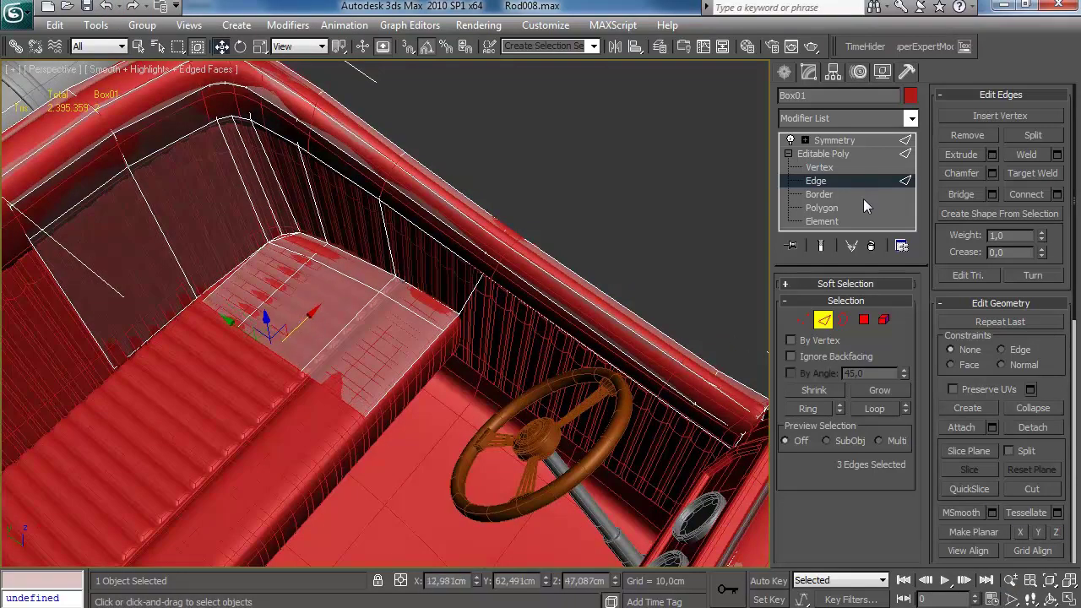
Step: Extrude the same three edges to the middle of the seat and set their X position to 0 cm
key(1)
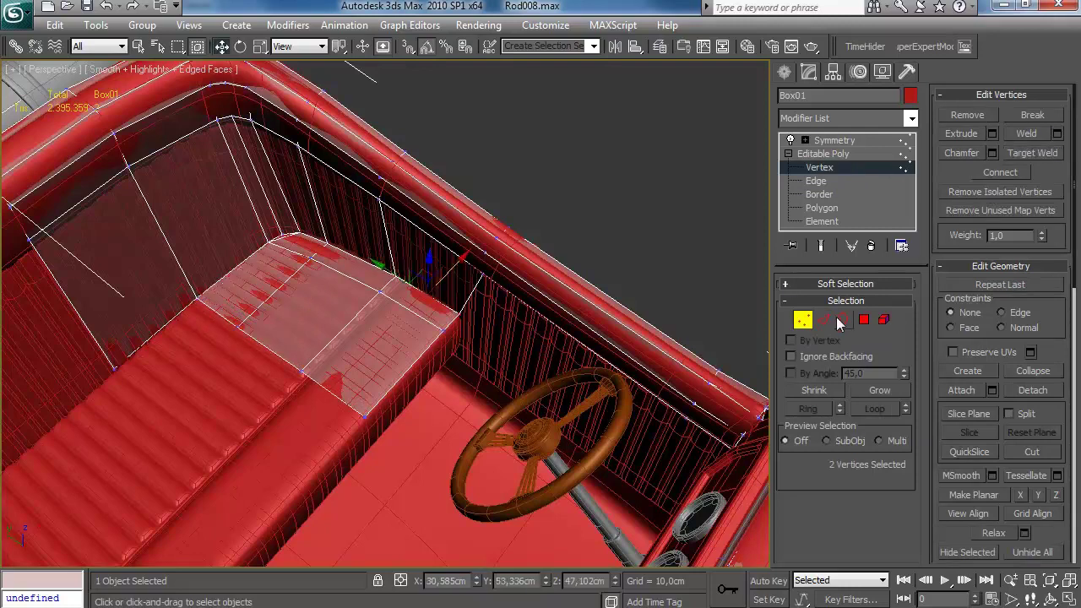
click(824, 320)
middle_drag(320, 341, 333, 317)
shift+drag(310, 299, 279, 330)
right_click(477, 582)
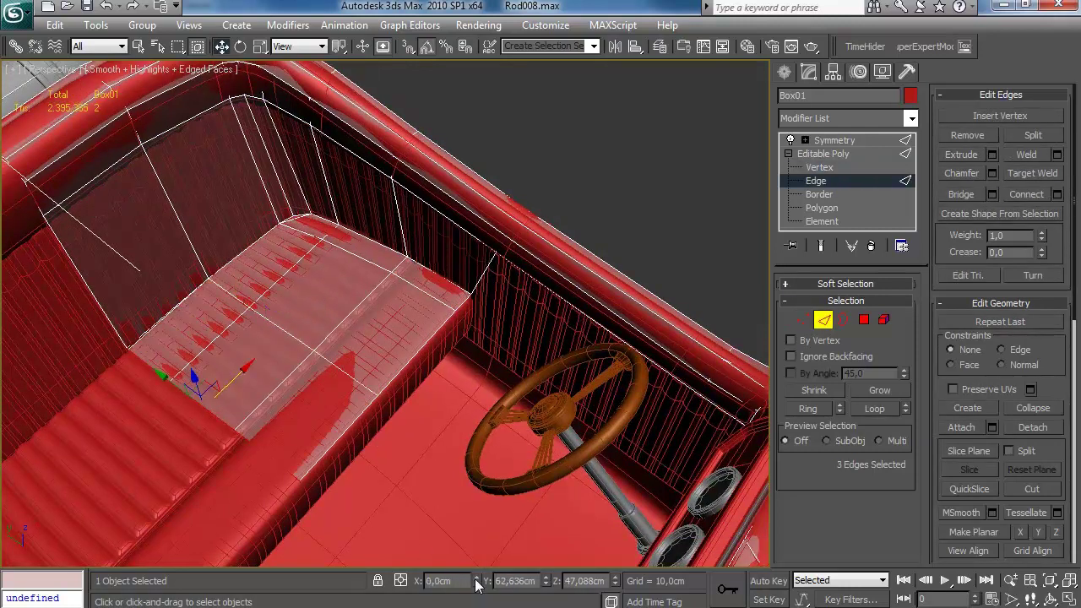
Step: Extrude the edges along the seat's front about 0.8 cm forward and 1.1 cm down to start the rounded front
click(805, 320)
click(295, 384)
alt+middle_drag(295, 384, 360, 362)
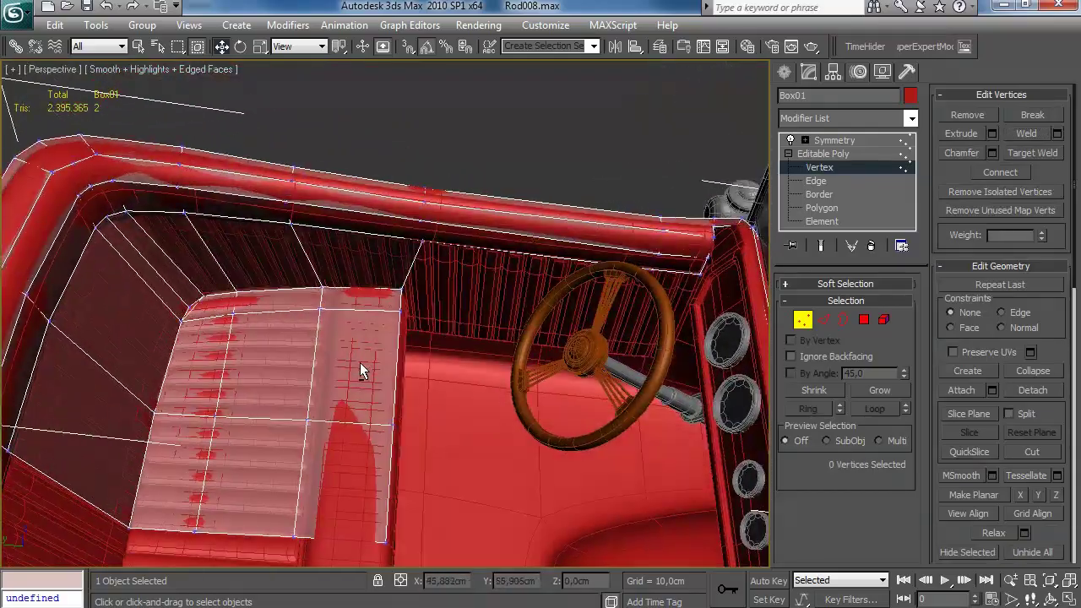
scroll(372, 338, down, 5)
alt+middle_drag(391, 290, 395, 230)
scroll(380, 259, up, 6)
scroll(380, 258, down, 6)
scroll(393, 307, up, 4)
scroll(376, 294, up, 4)
click(821, 317)
click(357, 344)
ctrl+click(385, 298)
shift+drag(338, 325, 349, 342)
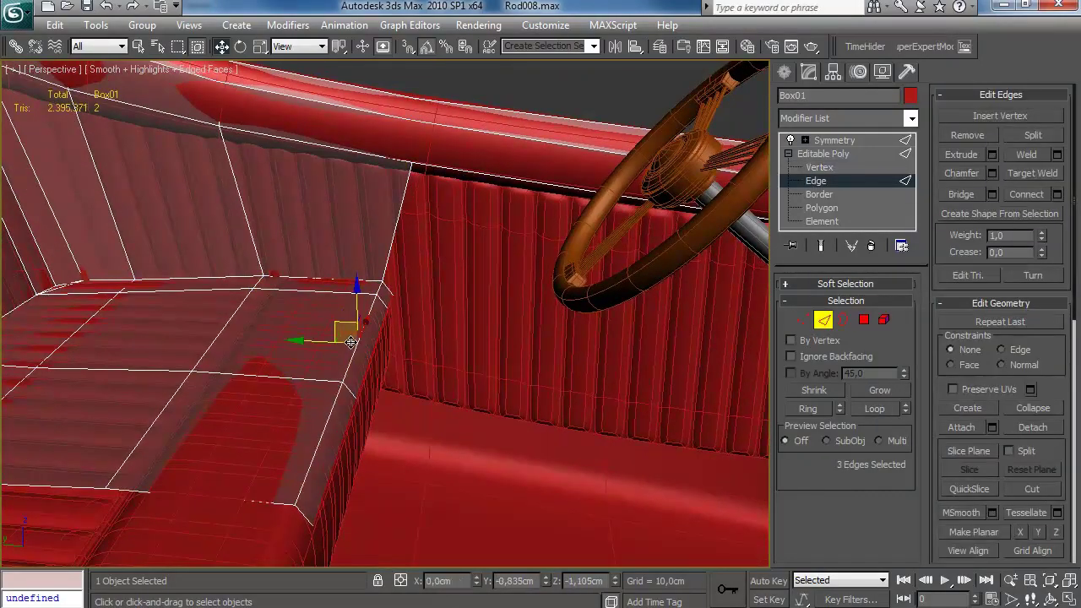
Step: Adjust the row of edges along the top of the seat's front and extrude the front edges down the seat's front face
click(382, 289)
ctrl+click(353, 361)
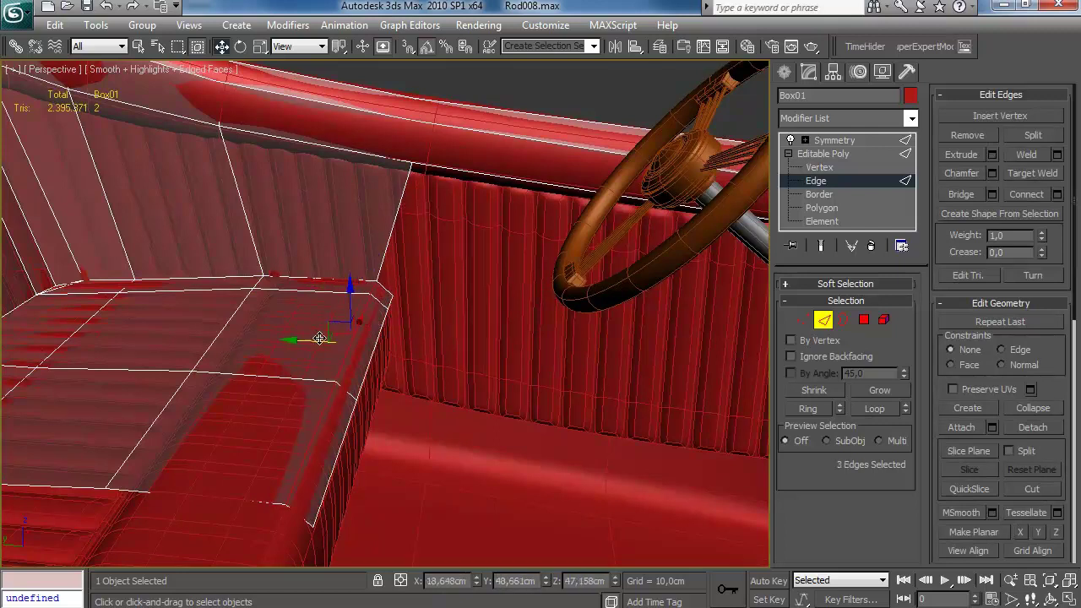
middle_drag(343, 348, 322, 301)
shift+drag(332, 294, 332, 368)
alt+middle_drag(360, 345, 283, 325)
Step: Select the three edges along the seat's rounded front and move them to fit the cushion
click(273, 346)
ctrl+click(385, 293)
ctrl+click(412, 275)
alt+middle_drag(412, 276, 422, 305)
drag(305, 301, 311, 302)
drag(348, 263, 349, 272)
Step: Extrude the two rim edges by the steering wheel down the side upholstery and weld the rear vertex to the seat's front corner
alt+middle_drag(356, 281, 393, 169)
alt+middle_drag(645, 209, 489, 252)
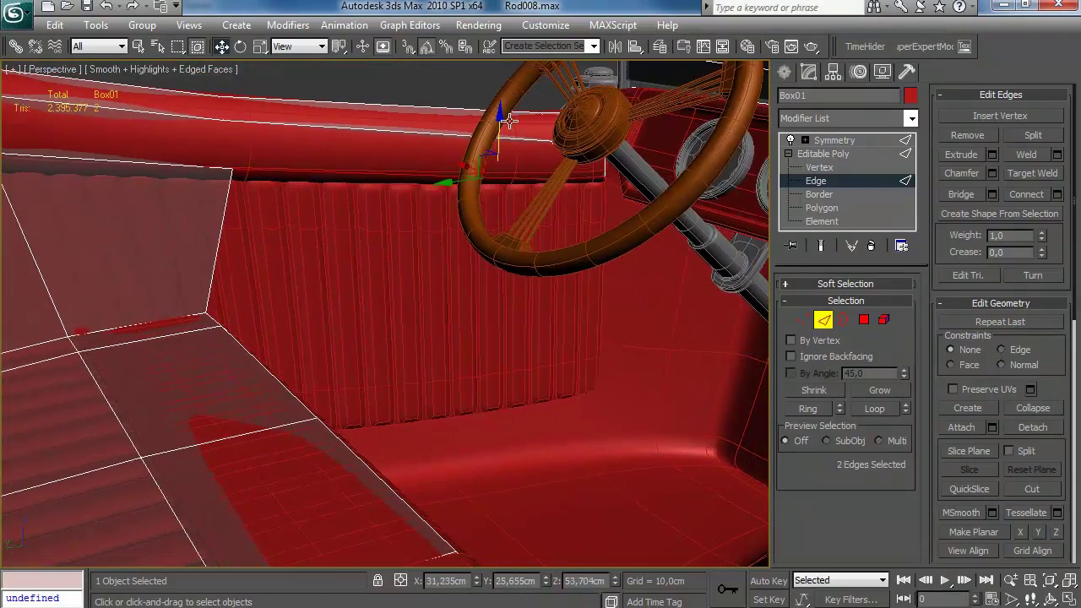
click(803, 321)
click(241, 314)
click(206, 313)
right_click(245, 320)
alt+middle_drag(249, 321, 340, 285)
Step: Extrude the two lower side edges down once more and target weld the rear vertex to the seat front's lower corner
click(824, 320)
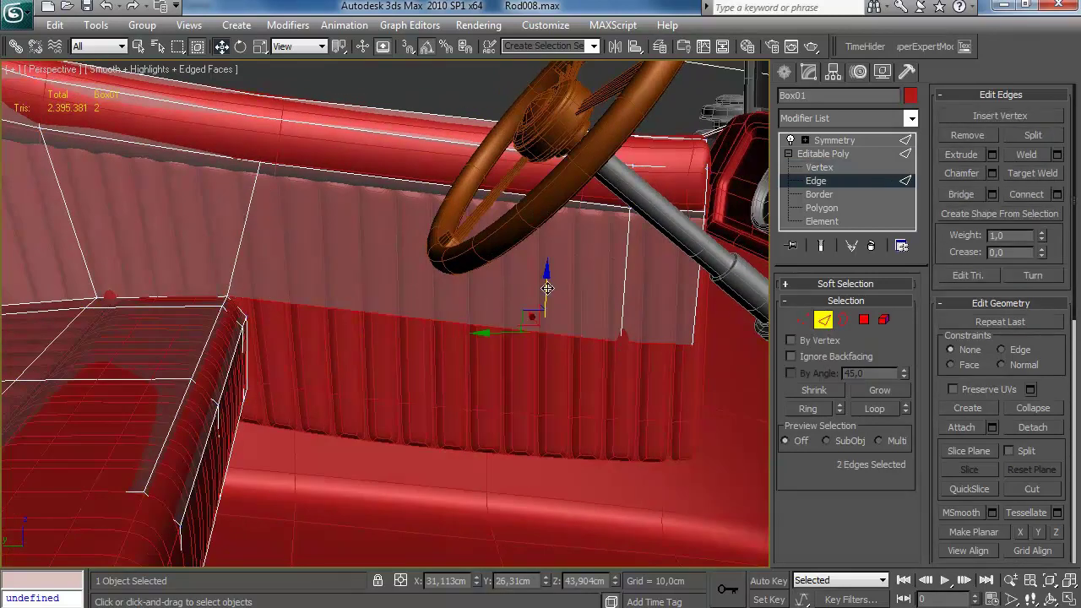
drag(541, 299, 531, 379)
key(F3)
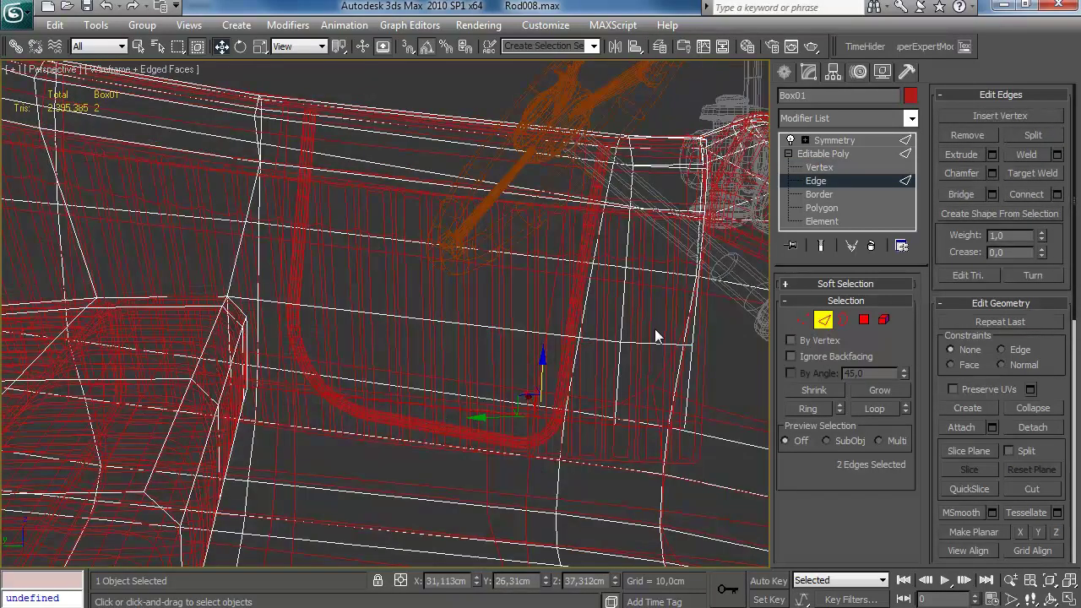
key(1)
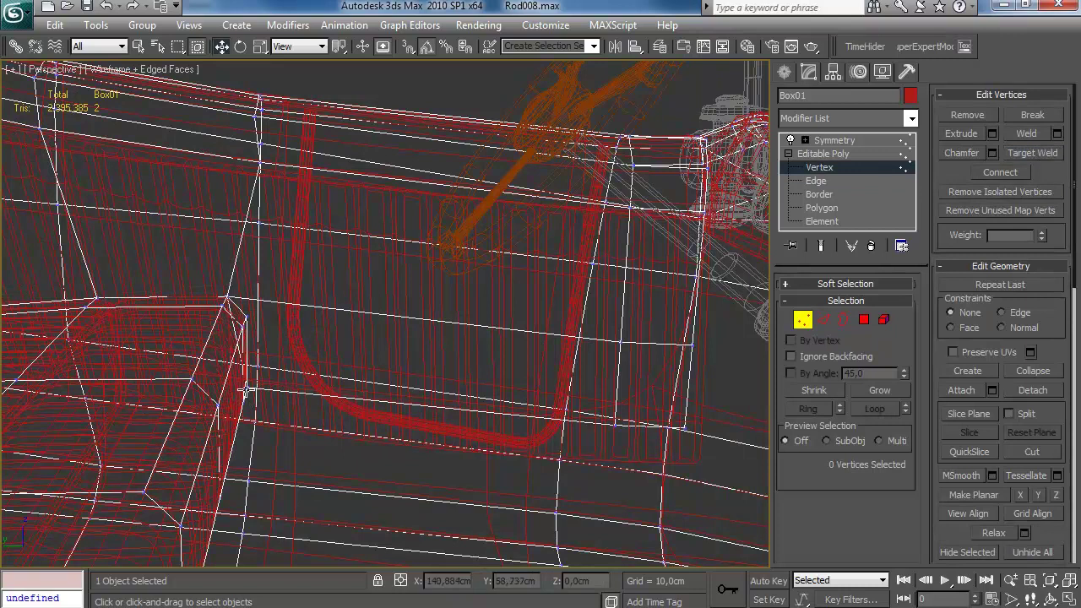
key(F3)
Step: Cut a new edge across the lower side polygon to the vertex at the seat's rounded front corner
click(863, 321)
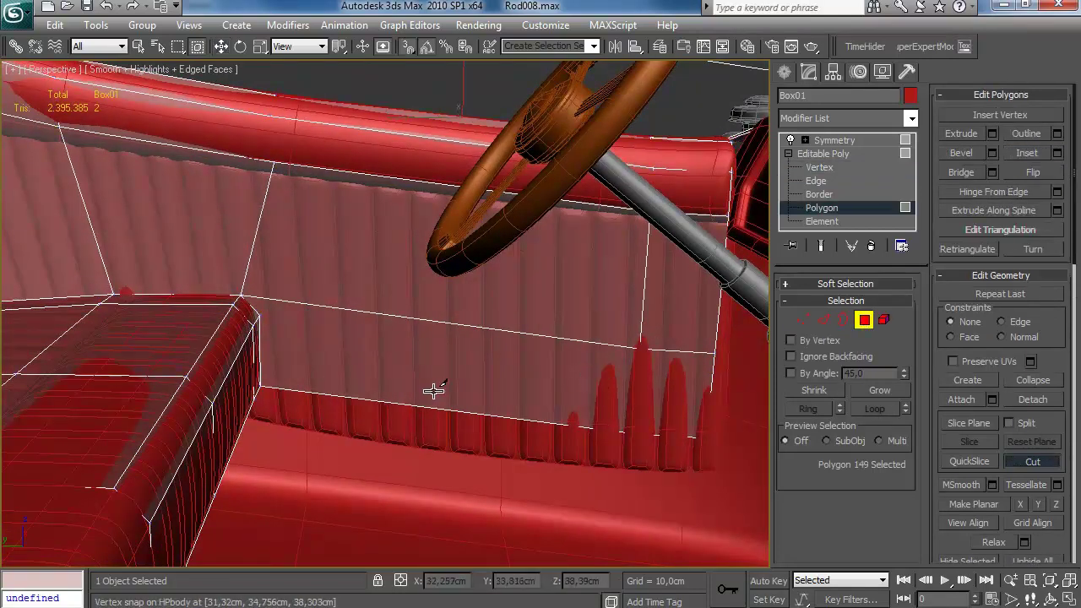
click(265, 323)
click(802, 319)
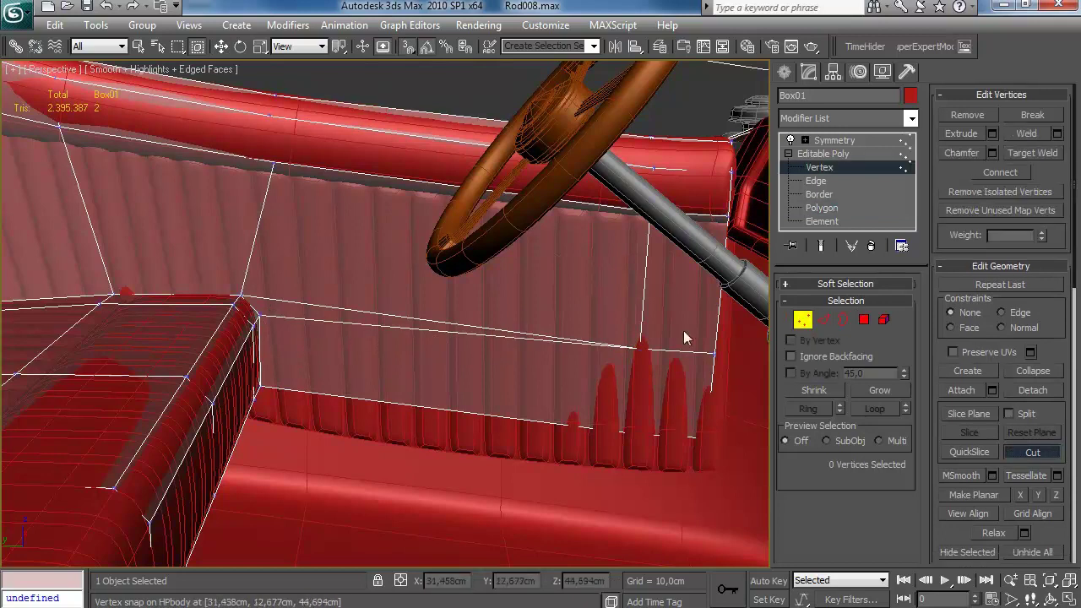
right_click(475, 352)
Step: Delete the small polygon at the seat's front corner and weld the two loose vertices there
key(F3)
alt+middle_drag(468, 351, 324, 319)
right_click(324, 318)
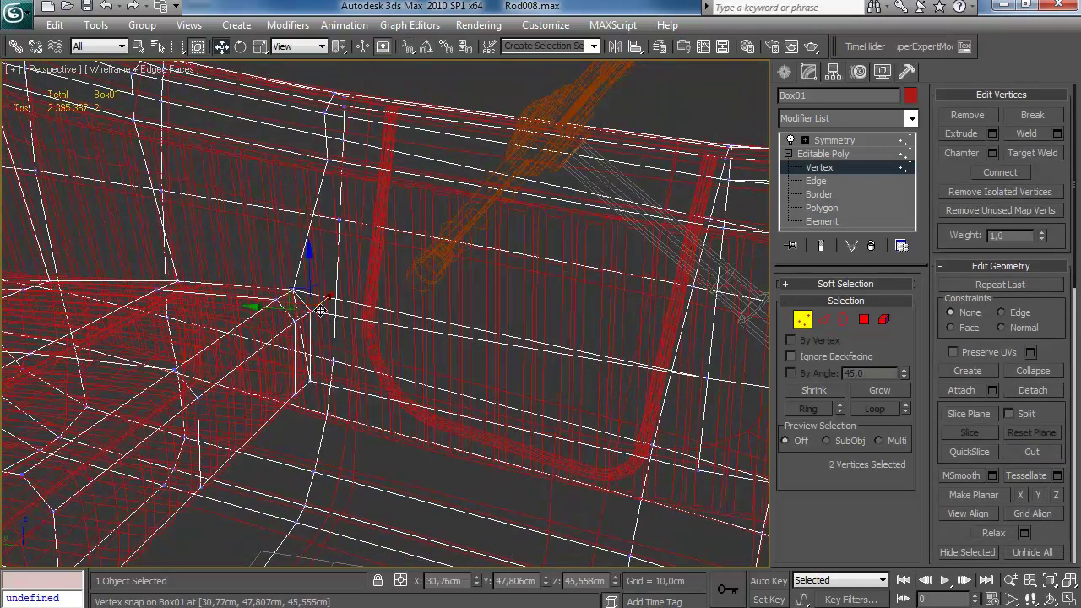
key(4)
click(341, 347)
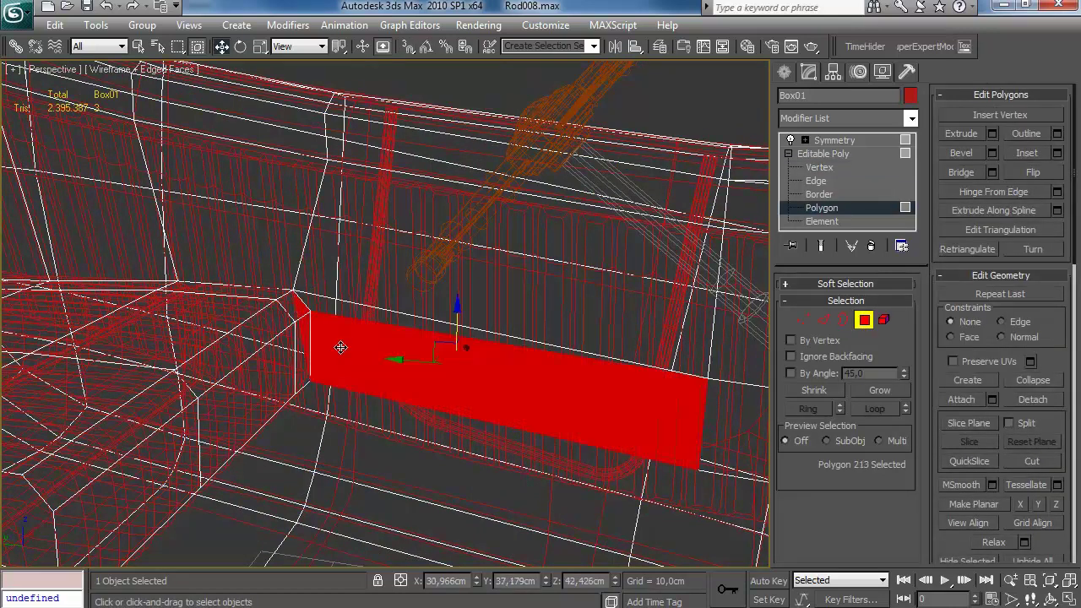
click(803, 319)
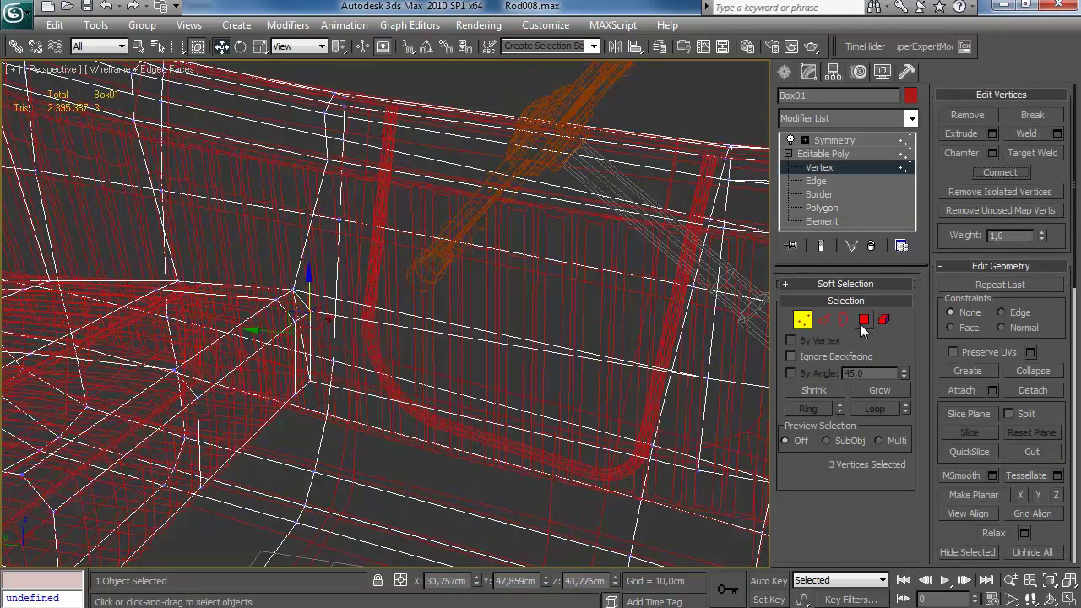
key(4)
click(303, 358)
key(Delete)
key(1)
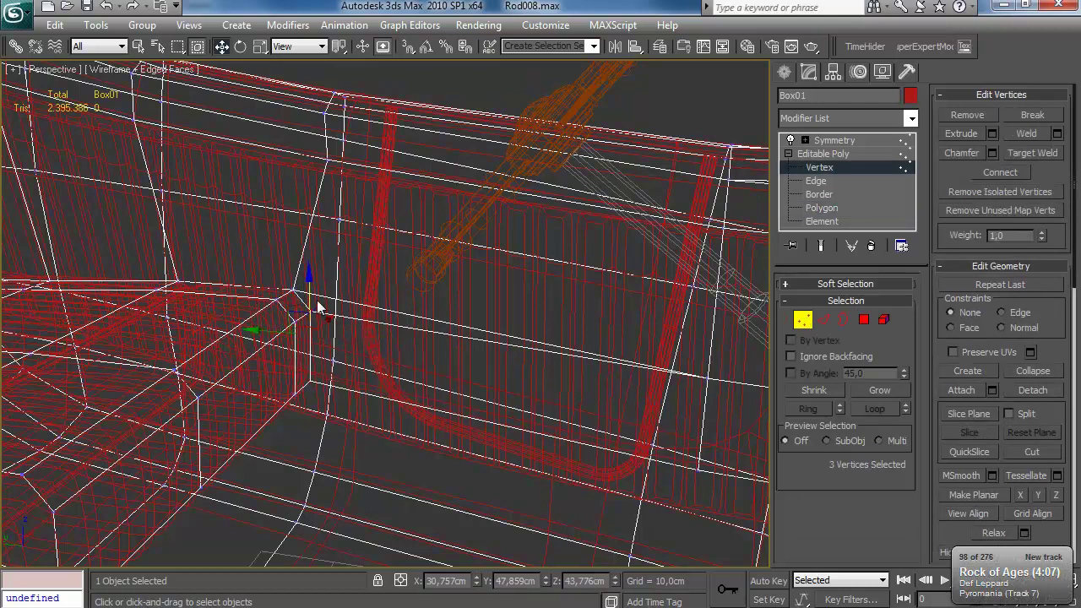
click(1026, 135)
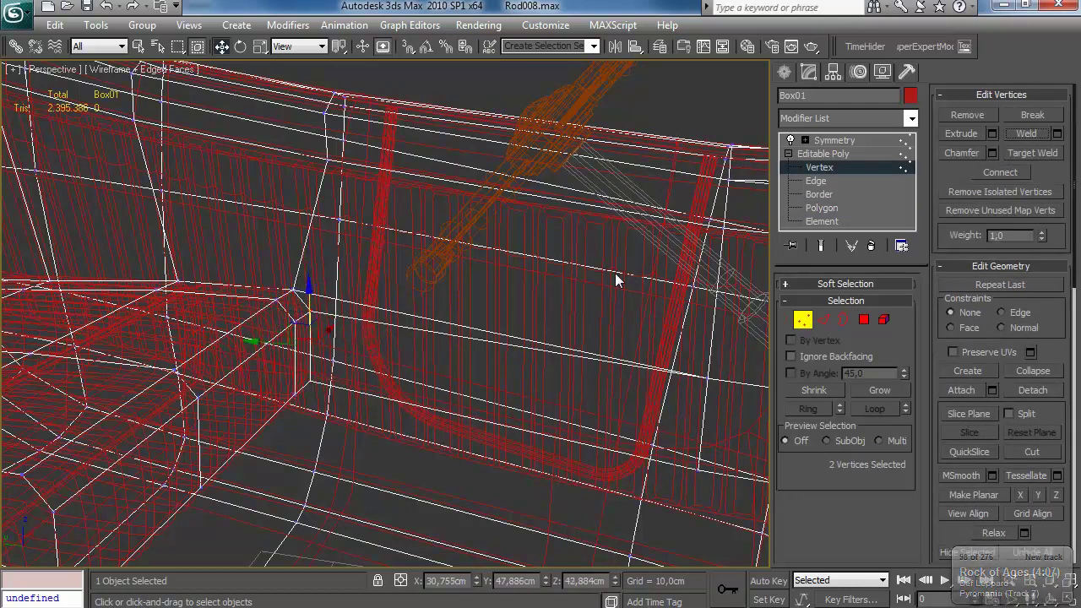
Step: Examine the seat corner and the side upholstery mesh in shaded view from several angles
middle_drag(394, 331, 411, 293)
key(F3)
scroll(411, 293, down, 4)
mouse_move(471, 271)
alt+middle_down()
mouse_move(608, 340)
mouse_move(663, 331)
alt+middle_up()
mouse_move(663, 331)
middle_down()
mouse_move(509, 377)
mouse_move(486, 350)
mouse_move(465, 347)
mouse_move(509, 365)
mouse_move(505, 431)
mouse_move(447, 385)
mouse_move(423, 458)
mouse_move(560, 344)
mouse_move(498, 338)
middle_up()
scroll(505, 432, down, 5)
scroll(340, 355, up, 5)
middle_drag(357, 351, 424, 316)
alt+middle_drag(424, 317, 416, 343)
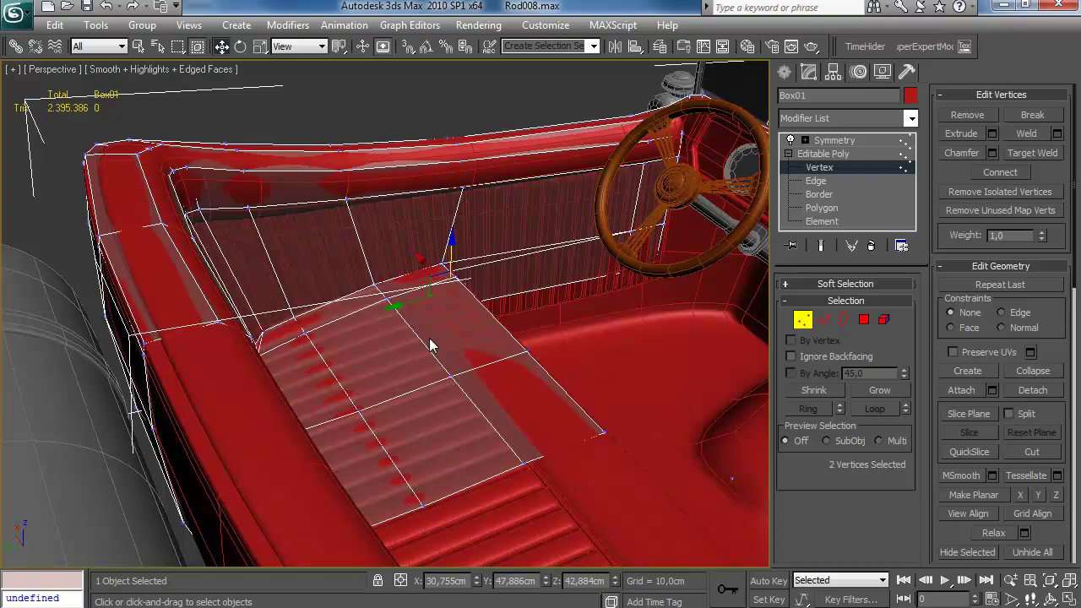
scroll(429, 338, down, 5)
alt+middle_drag(429, 338, 578, 313)
scroll(415, 294, up, 5)
Step: Extrude the two lower edges of the side upholstery down to the floor and move the front edge into place
key(2)
click(454, 358)
shift+drag(395, 299, 381, 353)
alt+middle_drag(380, 355, 420, 362)
drag(379, 364, 439, 369)
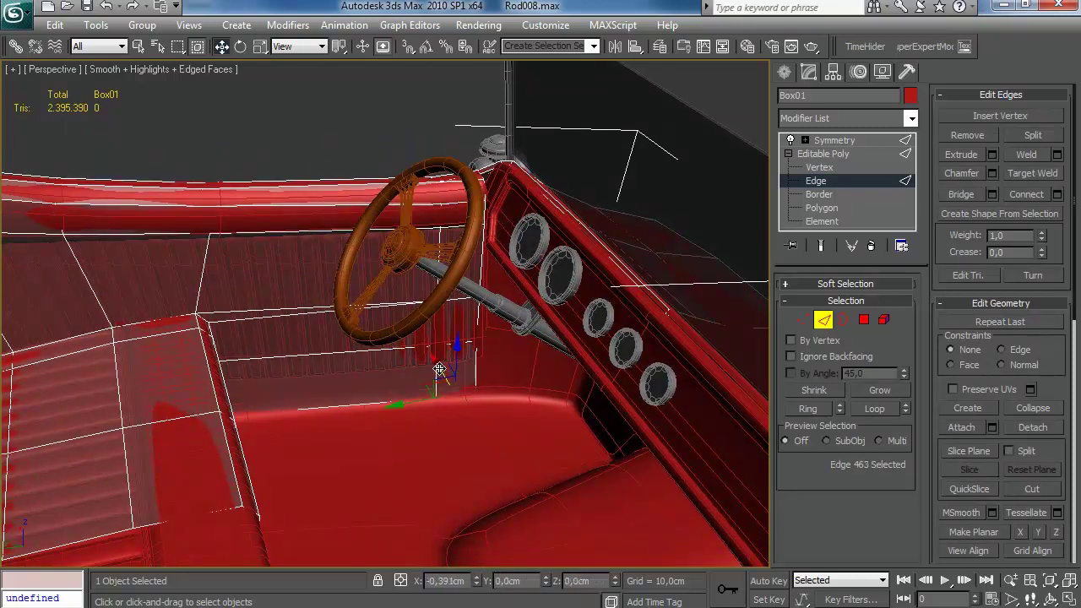
Step: Extrude the two lower edges across the cockpit floor and set their X position to 0 cm
click(805, 318)
alt+middle_drag(457, 368, 510, 322)
click(823, 320)
alt+middle_drag(494, 359, 510, 429)
ctrl+click(366, 389)
shift+drag(359, 363, 473, 446)
alt+middle_drag(522, 426, 390, 448)
right_click(476, 583)
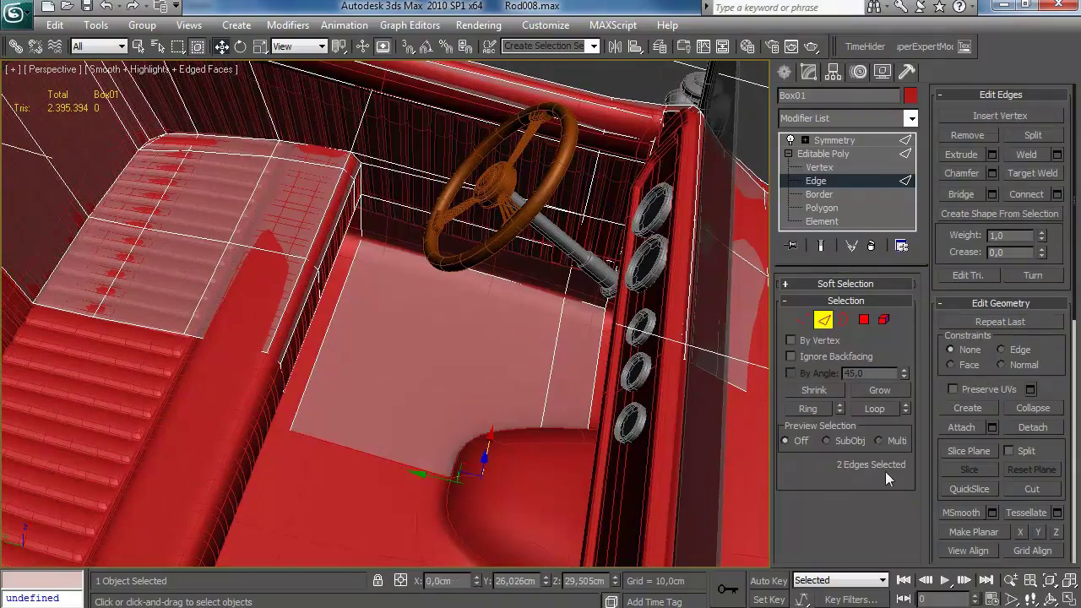
Step: Move the floor vertices at the front end so that they follow the base of the transmission hump
click(826, 321)
alt+middle_drag(566, 379, 496, 400)
scroll(530, 391, up, 3)
click(801, 321)
key(F3)
click(467, 358)
key(F3)
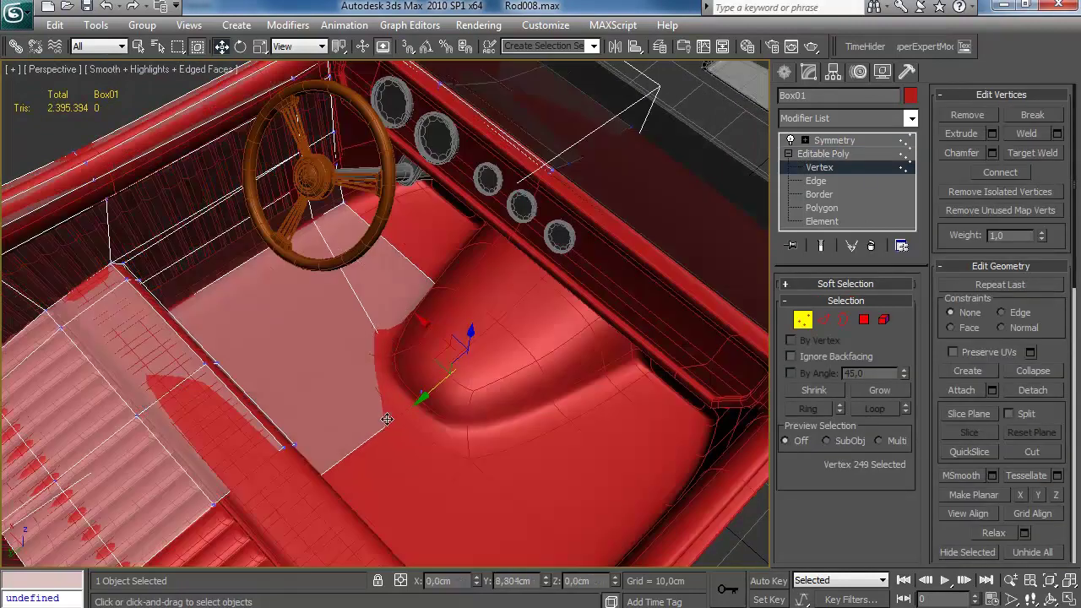
alt+middle_drag(415, 396, 417, 374)
drag(417, 374, 418, 368)
alt+middle_drag(447, 362, 434, 393)
scroll(433, 360, up, 5)
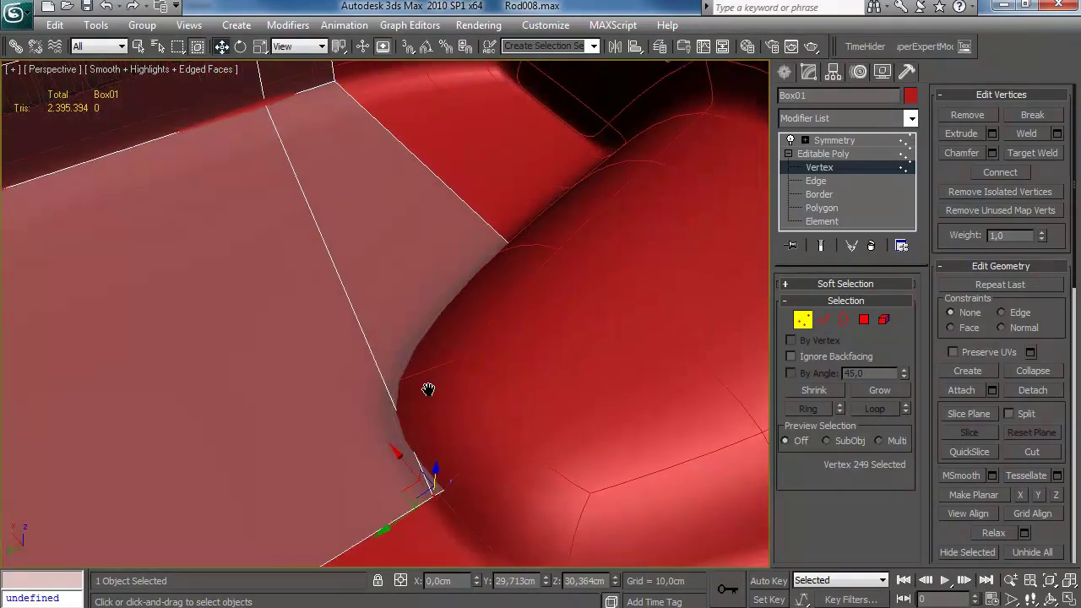
scroll(439, 390, down, 5)
key(F3)
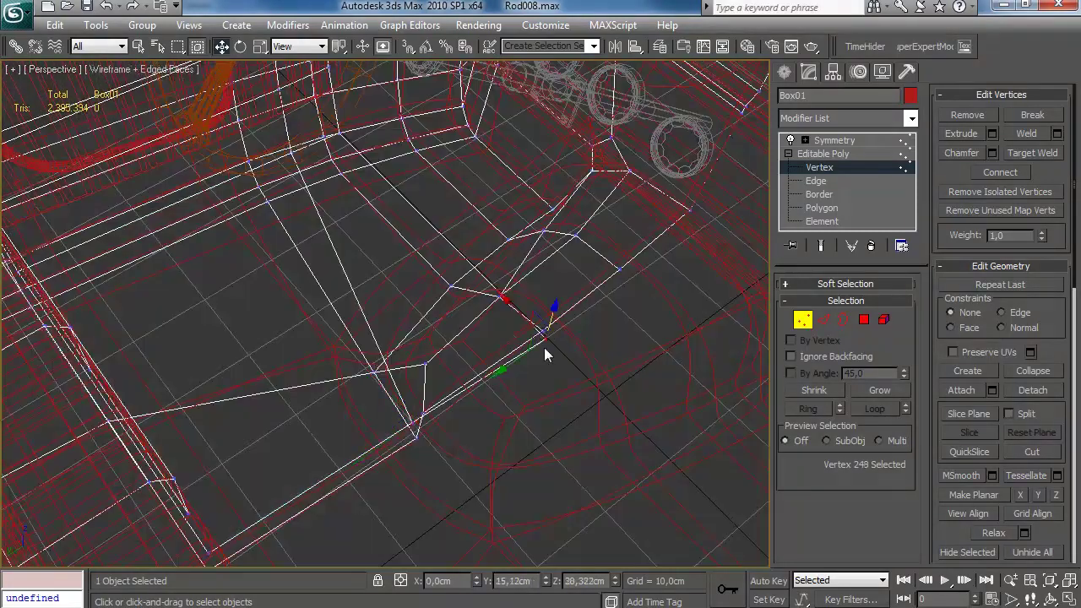
alt+middle_drag(545, 339, 587, 297)
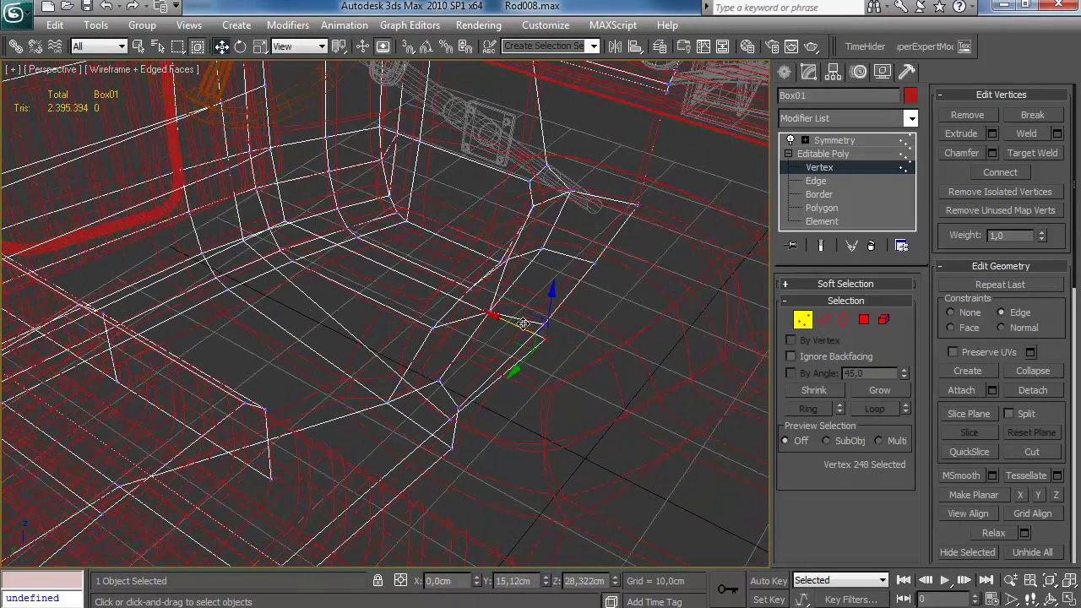
Step: Connect the three parallel edges running across the floor with one segment
key(F3)
mouse_move(511, 345)
alt+middle_down()
mouse_move(524, 414)
mouse_move(562, 422)
alt+middle_up()
key(2)
click(454, 239)
key(alt+r)
click(1057, 194)
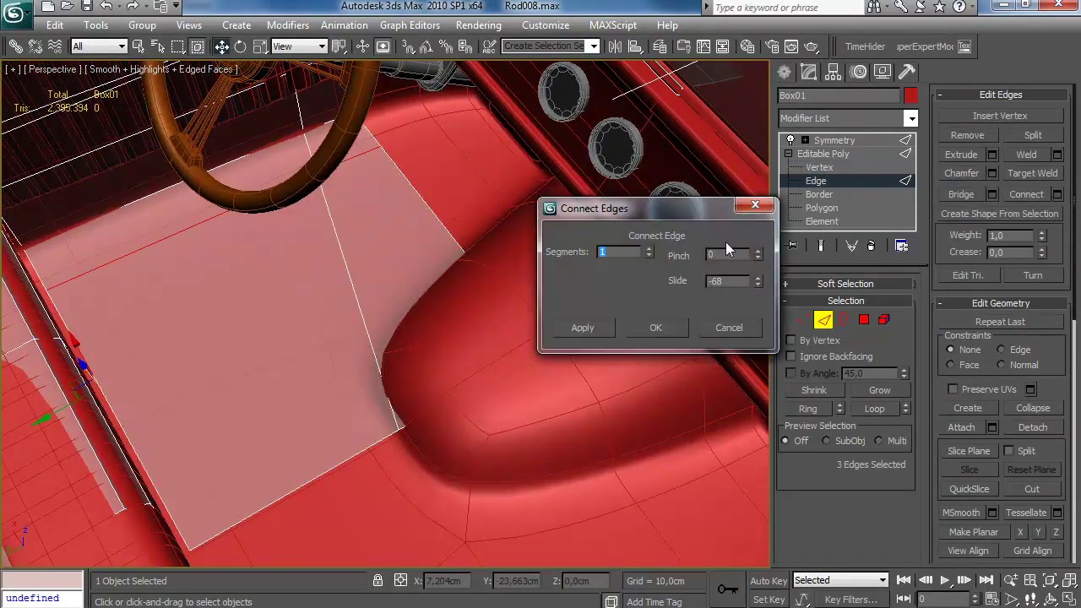
drag(760, 240, 760, 237)
click(655, 327)
Step: Slide the new floor edge along the mesh to line up with the start of the hump's curve
click(310, 325)
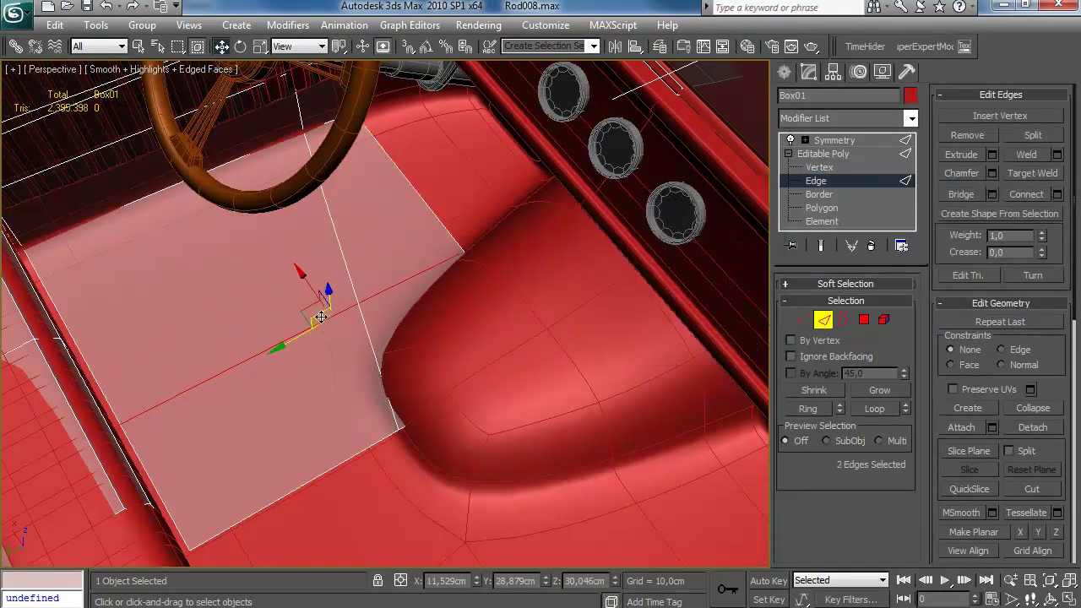
drag(215, 321, 258, 409)
mouse_move(371, 393)
alt+middle_down()
mouse_move(393, 360)
mouse_move(383, 345)
mouse_move(447, 368)
mouse_move(374, 378)
alt+middle_up()
middle_drag(373, 377, 417, 362)
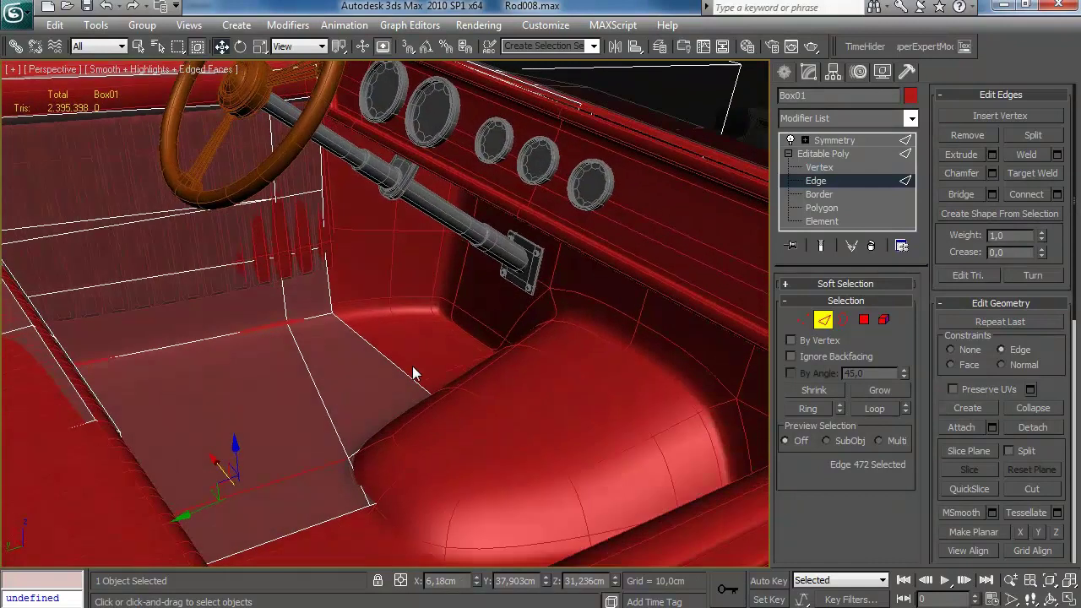
Step: Extrude the four front edges of the side panel and floor forward into the footwell beneath the steering column
alt+middle_drag(322, 183, 340, 207)
middle_drag(327, 162, 331, 203)
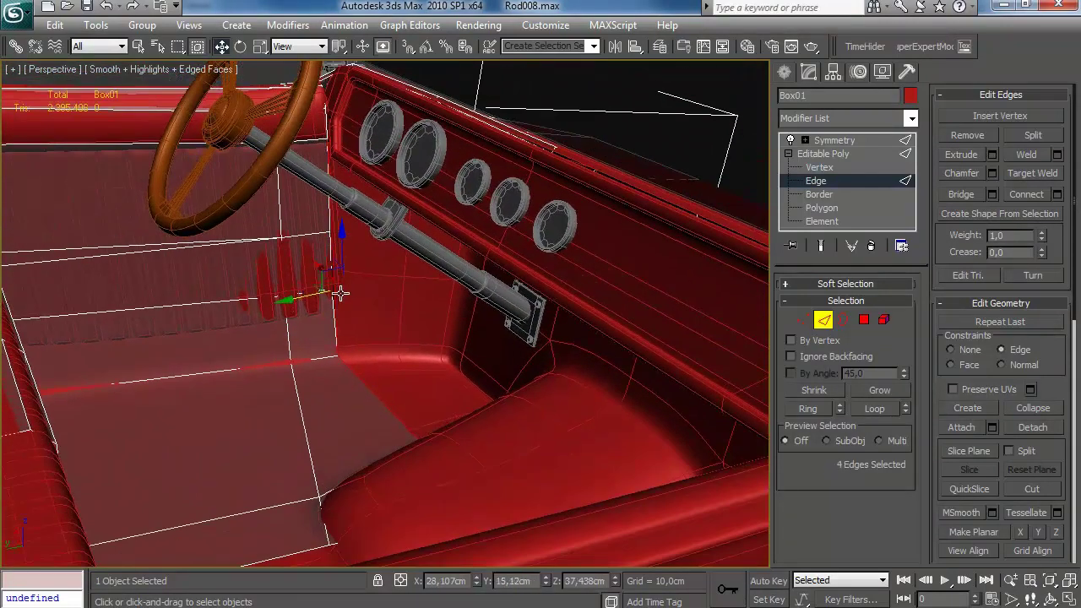
key(shift+x)
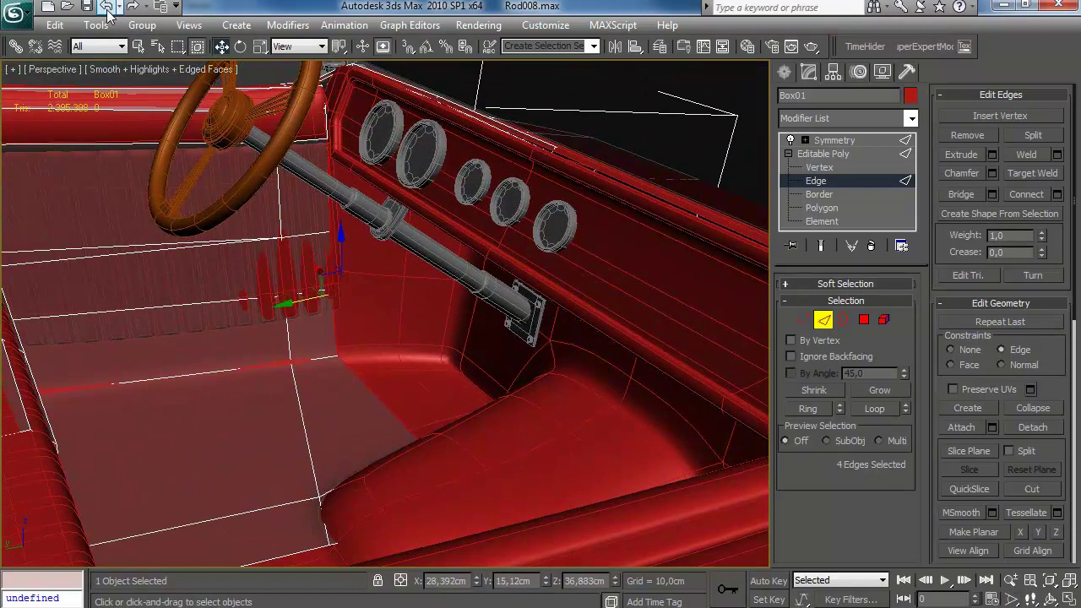
drag(304, 300, 384, 293)
alt+middle_drag(383, 297, 434, 321)
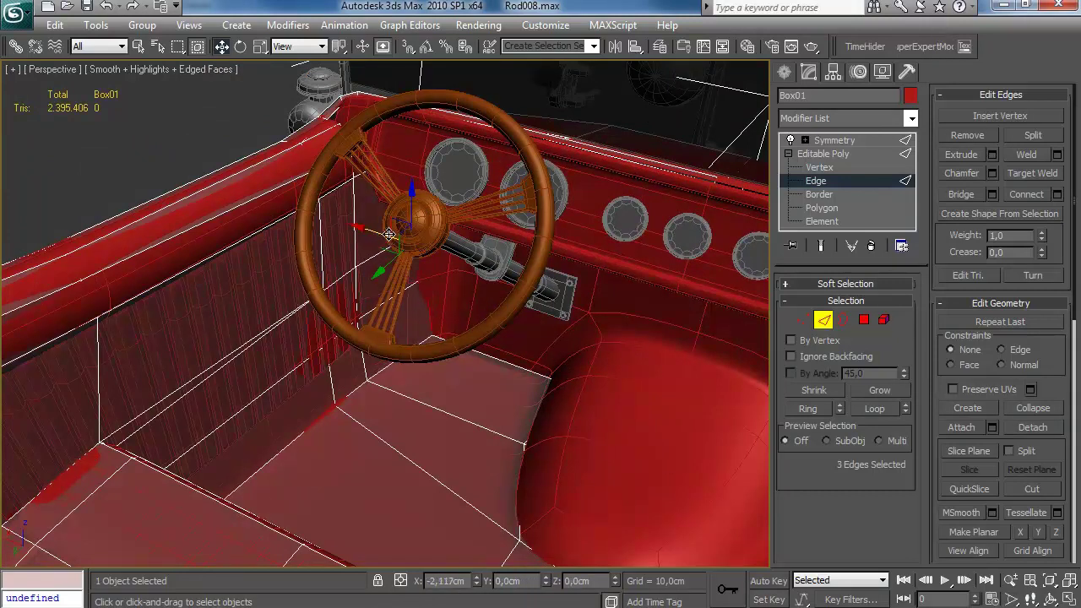
alt+middle_drag(391, 234, 442, 329)
ctrl+click(460, 345)
Step: Adjust the front floor edges and their vertices beside the hump to follow the curve of its base
click(330, 378)
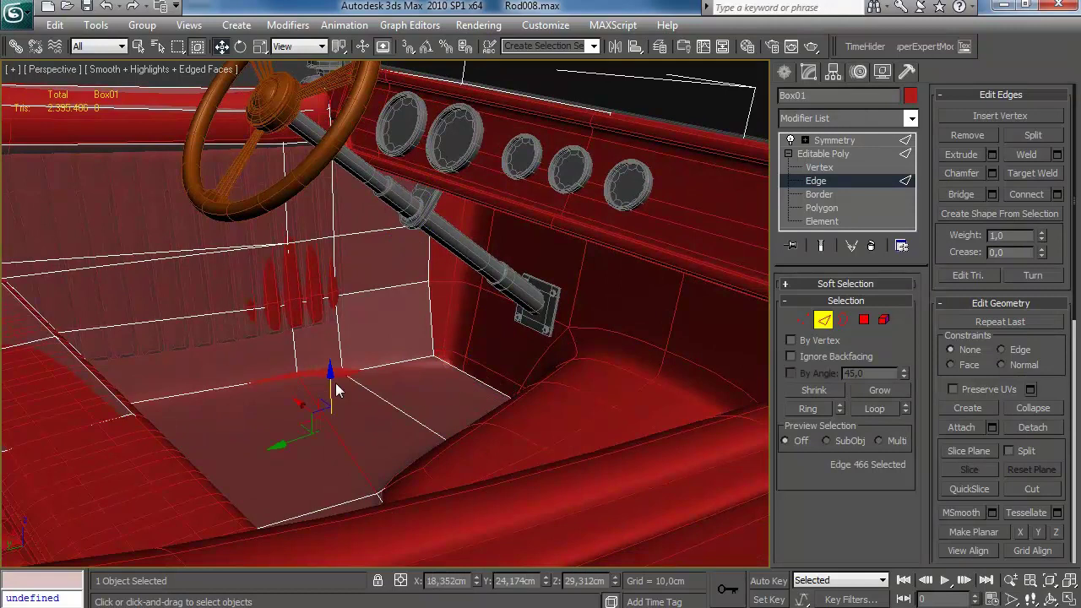
alt+middle_drag(418, 353, 384, 346)
key(F3)
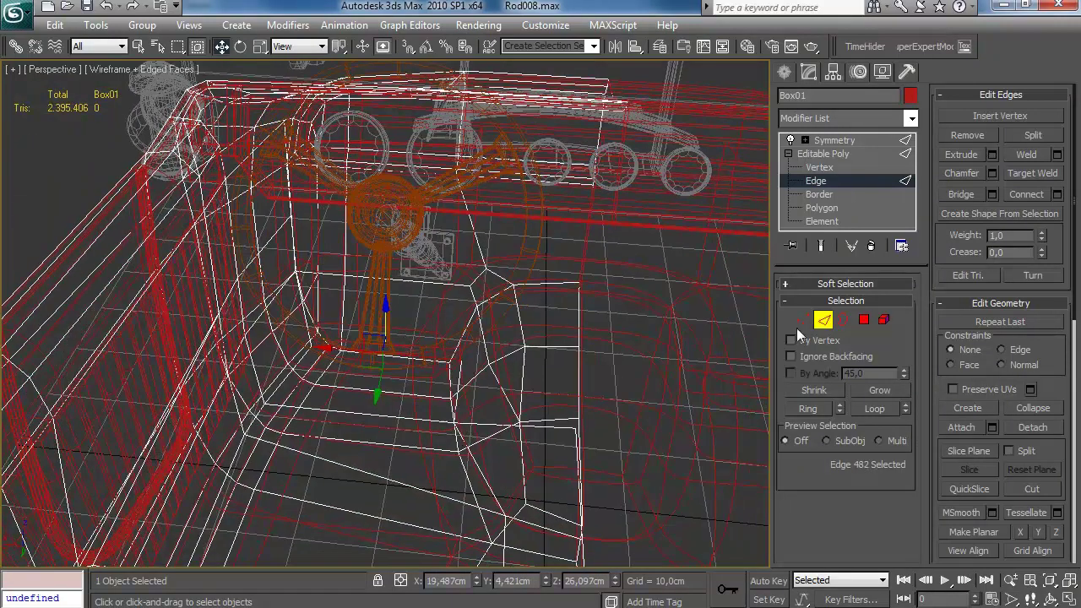
click(803, 320)
click(459, 359)
key(F3)
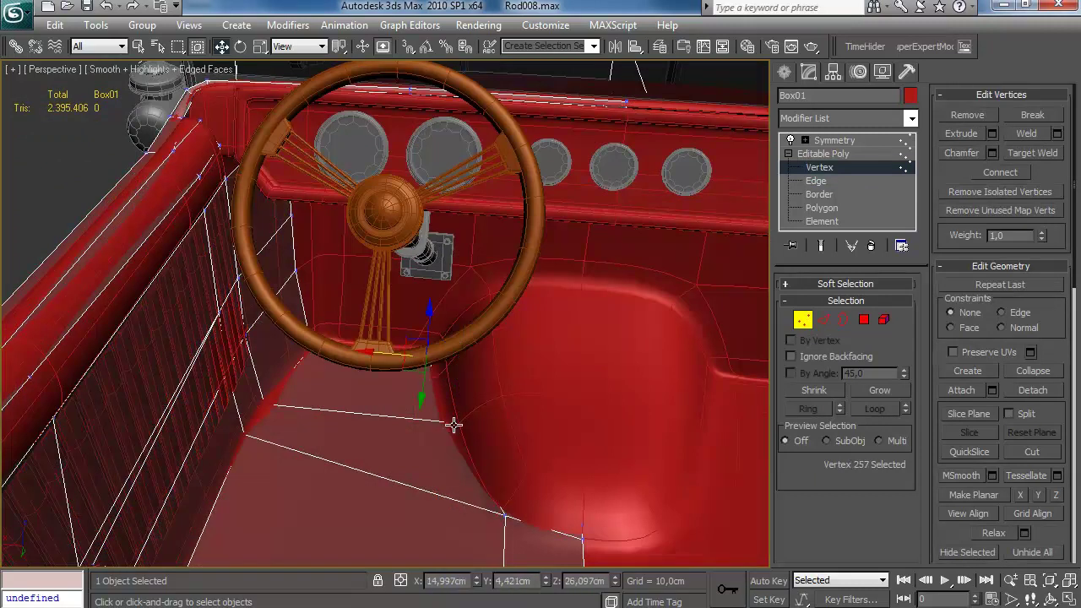
alt+middle_drag(457, 461, 382, 430)
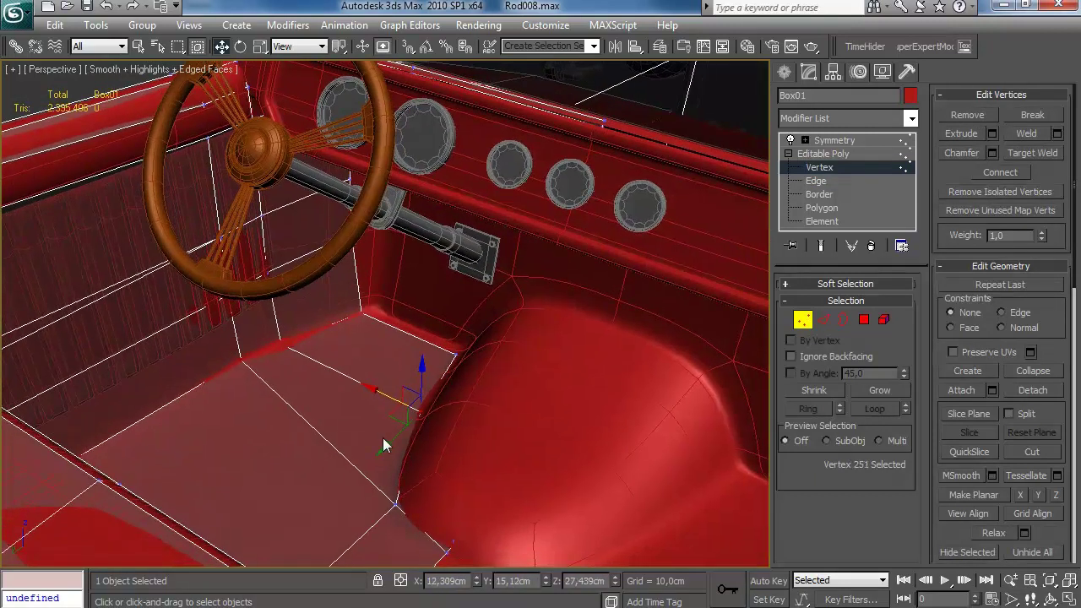
Step: Delete the underbody polygon beneath the transmission hump
key(F3)
click(863, 321)
click(466, 448)
key(Delete)
mouse_move(491, 448)
alt+middle_down()
mouse_move(530, 461)
mouse_move(512, 470)
alt+middle_up()
key(F3)
Step: Extrude the three floor edges along the hump's base up onto the side of the hump
click(822, 321)
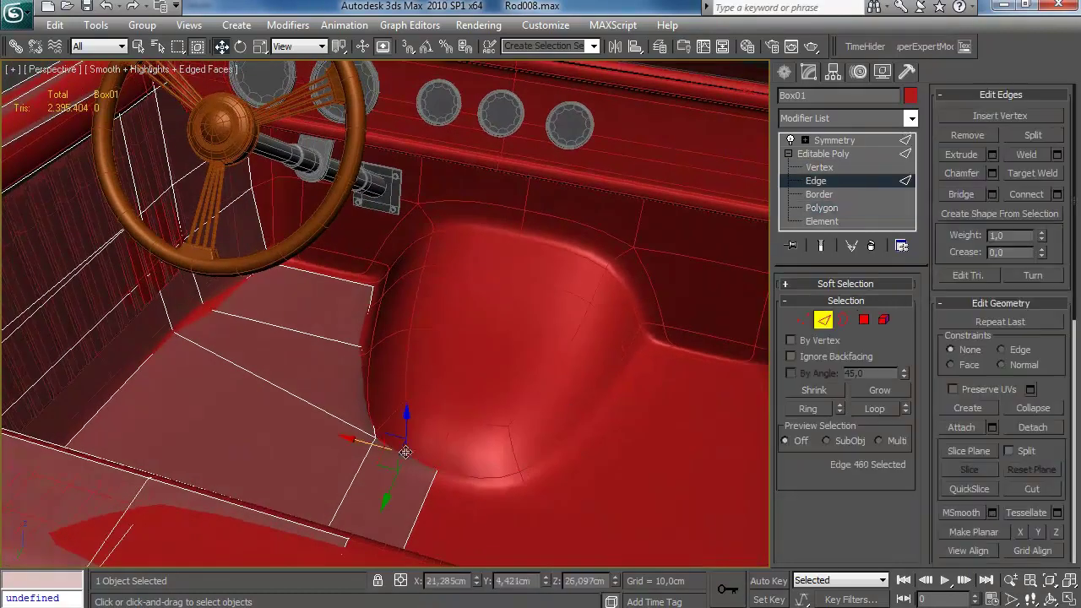
shift+drag(379, 344, 398, 301)
alt+middle_drag(397, 301, 355, 309)
Step: Shift the vertices on the hump's underside around the opening to match the high-poly body
click(803, 321)
alt+middle_drag(349, 468, 278, 373)
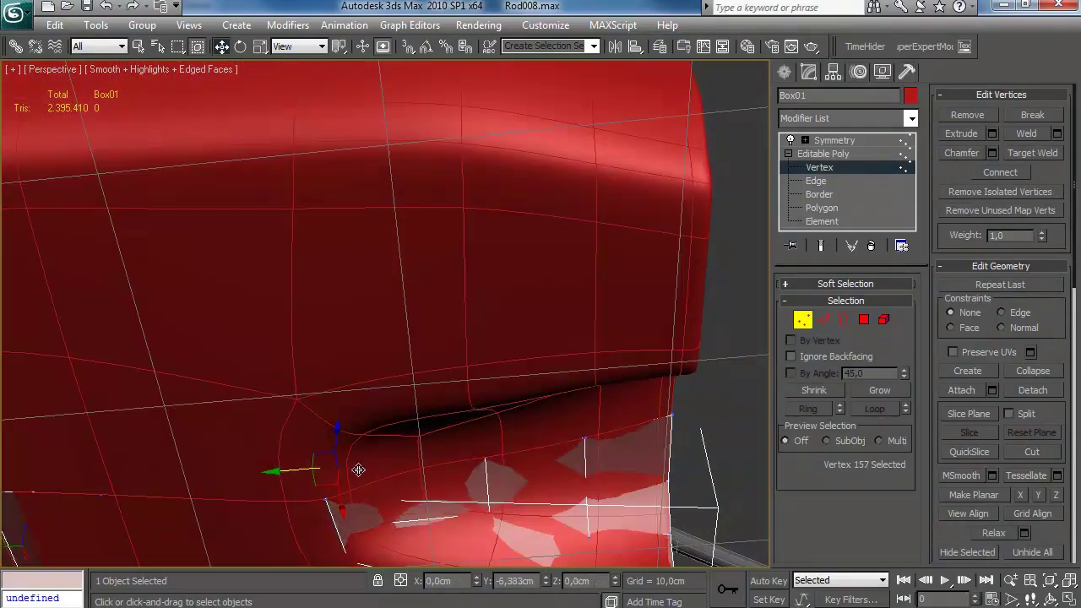
drag(385, 446, 357, 470)
alt+middle_drag(469, 475, 472, 435)
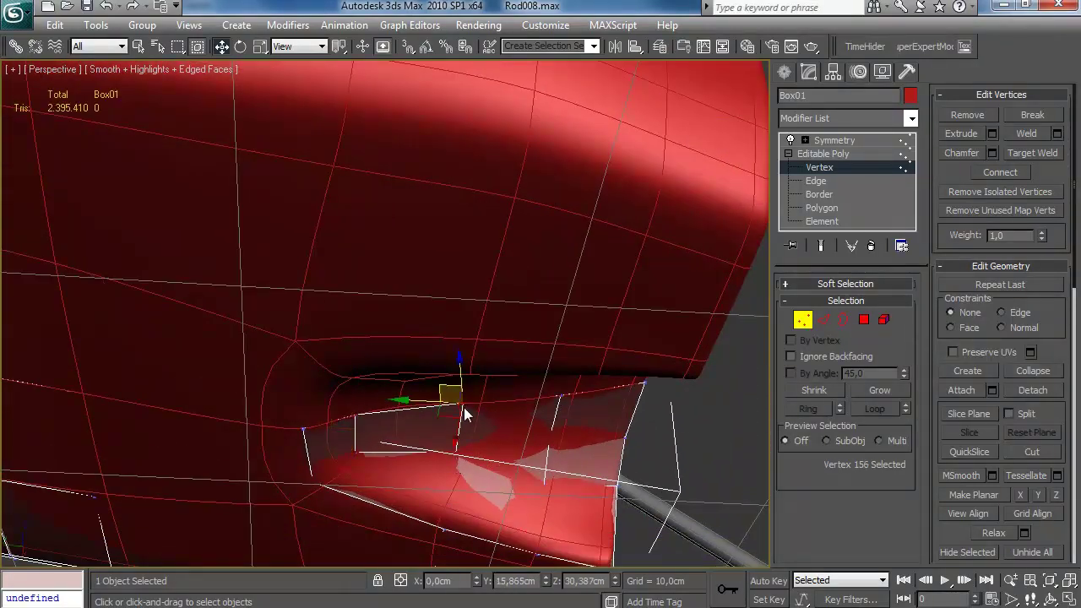
drag(456, 452, 432, 410)
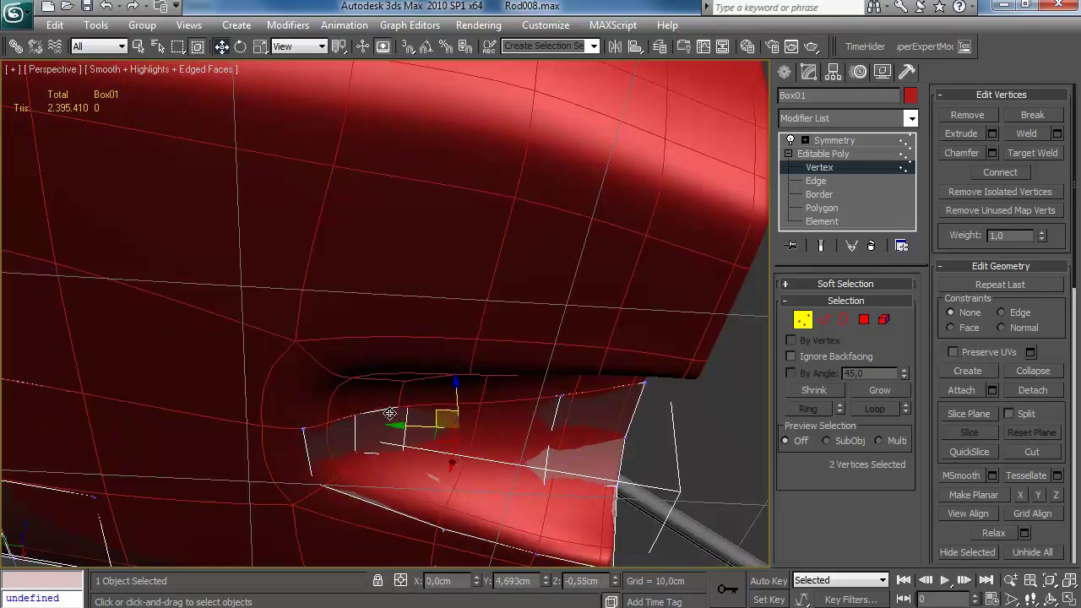
drag(397, 482, 397, 477)
alt+middle_drag(429, 448, 532, 420)
click(298, 312)
ctrl+click(318, 363)
drag(273, 336, 329, 341)
click(380, 368)
alt+middle_drag(382, 368, 441, 332)
alt+middle_drag(358, 355, 570, 400)
Step: Switch the edge constraint and reposition the vertices of the strip along the hump's side
key(shift+x)
drag(540, 385, 490, 411)
alt+middle_drag(491, 410, 335, 404)
click(495, 367)
alt+middle_drag(528, 377, 588, 387)
drag(478, 342, 476, 343)
alt+middle_drag(476, 344, 447, 376)
Step: Extrude two edges over the top of the hump and target weld the rear vertex to its neighbour
click(824, 320)
ctrl+click(454, 428)
shift+drag(404, 359, 471, 378)
alt+middle_drag(494, 556, 473, 423)
drag(524, 340, 526, 333)
click(803, 320)
click(1041, 154)
click(450, 416)
click(437, 429)
right_click(490, 399)
Step: Raise the hump strip's front vertex on the centreline, and move it and its neighbour onto the hump's surface
key(F3)
click(591, 322)
key(F3)
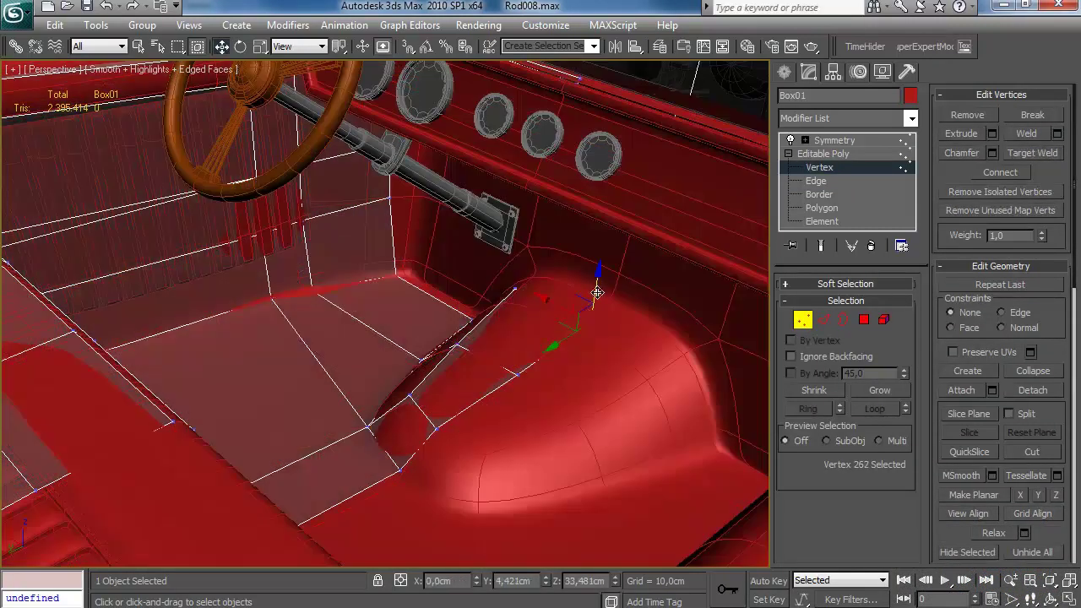
drag(523, 338, 523, 334)
alt+middle_drag(523, 334, 493, 287)
ctrl+click(549, 312)
drag(489, 289, 505, 277)
Step: Move the front pair and the next pair of vertices on the hump's top to fit its surface
alt+middle_drag(505, 277, 583, 308)
middle_drag(583, 308, 424, 264)
scroll(466, 286, up, 5)
drag(442, 248, 428, 224)
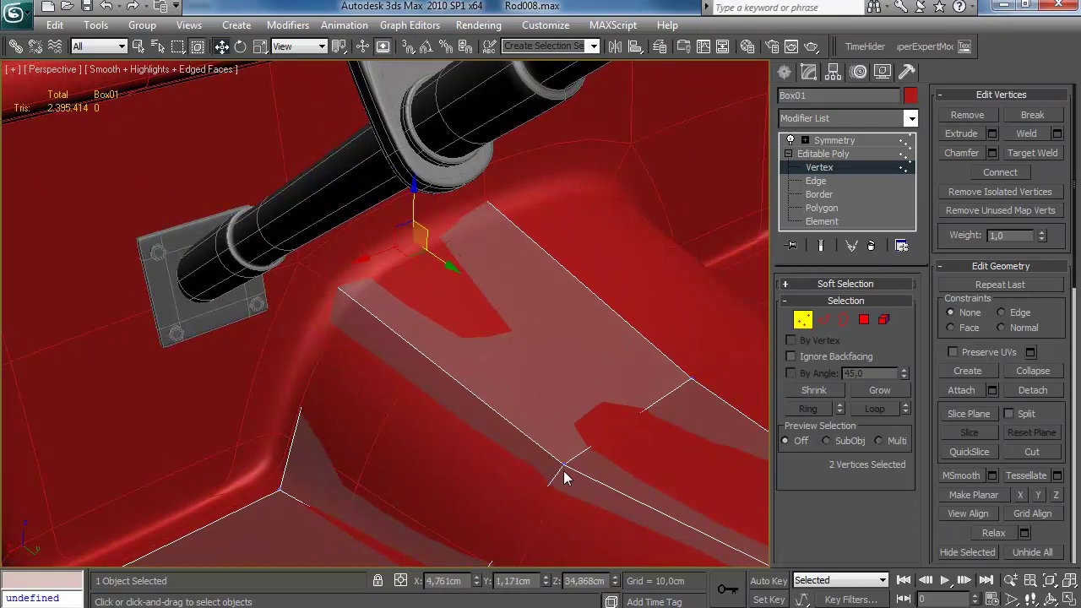
ctrl+click(693, 379)
drag(692, 379, 667, 359)
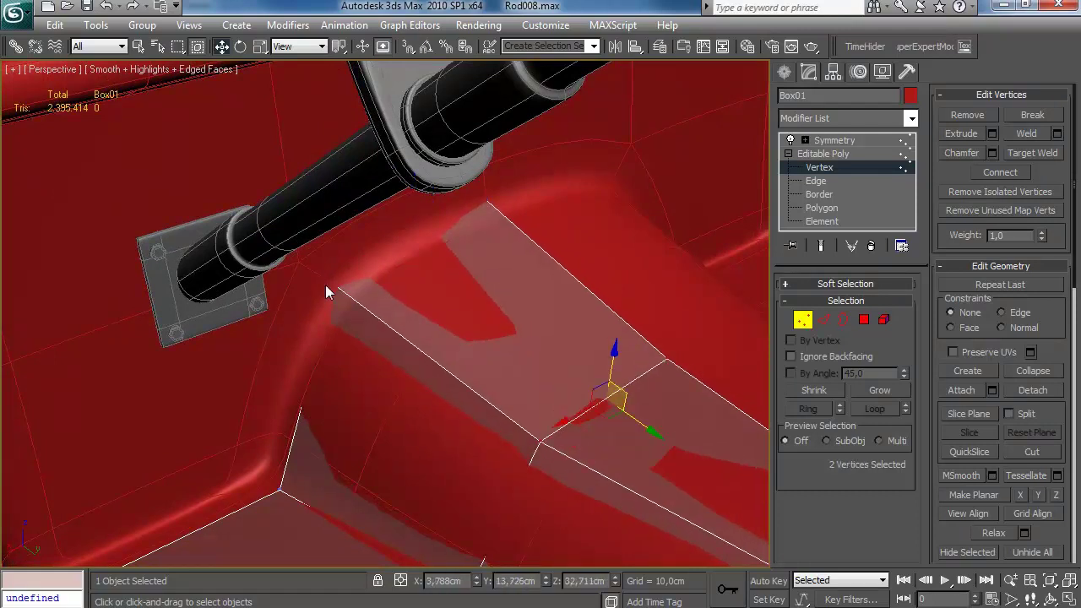
Step: Move the front floor corner vertices and the lower front vertex of the side panel to the footwell's corner
drag(279, 509, 259, 500)
drag(257, 440, 257, 445)
alt+middle_drag(256, 445, 221, 375)
click(244, 386)
drag(220, 378, 246, 382)
alt+middle_drag(246, 382, 268, 352)
click(249, 236)
drag(233, 232, 311, 231)
alt+middle_drag(327, 219, 300, 203)
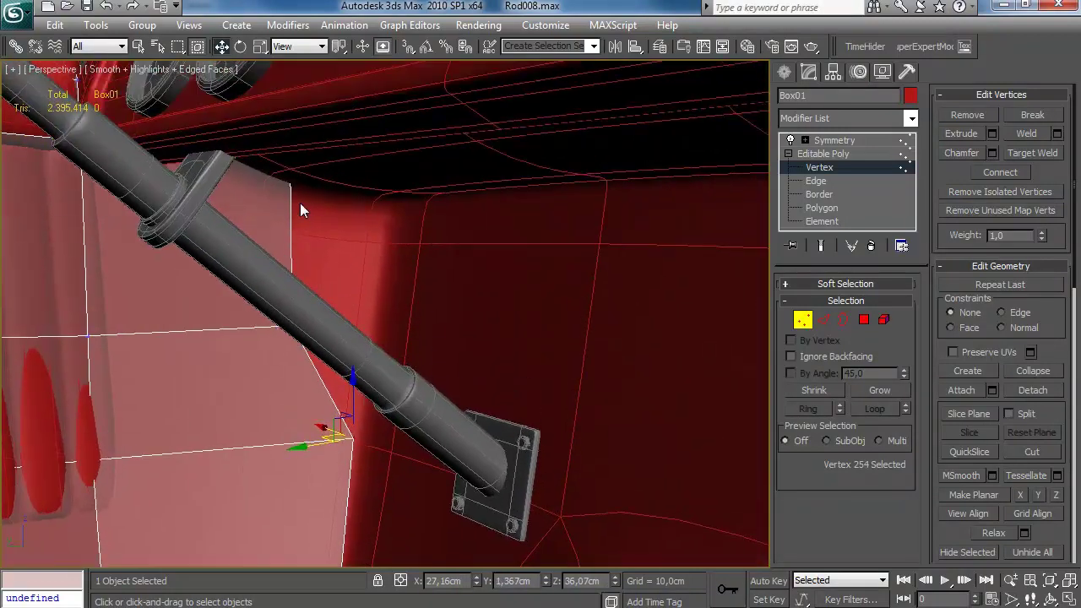
Step: Select the two upper front vertices of the side panel and move them forward to the footwell's corner
key(F3)
click(290, 151)
ctrl+click(290, 325)
key(F3)
mouse_move(325, 309)
alt+middle_down()
mouse_move(338, 323)
mouse_move(324, 268)
alt+middle_up()
drag(263, 239, 346, 239)
alt+middle_drag(347, 239, 376, 207)
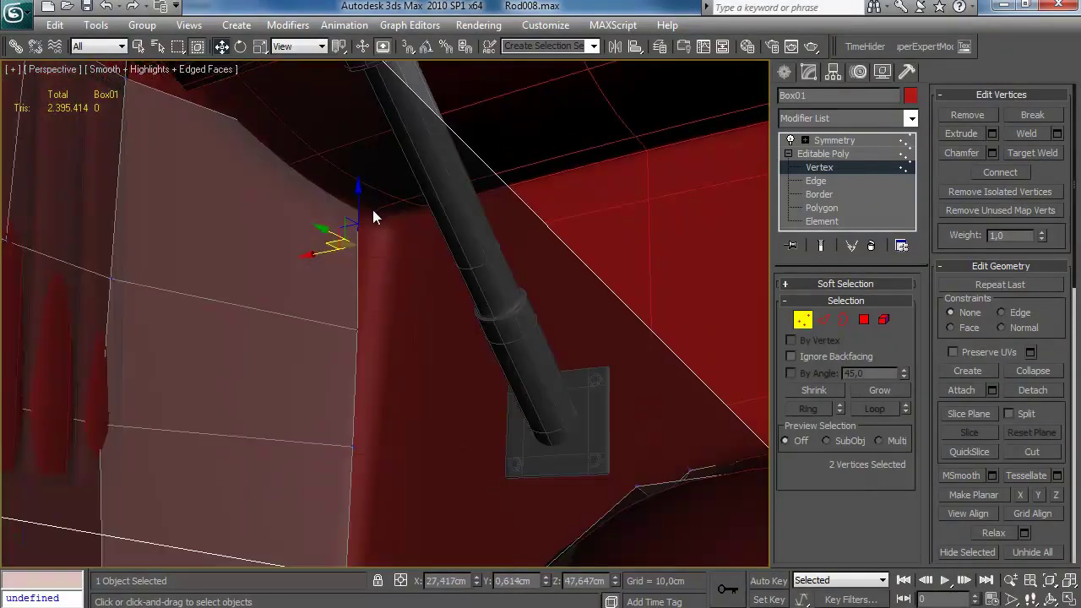
Step: Adjust the side panel's upper front vertices to meet the footwell's edge under the dashboard
drag(360, 199, 372, 126)
alt+middle_drag(372, 127, 331, 214)
click(388, 170)
alt+middle_drag(387, 169, 525, 154)
key(F3)
key(F3)
drag(365, 172, 374, 171)
alt+middle_drag(385, 180, 374, 173)
drag(407, 137, 403, 177)
alt+middle_drag(404, 179, 444, 181)
key(2)
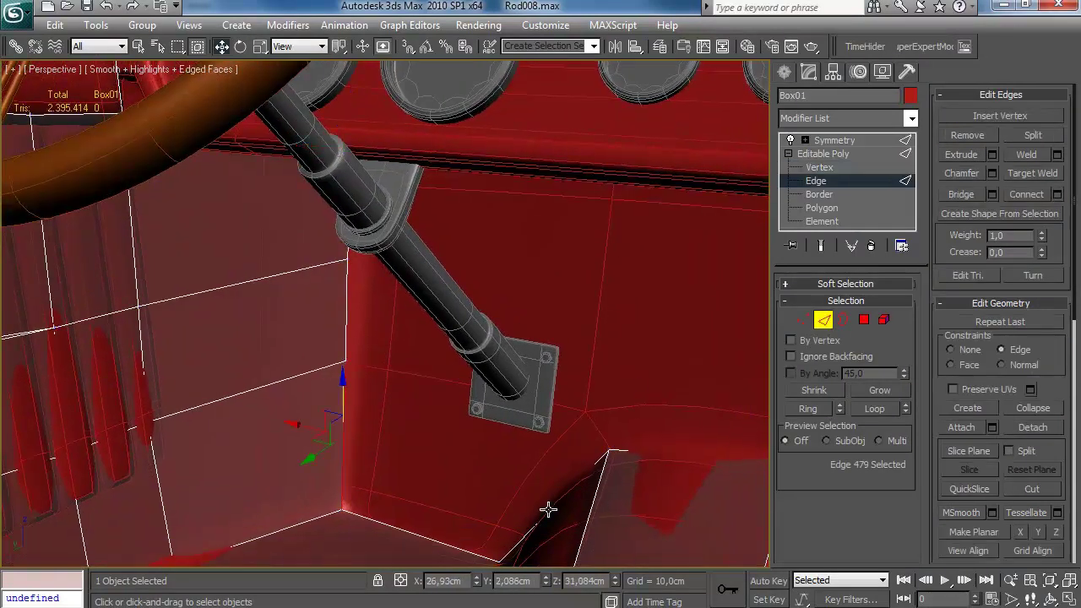
Step: Bridge the side panel's lower front edge to the hump's front edge and extrude the two upper edges up along the firewall
click(963, 195)
middle_drag(656, 450, 622, 439)
click(622, 439)
ctrl+click(554, 429)
drag(541, 370, 559, 289)
click(108, 7)
shift+drag(541, 367, 559, 252)
Step: Make the extruded firewall edges planar in Y, fitted to the surface, and weld their outer corner to the side panel's vertex
alt+middle_drag(559, 252, 506, 215)
click(1039, 534)
mouse_move(534, 278)
alt+middle_down()
mouse_move(516, 338)
mouse_move(534, 264)
alt+middle_up()
drag(525, 273, 538, 264)
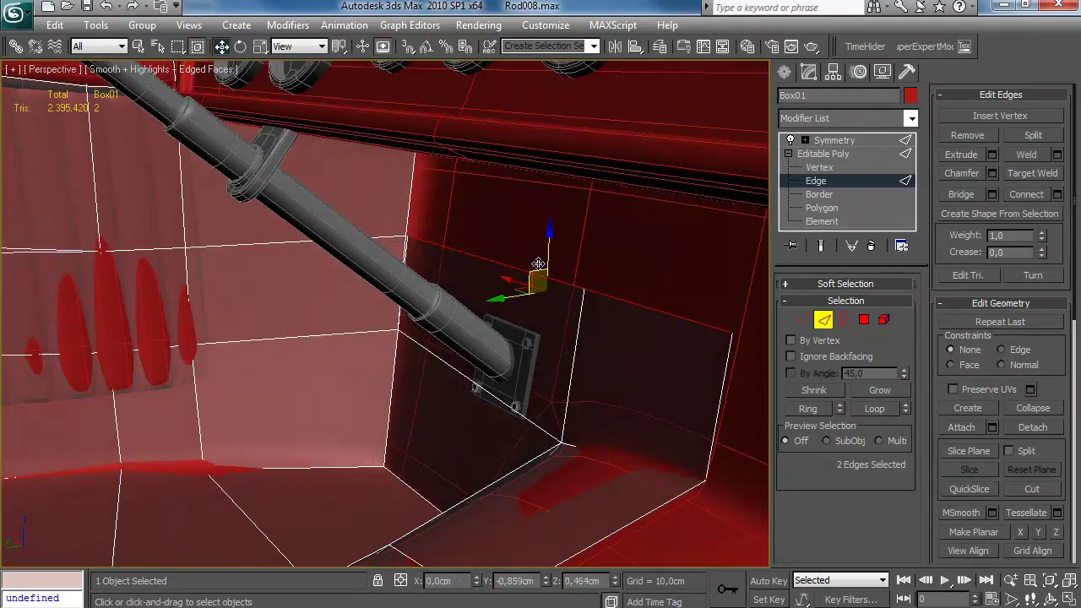
key(1)
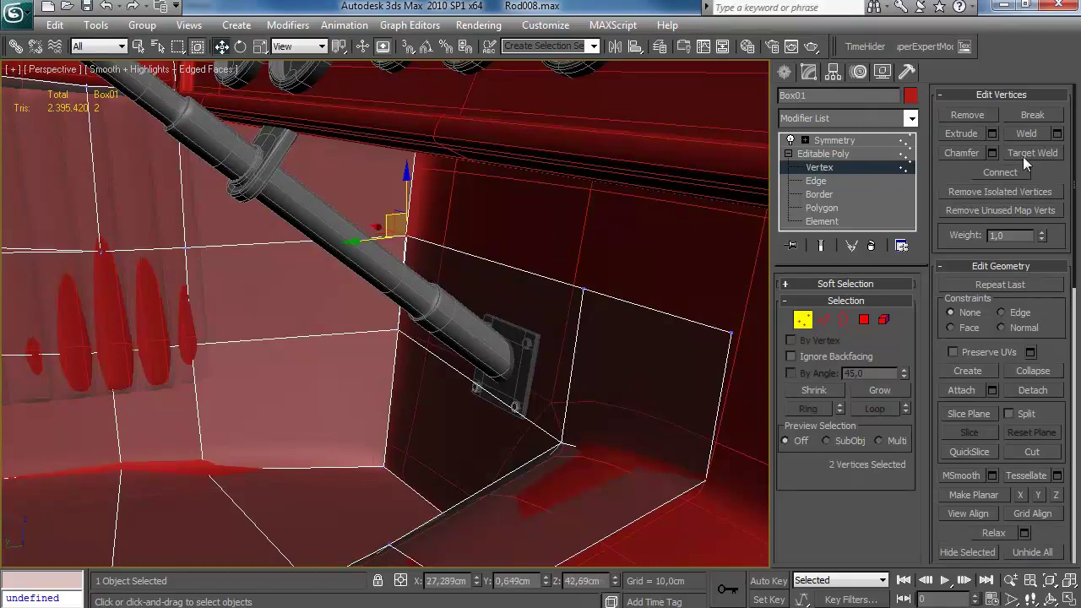
alt+middle_drag(590, 211, 472, 183)
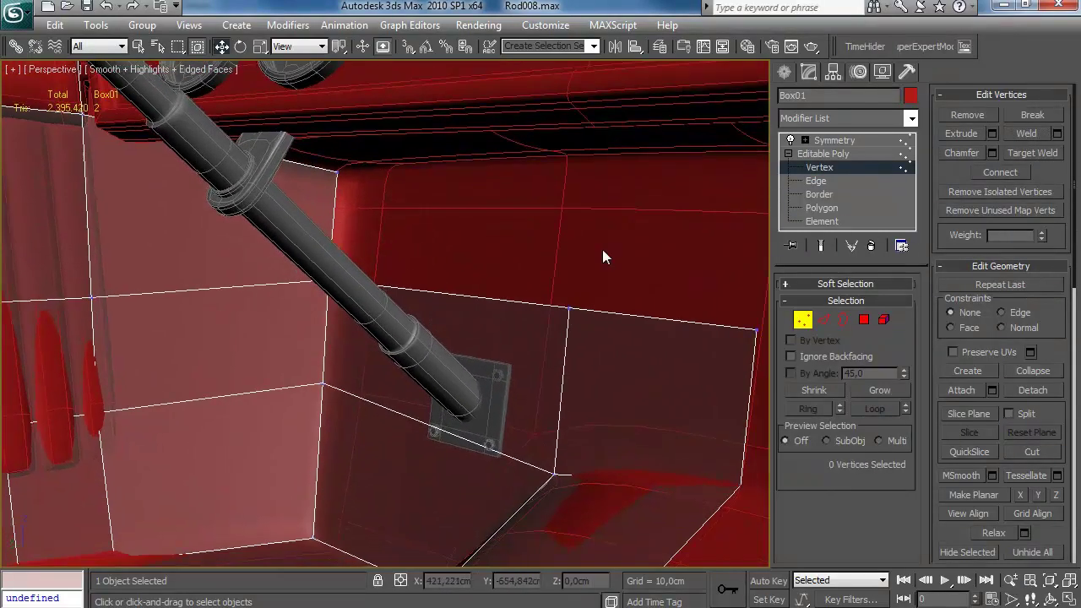
Step: Extrude the two firewall edges up beneath the dashboard and weld their outer corner to the side panel's upper vertex
key(2)
alt+middle_drag(607, 290, 545, 284)
shift+drag(509, 279, 547, 142)
alt+middle_drag(464, 199, 439, 192)
drag(458, 185, 473, 185)
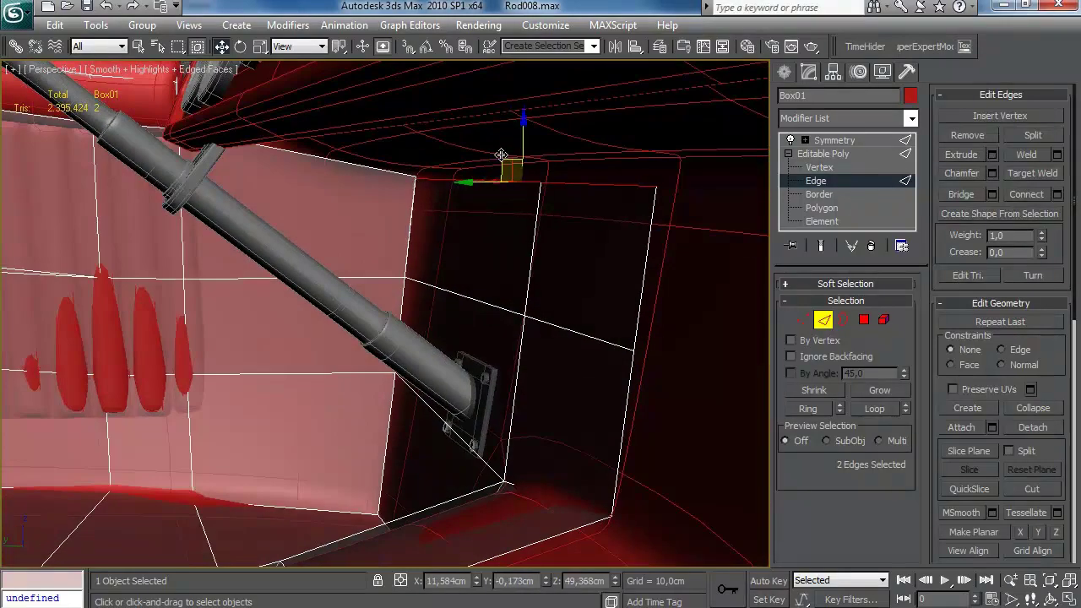
key(1)
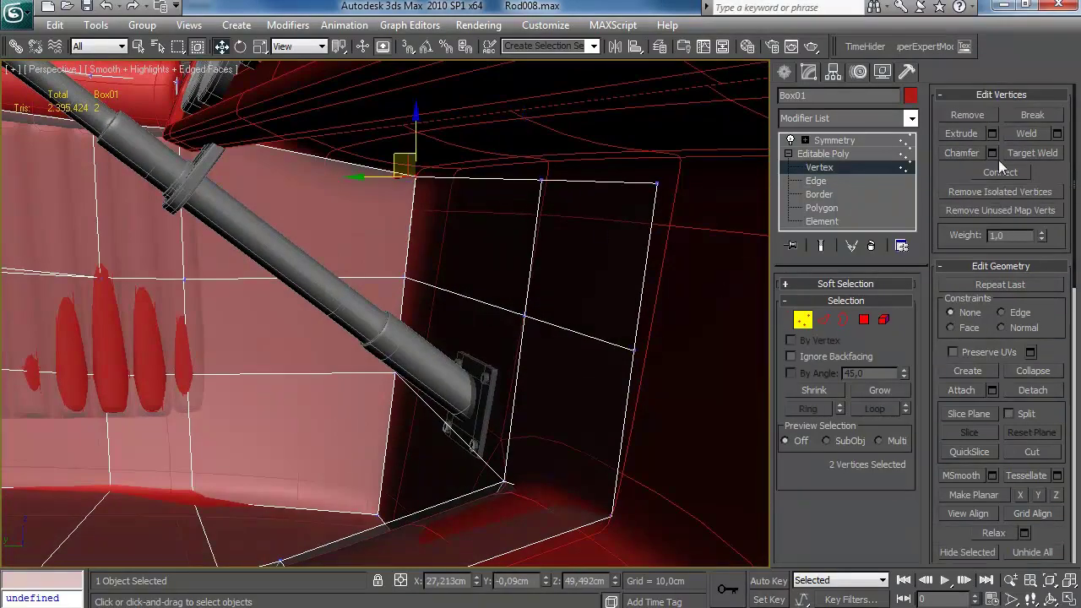
click(558, 261)
Step: Examine how the body mesh meets the cockpit's front, the dashboard and the windshield post corner
scroll(593, 269, down, 5)
alt+middle_drag(592, 268, 292, 356)
scroll(439, 295, down, 4)
scroll(448, 305, down, 5)
scroll(347, 342, up, 5)
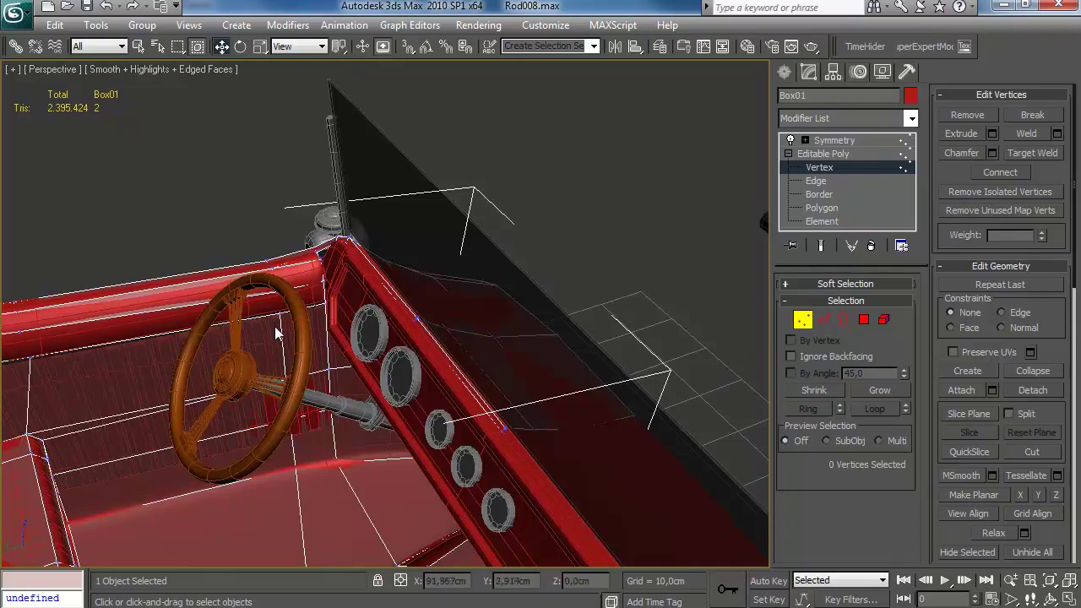
alt+middle_drag(276, 326, 339, 204)
scroll(339, 205, down, 4)
alt+middle_drag(330, 249, 131, 426)
scroll(256, 295, up, 4)
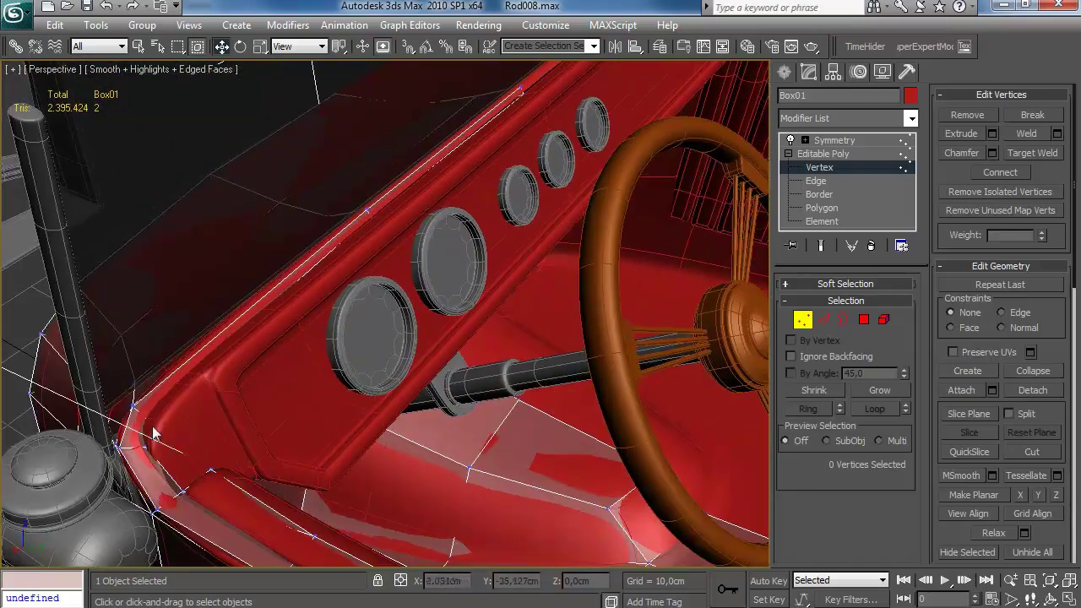
Step: Hide the HPbody layer and try to snap the vertex at the dashboard's outer upper corner to the cowl edge
right_click(203, 371)
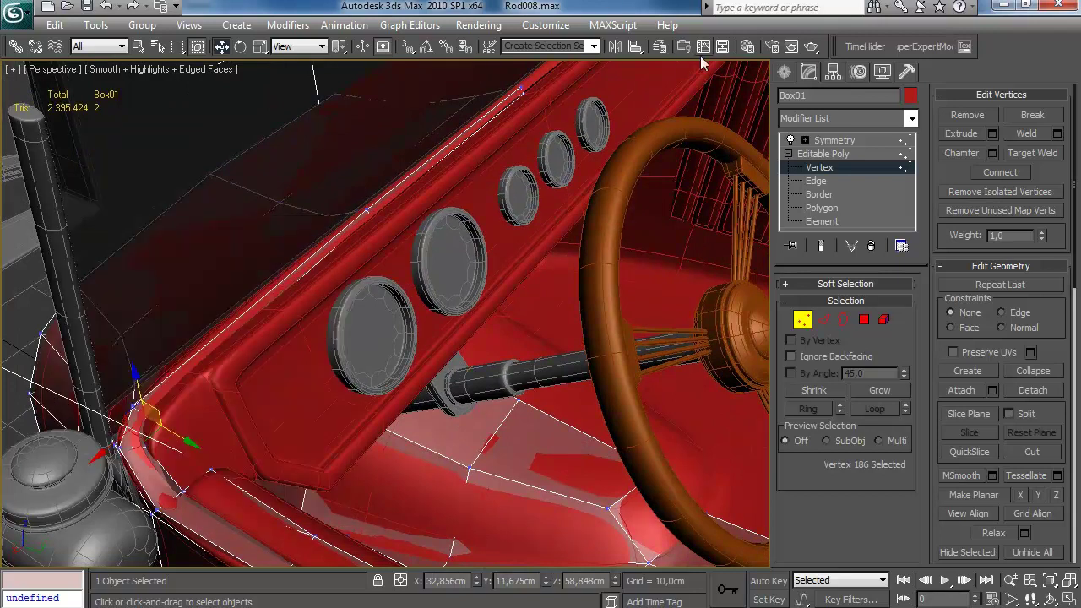
click(659, 47)
click(746, 380)
click(904, 283)
alt+middle_drag(498, 313, 393, 241)
key(s)
key(x)
drag(147, 414, 231, 285)
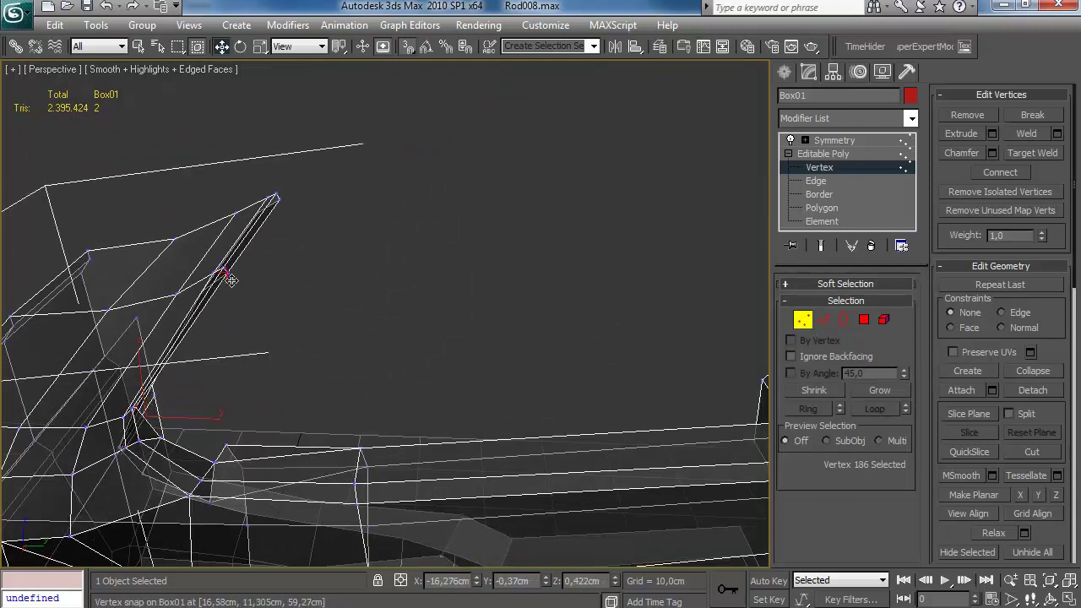
alt+middle_drag(231, 275, 257, 306)
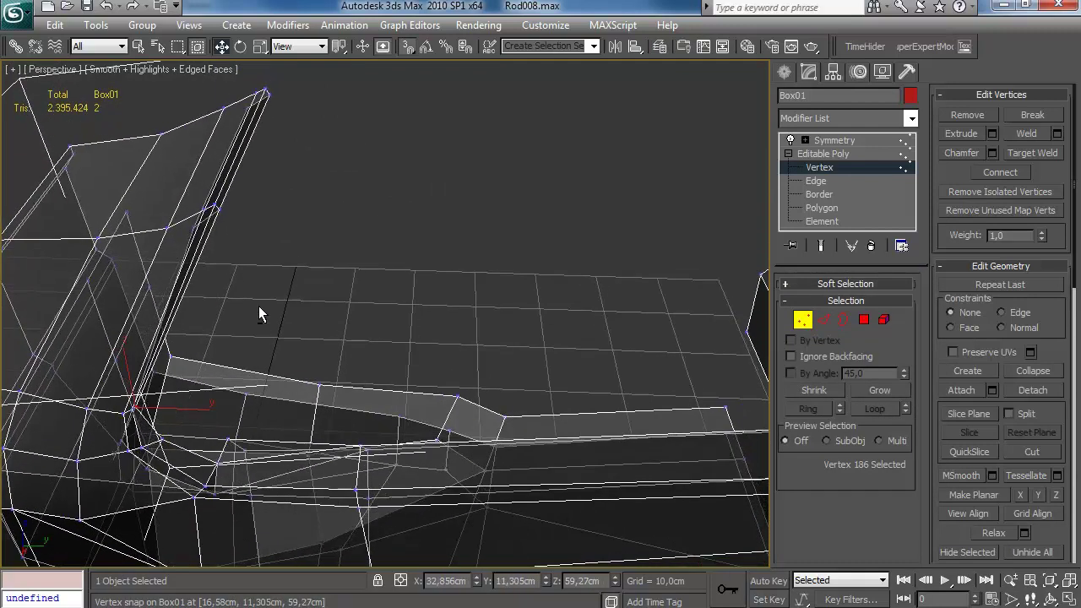
Step: Show the HPbody layer for comparison and undo the corner vertex's snapped move
click(658, 48)
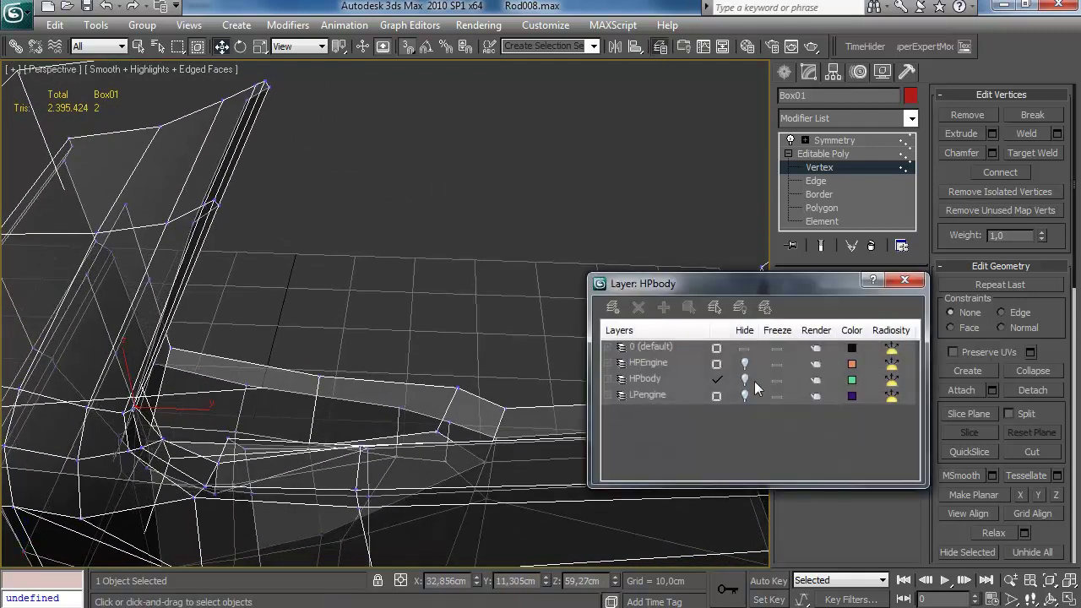
click(744, 380)
alt+middle_drag(392, 335, 288, 366)
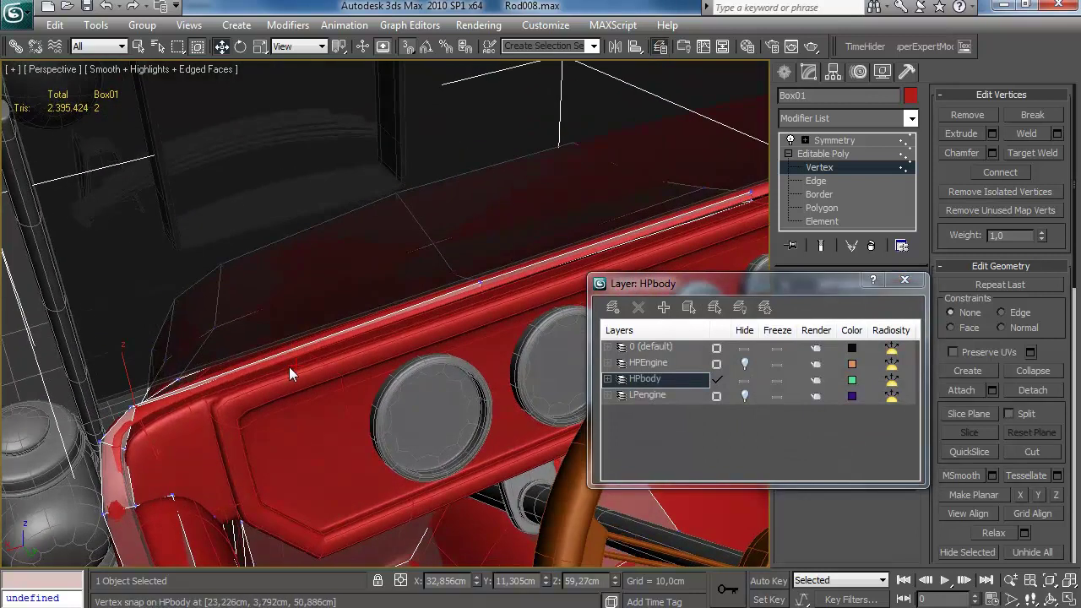
click(105, 7)
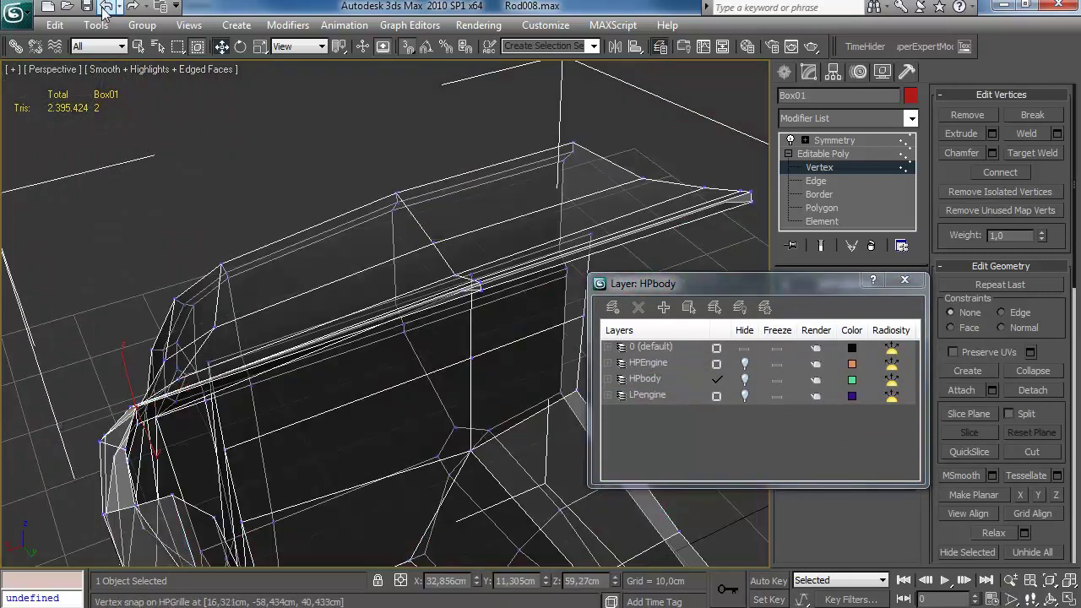
click(103, 9)
Step: Turn snapping off and nudge the vertex at the dashboard's outer upper corner to follow the high-poly body
alt+middle_drag(140, 161, 270, 354)
key(shift+x)
key(s)
drag(146, 409, 148, 414)
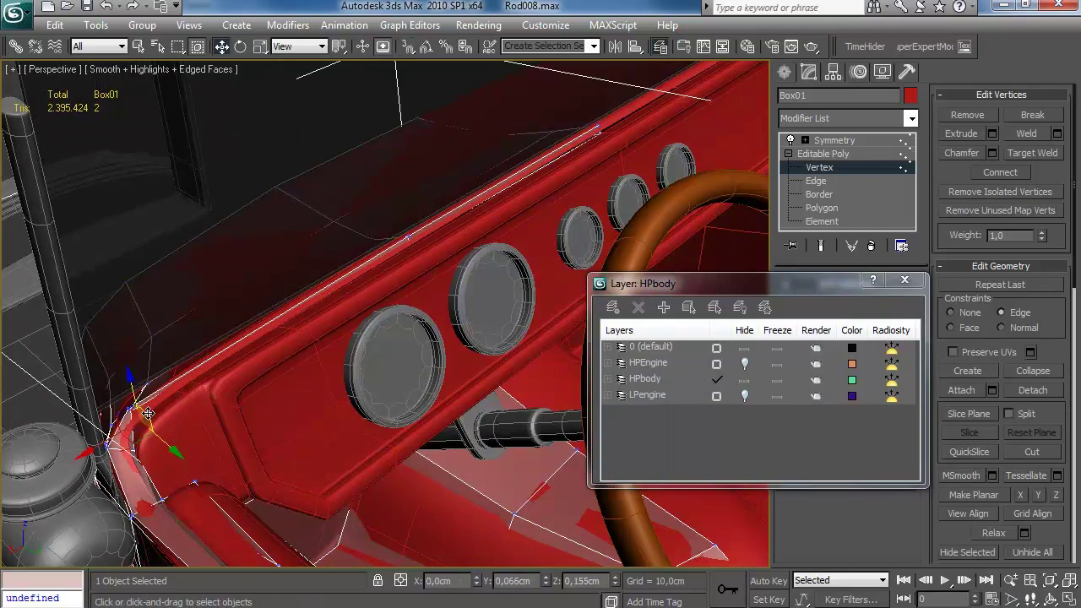
alt+middle_drag(140, 406, 210, 374)
click(107, 7)
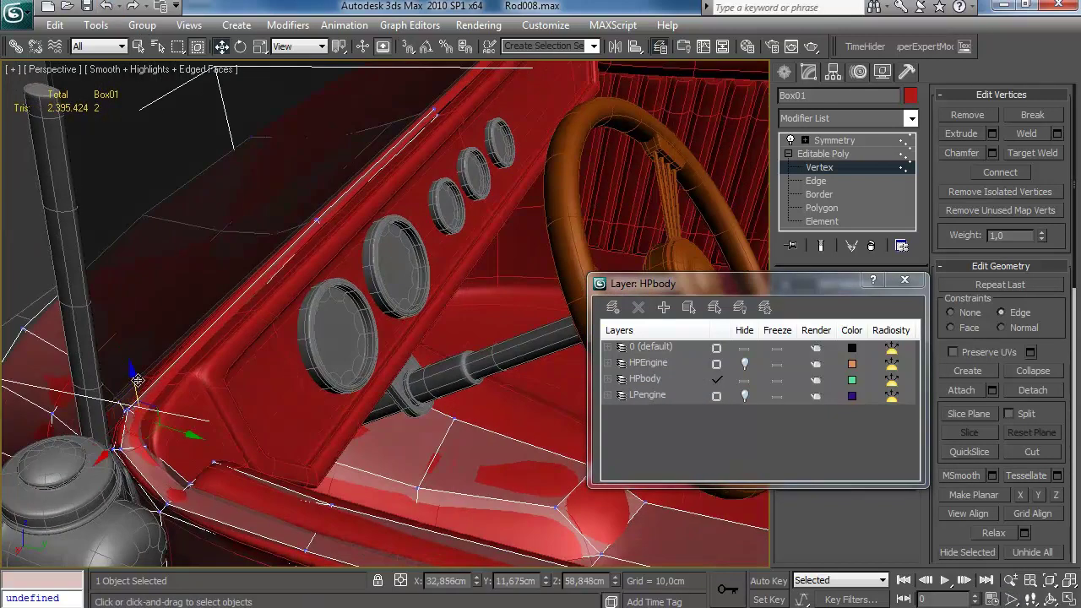
drag(135, 383, 134, 381)
key(shift+x)
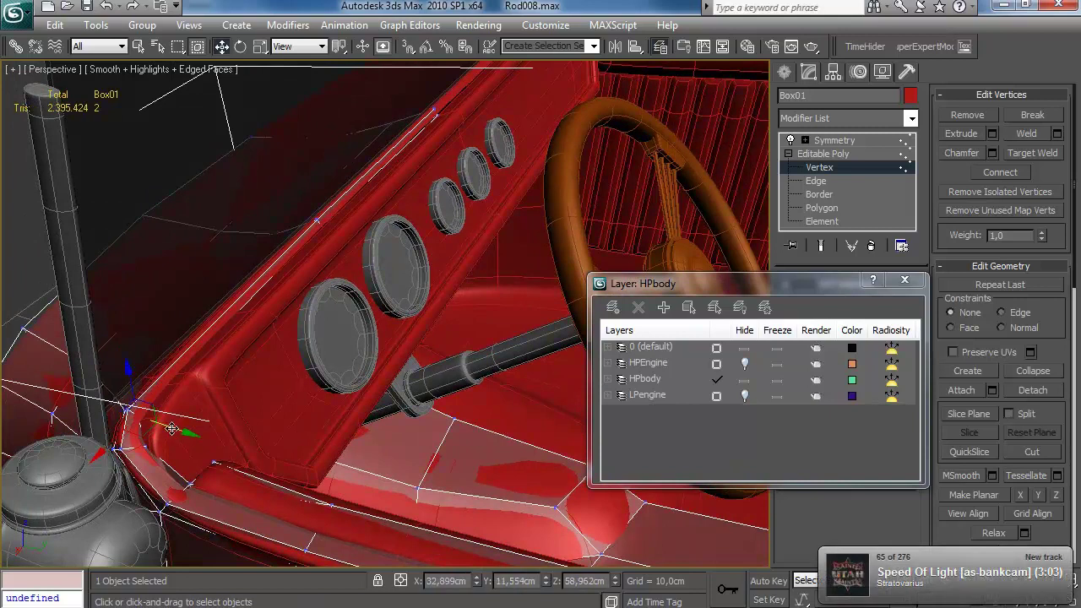
drag(176, 429, 178, 429)
alt+middle_drag(178, 429, 183, 423)
Step: Try to select and reposition the Box01 edges running along the dashboard's top rim
click(816, 181)
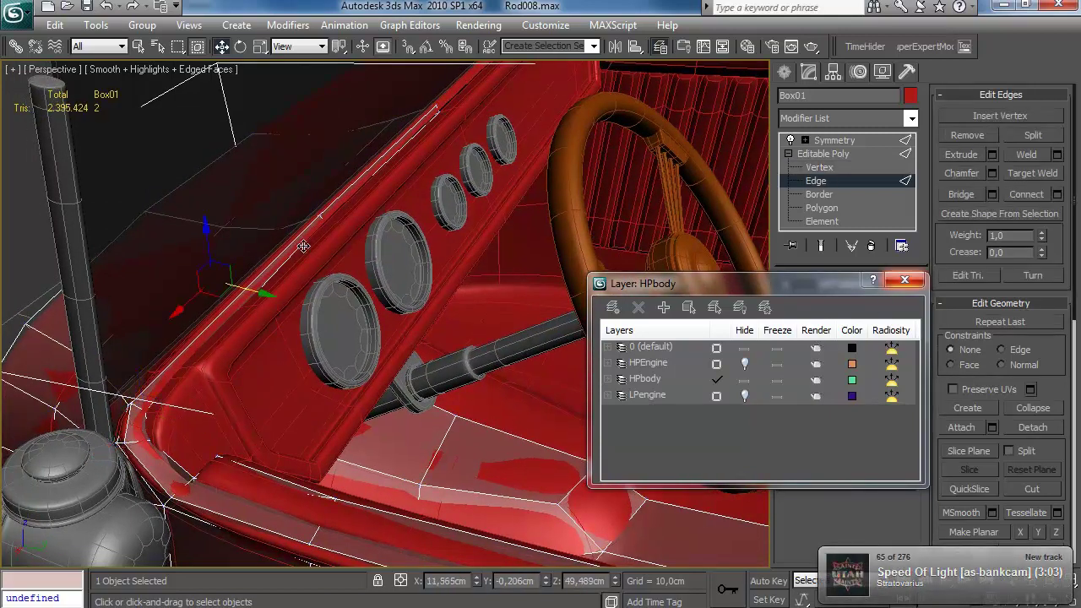
click(337, 212)
click(364, 200)
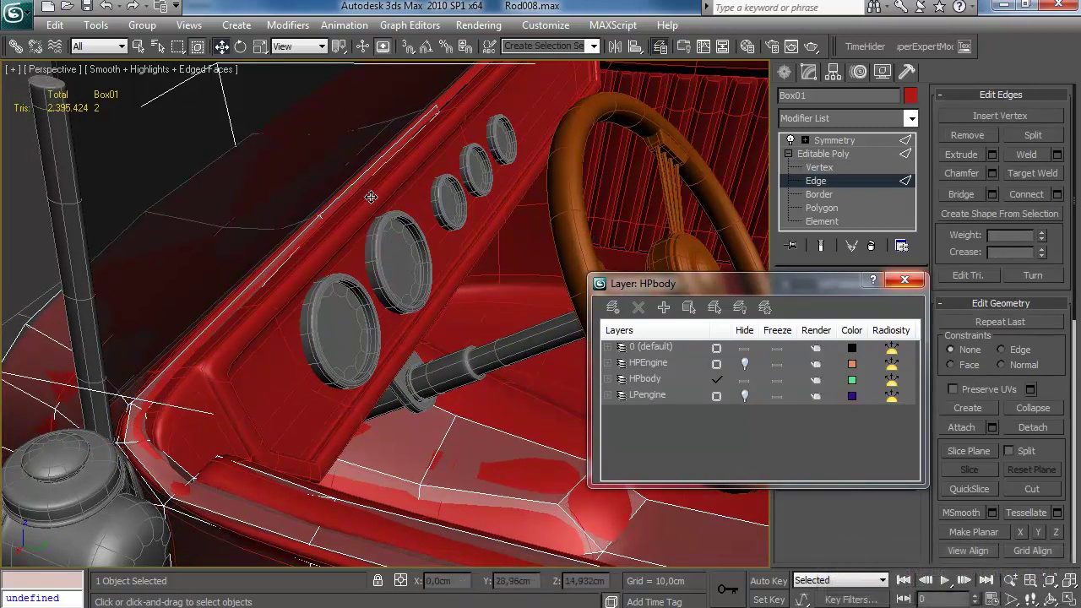
click(262, 224)
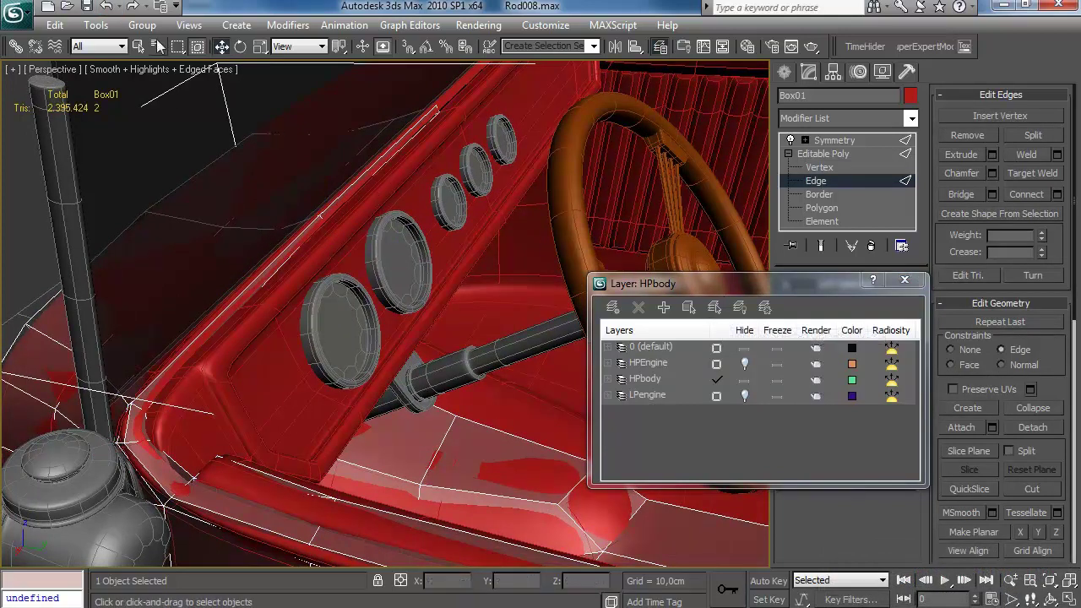
click(392, 187)
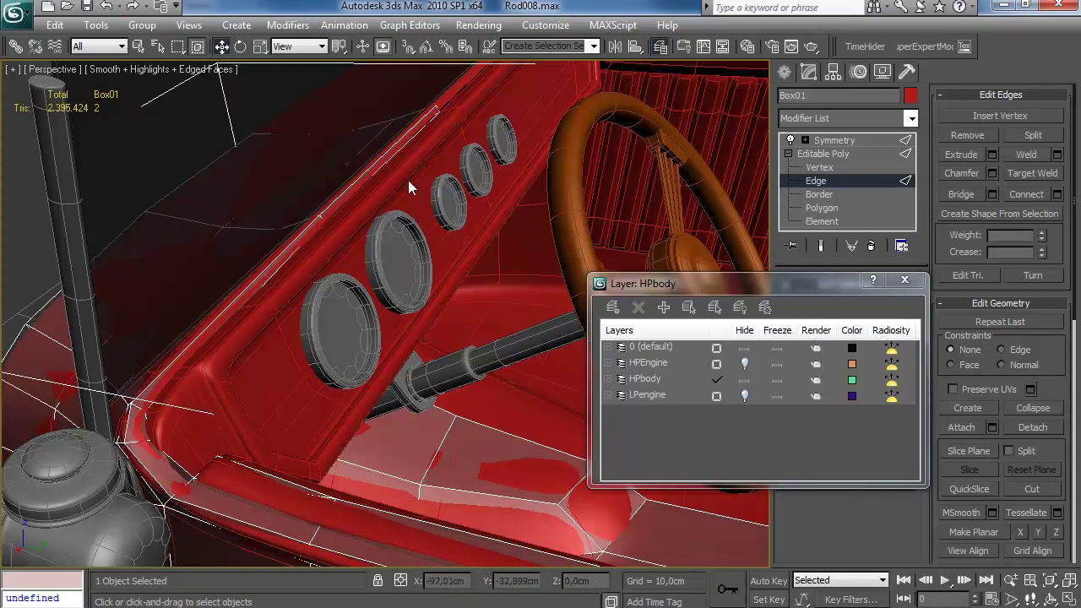
click(303, 222)
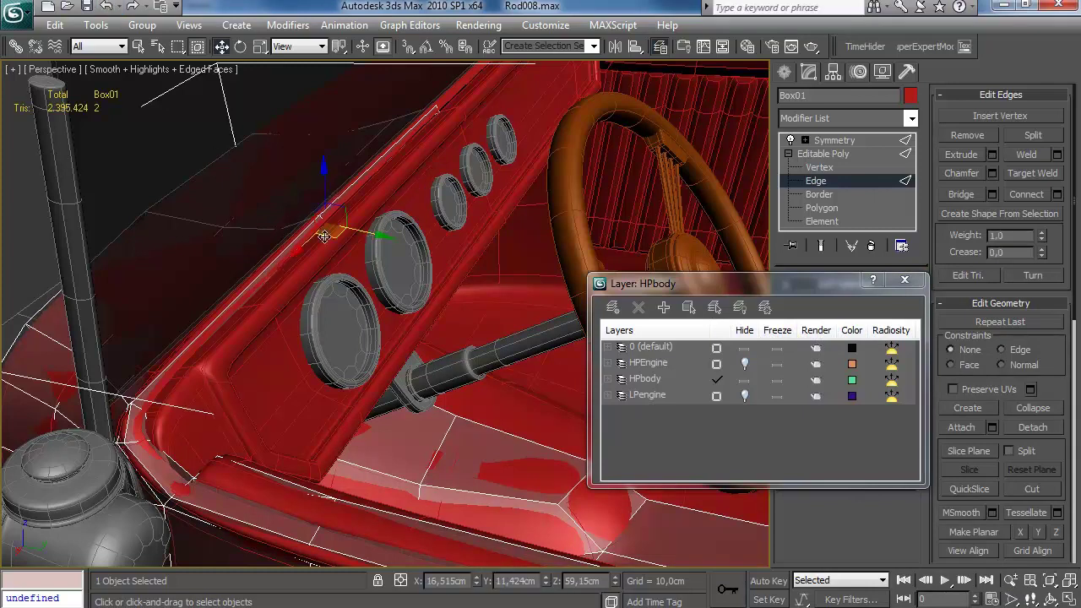
alt+middle_drag(175, 376, 268, 310)
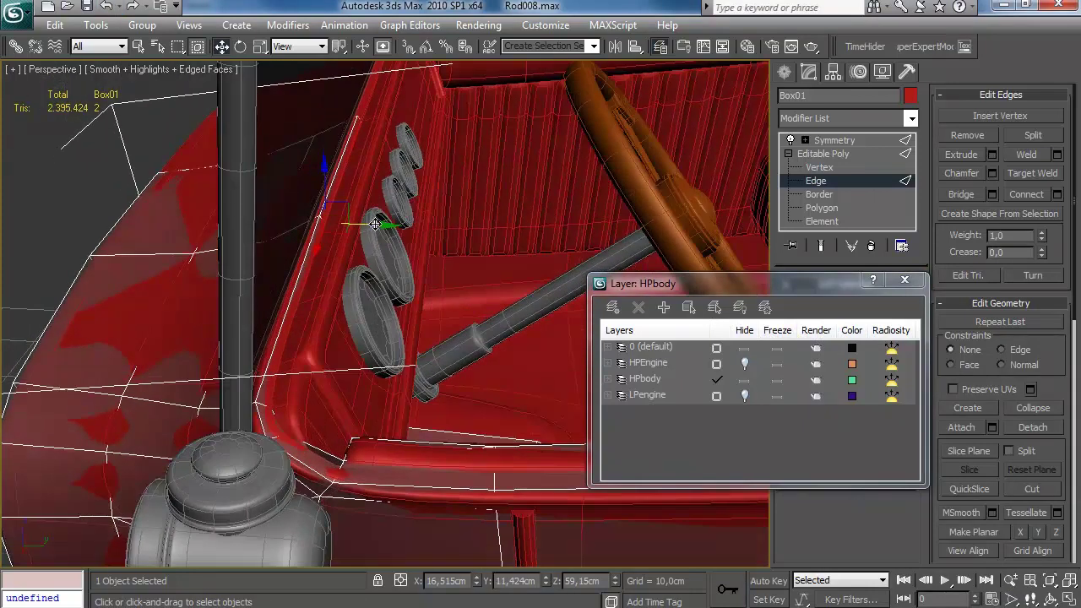
alt+middle_drag(640, 255, 241, 404)
click(107, 6)
Step: Hide the HPbody layer to expose the thin strip of Box01 along the cowl's rear edge
click(744, 381)
click(410, 260)
click(107, 7)
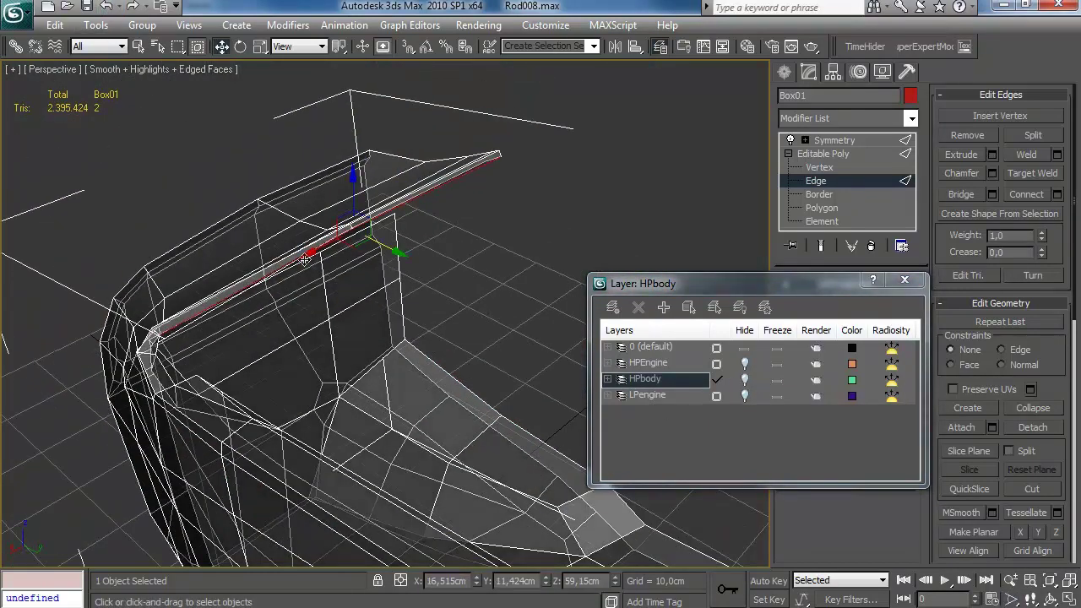
alt+middle_drag(278, 222, 319, 292)
alt+middle_drag(403, 245, 173, 245)
Step: Select the polygons of the narrow strip along the cowl's rear edge and delete them
click(820, 208)
click(413, 272)
alt+middle_drag(414, 272, 439, 274)
ctrl+click(228, 252)
ctrl+click(134, 255)
ctrl+click(93, 283)
key(ctrl+z)
alt+middle_drag(107, 273, 67, 284)
key(Delete)
Step: Show the HPbody layer and close the layer manager
alt+middle_drag(211, 210, 380, 500)
scroll(375, 407, up, 3)
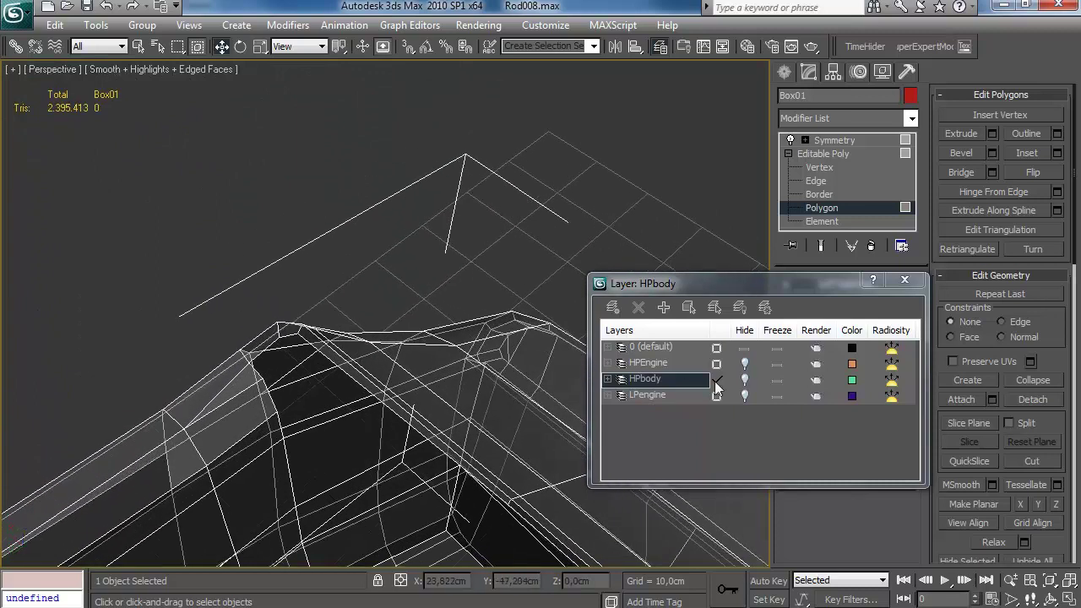
click(744, 380)
click(904, 280)
Step: Extrude the two edges along the cowl's rear edge back over the dashboard's top rim
alt+middle_drag(667, 329, 414, 354)
scroll(506, 327, down, 7)
scroll(460, 385, up, 4)
scroll(456, 385, down, 5)
scroll(508, 387, up, 6)
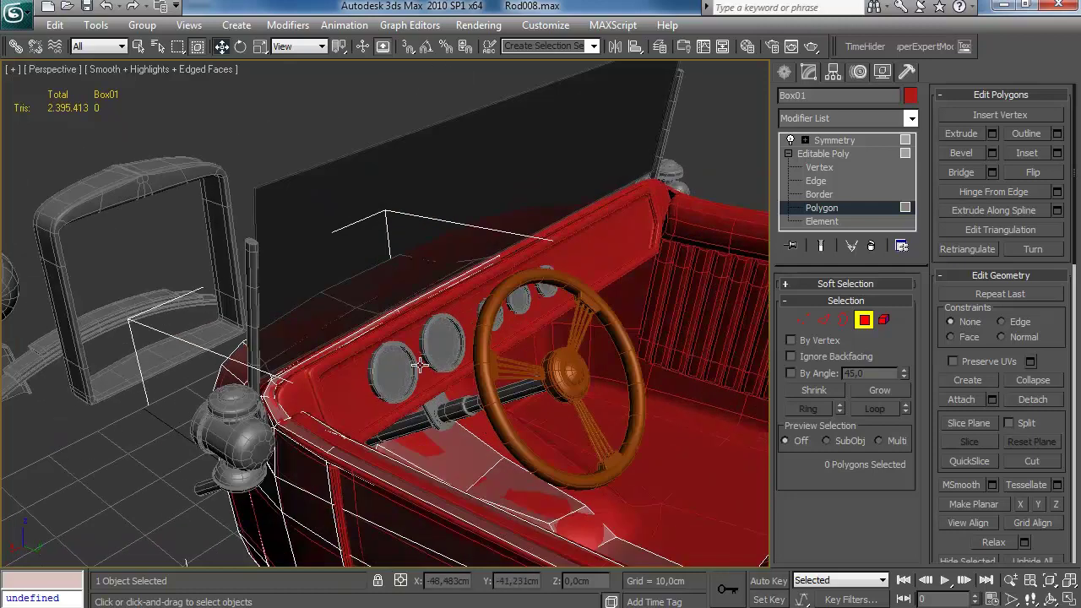
scroll(415, 355, up, 5)
click(823, 320)
drag(481, 280, 484, 281)
alt+middle_drag(484, 281, 557, 267)
drag(485, 267, 470, 273)
alt+middle_drag(470, 273, 407, 336)
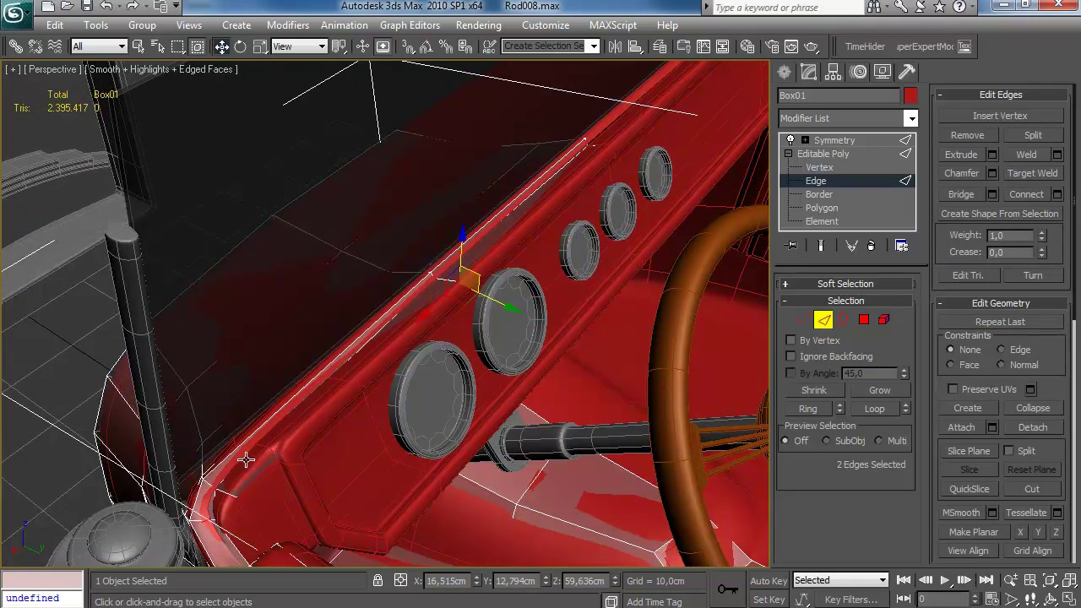
Step: Connect the new rim strip's long edges near the dashboard's outer corner with one segment and a slide of about -75
middle_drag(483, 370, 474, 331)
mouse_move(475, 331)
alt+middle_down()
mouse_move(486, 318)
mouse_move(474, 334)
alt+middle_up()
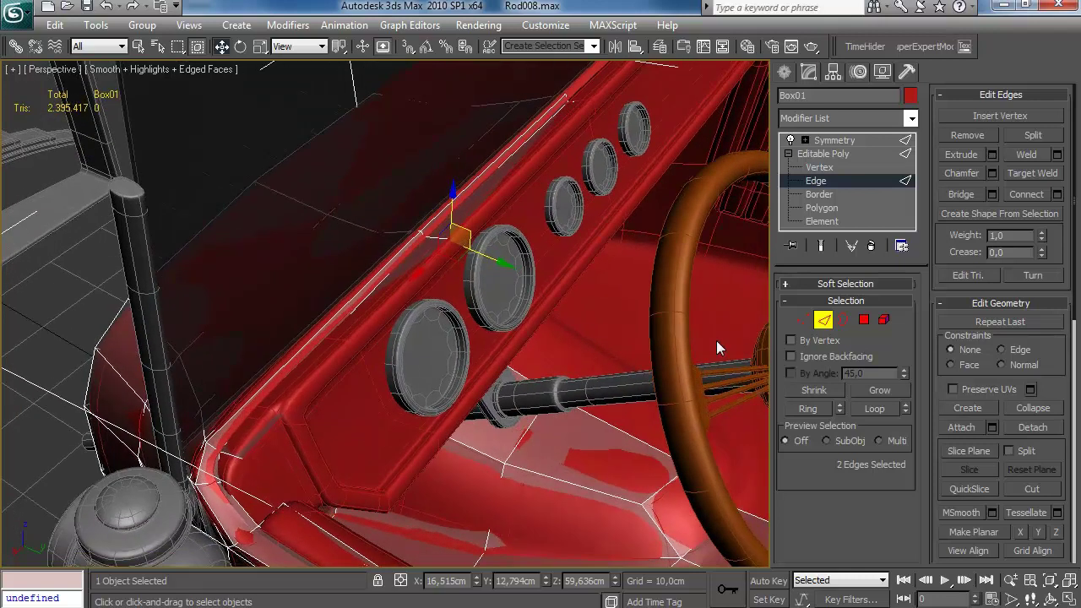
click(235, 438)
click(1055, 194)
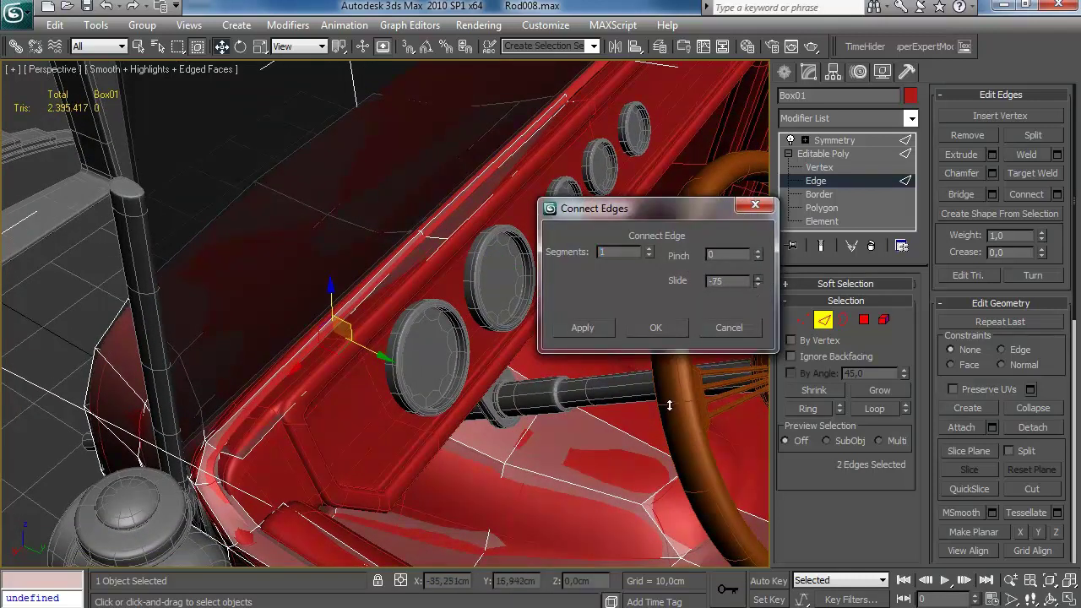
click(655, 327)
Step: Move the rim strip's edges near the outer corner to follow the dashboard's rounded upper rim
ctrl+click(457, 230)
alt+middle_drag(366, 336, 332, 326)
click(162, 394)
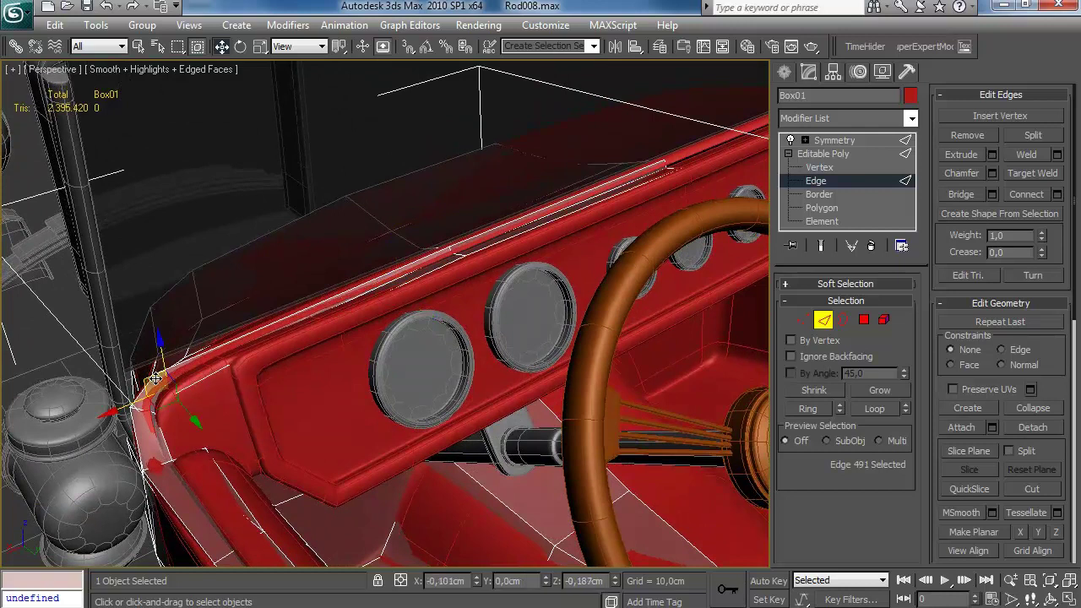
alt+middle_drag(262, 343, 242, 417)
click(238, 370)
click(238, 370)
alt+middle_drag(219, 358, 292, 374)
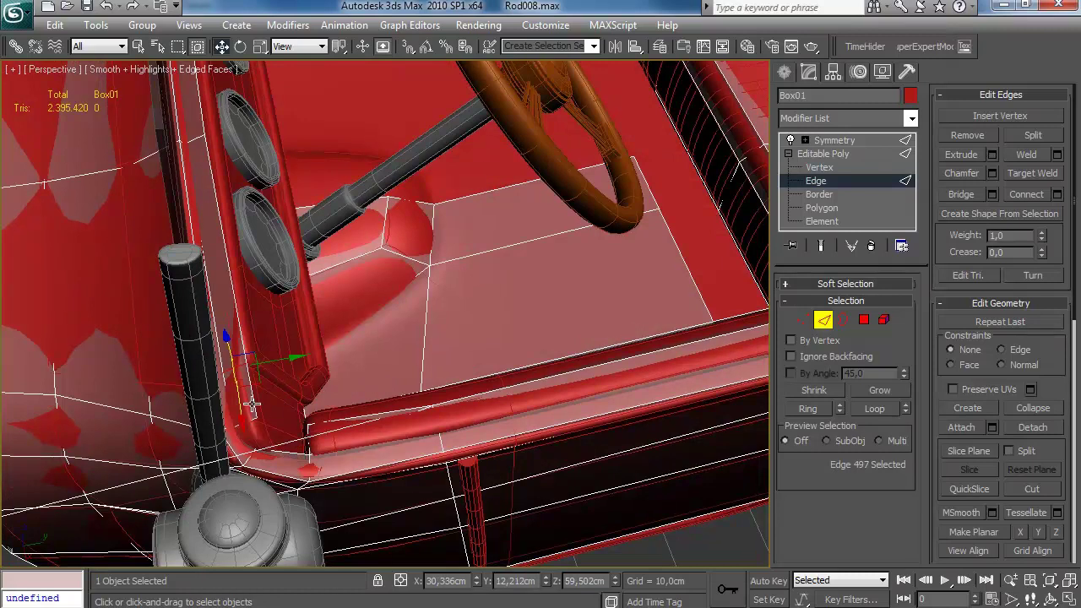
drag(289, 384, 284, 388)
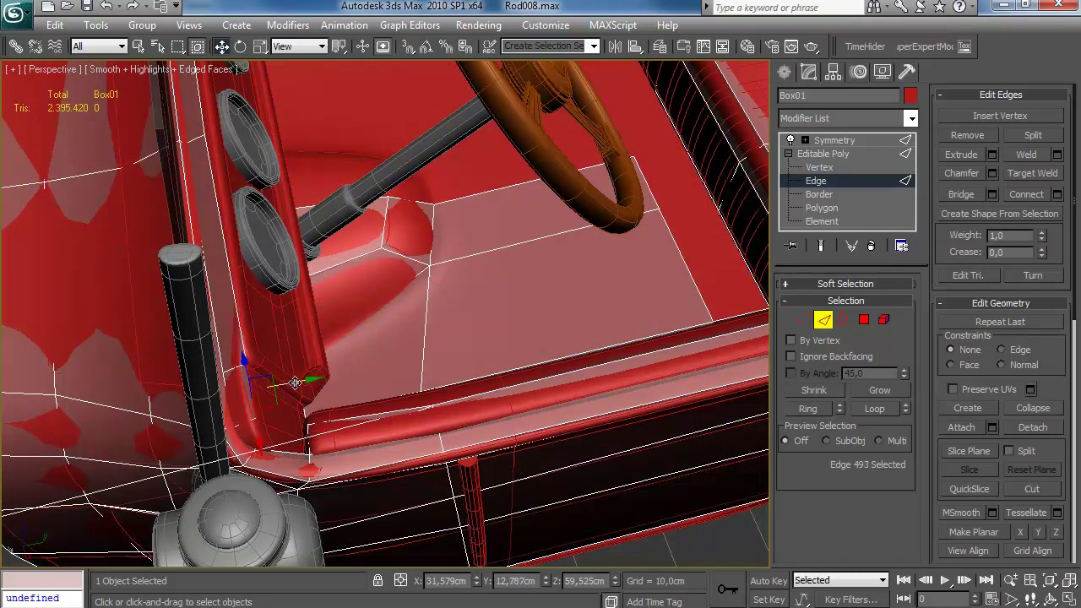
Step: Extrude the rim strip's two inner edges down over the dashboard's face to its lower edge
alt+middle_drag(292, 383, 275, 331)
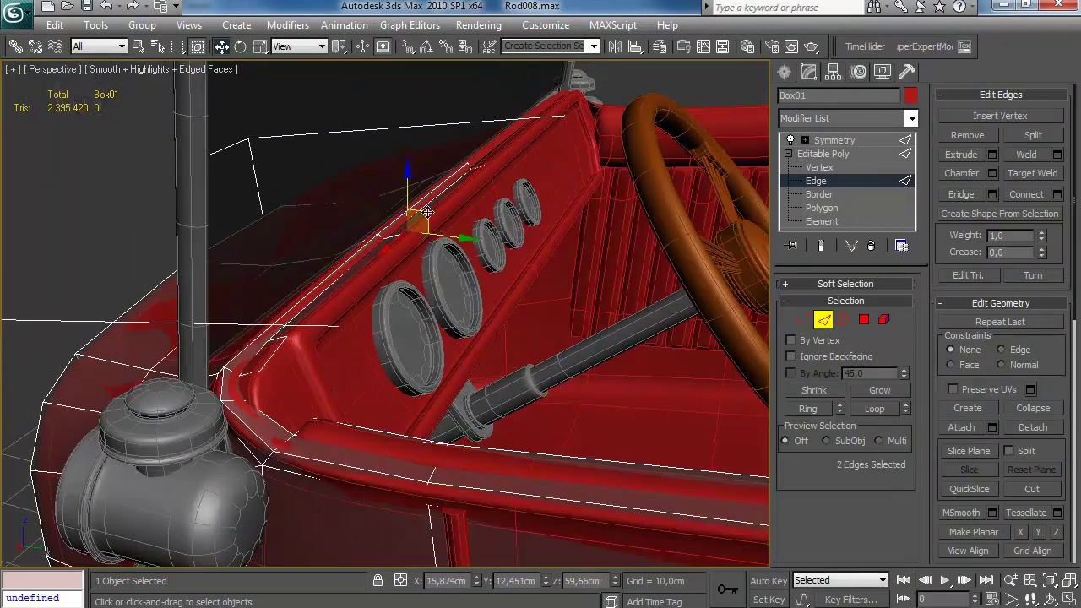
alt+middle_drag(477, 352, 352, 353)
drag(408, 330, 402, 337)
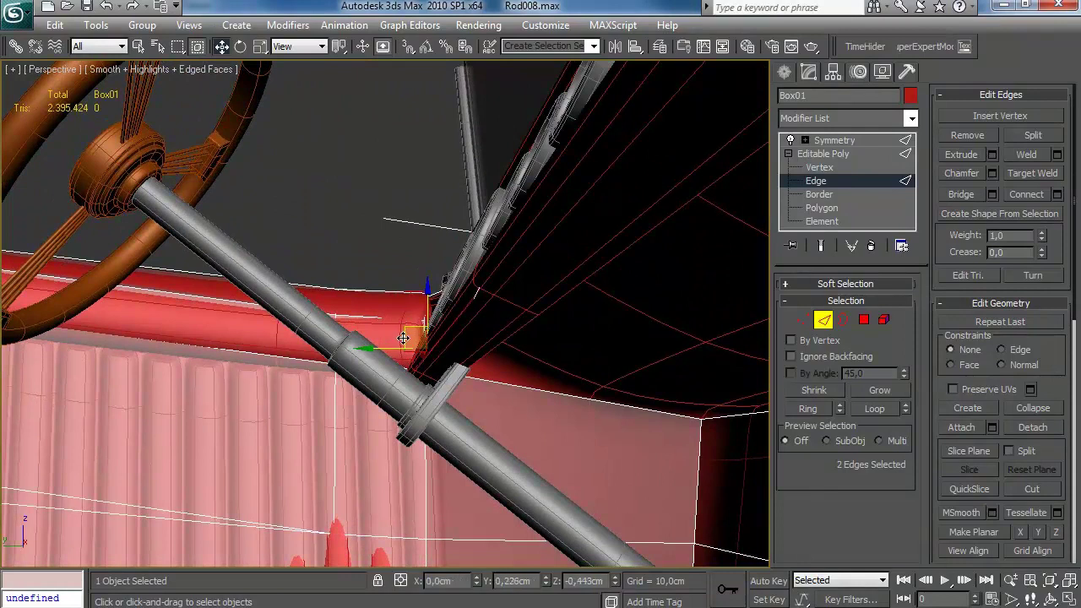
alt+middle_drag(406, 336, 473, 362)
Step: Connect three edges across the dashboard face with one segment and a slide of -25, and move its lower outer vertex inward to the dashboard's edge
click(165, 347)
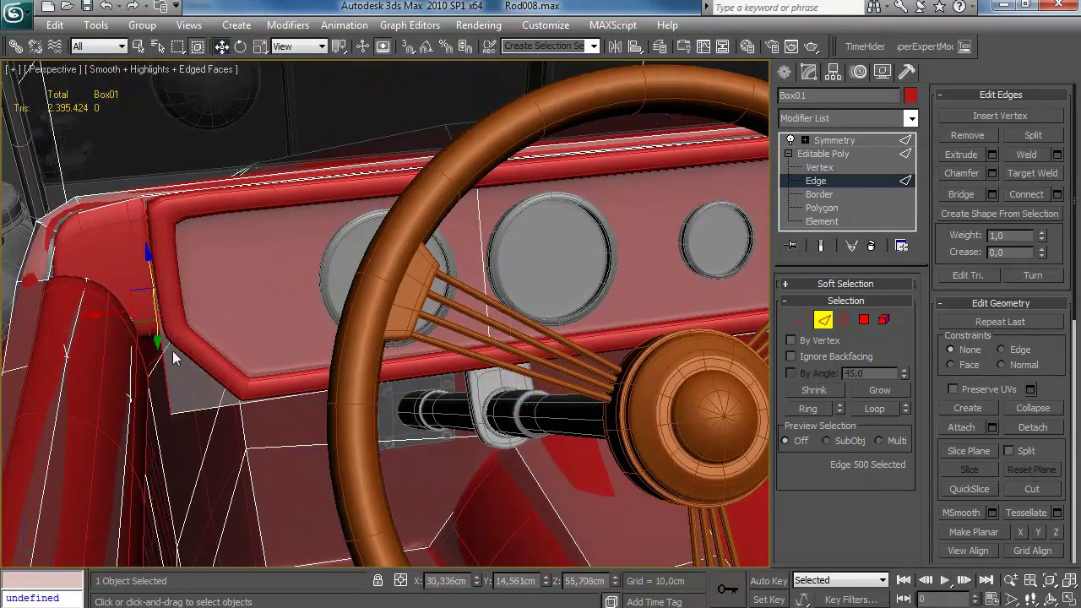
click(1056, 195)
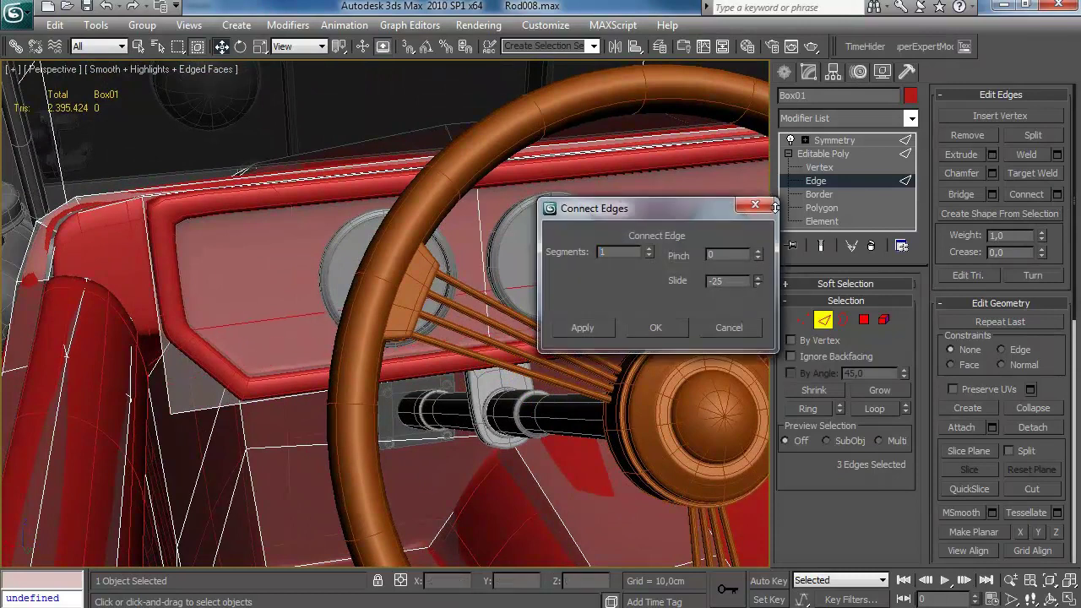
click(673, 325)
key(1)
click(171, 414)
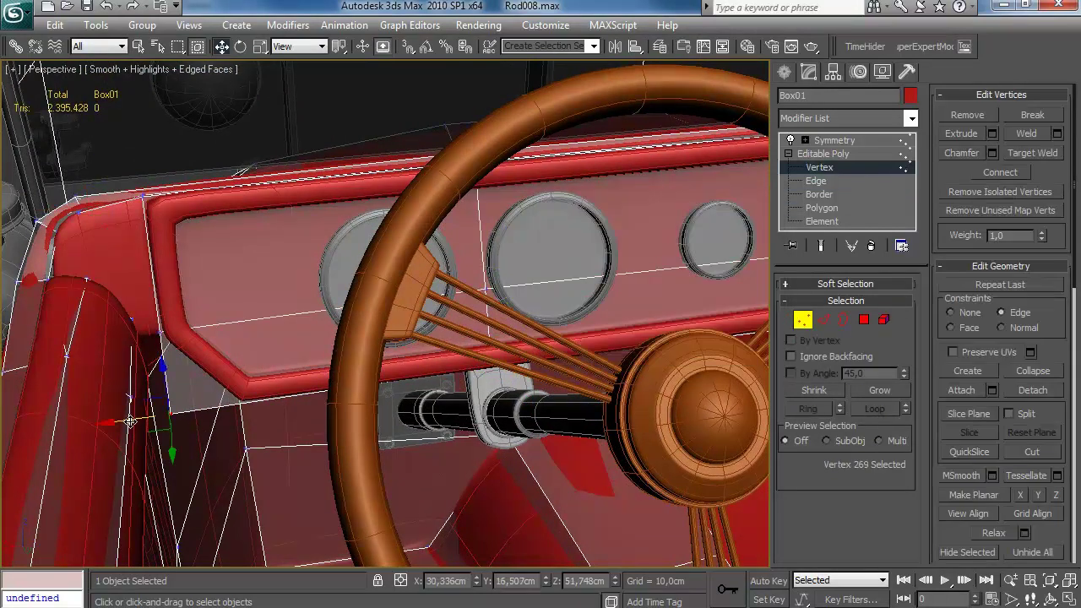
drag(131, 420, 203, 412)
Step: Extrude the three edges along the dashboard face's lower border underneath the dashboard
alt+middle_drag(193, 369, 179, 268)
click(823, 320)
click(237, 382)
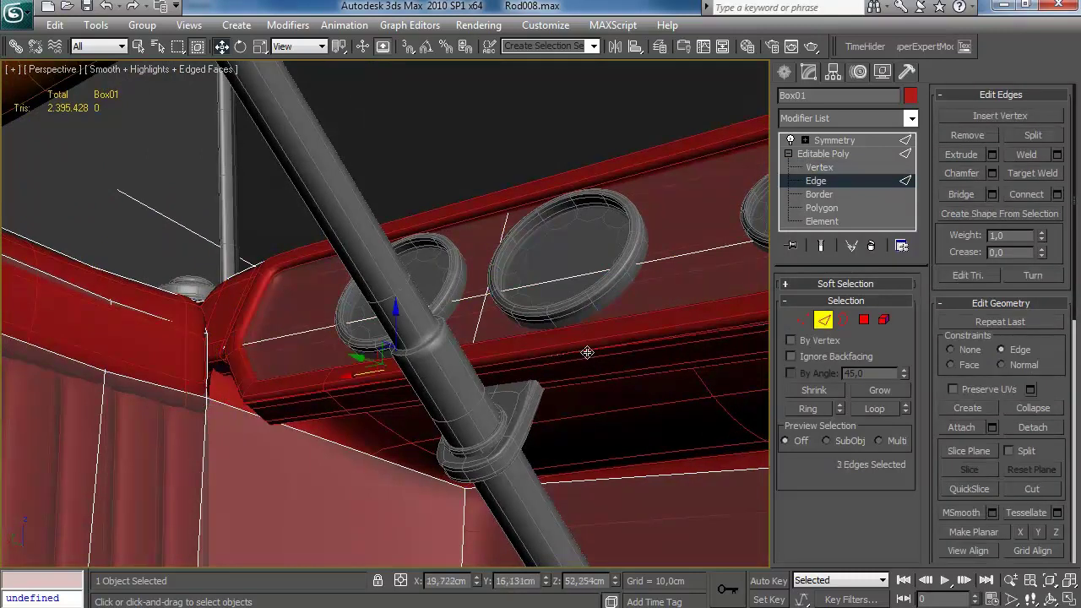
click(994, 156)
drag(684, 253, 678, 250)
click(664, 321)
Step: Bridge the extruded edges under the dashboard to the firewall's upper edges
alt+middle_drag(422, 337, 411, 305)
click(950, 196)
key(ctrl+z)
click(953, 192)
alt+middle_drag(648, 261, 542, 306)
Step: Move the firewall's middle vertical edge sideways toward the steering column and adjust its vertices
click(541, 313)
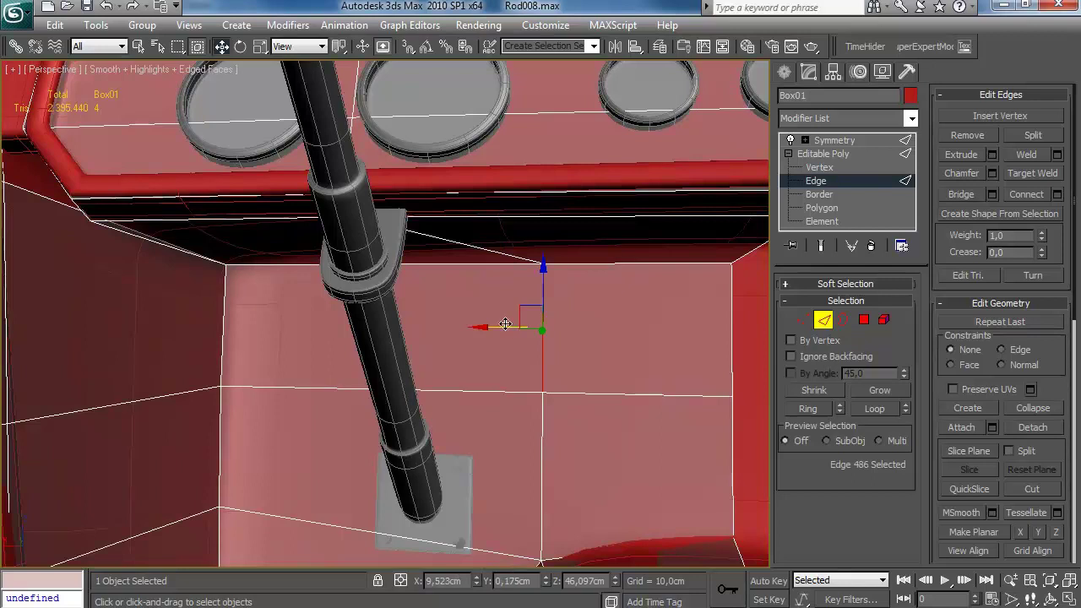
drag(429, 330, 408, 330)
key(1)
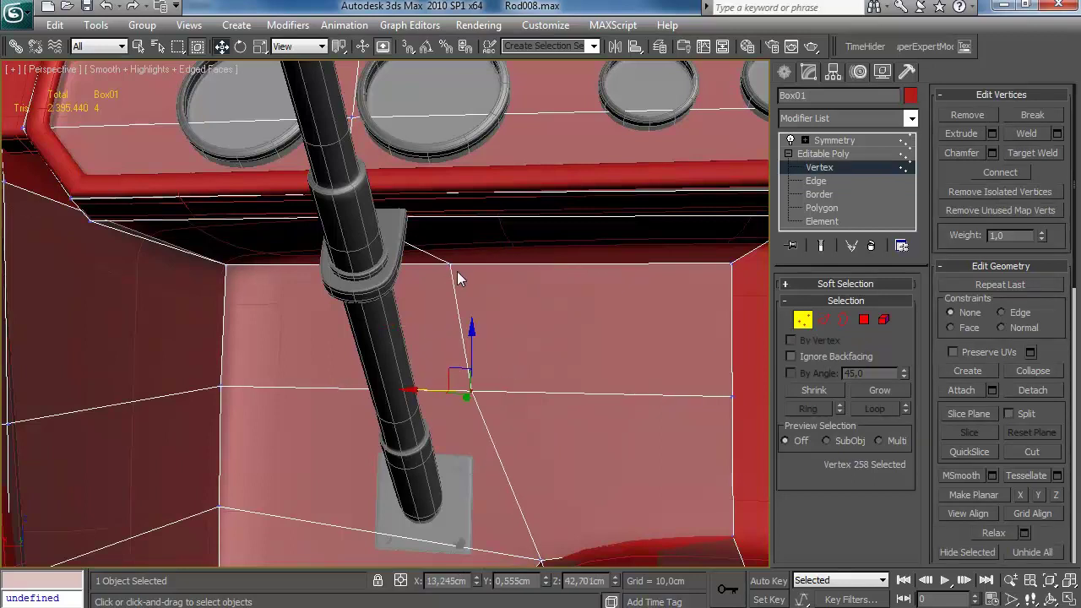
click(464, 300)
alt+middle_drag(464, 301, 511, 291)
Step: Extrude the dashboard face's outer edge sideways toward the body side and target-weld its upper vertex to the rim strip
scroll(457, 296, down, 5)
scroll(380, 319, up, 4)
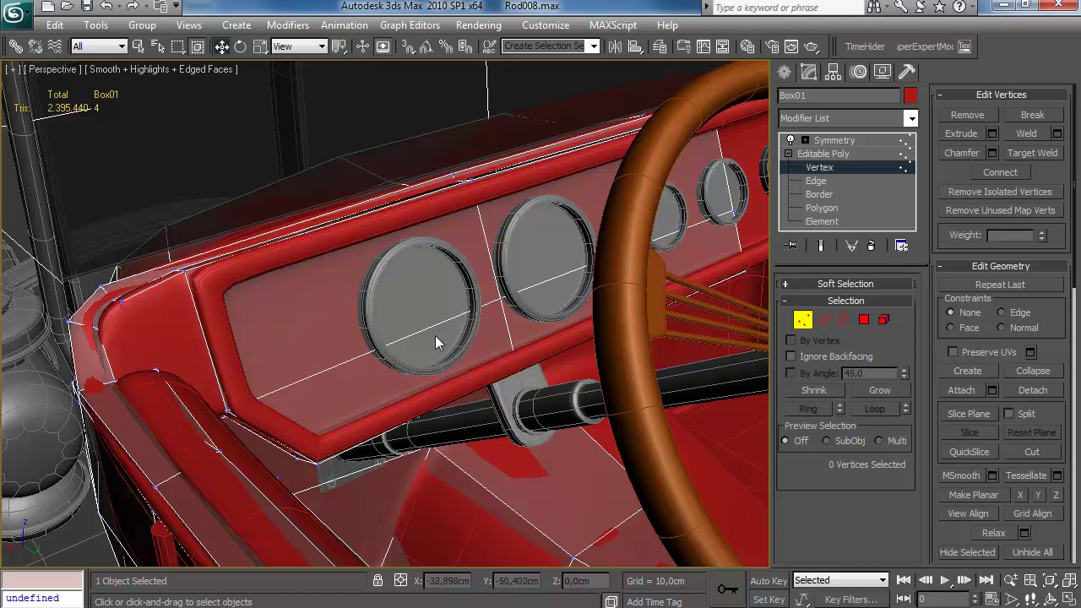
alt+middle_drag(411, 331, 437, 337)
click(824, 321)
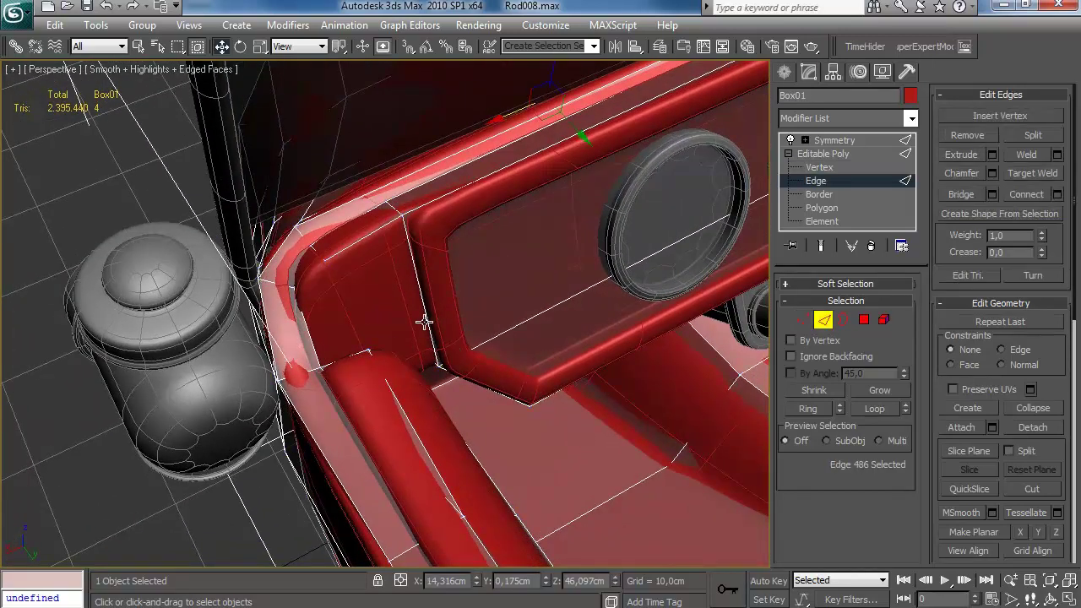
shift+drag(395, 315, 315, 338)
click(802, 321)
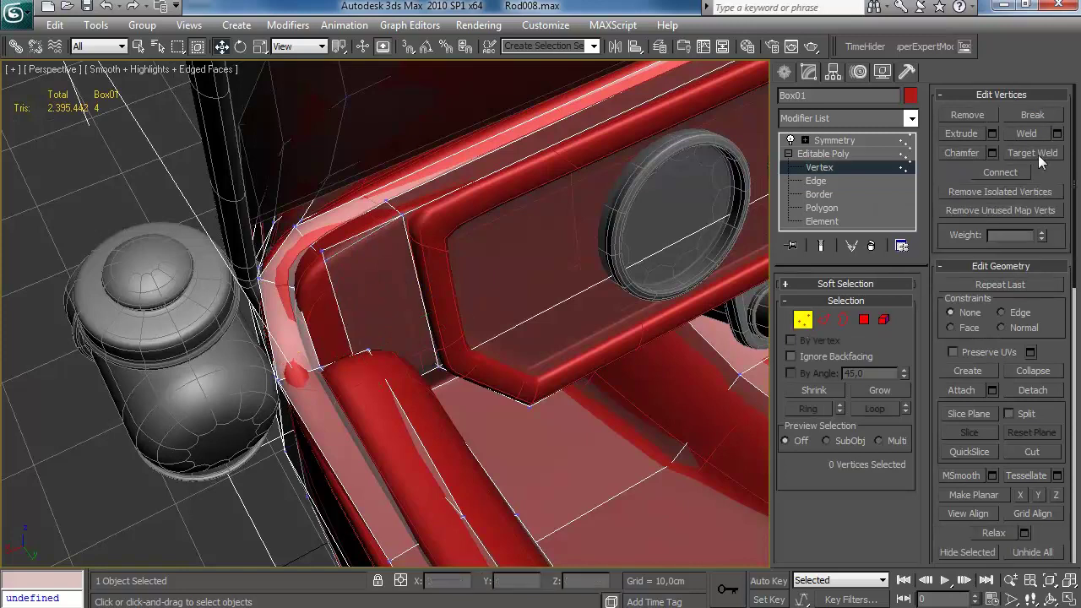
right_click(325, 263)
Step: Fit the new side panel's vertices to the corner where the dashboard meets the door padding's front end
alt+middle_drag(324, 262, 367, 275)
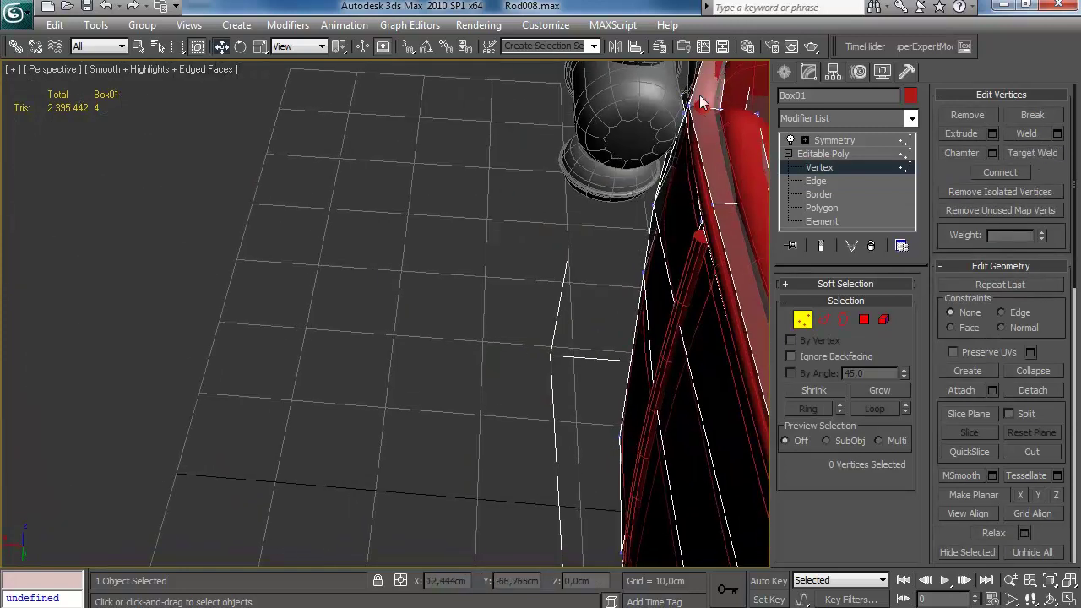
click(686, 137)
key(z)
mouse_move(687, 137)
alt+middle_down()
mouse_move(534, 281)
mouse_move(425, 249)
mouse_move(530, 375)
mouse_move(480, 383)
mouse_move(463, 432)
mouse_move(584, 284)
mouse_move(569, 248)
mouse_move(454, 200)
mouse_move(417, 351)
mouse_move(460, 323)
mouse_move(343, 253)
alt+middle_up()
key(F3)
click(321, 277)
key(F3)
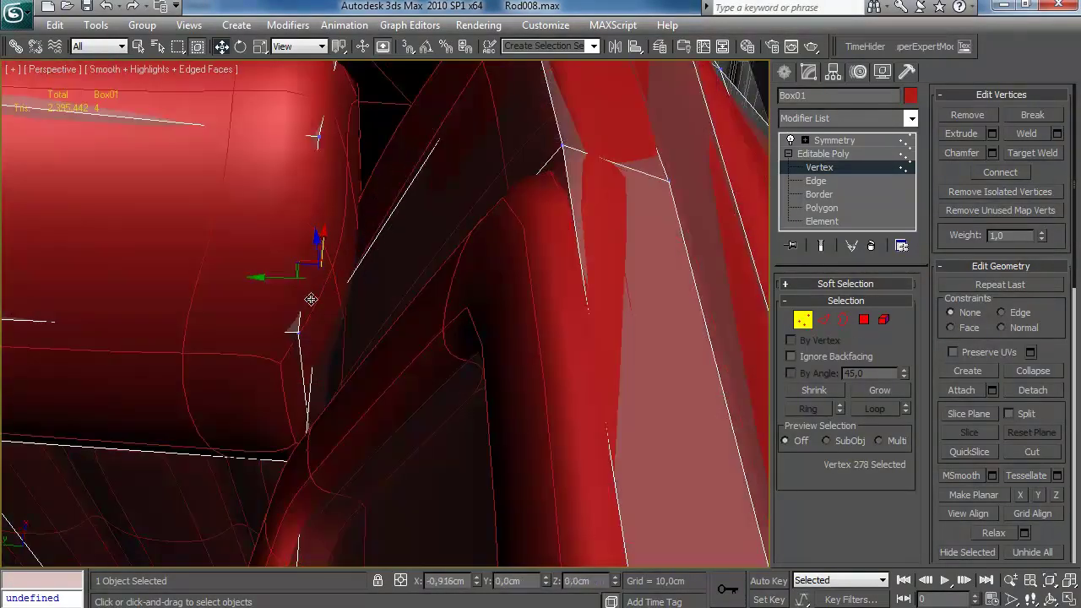
alt+middle_drag(374, 324, 439, 302)
click(314, 371)
click(300, 321)
right_click(301, 322)
mouse_move(302, 323)
alt+middle_down()
mouse_move(259, 429)
mouse_move(291, 339)
alt+middle_up()
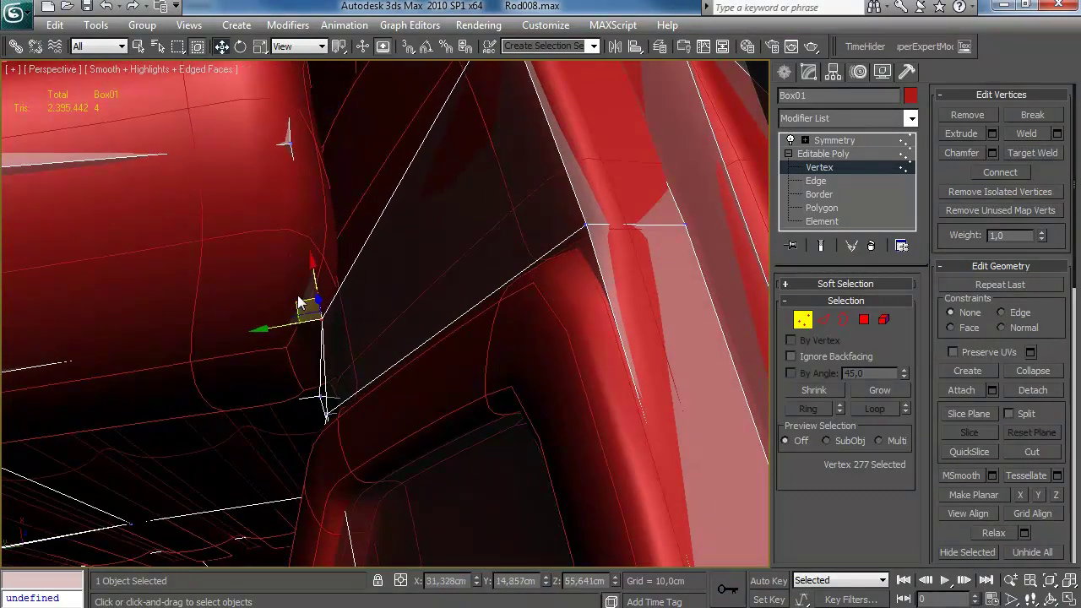
drag(300, 144, 298, 144)
Step: Extrude the side panel's outer edge toward the body rim and target-weld its free vertex to the rim's inner vertex
middle_drag(298, 145, 332, 342)
click(825, 323)
click(376, 294)
alt+middle_drag(319, 152, 169, 254)
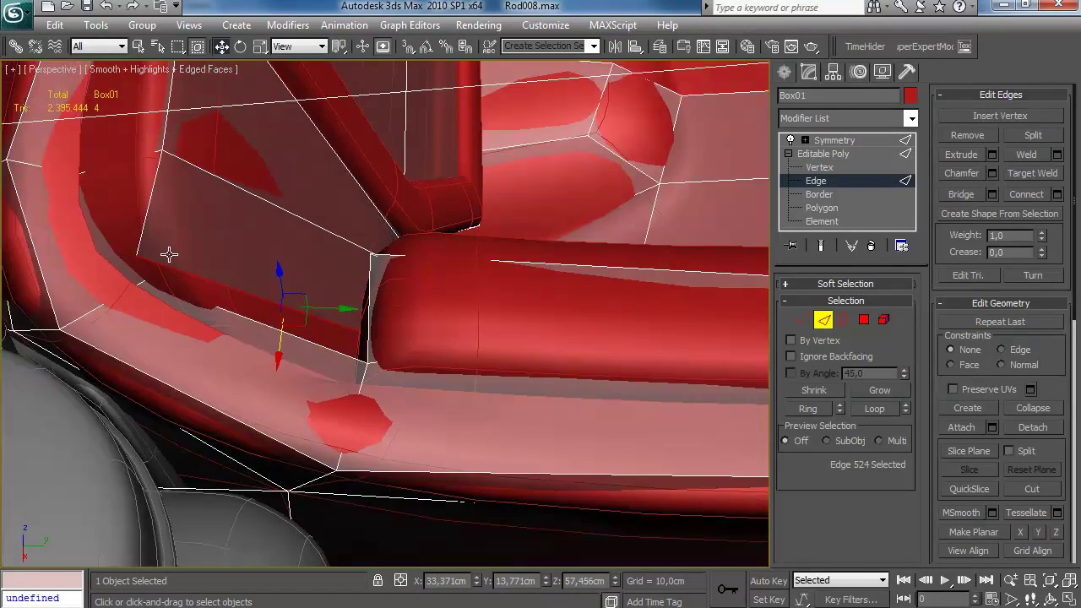
click(801, 323)
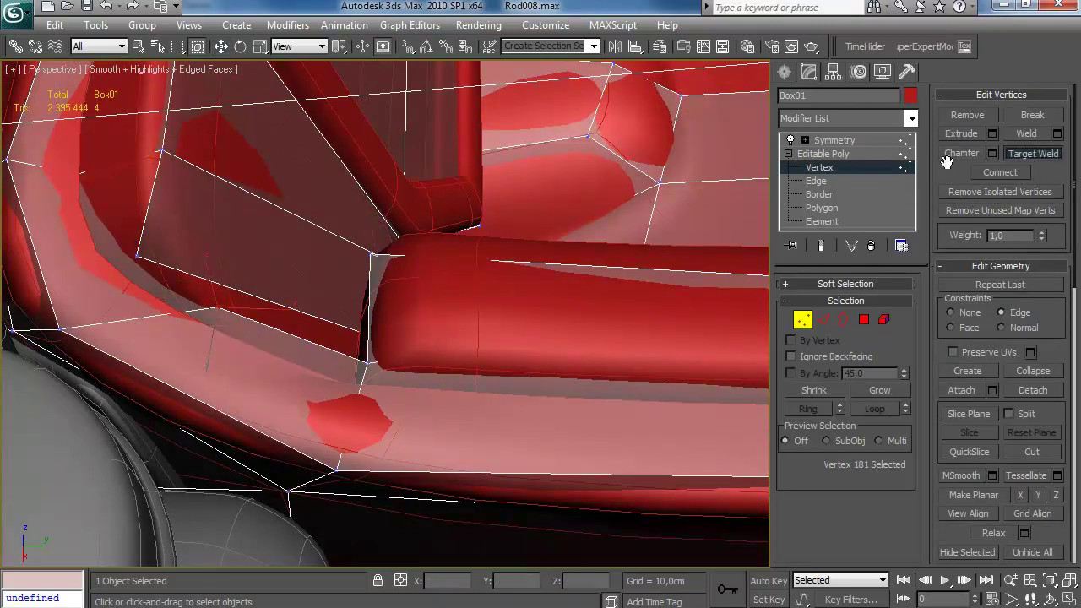
drag(137, 255, 217, 308)
key(w)
Step: Examine the open corner between the dashboard side panel, the body rim and the door padding from several angles
alt+middle_drag(217, 307, 358, 349)
scroll(270, 354, down, 5)
scroll(367, 275, up, 5)
middle_drag(367, 275, 454, 414)
middle_drag(543, 367, 400, 319)
scroll(401, 319, up, 4)
click(822, 320)
click(424, 274)
alt+middle_drag(424, 275, 560, 277)
click(842, 320)
alt+middle_drag(553, 334, 446, 407)
key(1)
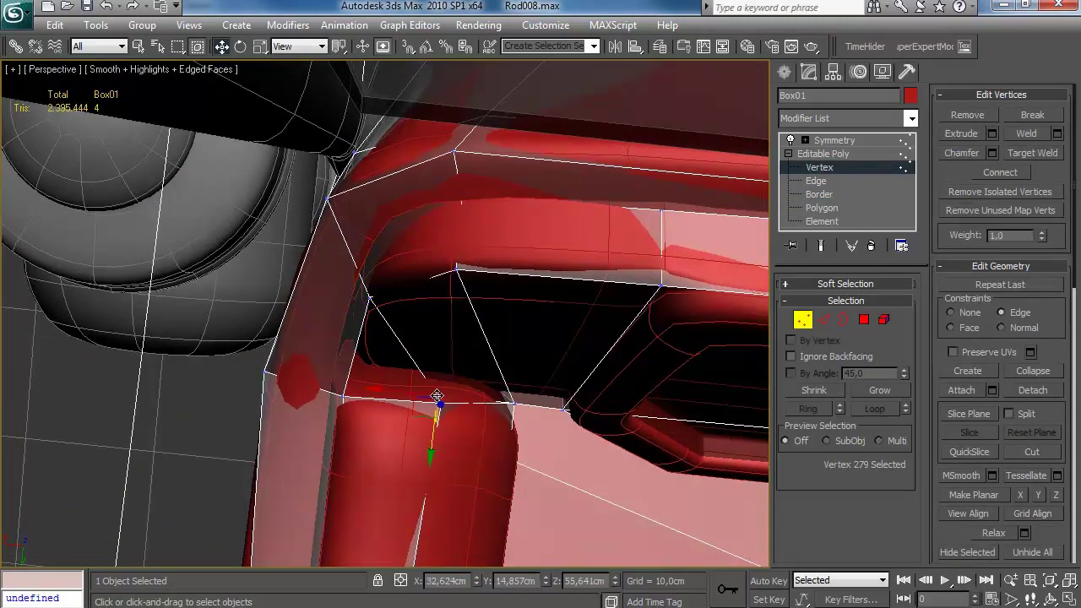
alt+middle_drag(386, 387, 268, 318)
key(shift+x)
alt+middle_drag(394, 336, 358, 392)
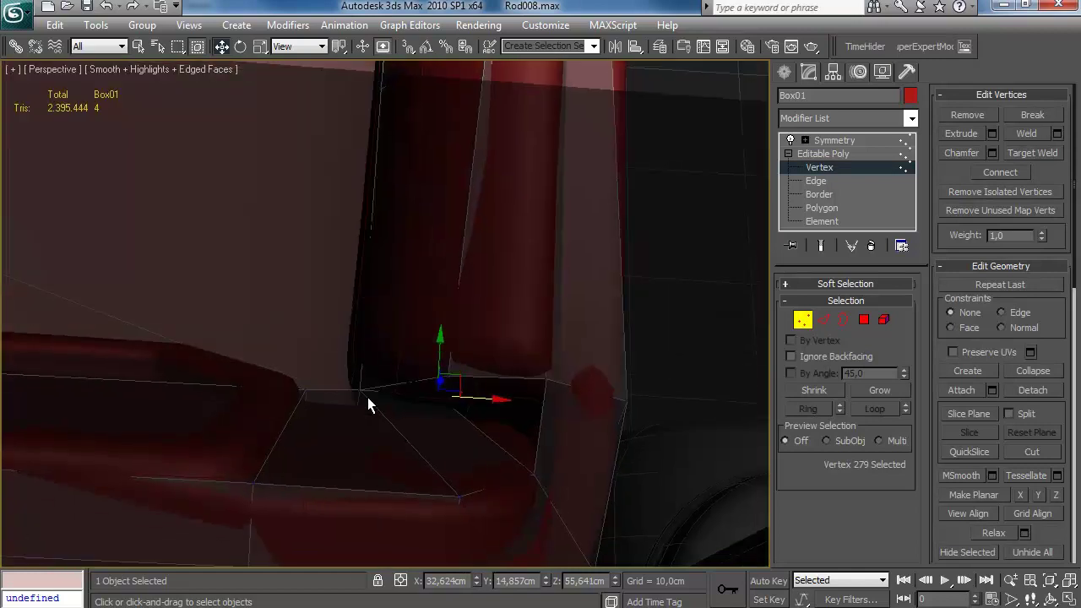
alt+middle_drag(527, 412, 676, 354)
Step: Bridge the side panel's open edge to the body rim's inner edge in front of the door padding
click(823, 321)
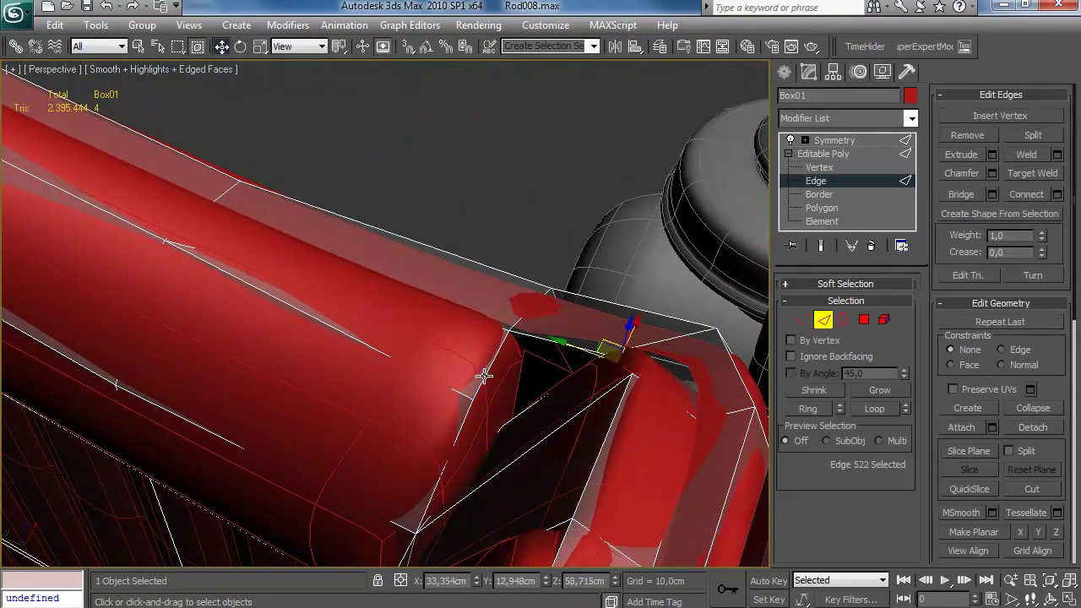
alt+middle_drag(564, 311, 541, 362)
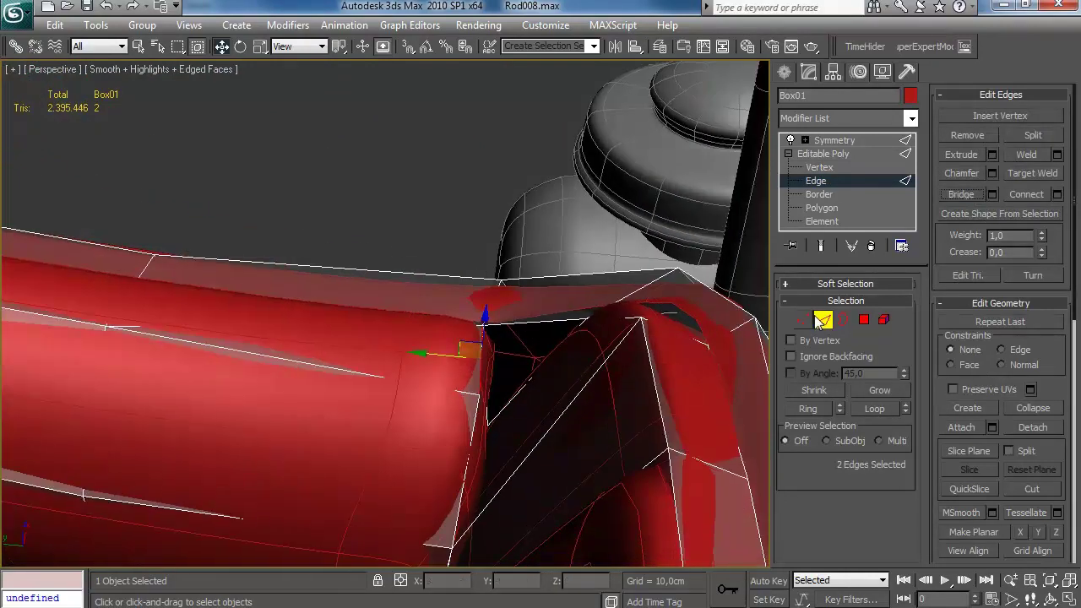
Step: Weld the overlapping vertices along the door padding's open border behind the dashboard corner
key(3)
alt+middle_drag(587, 325, 689, 375)
click(825, 322)
click(845, 324)
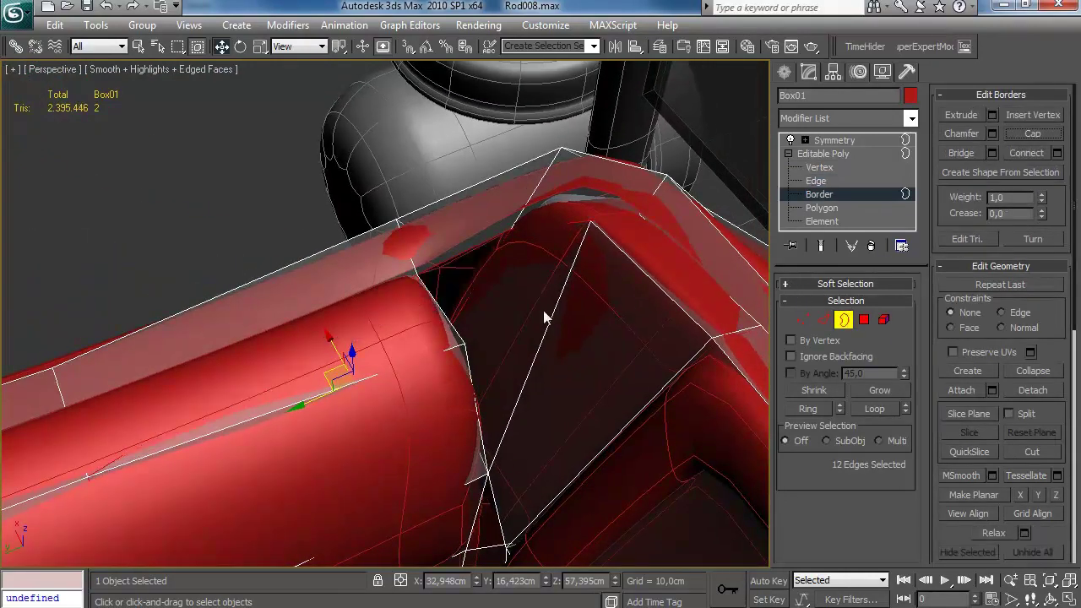
alt+middle_drag(629, 306, 483, 289)
key(1)
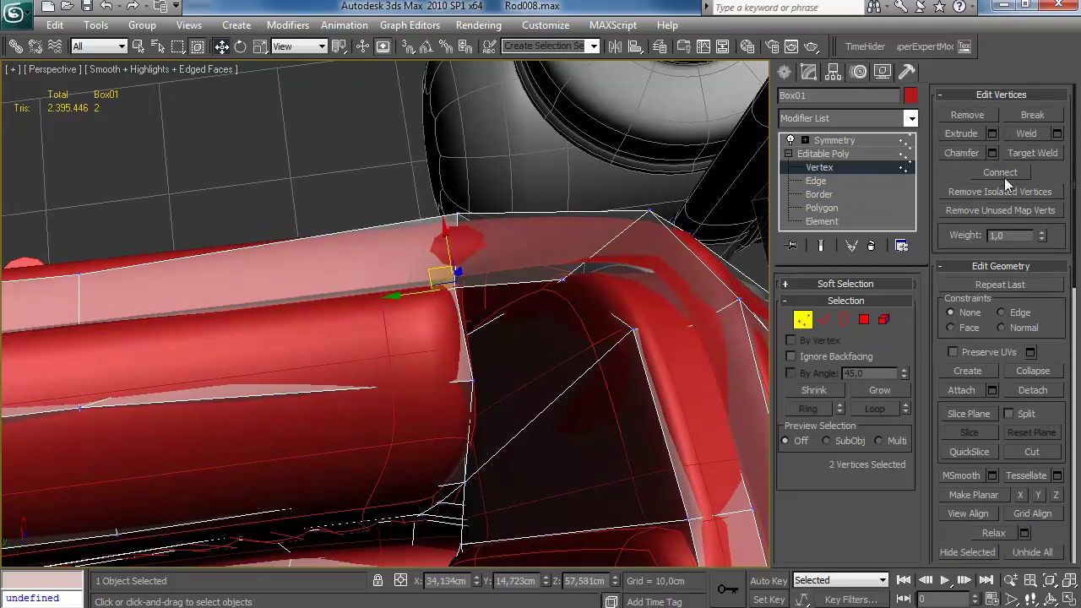
click(842, 317)
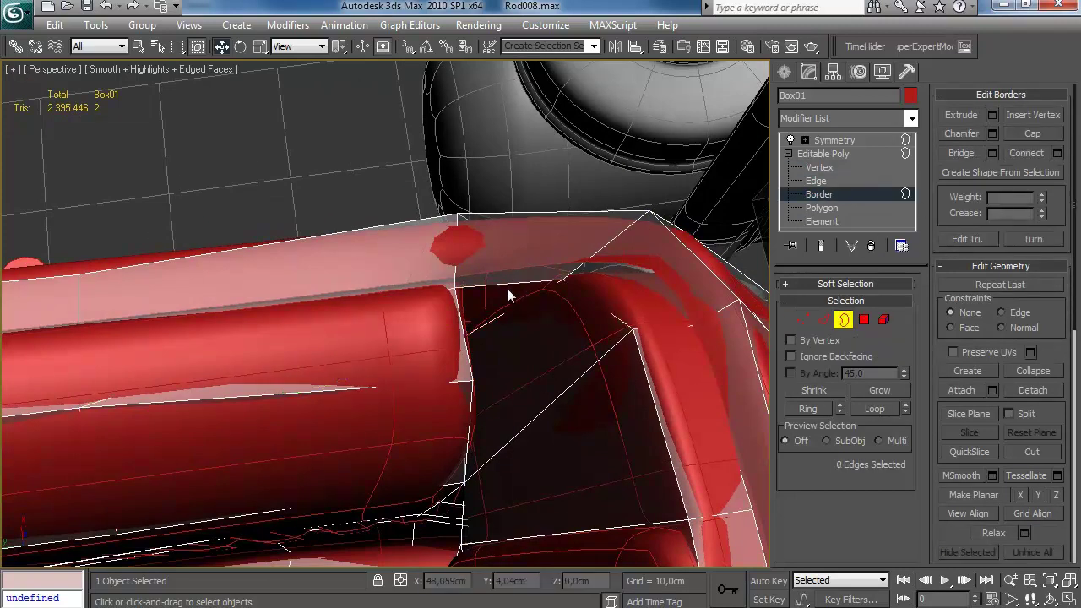
click(806, 326)
middle_drag(67, 413, 112, 407)
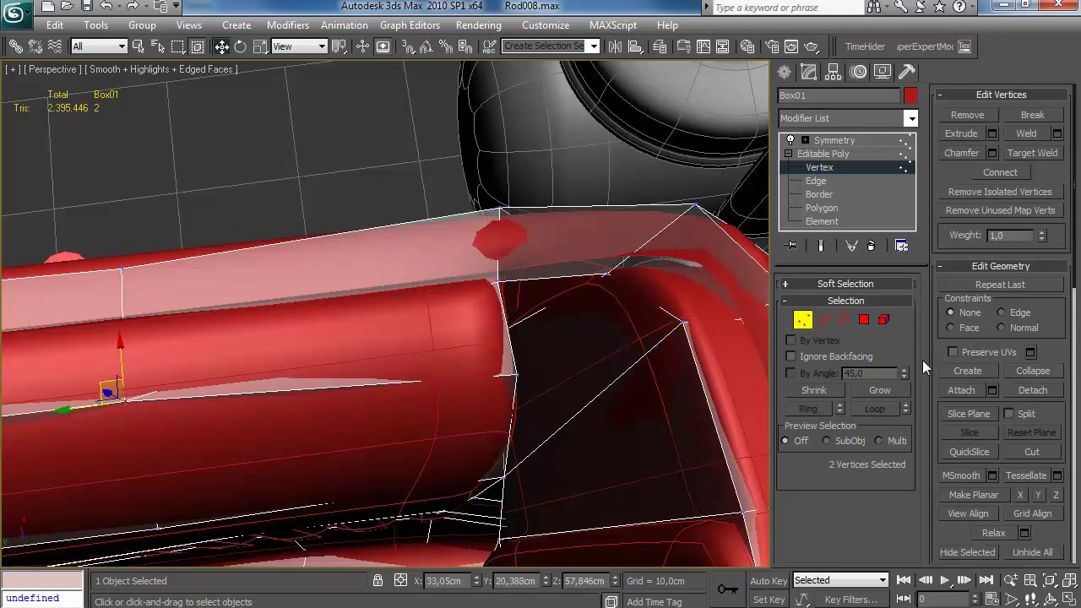
Step: Cap the remaining hole between the dashboard side panel and the body rim
click(828, 321)
click(846, 321)
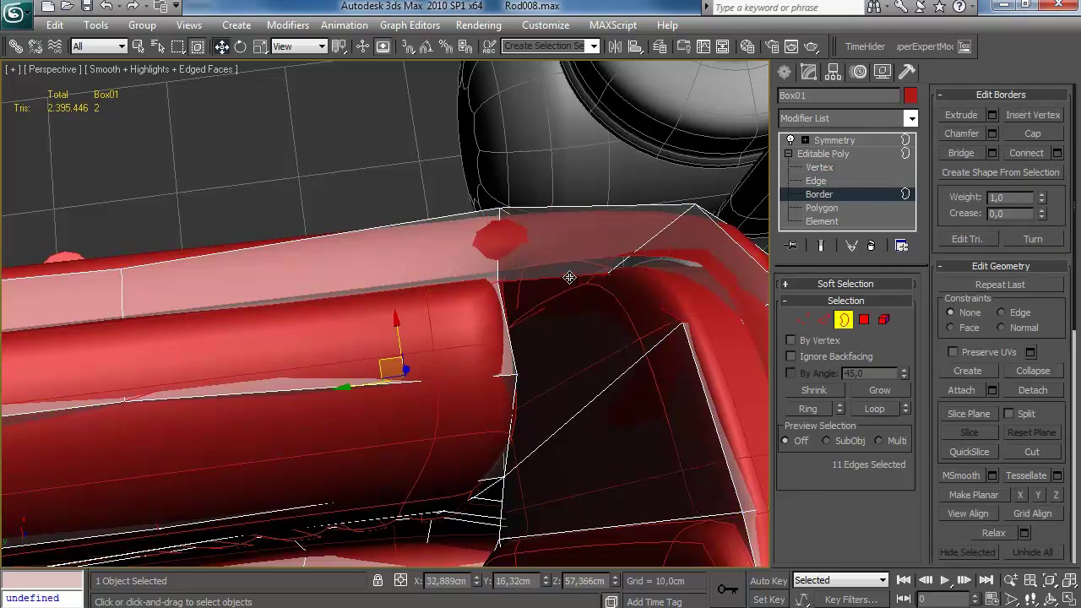
click(569, 277)
middle_drag(571, 280, 527, 284)
click(863, 319)
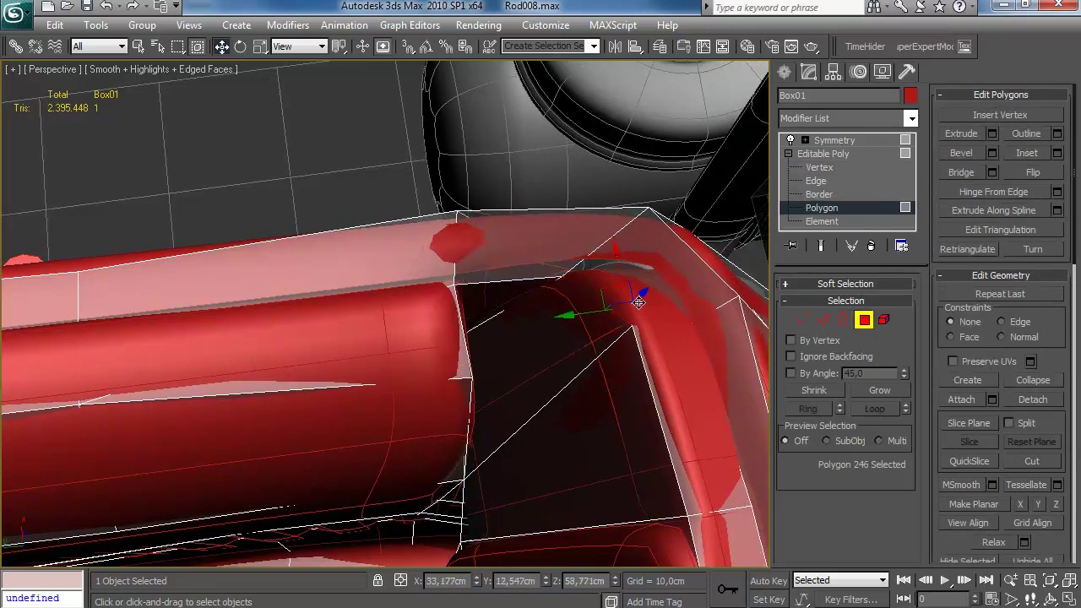
Step: Connect the two edges across the dashboard's outer corner and move the new edge outward and up to round the corner
mouse_move(659, 292)
alt+middle_down()
mouse_move(700, 301)
mouse_move(374, 307)
mouse_move(445, 305)
mouse_move(338, 291)
mouse_move(398, 292)
mouse_move(498, 265)
mouse_move(528, 281)
mouse_move(454, 292)
mouse_move(403, 374)
mouse_move(484, 384)
mouse_move(544, 317)
mouse_move(326, 368)
alt+middle_up()
click(823, 320)
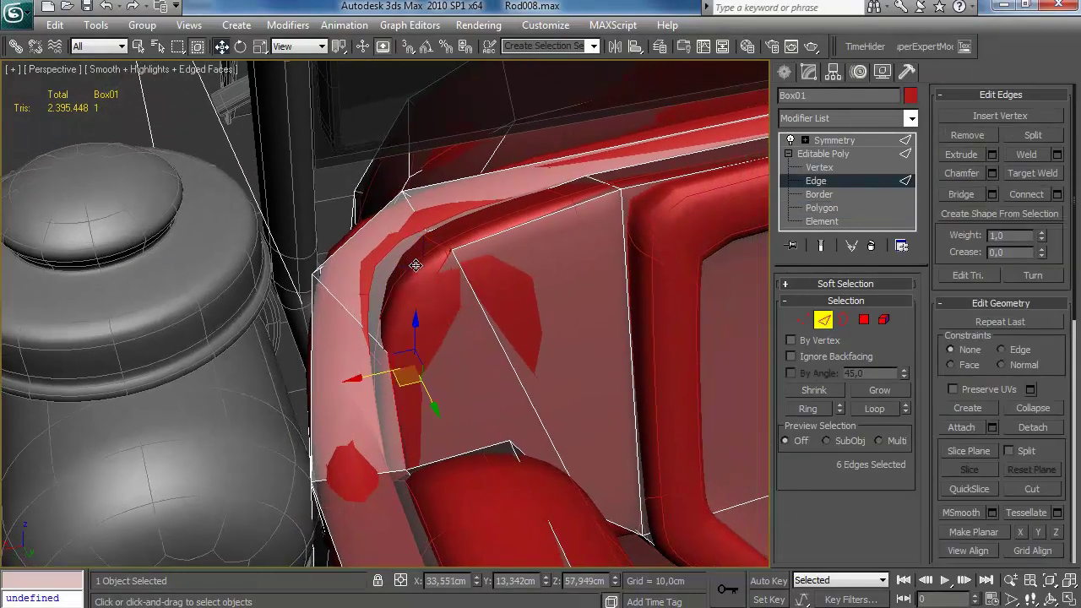
key(F3)
ctrl+click(428, 279)
key(F3)
alt+middle_drag(439, 282, 390, 274)
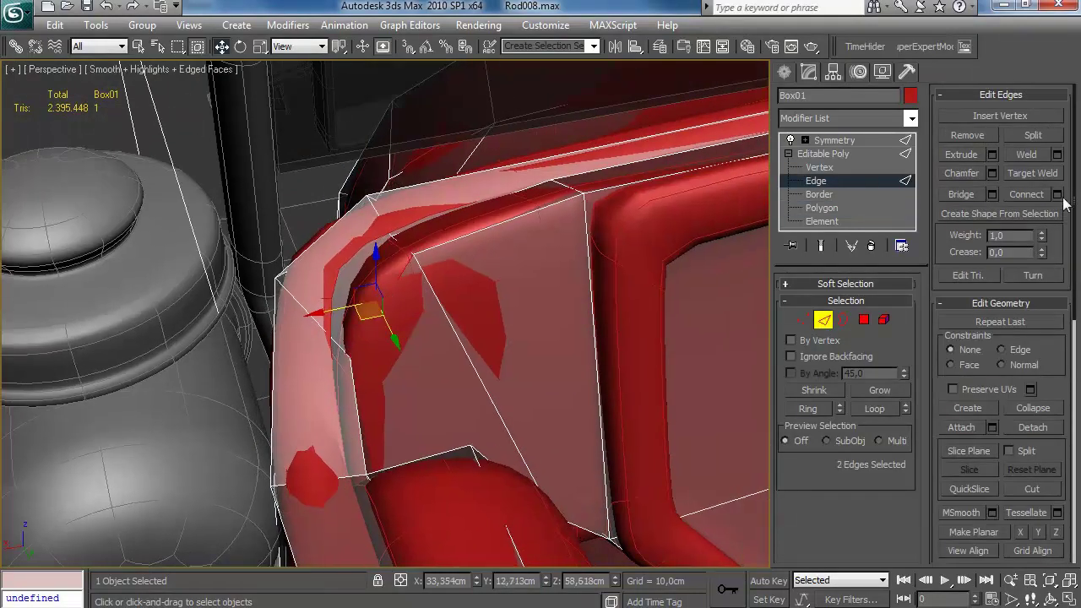
click(1057, 195)
click(655, 328)
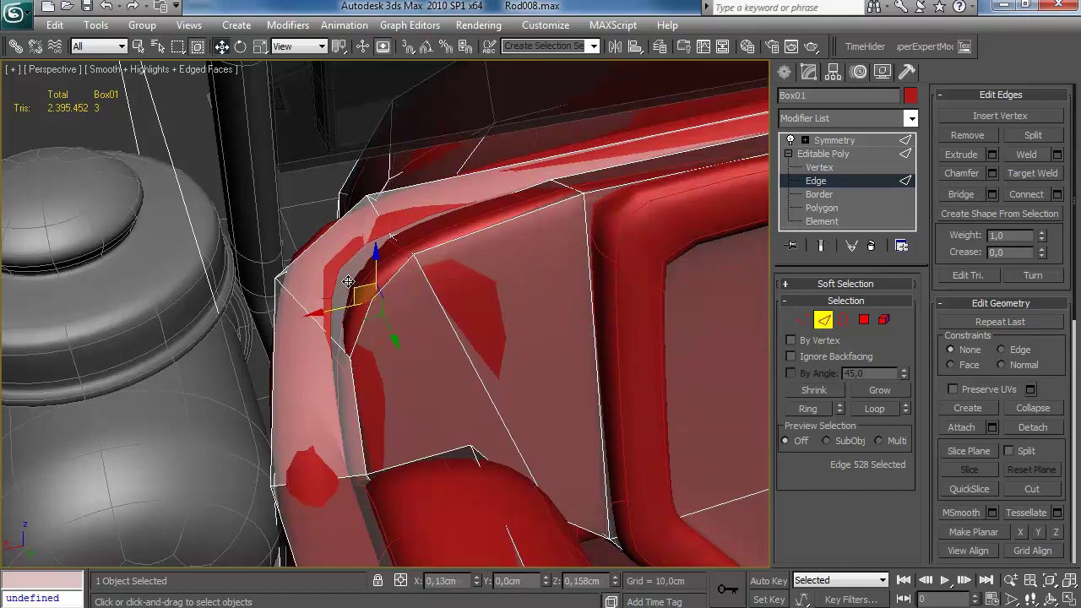
Step: Move the rounded corner's vertices to follow the high-poly transition between dashboard and body rim
alt+middle_drag(341, 277, 475, 290)
click(802, 320)
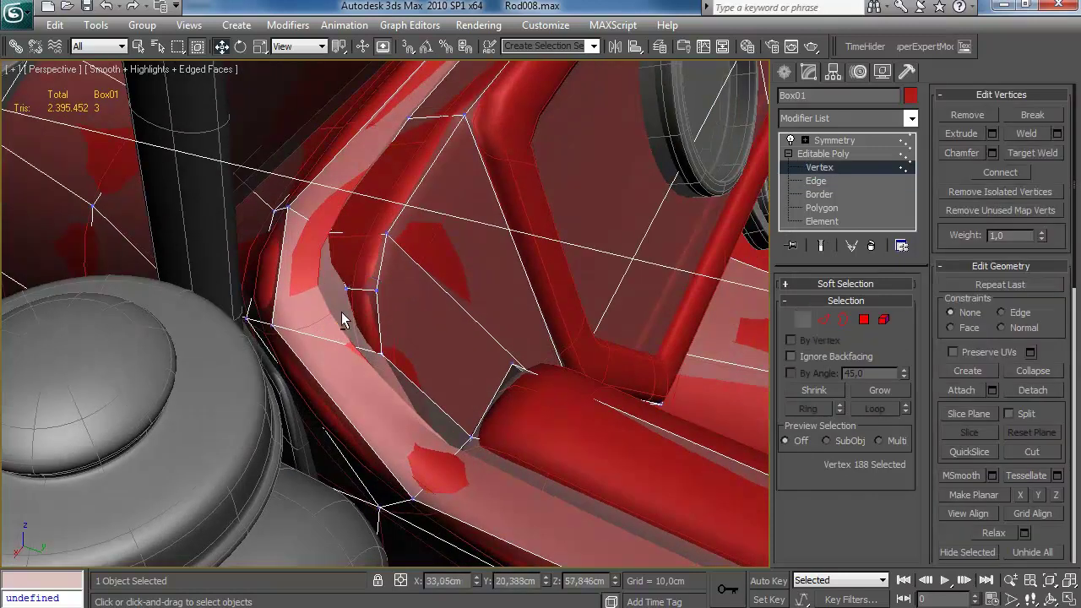
alt+middle_drag(343, 304, 397, 320)
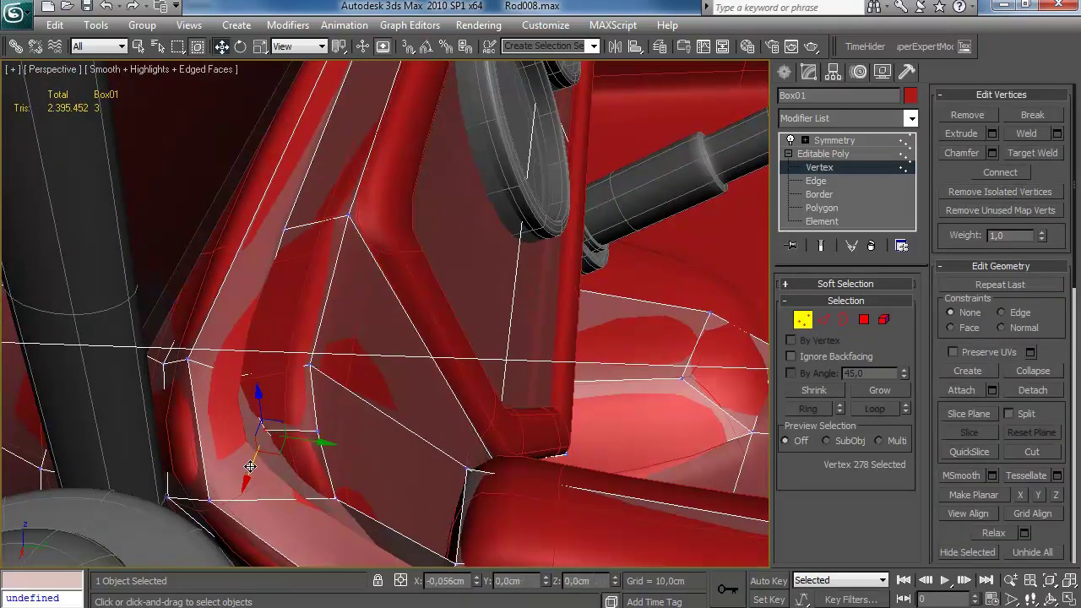
click(373, 370)
alt+middle_drag(374, 370, 478, 250)
scroll(457, 275, down, 5)
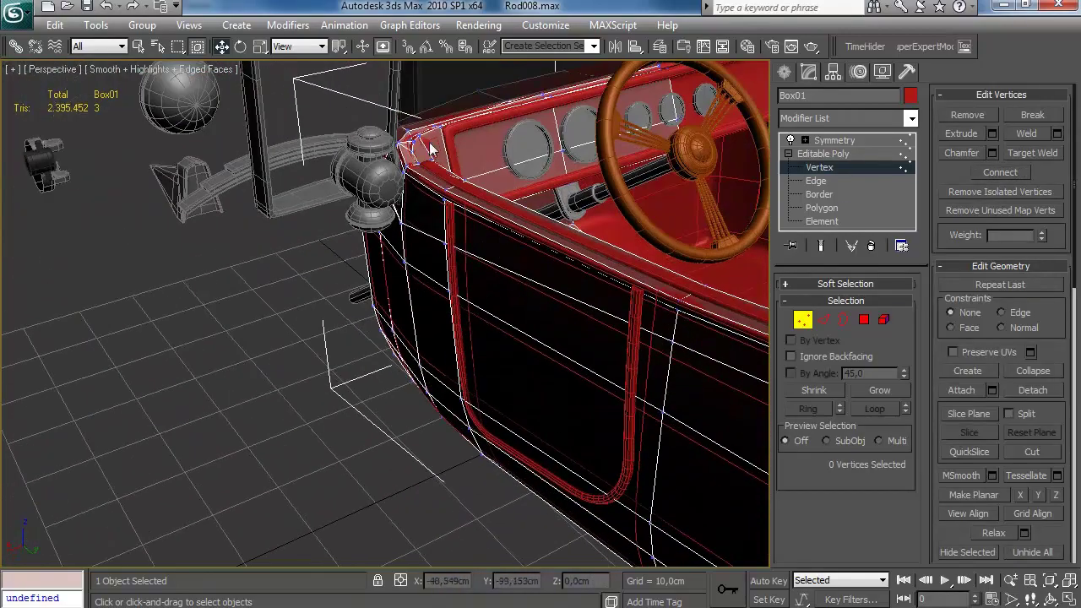
Step: Select the five footwell and firewall polygons around the steering column's base and nudge them along Y
key(z)
scroll(507, 281, down, 5)
alt+middle_drag(338, 324, 405, 215)
scroll(338, 318, up, 5)
key(2)
key(4)
click(342, 424)
ctrl+click(378, 323)
ctrl+click(345, 230)
ctrl+click(441, 314)
ctrl+click(437, 257)
alt+middle_drag(437, 256, 327, 306)
drag(317, 310, 319, 311)
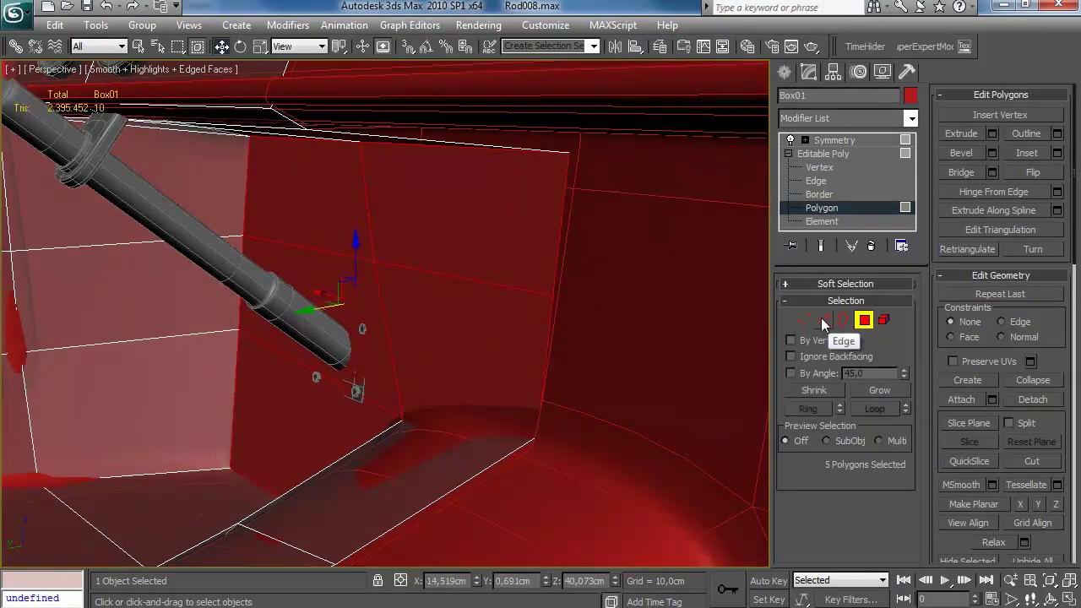
Step: Move the firewall's corner edges and its upper and lower vertices along Y to match the high-poly firewall
click(820, 319)
click(233, 369)
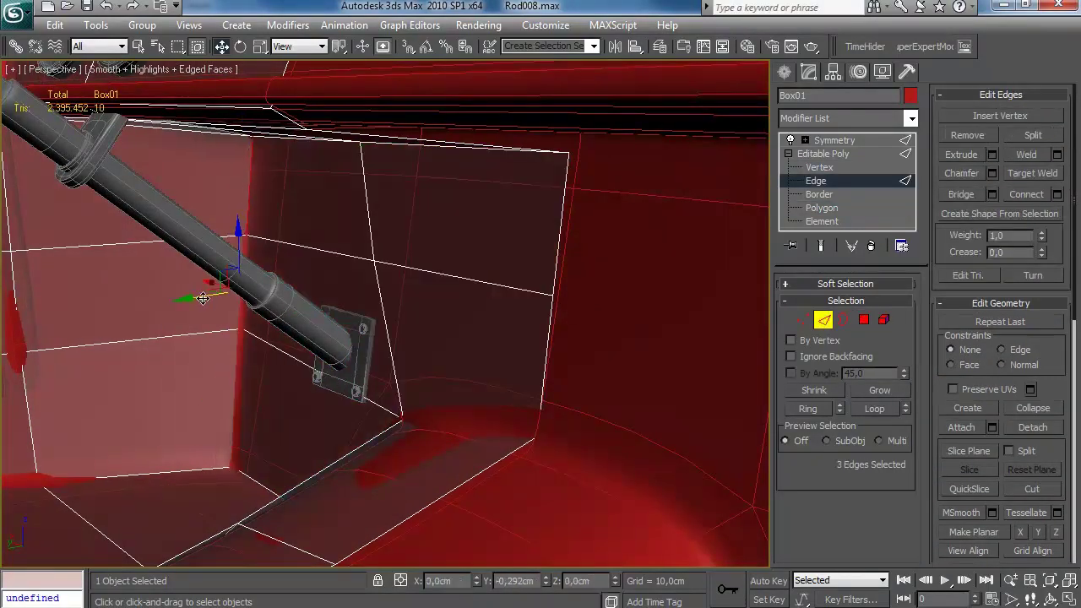
key(1)
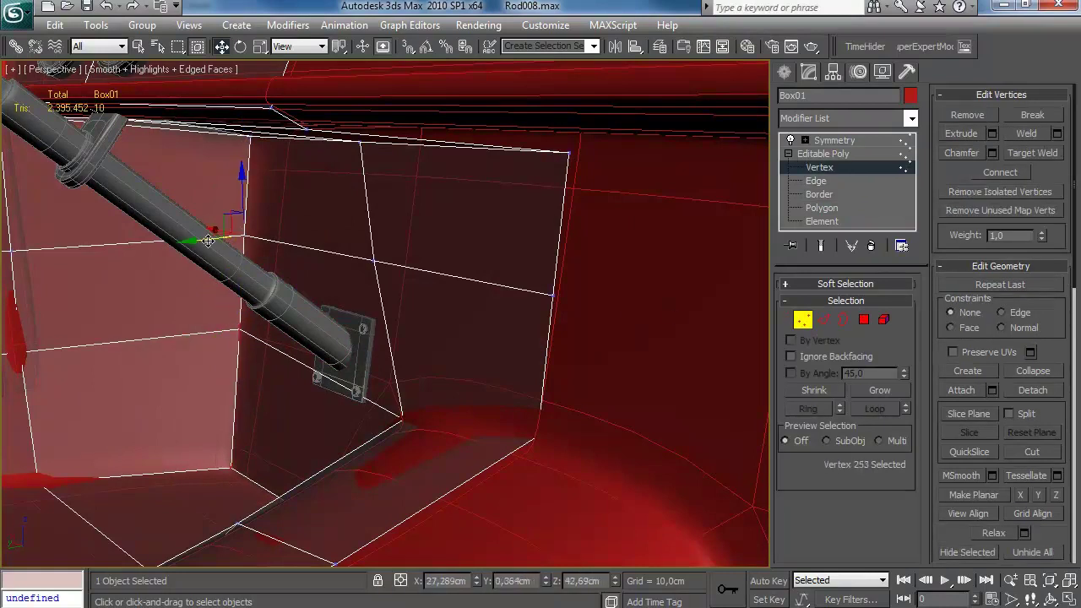
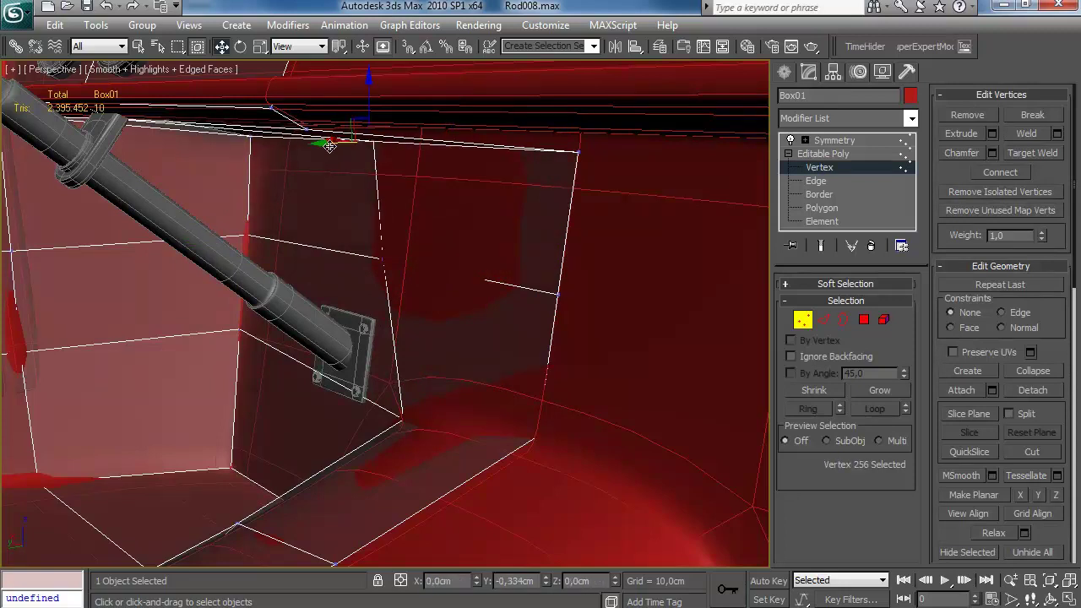
alt+middle_drag(282, 178, 395, 434)
drag(408, 466, 408, 464)
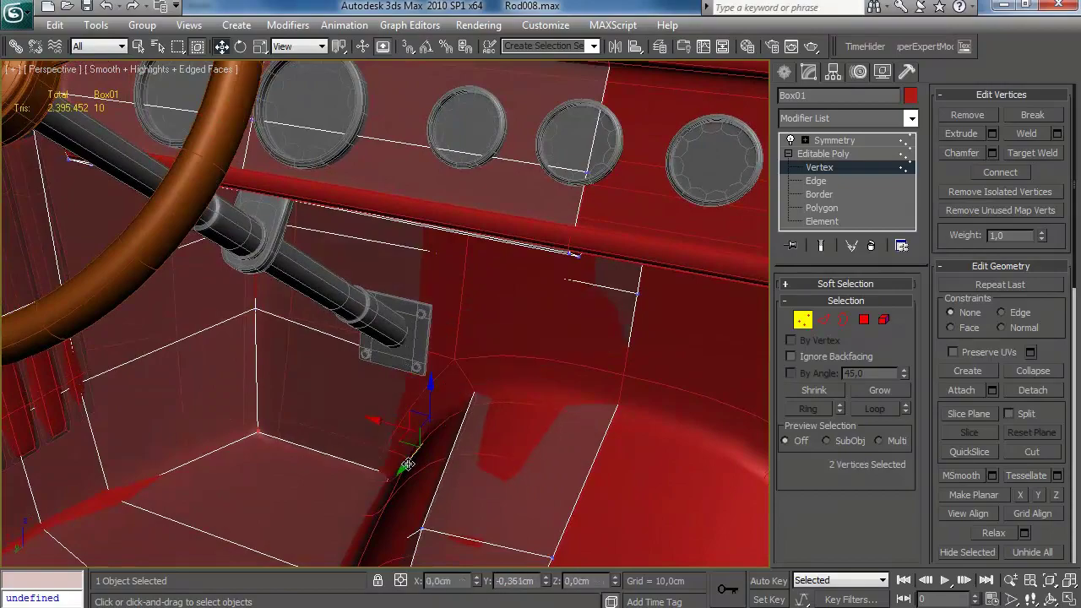
Step: Leave vertex editing on the car body and hide the high-poly hot rod through the layer manager
alt+middle_drag(326, 390, 566, 282)
scroll(360, 323, down, 10)
scroll(348, 403, up, 8)
click(802, 320)
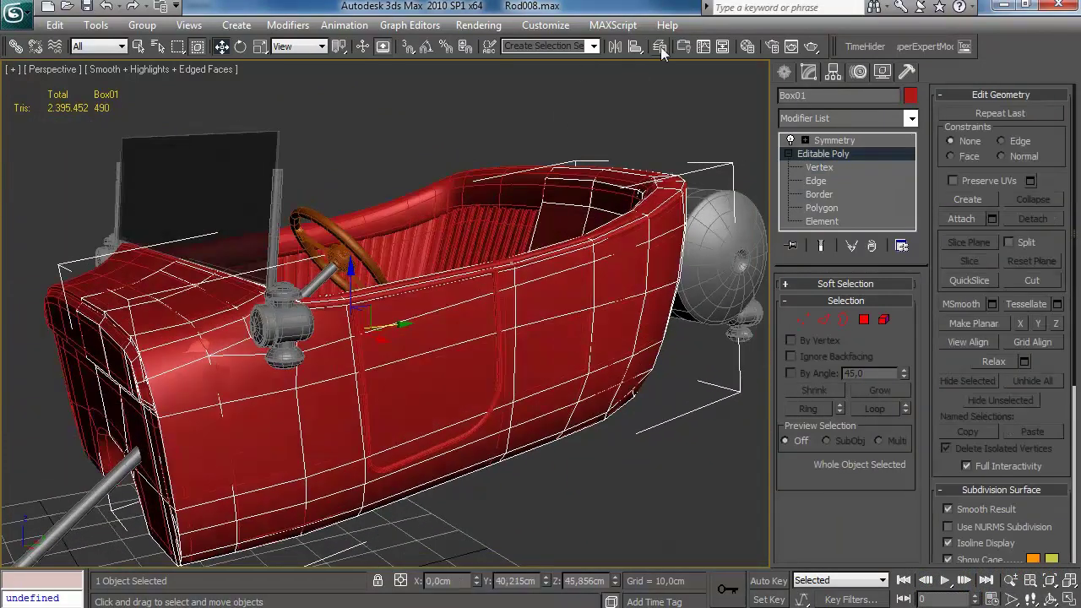
click(658, 51)
click(745, 379)
click(907, 284)
click(667, 359)
Step: Select the low-poly body's vertex at the dashboard's outer corner and lower it along Z to meet the corner below
alt+middle_drag(413, 399, 481, 371)
scroll(471, 333, up, 3)
middle_drag(470, 332, 448, 447)
scroll(405, 362, up, 5)
middle_drag(354, 532, 442, 296)
scroll(386, 405, up, 3)
click(441, 296)
click(818, 167)
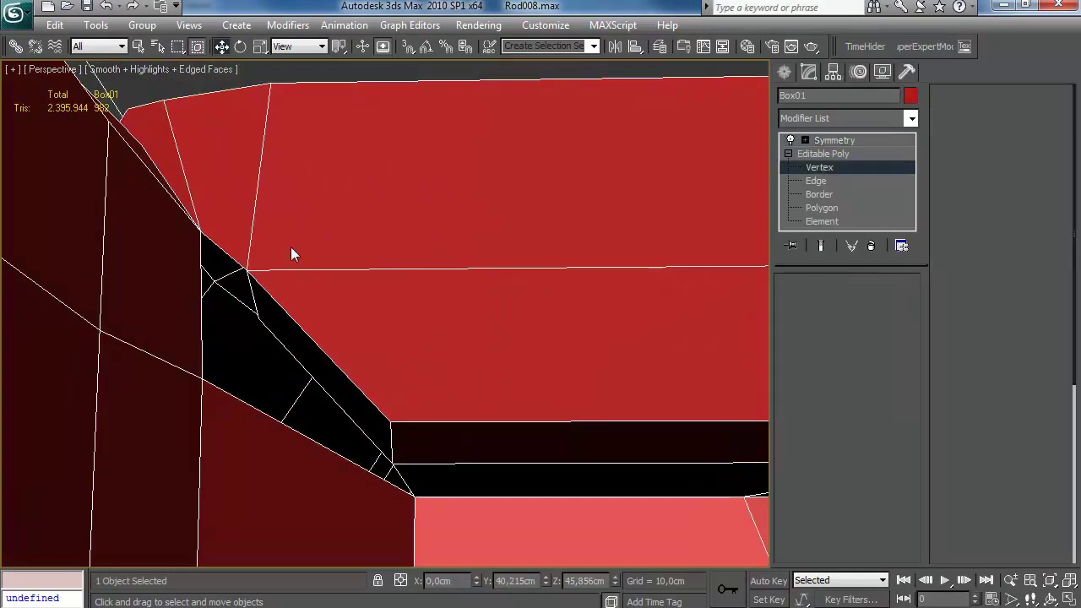
click(199, 212)
drag(198, 221, 199, 249)
alt+middle_drag(200, 249, 214, 255)
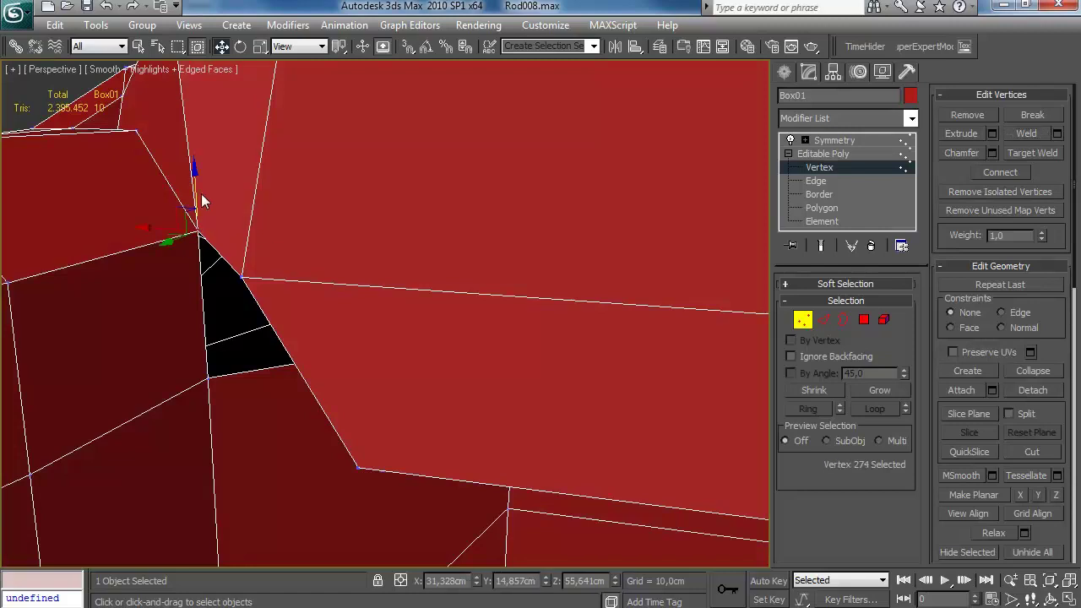
drag(195, 210, 197, 218)
Step: Inspect the open edges under the dashboard's outer corner and weld the coinciding vertices there
alt+middle_drag(252, 233, 317, 183)
key(2)
click(223, 301)
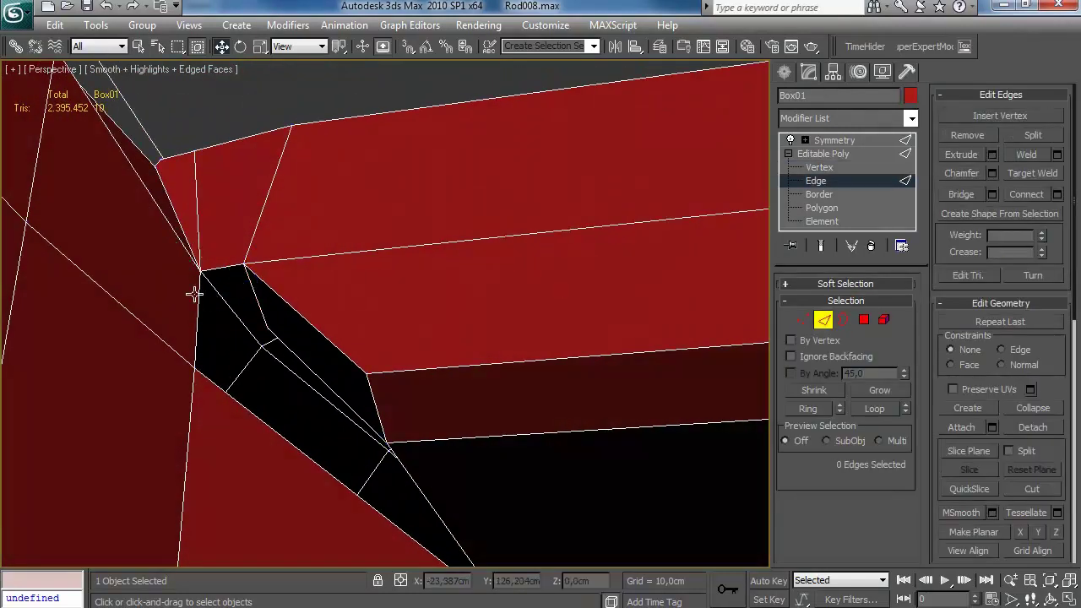
alt+middle_drag(283, 291, 351, 293)
click(287, 300)
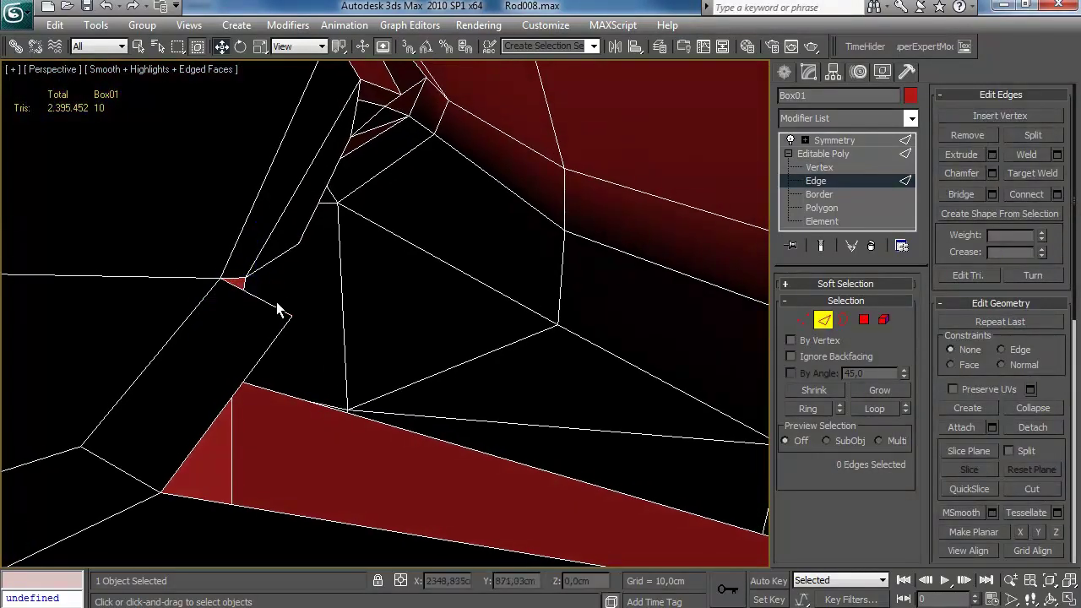
click(802, 319)
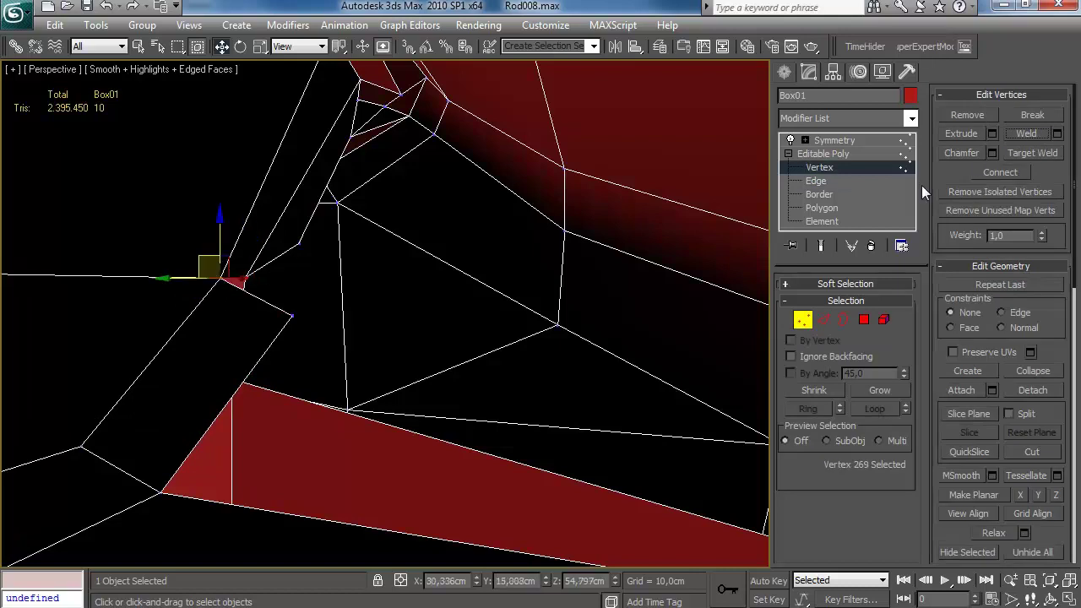
Step: Extend the open edge below the dashboard's outer corner about 0.96 cm along X as a new polygon and weld its upper vertex to the corner
click(824, 320)
alt+middle_drag(364, 289, 498, 256)
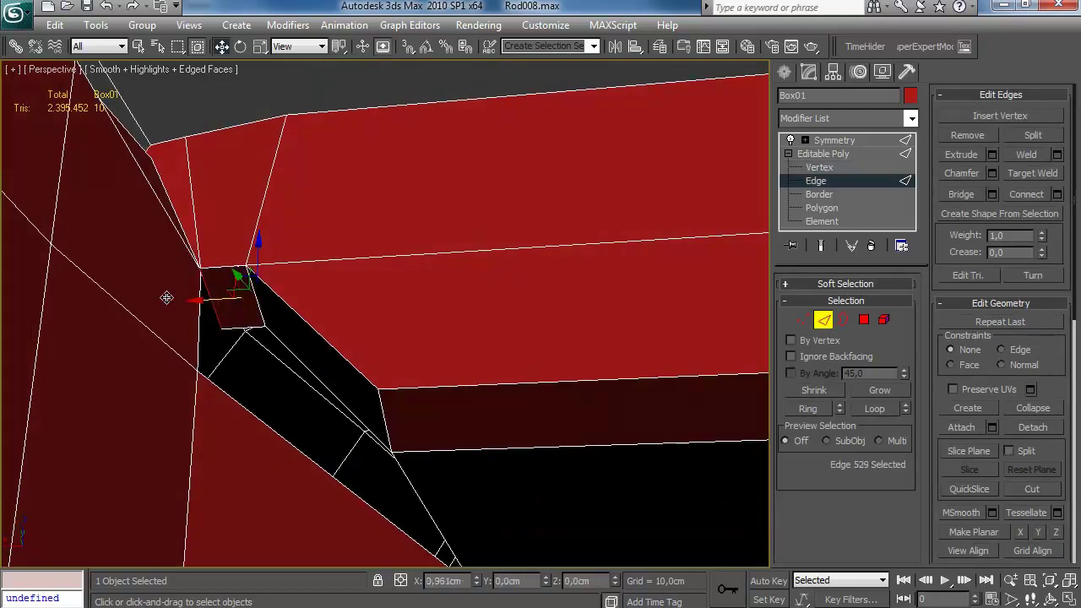
click(803, 321)
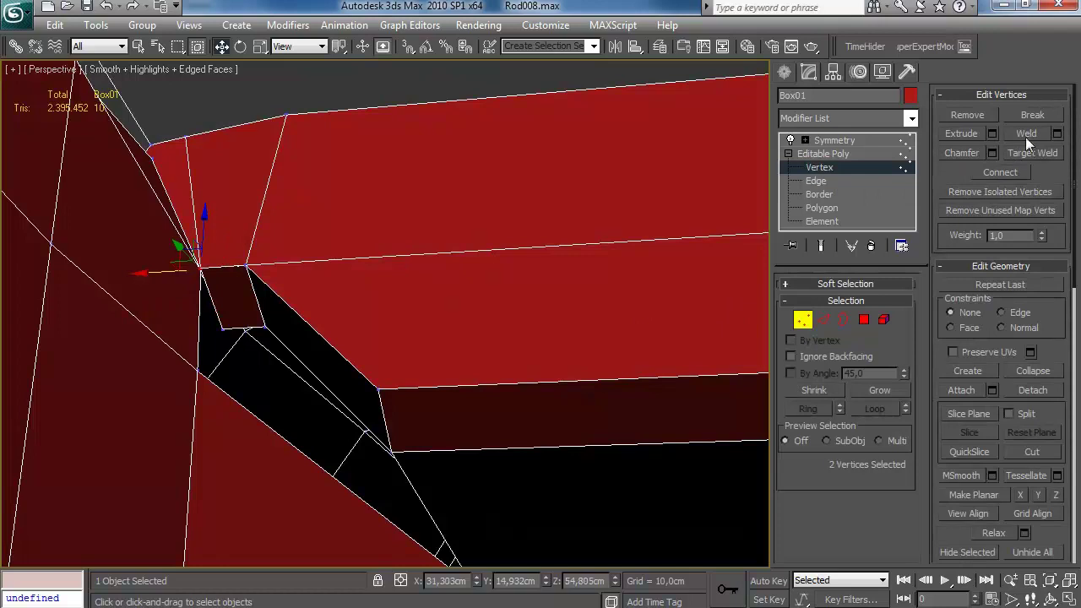
Step: Select the two open edges along the dashboard side gap and extend them about 0.5 cm in X and 1.2 cm in Z as new polygons
click(823, 320)
alt+middle_drag(469, 320, 412, 335)
middle_drag(410, 334, 391, 226)
mouse_move(353, 318)
alt+middle_down()
mouse_move(374, 358)
mouse_move(350, 353)
mouse_move(290, 301)
mouse_move(300, 329)
mouse_move(346, 361)
mouse_move(336, 364)
mouse_move(335, 311)
mouse_move(371, 326)
alt+middle_up()
alt+middle_drag(334, 239, 450, 405)
click(292, 352)
drag(406, 426, 382, 383)
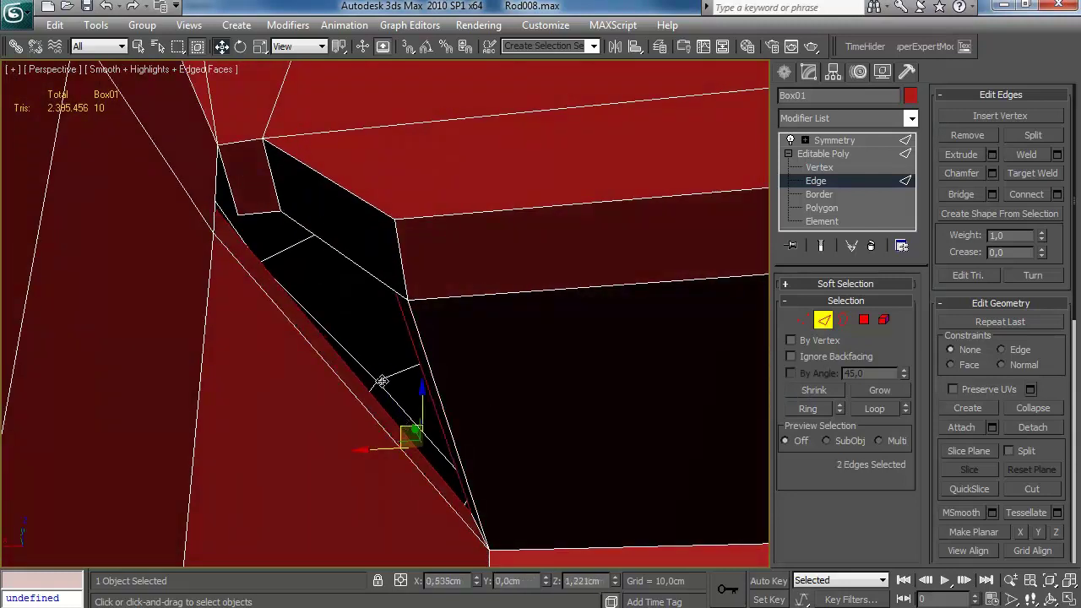
Step: Target-weld the stray vertices at the lower corner of the gap beneath the dashboard
key(1)
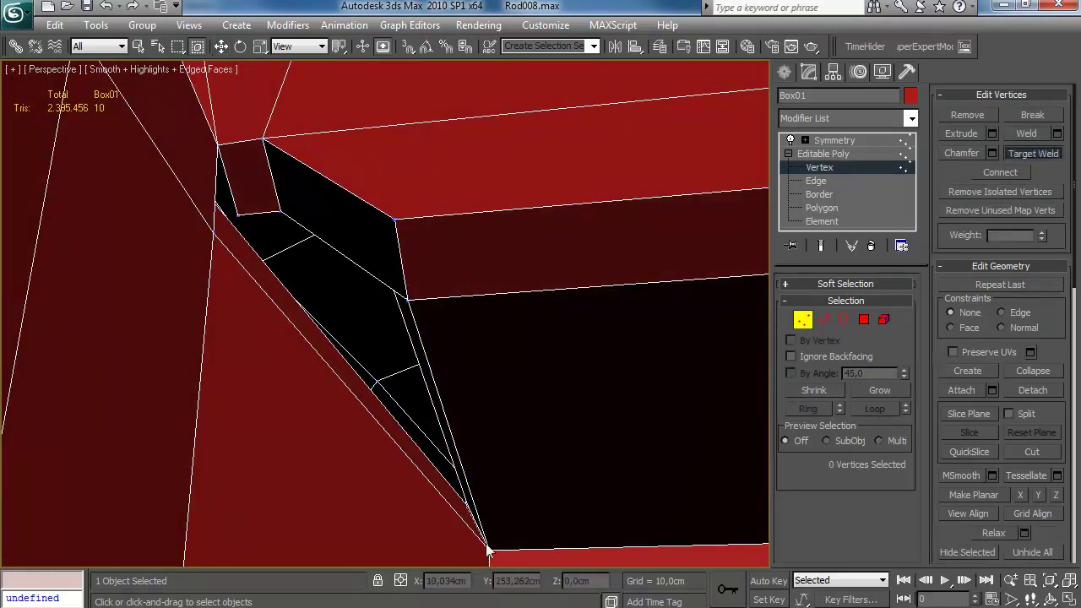
click(482, 537)
click(488, 545)
right_click(488, 544)
alt+middle_drag(302, 320, 297, 326)
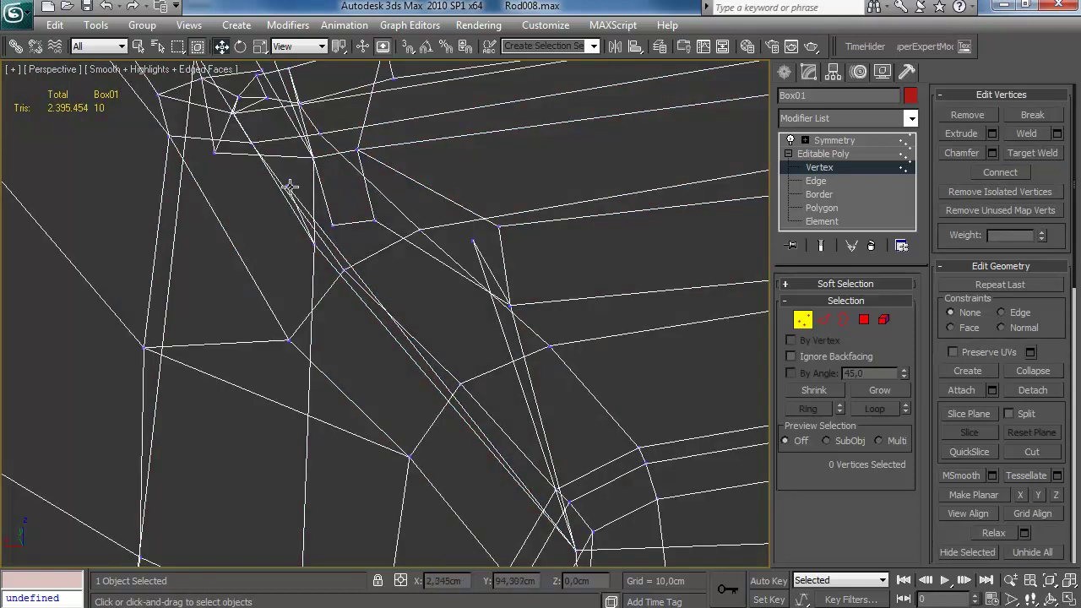
Step: Weld the two neighbouring vertices at the upper end of the gap beside the dashboard's corner
click(279, 179)
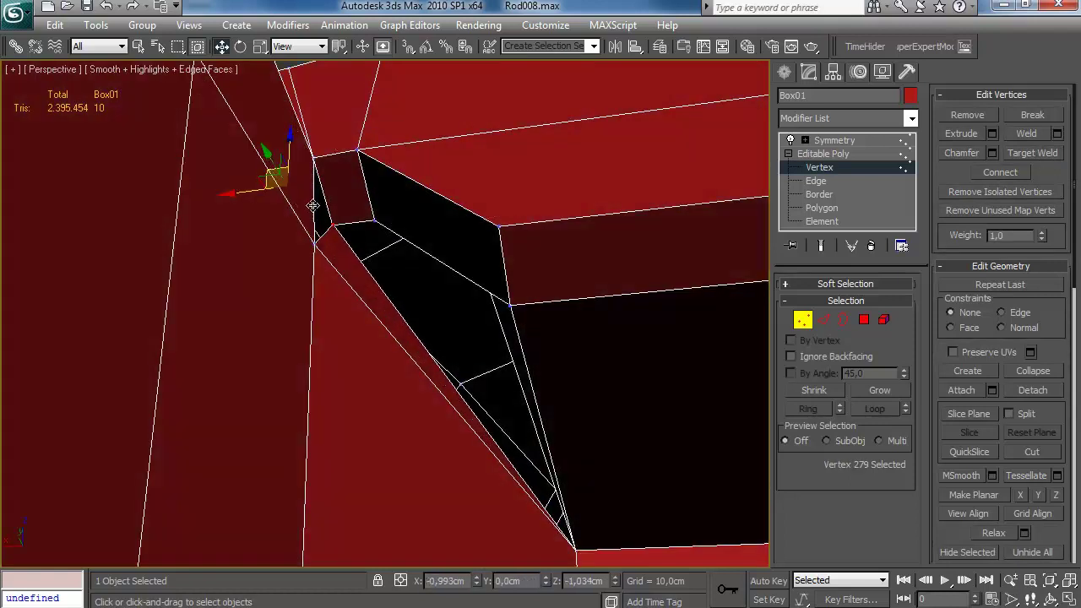
click(1021, 134)
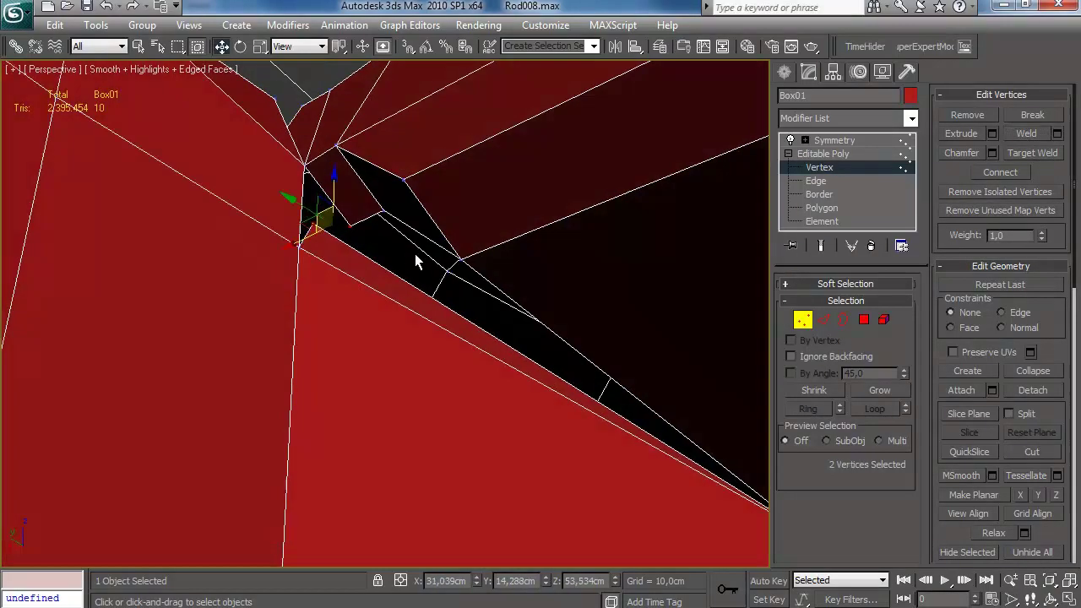
click(354, 227)
alt+middle_drag(355, 228, 225, 153)
click(340, 188)
alt+middle_drag(341, 190, 531, 246)
Step: Cap the open border between the dashboard's underside and the side wall
key(w)
click(842, 320)
click(409, 223)
click(1031, 134)
alt+middle_drag(625, 236, 422, 293)
scroll(495, 287, down, 5)
middle_drag(424, 337, 528, 291)
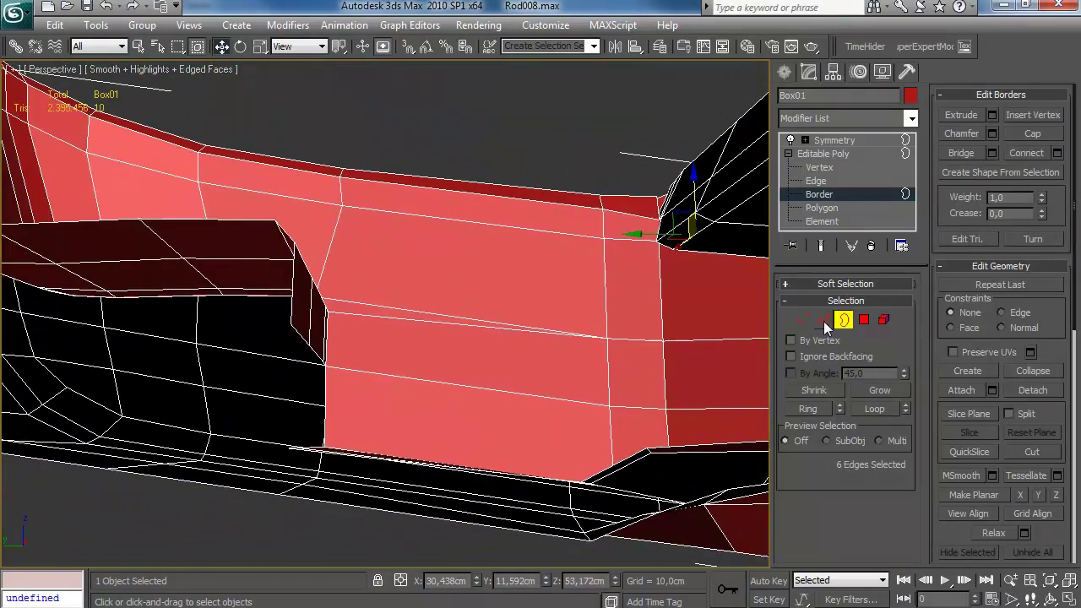
Step: Fill the opening below the seat with faces, using the open edges of the seat front, floor and side wall
click(825, 320)
click(325, 401)
alt+middle_drag(363, 412, 409, 412)
ctrl+click(369, 371)
alt+middle_drag(420, 365, 390, 381)
ctrl+click(316, 372)
alt+middle_drag(321, 380, 359, 448)
ctrl+click(349, 465)
alt+middle_drag(388, 511, 338, 388)
ctrl+click(278, 428)
alt+middle_drag(283, 426, 422, 423)
Step: Bridge the remaining open edges beneath the seat's front overhang
click(802, 320)
click(1033, 154)
alt+middle_drag(376, 337, 469, 339)
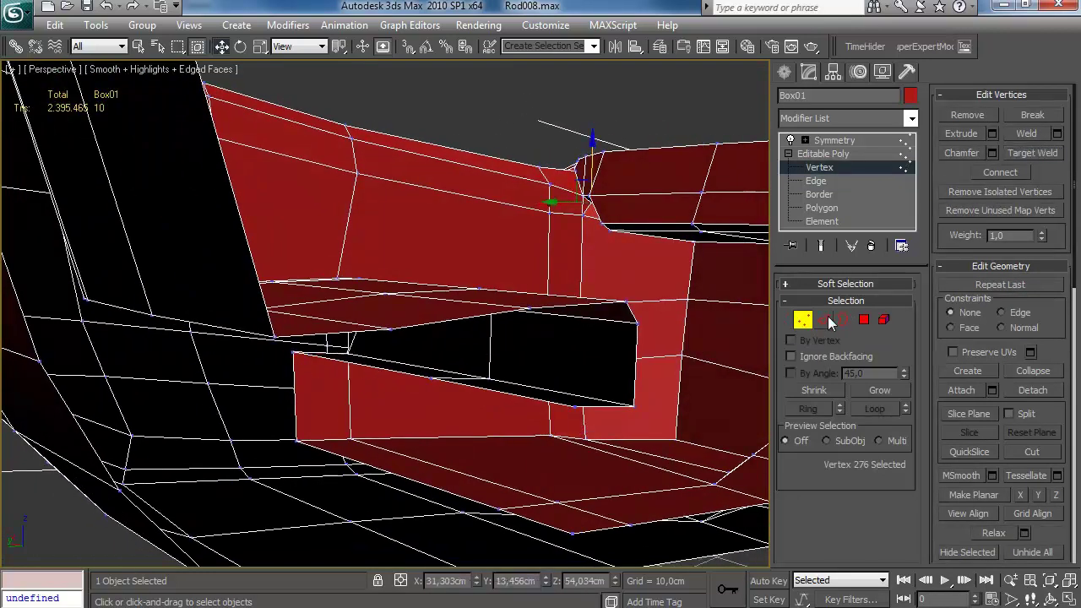
click(831, 318)
click(969, 195)
alt+middle_drag(553, 318, 380, 306)
Step: Target-weld the surplus vertices along the panel below the seat and the seat's edge at the side wall
click(802, 318)
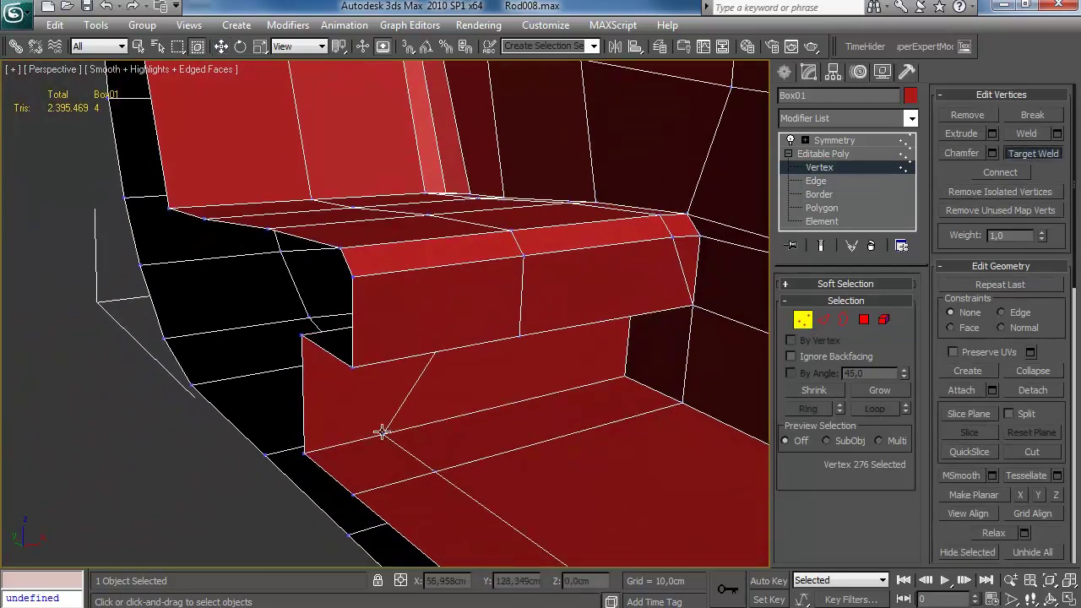
alt+middle_drag(363, 512, 541, 342)
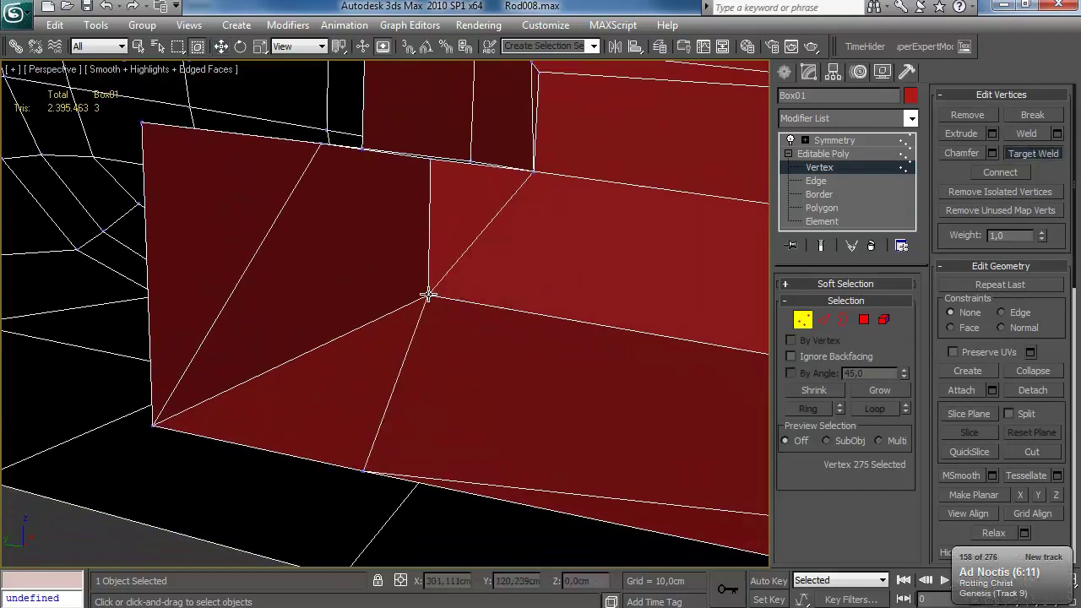
click(154, 424)
alt+middle_drag(287, 363, 395, 431)
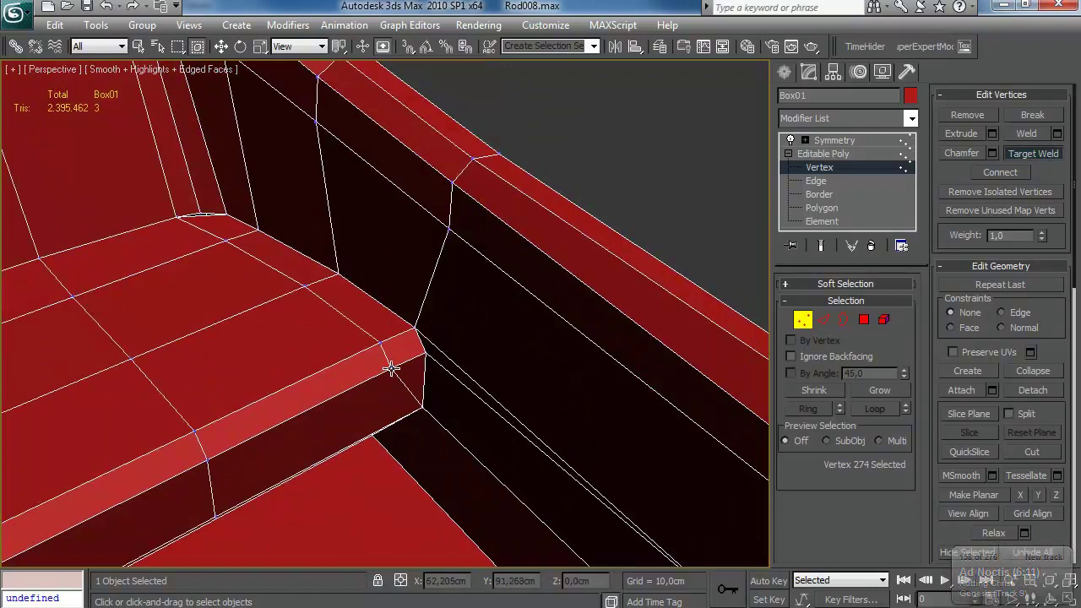
click(338, 273)
alt+middle_drag(338, 273, 267, 393)
scroll(313, 327, down, 3)
scroll(269, 323, up, 3)
right_click(267, 393)
Step: Cap the small open border in the rear corner where the seat meets the backrest and side wall
click(841, 322)
middle_drag(340, 369, 883, 205)
click(803, 321)
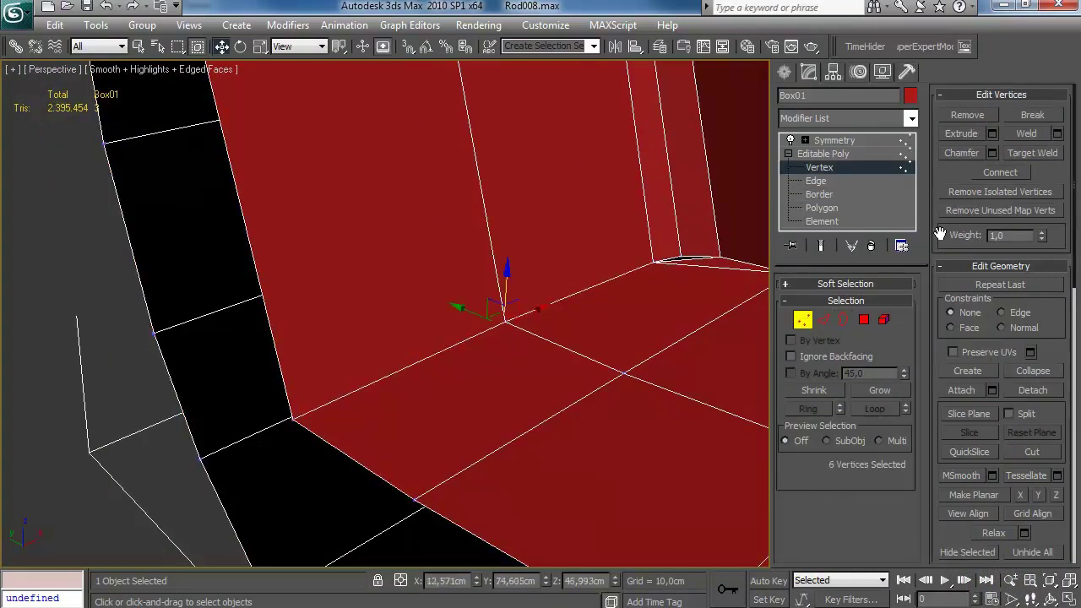
click(842, 319)
click(696, 259)
click(1031, 138)
alt+middle_drag(677, 304, 586, 419)
scroll(662, 319, down, 5)
scroll(586, 420, up, 5)
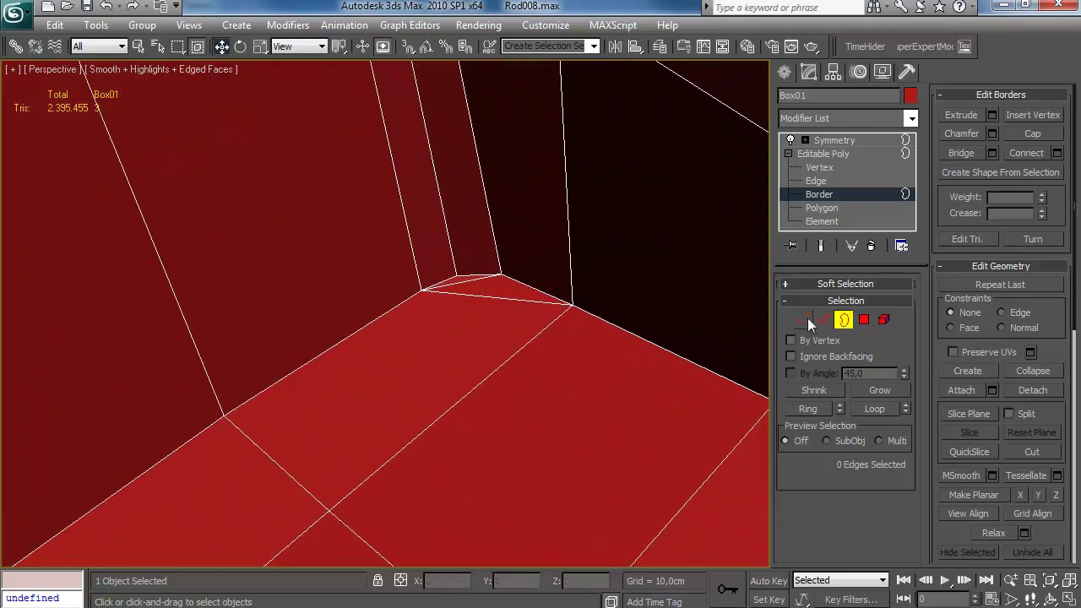
Step: Examine the body shell from outside and from the front for leftover edges and vertices
click(823, 321)
scroll(528, 331, down, 8)
alt+middle_drag(524, 345, 596, 411)
scroll(454, 343, up, 4)
alt+middle_drag(453, 343, 650, 276)
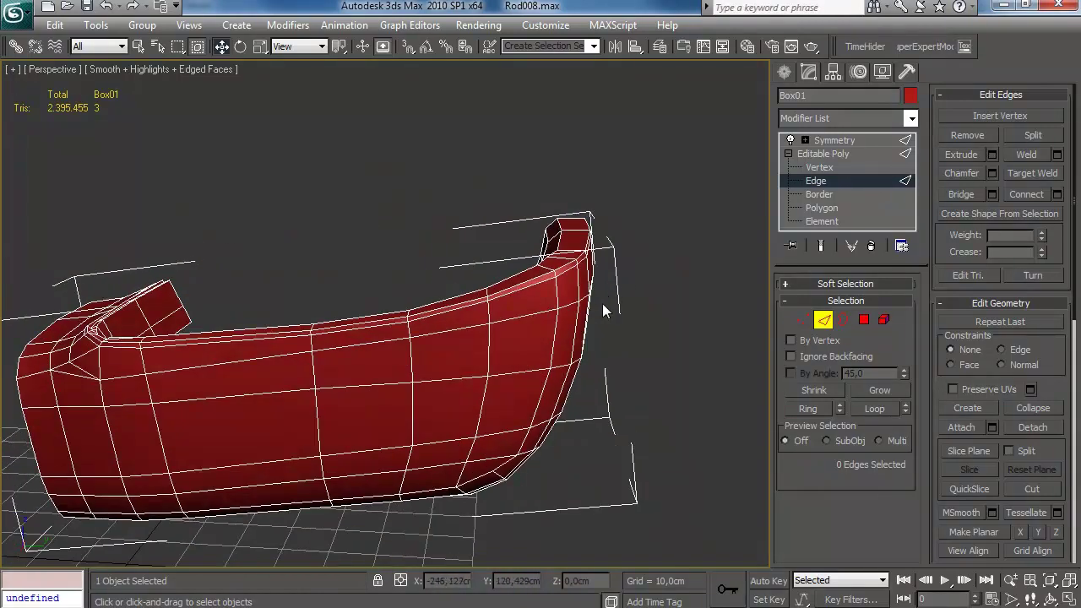
alt+middle_drag(471, 431, 474, 355)
scroll(512, 428, down, 4)
click(822, 320)
alt+middle_drag(363, 369, 456, 363)
scroll(475, 348, up, 4)
Step: Target-weld the surplus vertices on the body's flat front panel into its neighbouring corner vertices
click(802, 320)
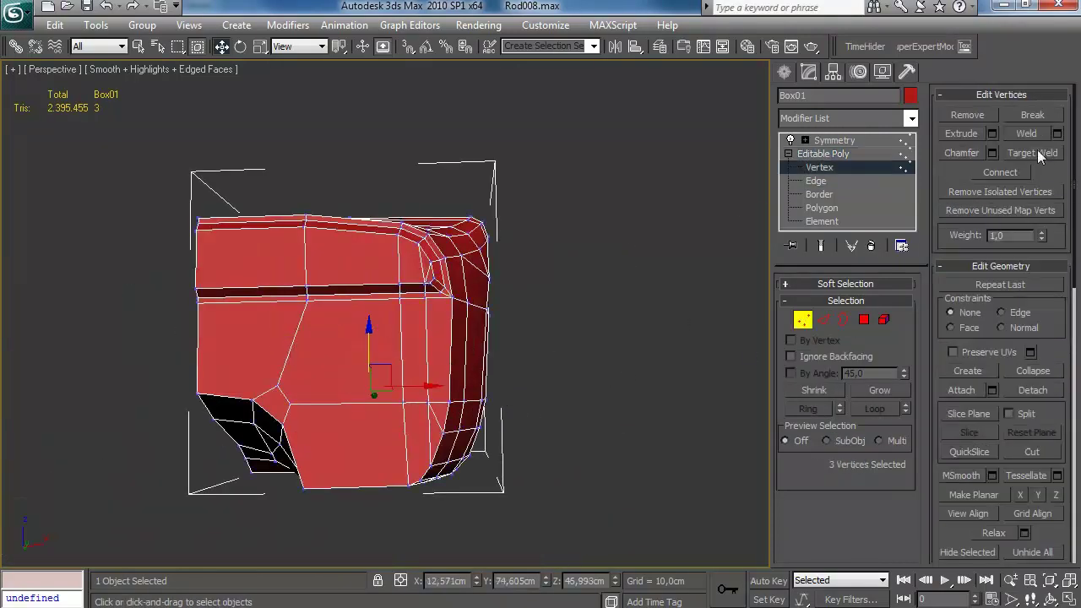
scroll(235, 391, up, 5)
scroll(211, 391, down, 3)
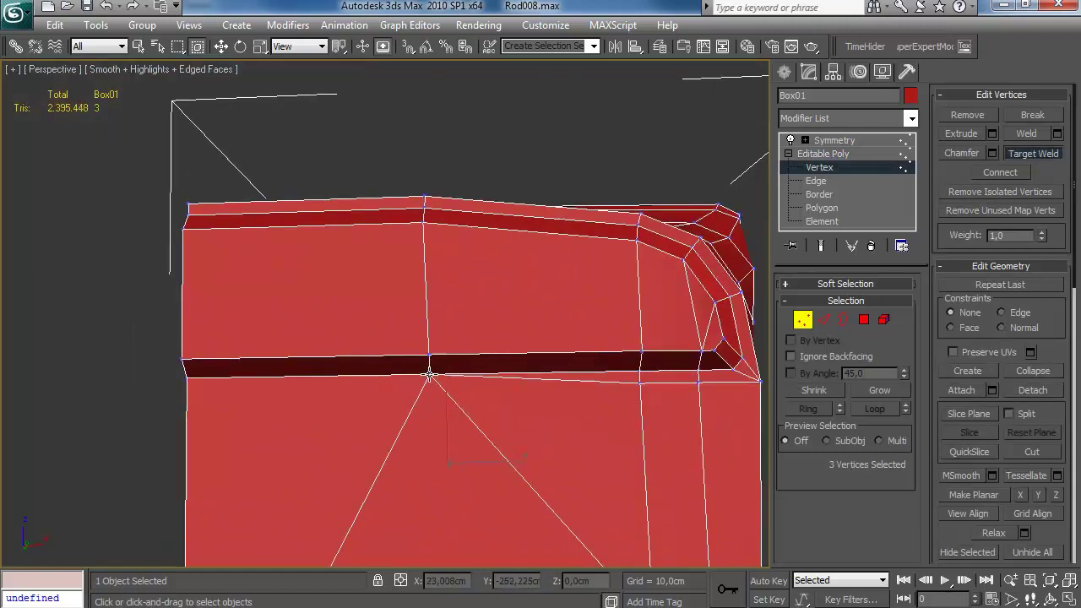
alt+middle_drag(429, 378, 315, 432)
middle_drag(373, 415, 377, 330)
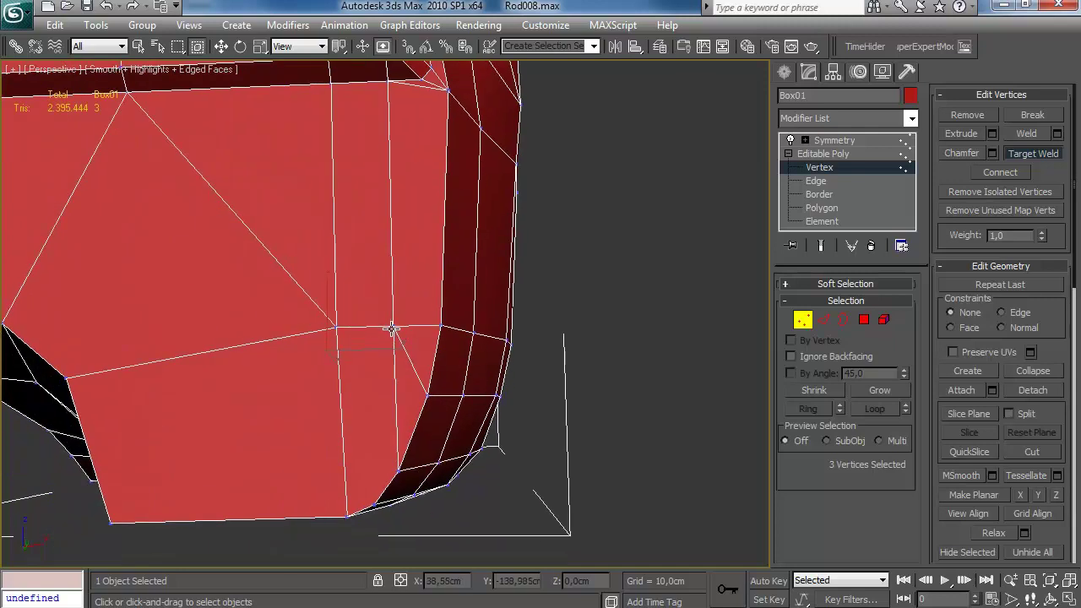
scroll(436, 325, down, 4)
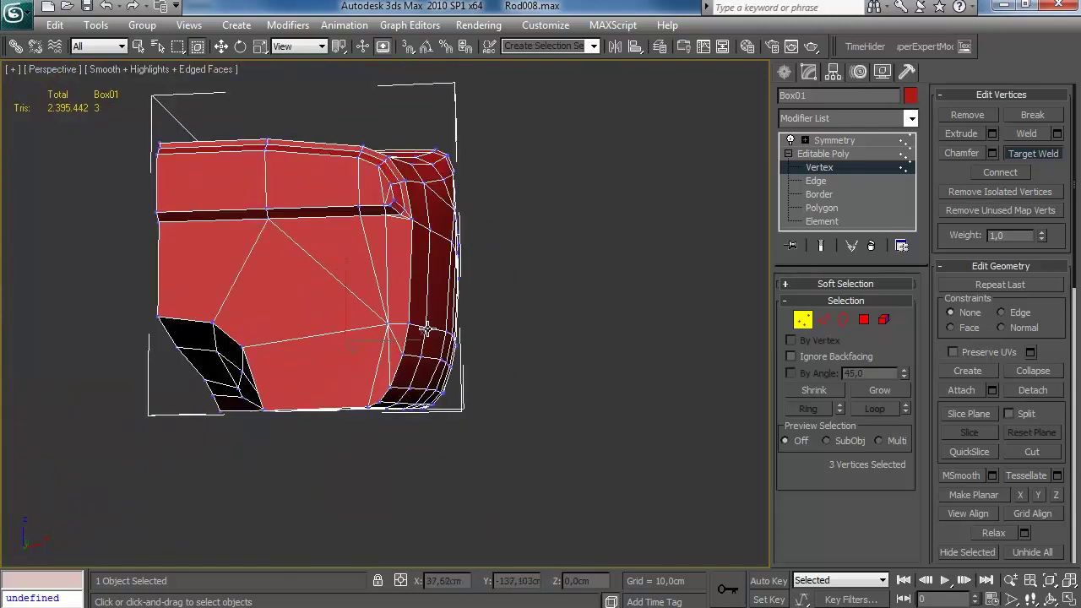
scroll(422, 310, down, 4)
alt+middle_drag(422, 310, 463, 339)
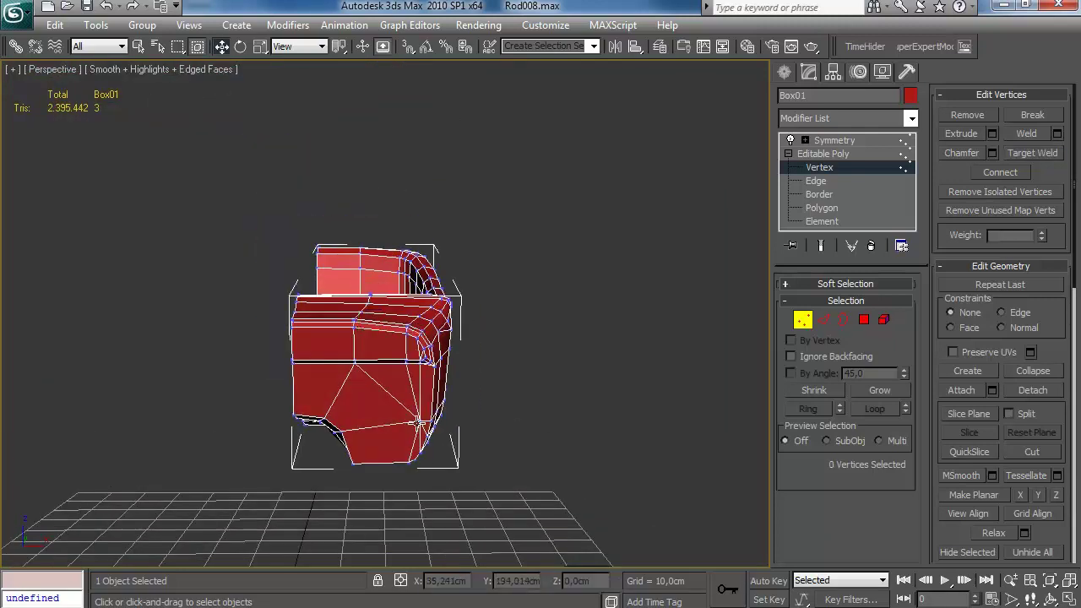
click(541, 387)
alt+middle_drag(540, 386, 397, 421)
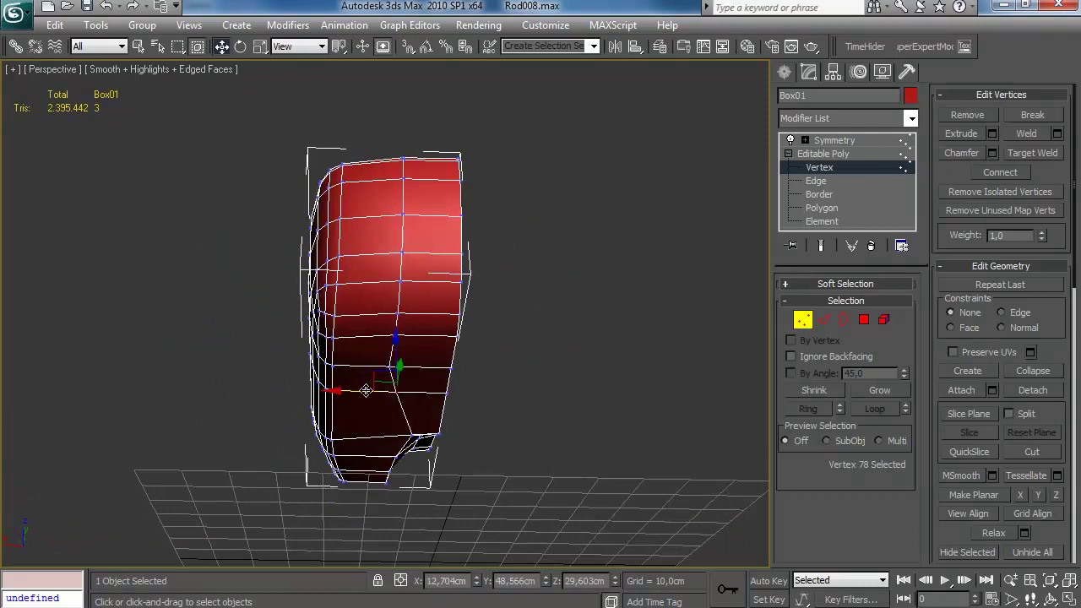
click(463, 386)
alt+middle_drag(463, 386, 338, 317)
scroll(463, 418, up, 3)
Step: Select the polygons of the backrest, upper rim and interior side wall and assign them to smoothing group 3
click(864, 320)
alt+middle_drag(448, 329, 393, 359)
scroll(381, 357, up, 3)
key(q)
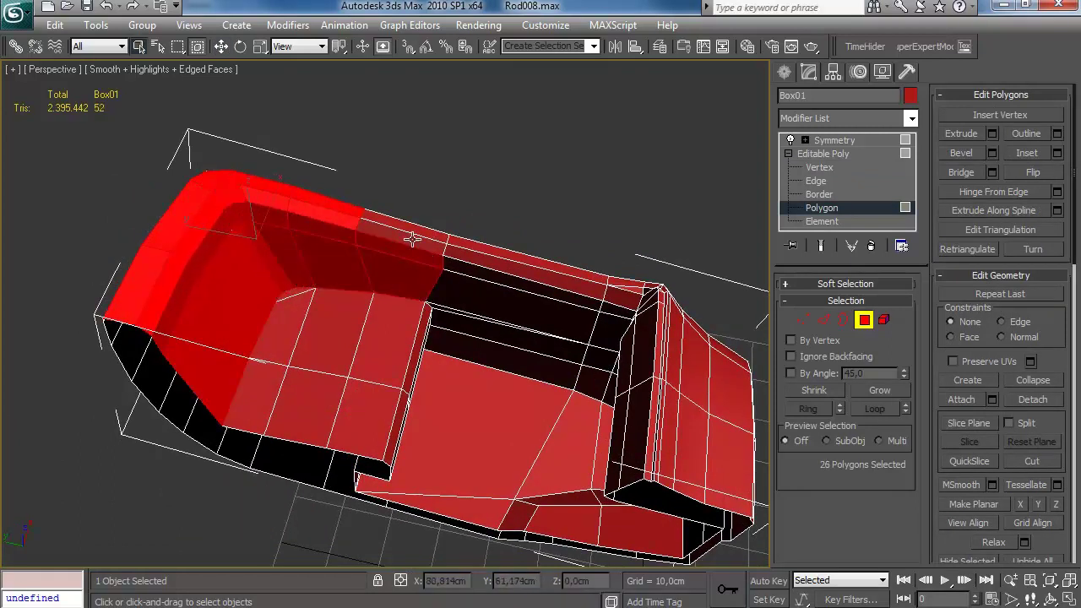
ctrl+click(468, 331)
alt+middle_drag(467, 331, 420, 411)
ctrl+click(700, 389)
ctrl+click(704, 349)
ctrl+click(634, 342)
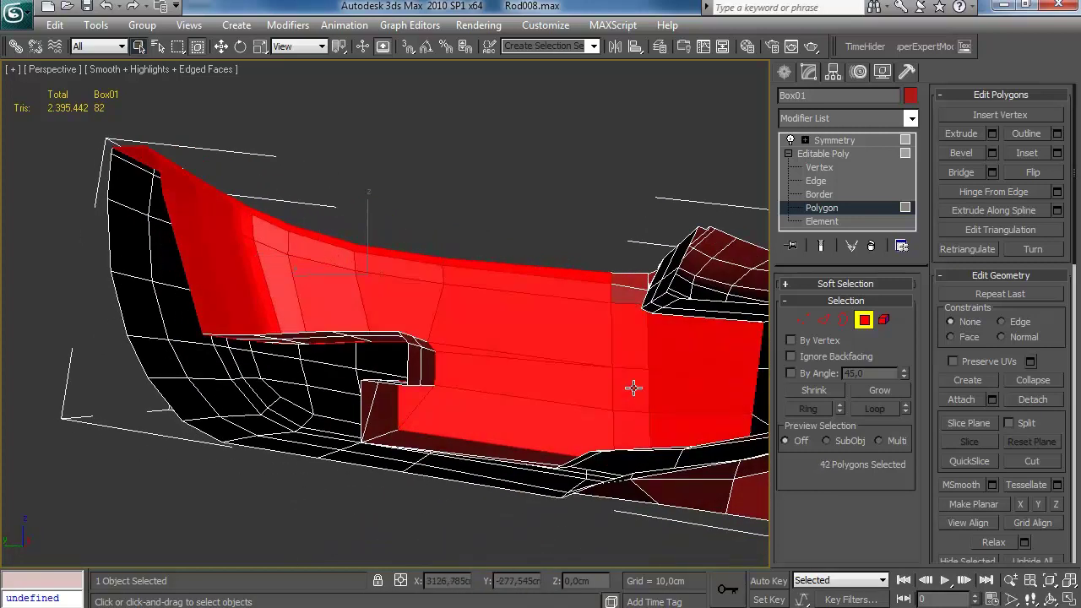
alt+middle_drag(658, 299, 599, 324)
scroll(598, 323, up, 3)
middle_drag(618, 405, 463, 219)
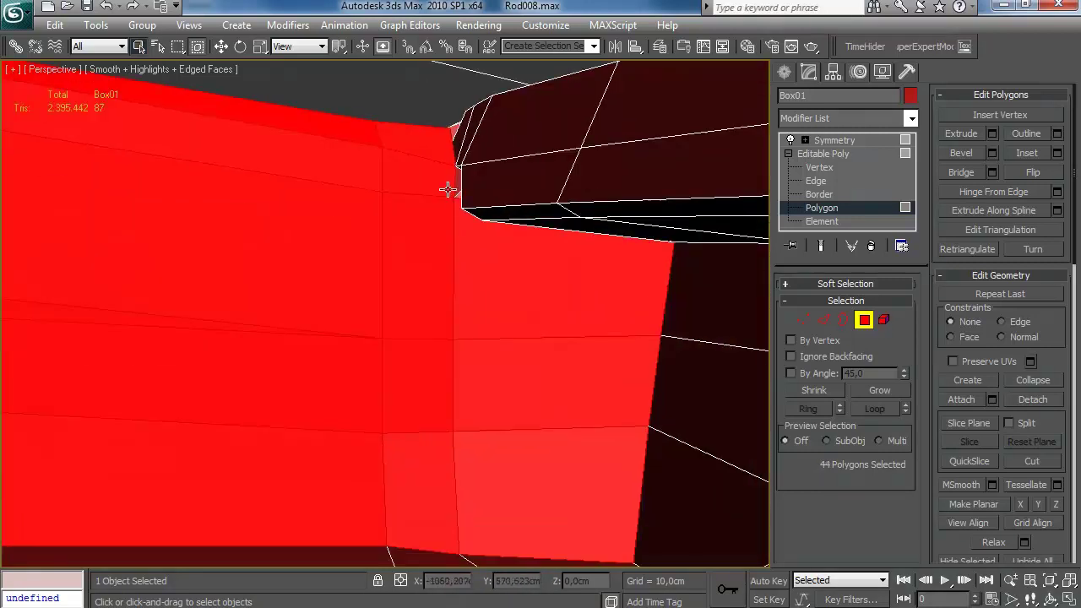
scroll(456, 188, down, 4)
scroll(943, 543, down, 9)
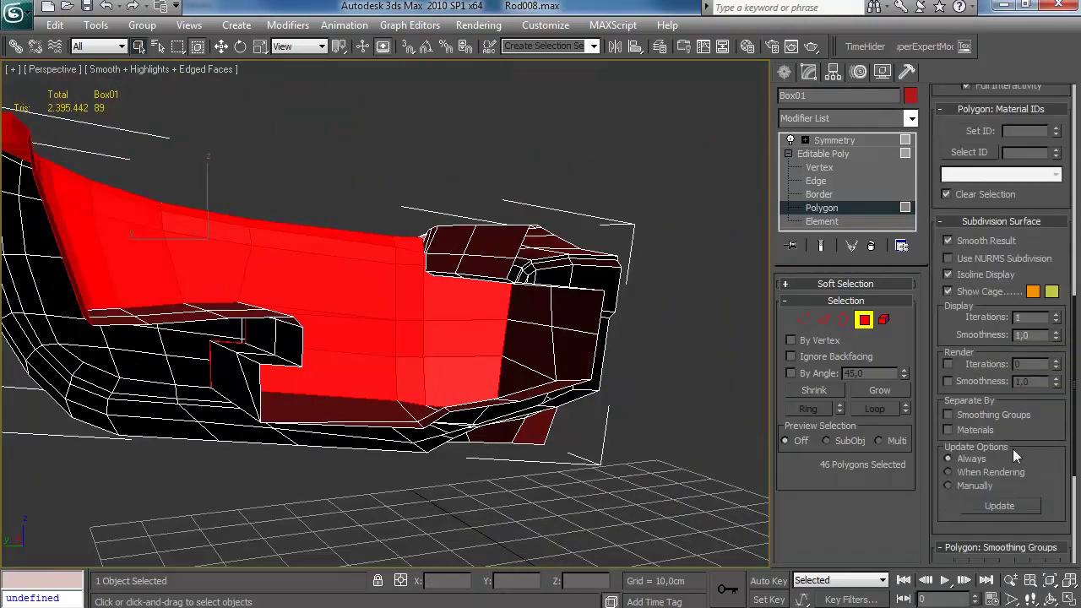
click(947, 350)
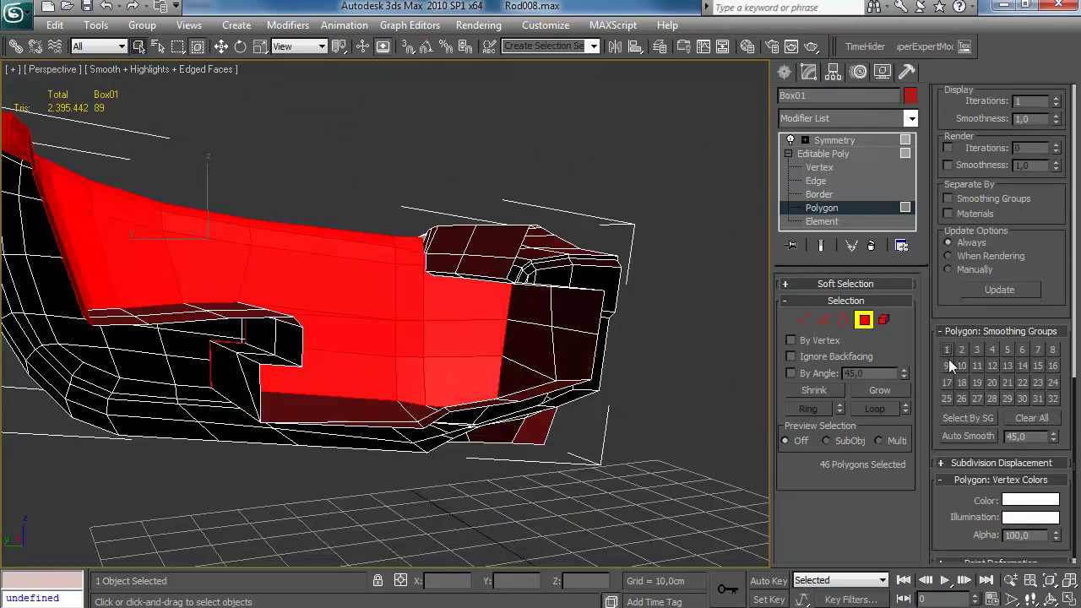
alt+middle_drag(419, 363, 464, 394)
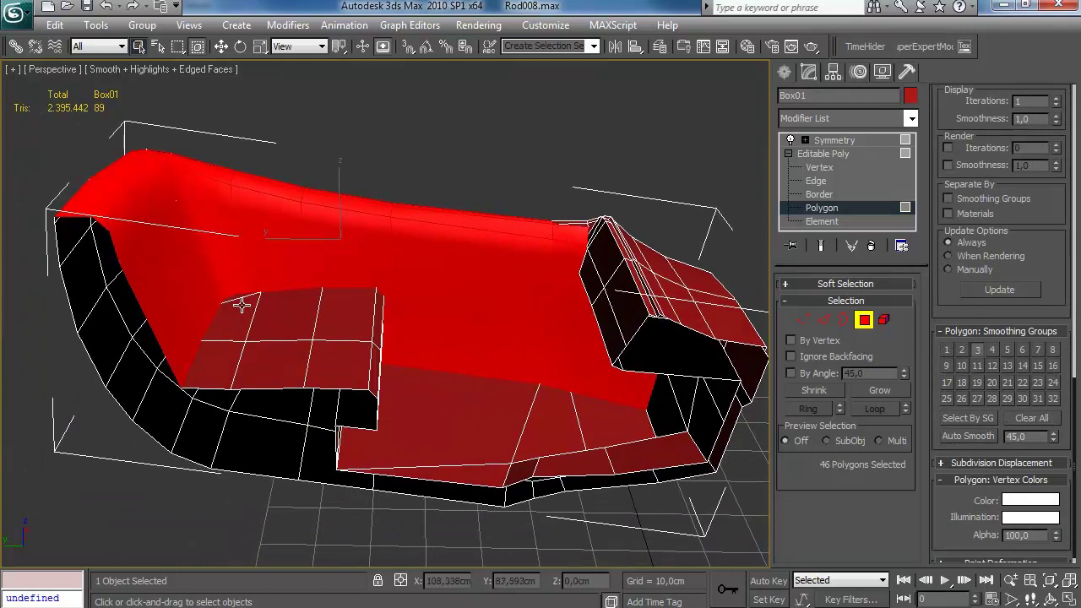
Step: Select the polygons of the seat cushion's top, front edge and underside for separate smoothing
click(231, 298)
ctrl+click(228, 331)
ctrl+click(223, 363)
ctrl+click(274, 363)
ctrl+click(291, 324)
alt+middle_drag(373, 364, 390, 267)
ctrl+click(391, 352)
ctrl+click(356, 361)
ctrl+click(326, 314)
ctrl+click(347, 343)
alt+middle_drag(355, 348, 460, 432)
Step: Select the panel below the seat together with the floor polygons and adjust their smoothing group assignment
click(360, 534)
alt+middle_drag(352, 428, 338, 416)
click(337, 416)
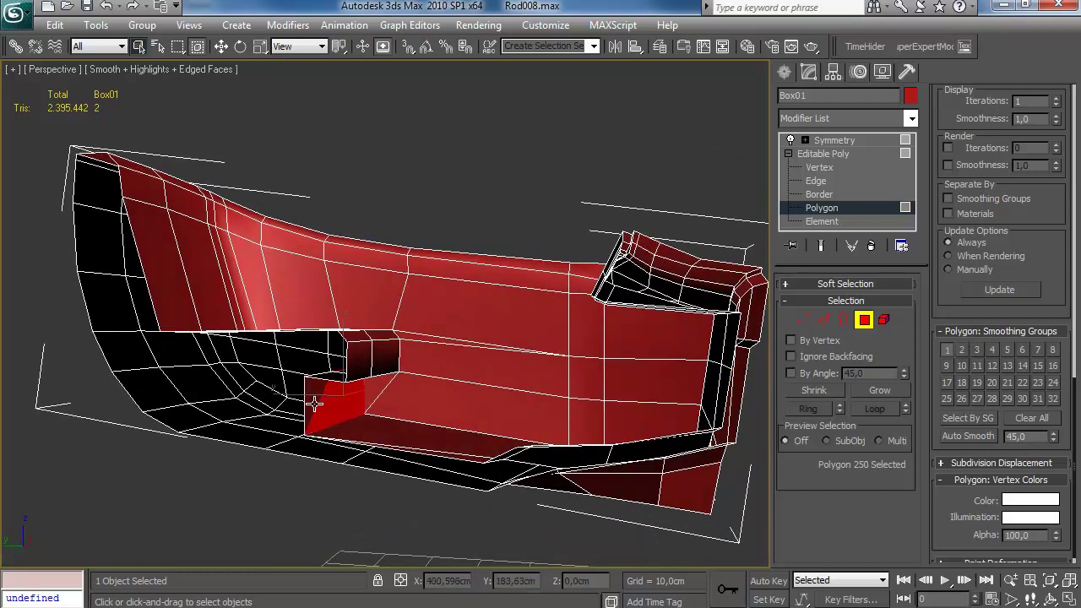
alt+middle_drag(472, 444, 503, 495)
ctrl+click(502, 496)
alt+middle_drag(618, 496, 622, 435)
ctrl+click(621, 434)
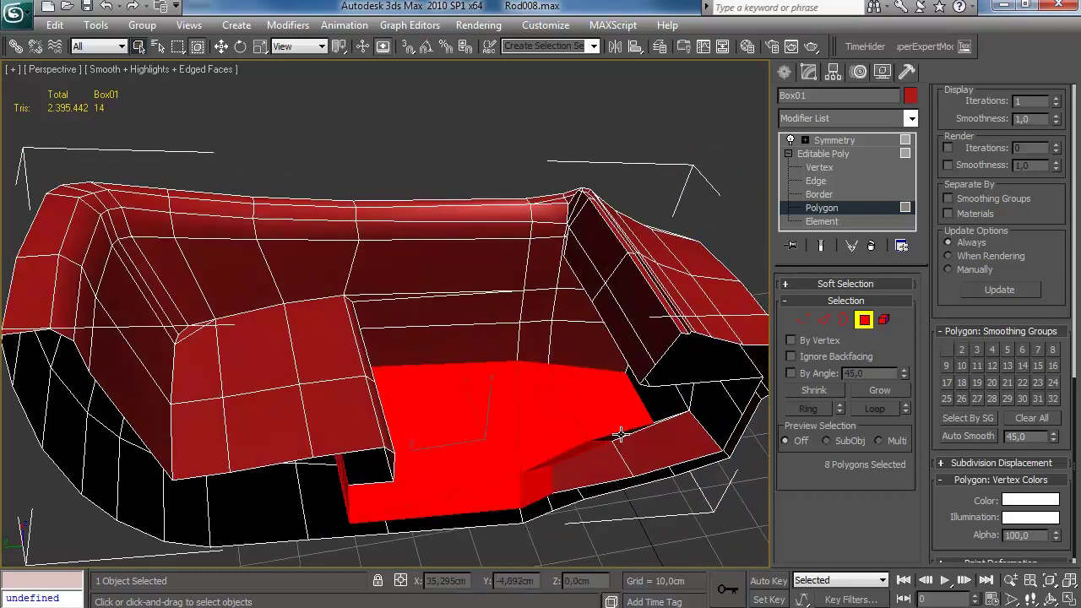
click(953, 354)
alt+middle_drag(683, 396, 684, 371)
Step: Select the polygons of the footwell's front wall for smoothing group editing
click(526, 372)
alt+middle_drag(526, 372, 513, 268)
ctrl+click(512, 267)
ctrl+click(513, 292)
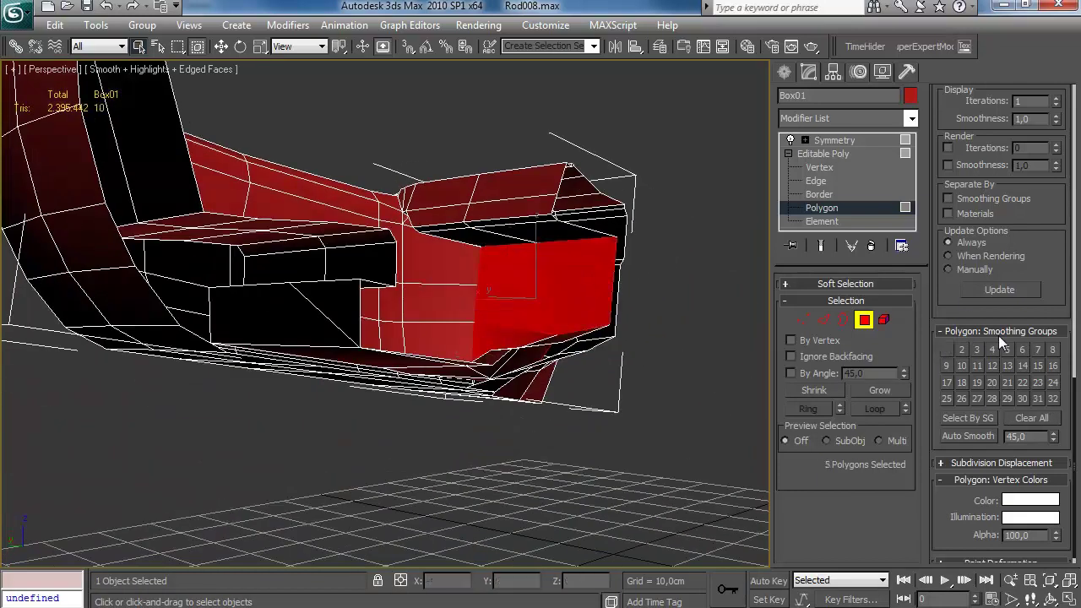
alt+middle_drag(604, 338, 533, 248)
Step: Select the polygons of the dashboard's underside, including its small corner faces, and assign them to smoothing group 2
click(511, 242)
ctrl+click(489, 211)
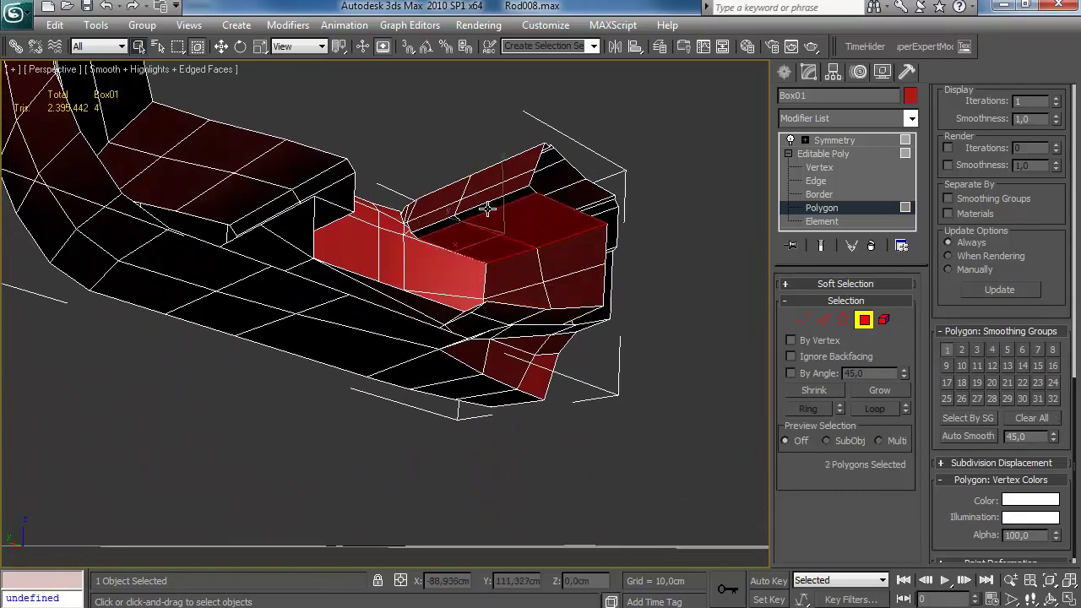
alt+middle_drag(462, 246, 441, 309)
ctrl+click(310, 403)
ctrl+click(306, 339)
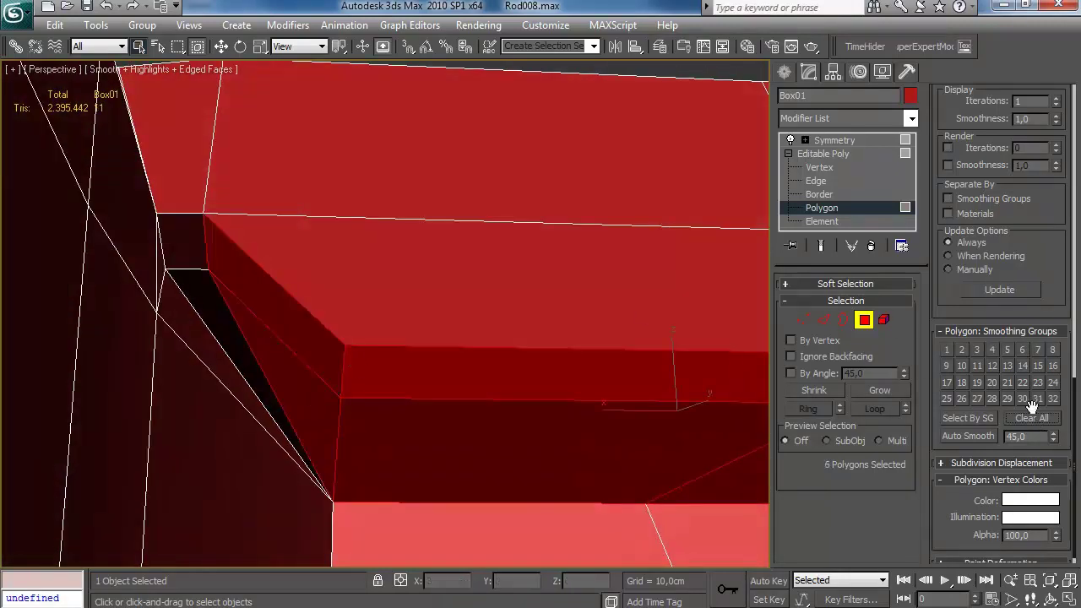
click(963, 350)
alt+middle_drag(370, 370, 340, 355)
ctrl+click(219, 318)
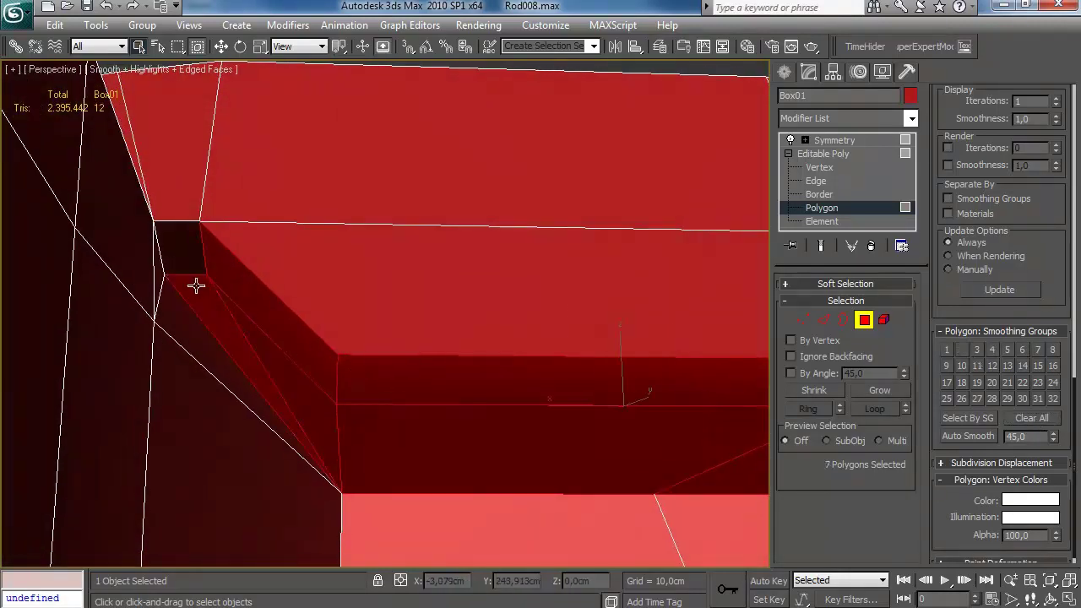
alt+middle_drag(564, 407, 472, 396)
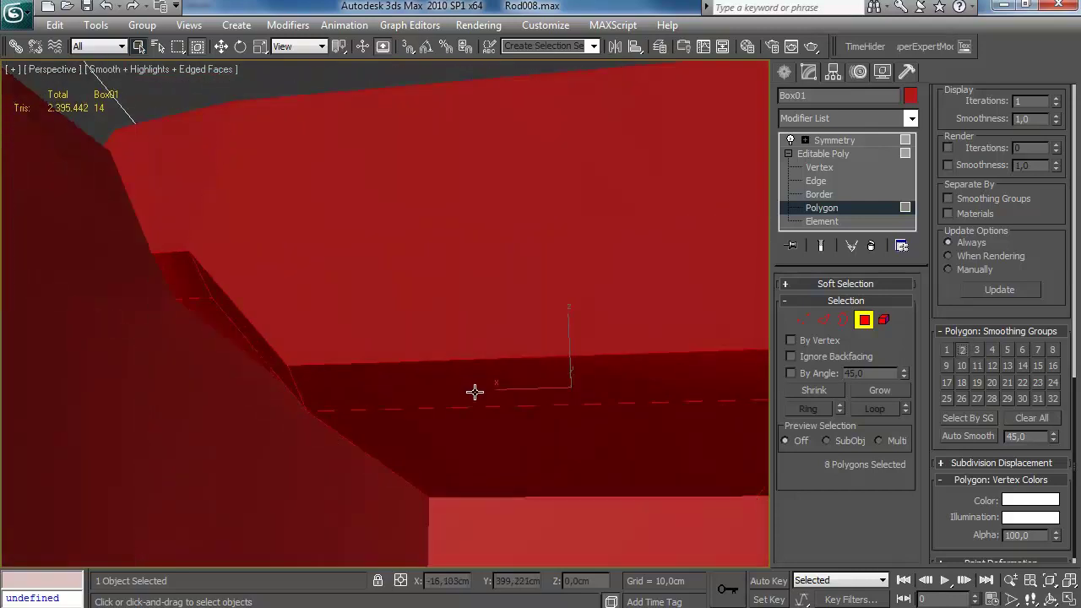
click(140, 100)
Step: Turn off the edged-faces display and select the thin rim polygons around the dashboard's upper edge
key(F4)
alt+middle_drag(261, 254, 391, 367)
scroll(276, 433, down, 5)
alt+middle_drag(276, 433, 365, 293)
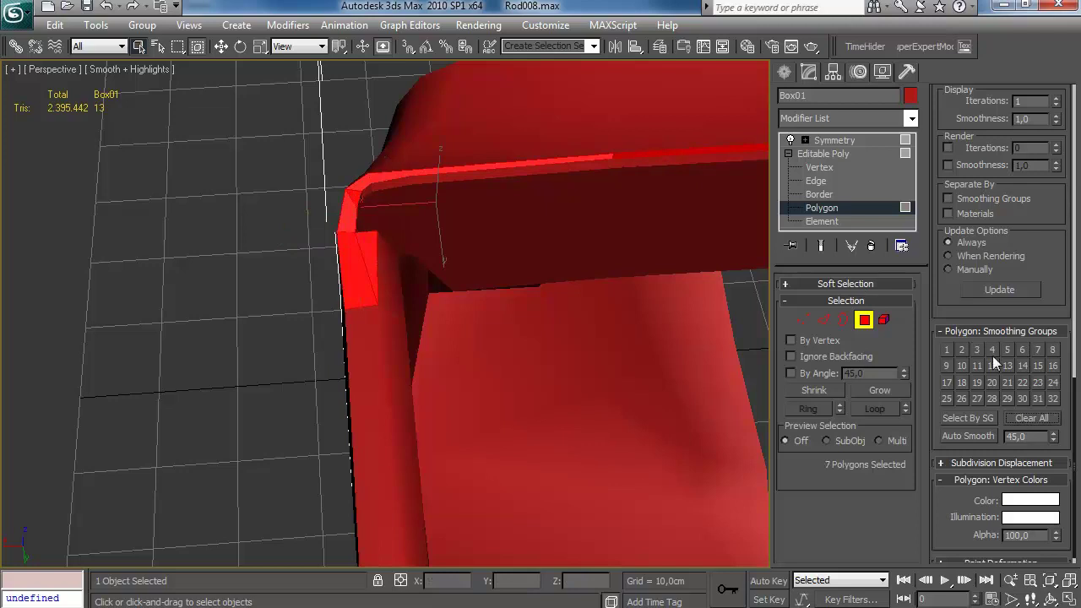
click(258, 412)
Step: Select the dashboard's interior face polygons and try smoothing groups 2 and 3 on them
alt+middle_drag(258, 412, 355, 314)
ctrl+click(275, 315)
ctrl+click(312, 325)
ctrl+click(355, 355)
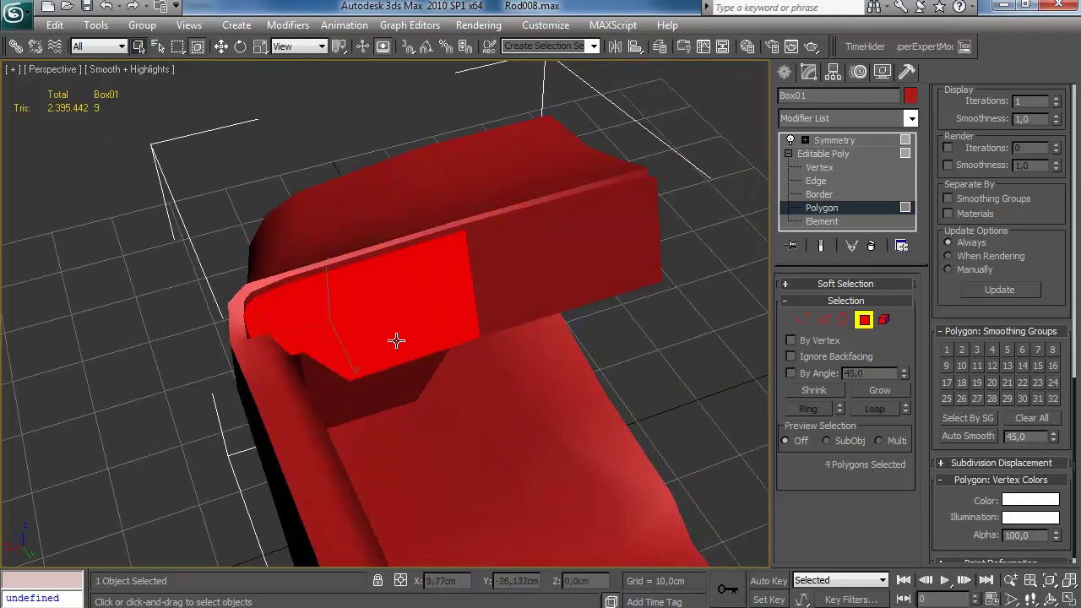
ctrl+click(560, 268)
ctrl+click(577, 290)
click(963, 351)
click(962, 349)
click(976, 350)
click(976, 350)
click(963, 350)
click(963, 350)
click(732, 353)
Step: Select the narrow strip of polygons along the dashboard's upper edge and toggle smoothing group 1 on it
alt+middle_drag(472, 340, 339, 352)
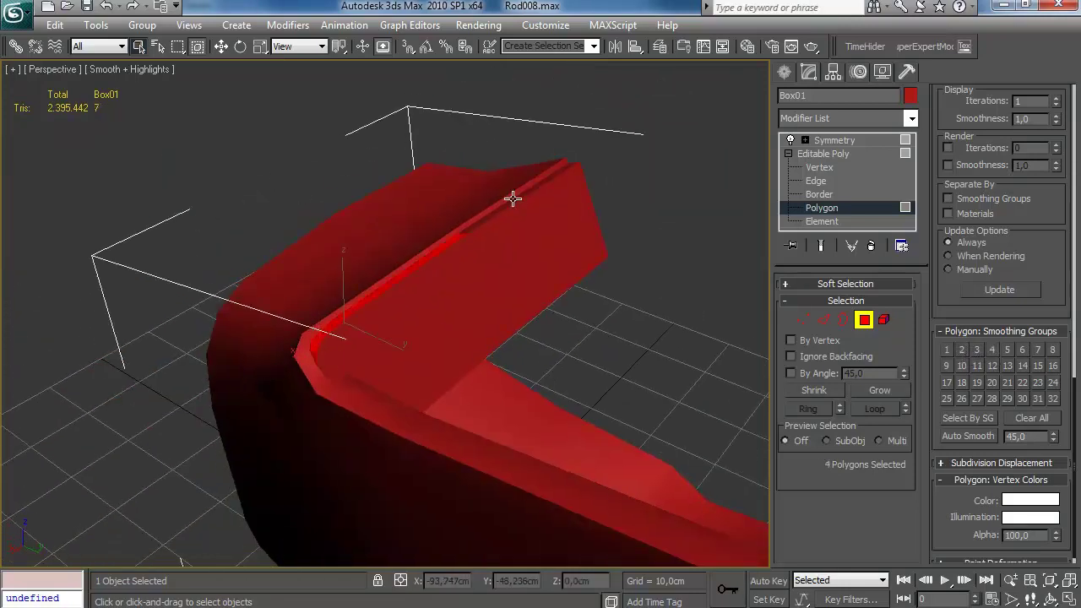
click(949, 349)
click(600, 368)
Step: Leave polygon editing, deselect the body and view the whole mirrored model
alt+middle_drag(601, 368, 362, 336)
scroll(406, 376, down, 4)
click(864, 320)
click(603, 269)
mouse_move(603, 269)
alt+middle_down()
mouse_move(393, 301)
mouse_move(384, 314)
alt+middle_up()
key(z)
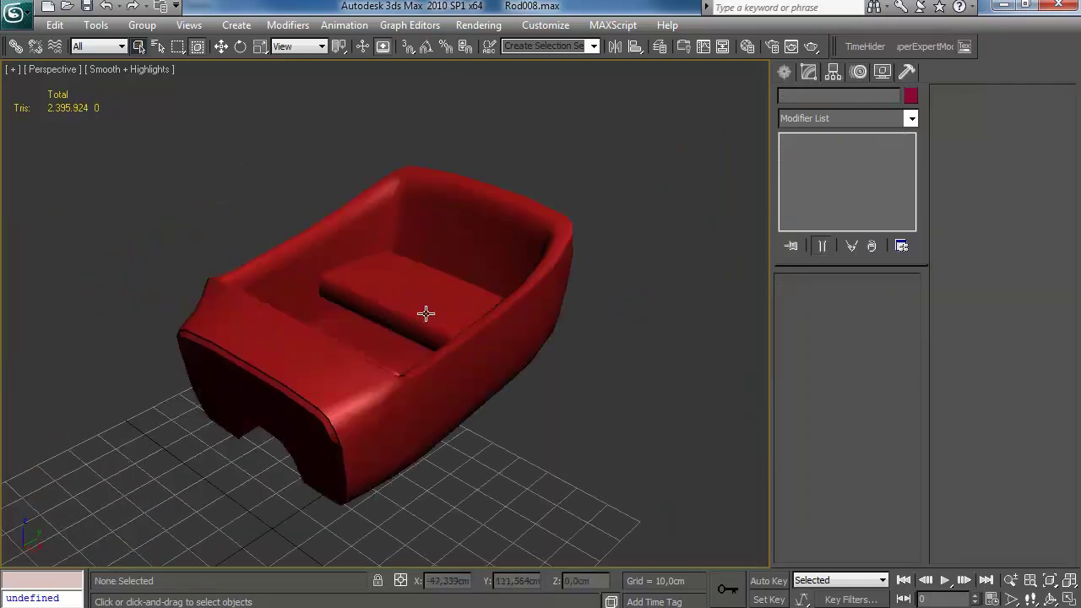
Step: Select the car body and enter polygon editing on the Editable Poly beneath its Symmetry modifier, with the smoothing group controls in view
scroll(396, 316, up, 5)
scroll(470, 351, down, 4)
alt+middle_drag(469, 351, 449, 327)
scroll(449, 327, up, 3)
click(450, 326)
click(834, 209)
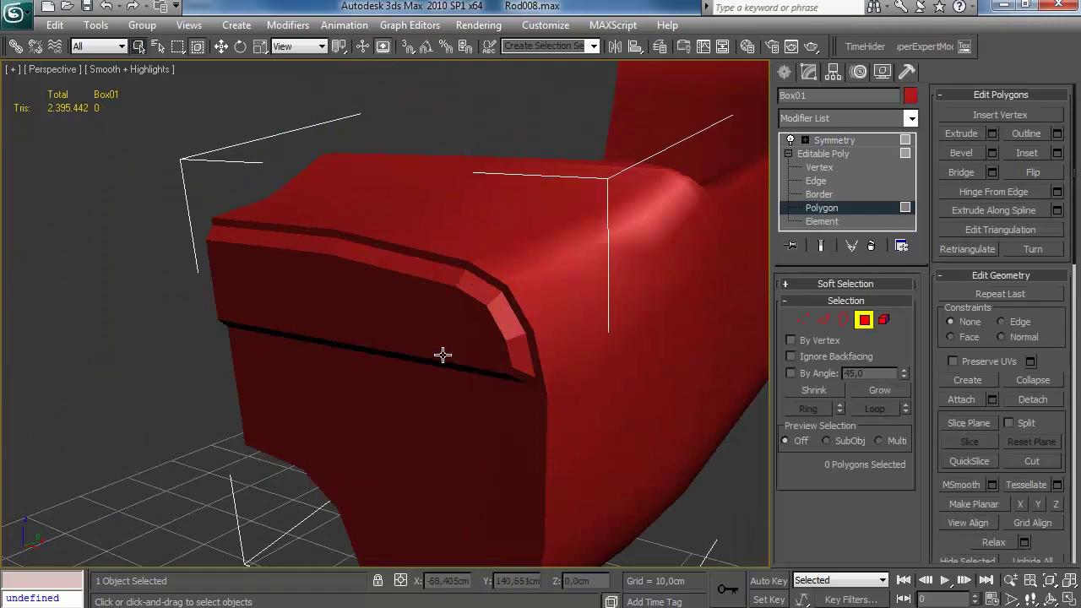
click(431, 352)
scroll(1011, 250, down, 10)
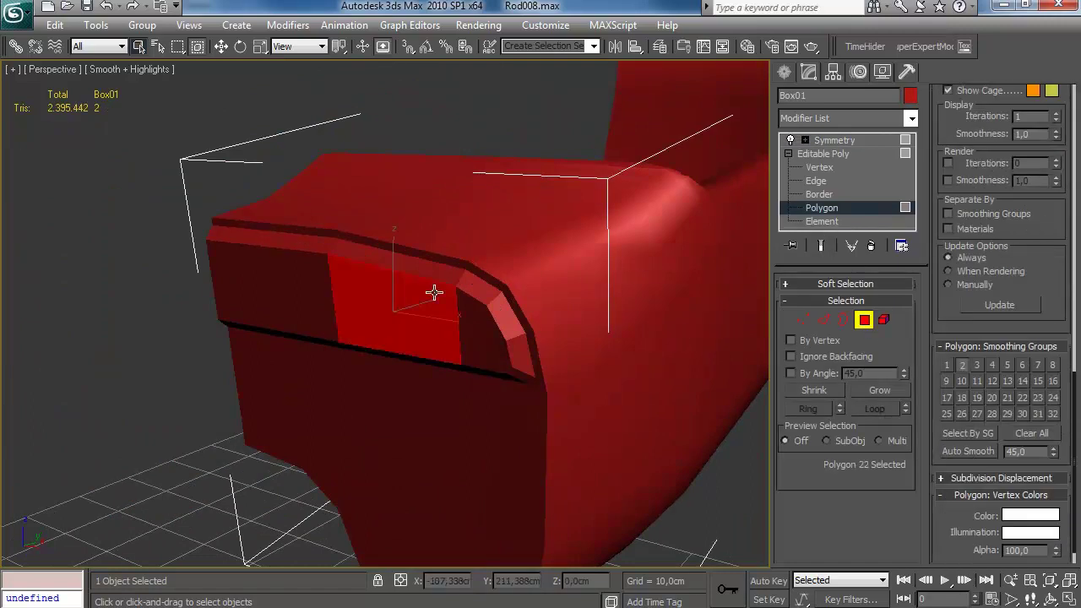
Step: Select the nine bevel polygons framing the raised firewall panel, including its lower strip, and toggle smoothing group 3 on them
click(395, 265)
alt+middle_drag(416, 372, 409, 346)
ctrl+click(392, 370)
ctrl+click(296, 380)
alt+click(296, 395)
ctrl+click(300, 367)
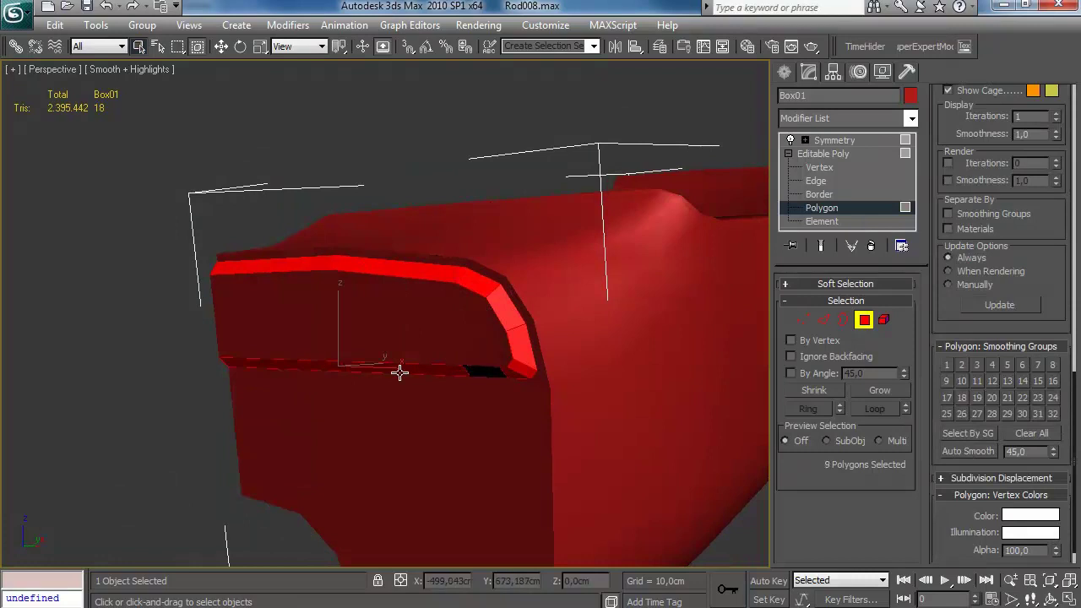
click(974, 365)
Step: Add the lower firewall and side rim polygons to the selection, blend their smoothing with the panel, and clear the selection
ctrl+click(370, 424)
ctrl+click(300, 432)
ctrl+click(429, 422)
middle_drag(568, 406, 568, 301)
click(377, 441)
alt+middle_drag(456, 376, 465, 315)
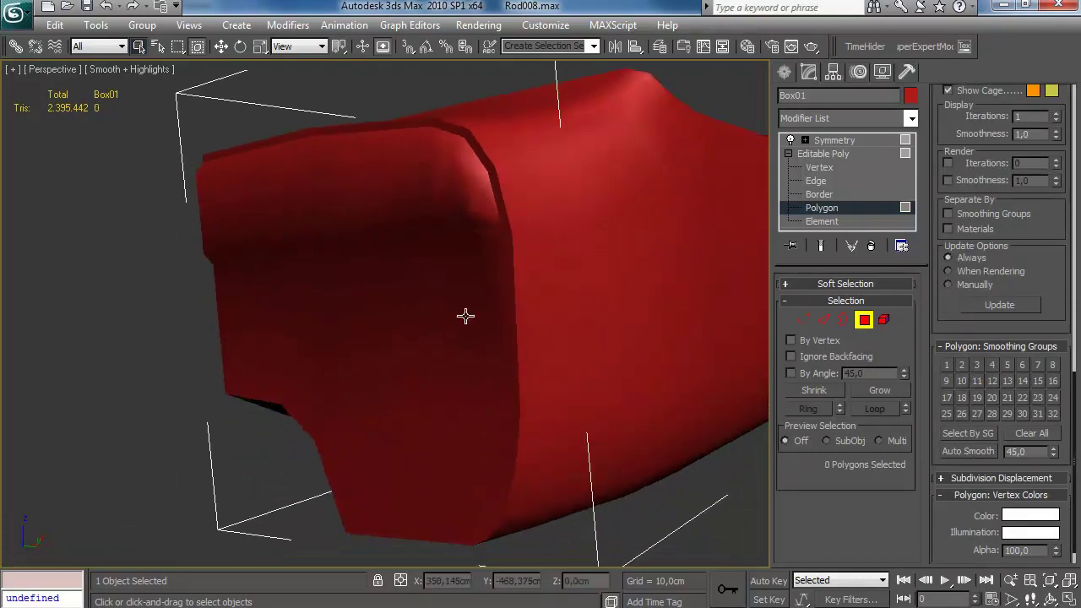
ctrl+click(494, 262)
ctrl+click(512, 318)
click(277, 455)
alt+middle_drag(407, 373, 396, 420)
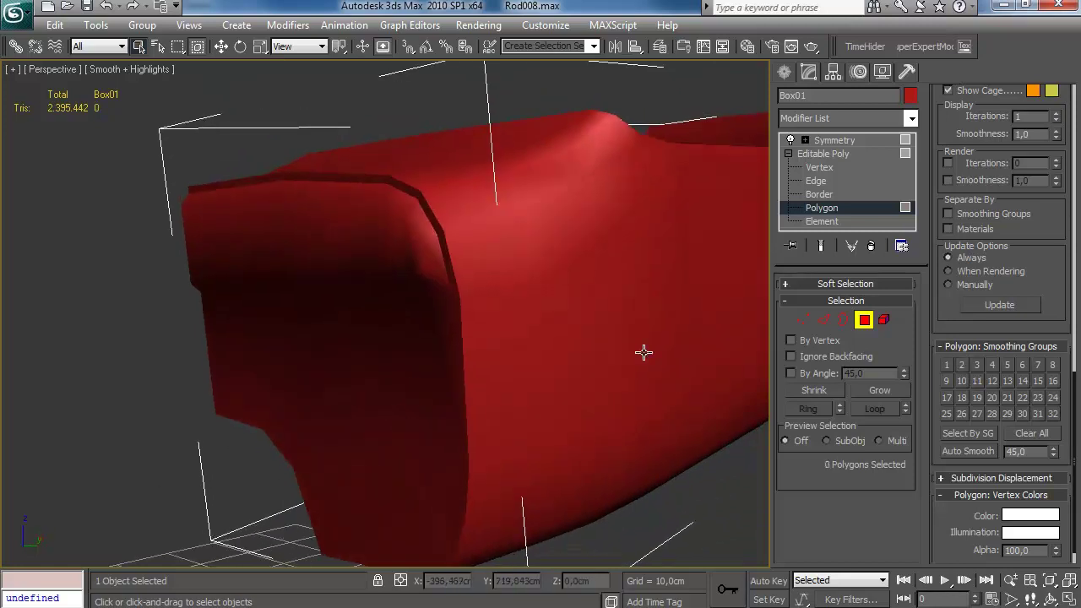
Step: Convert the edge selection around the raised firewall panel to its bevel polygons, toggle smoothing group 2 on them, and deselect
click(823, 320)
key(F3)
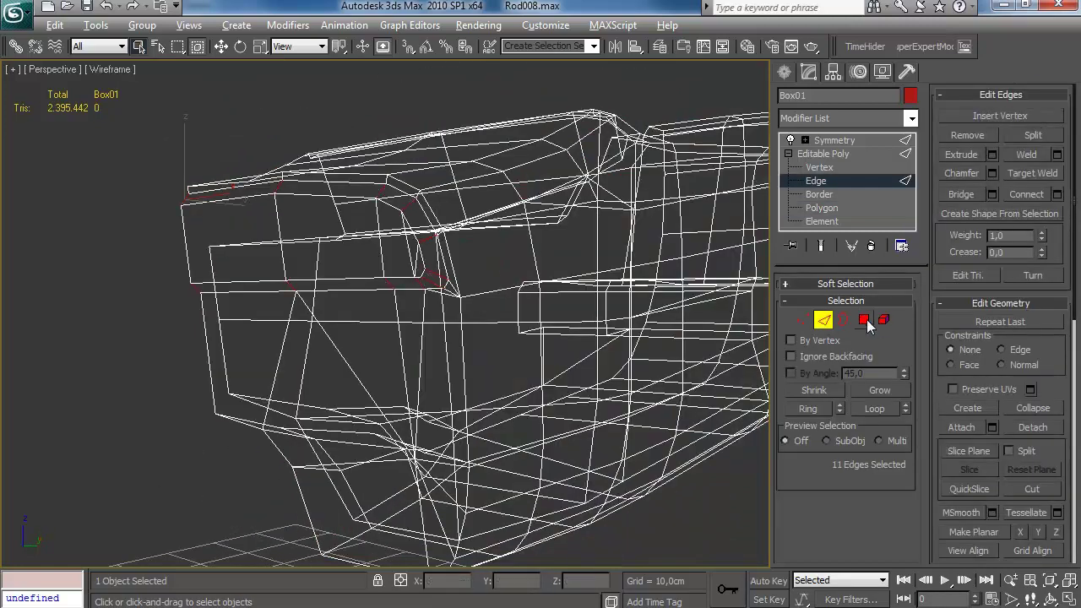
ctrl+click(863, 320)
scroll(940, 507, down, 10)
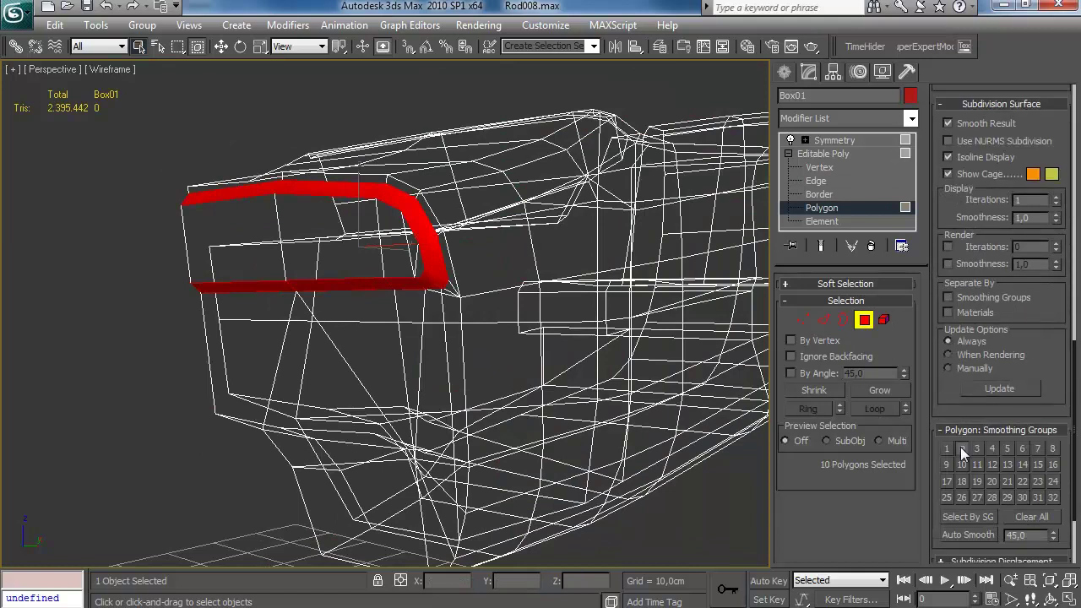
key(F3)
click(279, 460)
Step: Select the nine polygons lining the recess in the body's underside
alt+middle_drag(363, 415, 498, 371)
scroll(501, 389, up, 4)
click(502, 390)
ctrl+click(547, 379)
ctrl+click(564, 336)
ctrl+click(566, 240)
ctrl+click(542, 299)
ctrl+click(497, 317)
ctrl+click(496, 358)
ctrl+click(504, 230)
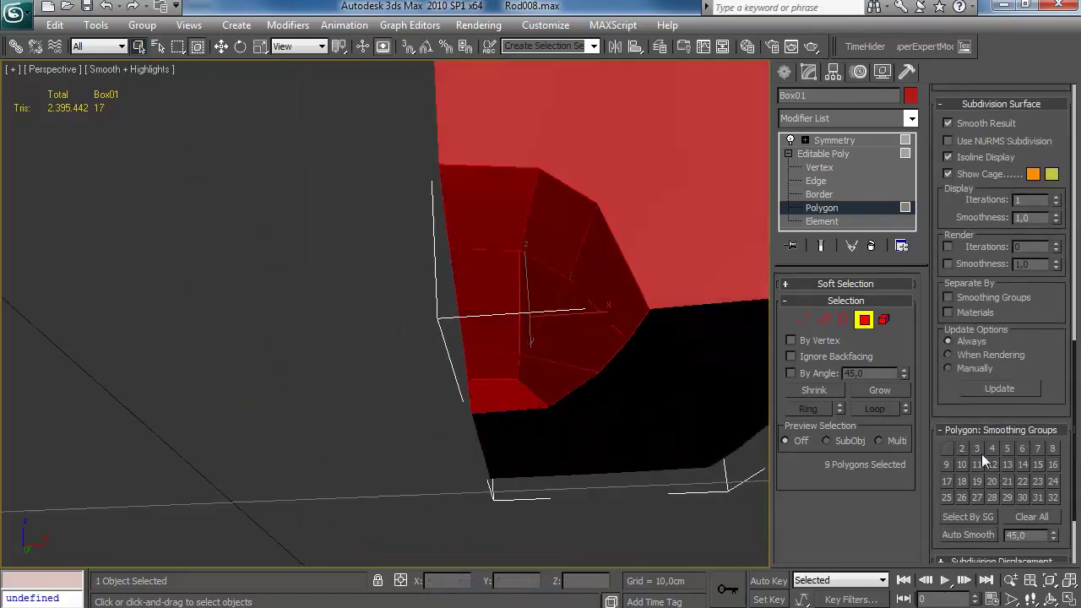
Step: Try smoothing groups 2 and 3 on the recess polygons and clear the selection
click(965, 448)
click(976, 449)
click(957, 450)
click(710, 506)
Step: Try smoothing groups 3, 4 and 1 on the interior polygons beneath the seat and clear the selection
alt+middle_drag(596, 432, 674, 410)
key(F3)
key(F3)
key(F4)
key(F4)
scroll(567, 381, down, 5)
scroll(494, 318, up, 4)
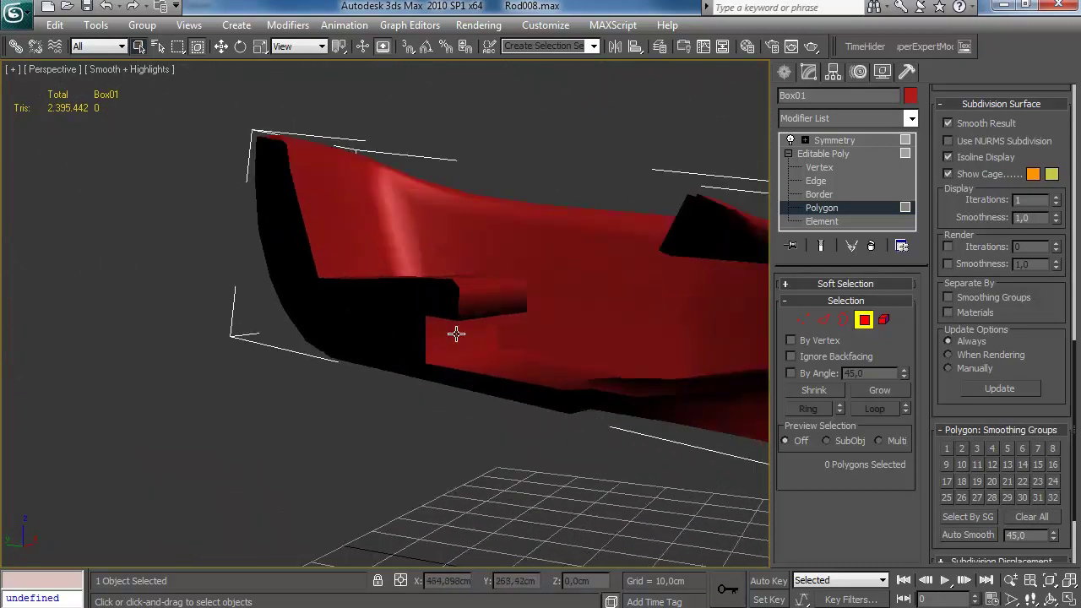
click(976, 449)
click(977, 450)
click(991, 447)
click(952, 447)
click(667, 483)
Step: Leave polygon editing and deselect the body to review the whole mirrored shell
mouse_move(562, 396)
middle_down()
mouse_move(511, 362)
mouse_move(536, 413)
mouse_move(536, 376)
mouse_move(715, 375)
mouse_move(745, 407)
middle_up()
scroll(536, 376, down, 4)
click(785, 71)
click(649, 236)
alt+middle_drag(638, 265, 447, 350)
scroll(600, 367, up, 3)
scroll(555, 311, up, 2)
scroll(415, 295, down, 3)
Step: Open the layer manager and unhide the remaining hot rod parts
click(660, 46)
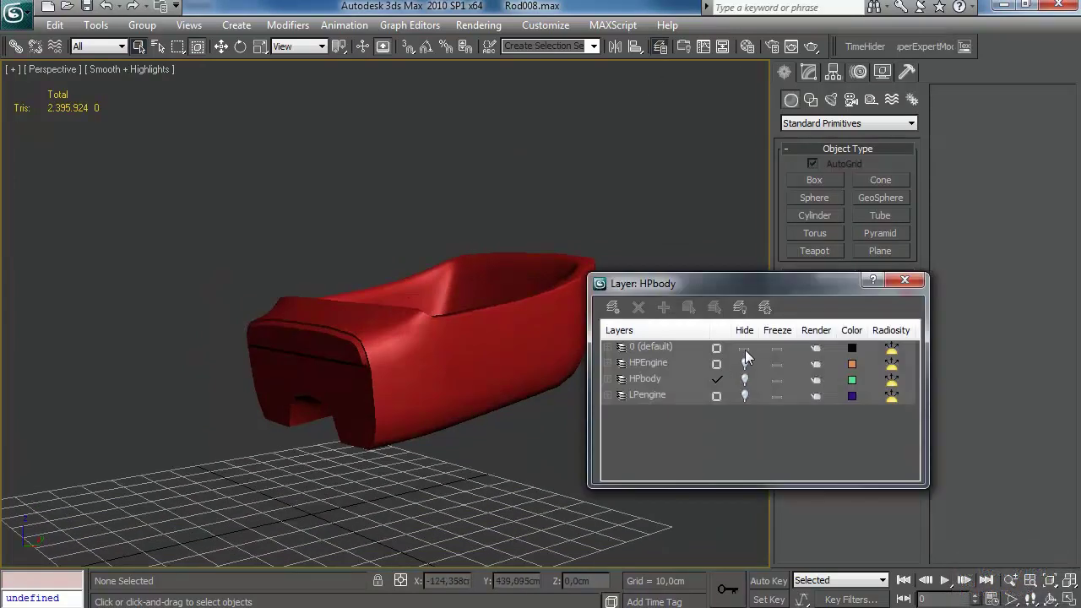
right_click(500, 444)
click(549, 369)
alt+middle_drag(423, 370, 519, 326)
scroll(428, 391, down, 3)
scroll(437, 430, up, 5)
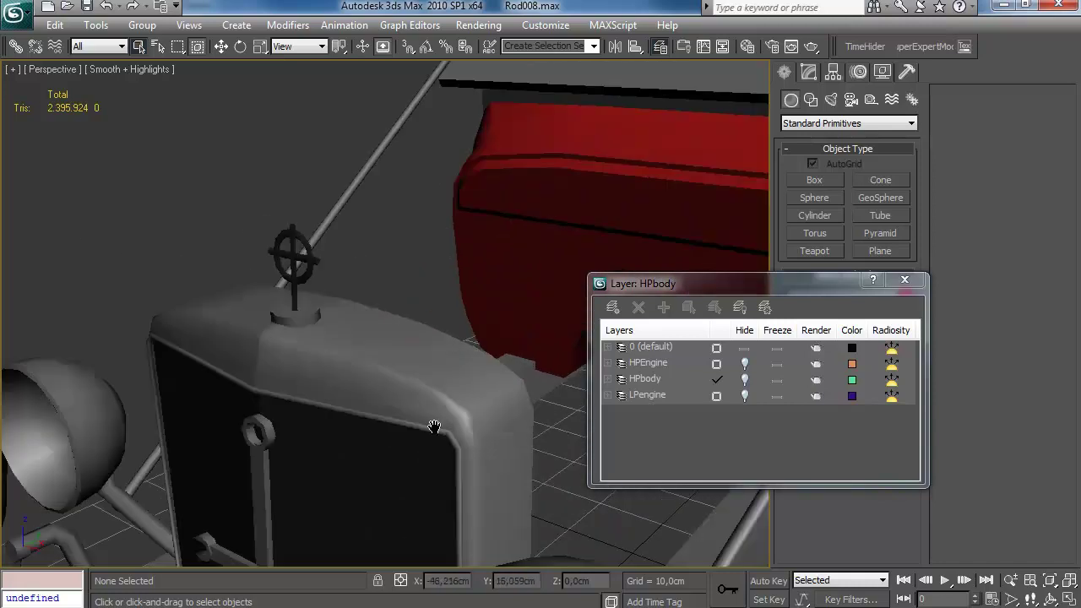
Step: Show edged faces, select the radiator shell's open centre border beneath its Symmetry modifier, and set its X position to 0 cm
middle_drag(436, 430, 434, 408)
key(F4)
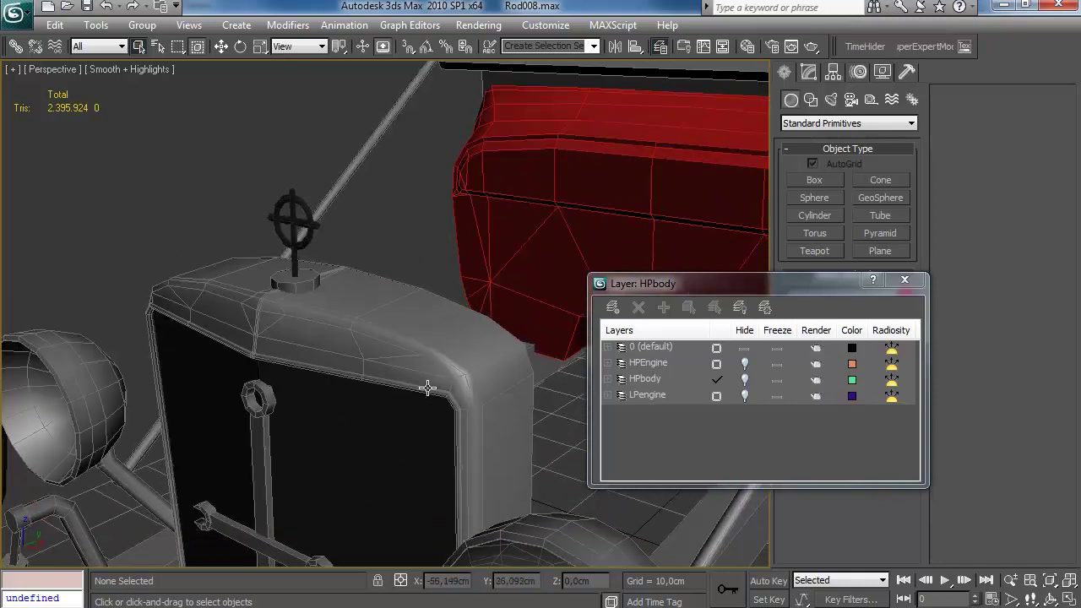
alt+middle_drag(459, 348, 508, 358)
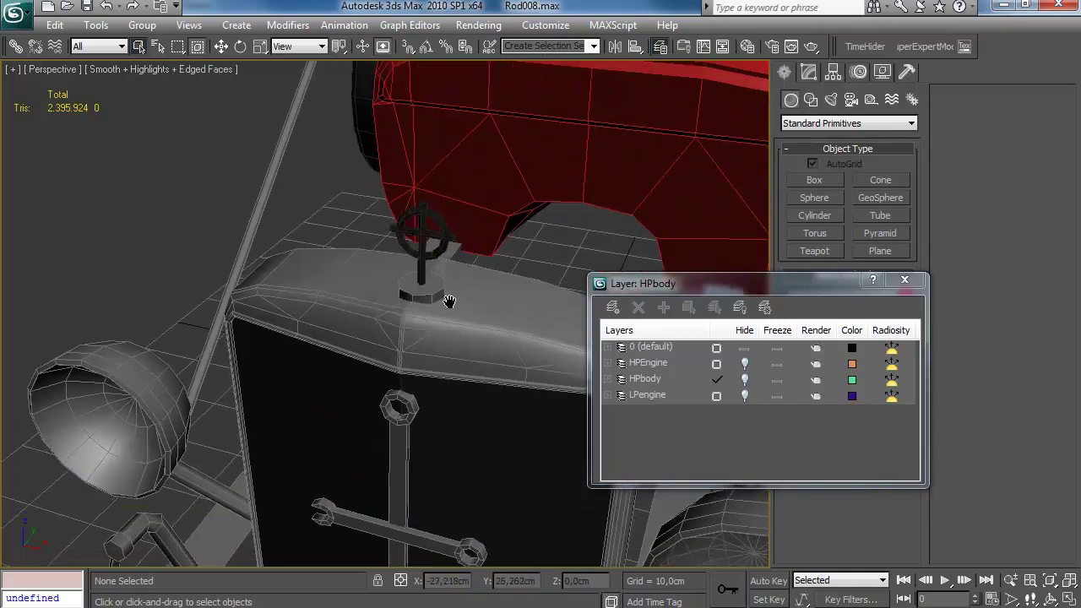
scroll(430, 366, up, 5)
click(430, 367)
click(832, 72)
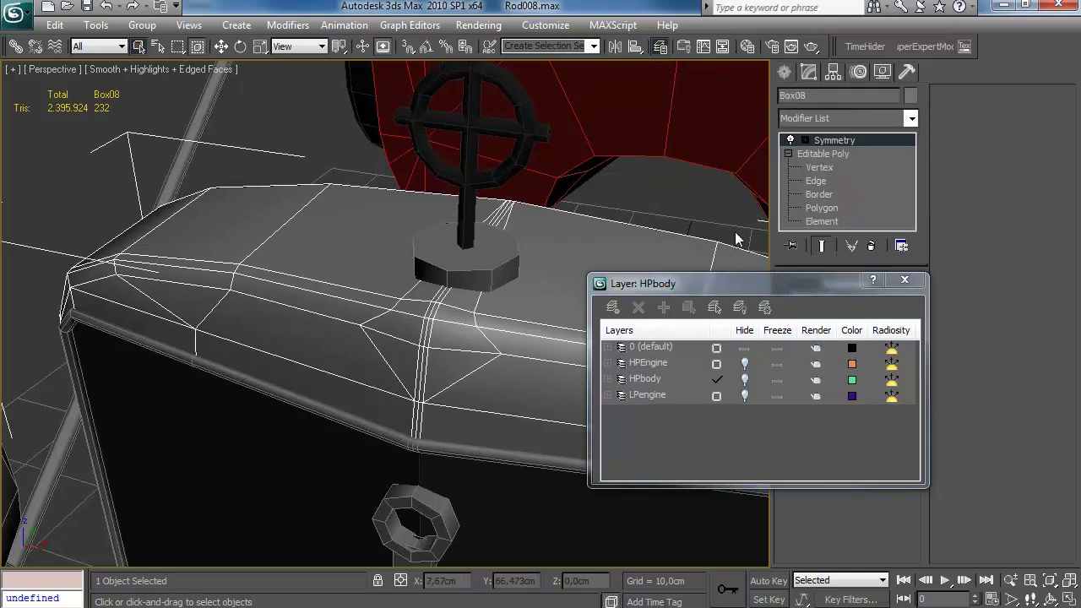
click(830, 153)
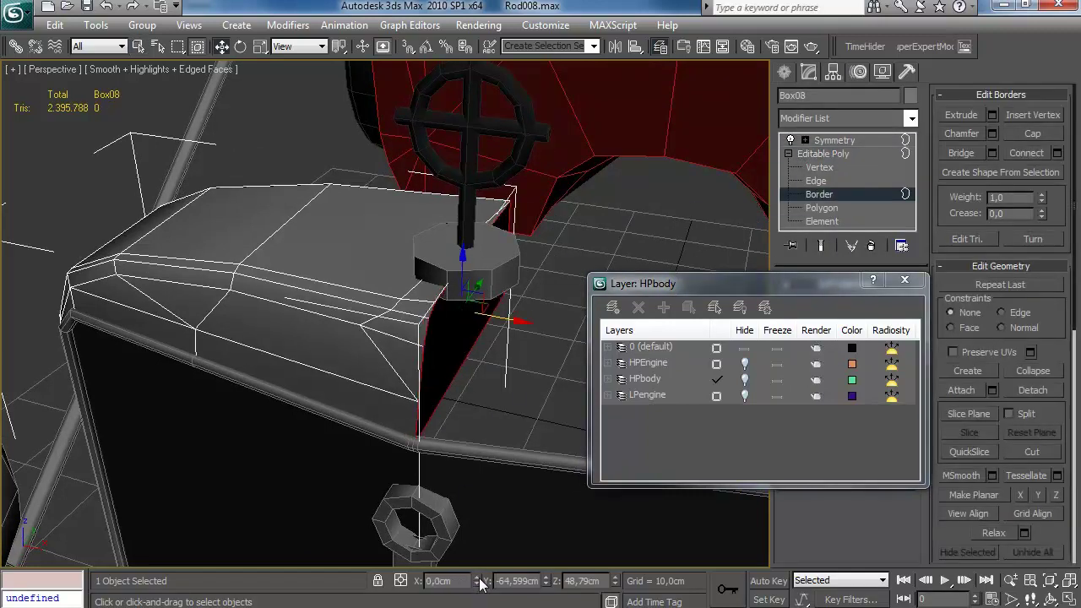
Step: Close the layer manager, remove one of the oil tank's two end rim edge loops, and reposition the remaining loop
click(905, 282)
click(784, 74)
scroll(191, 333, down, 6)
alt+middle_drag(371, 346, 321, 311)
scroll(465, 331, down, 5)
alt+middle_drag(517, 325, 563, 320)
scroll(549, 344, up, 5)
scroll(421, 330, up, 4)
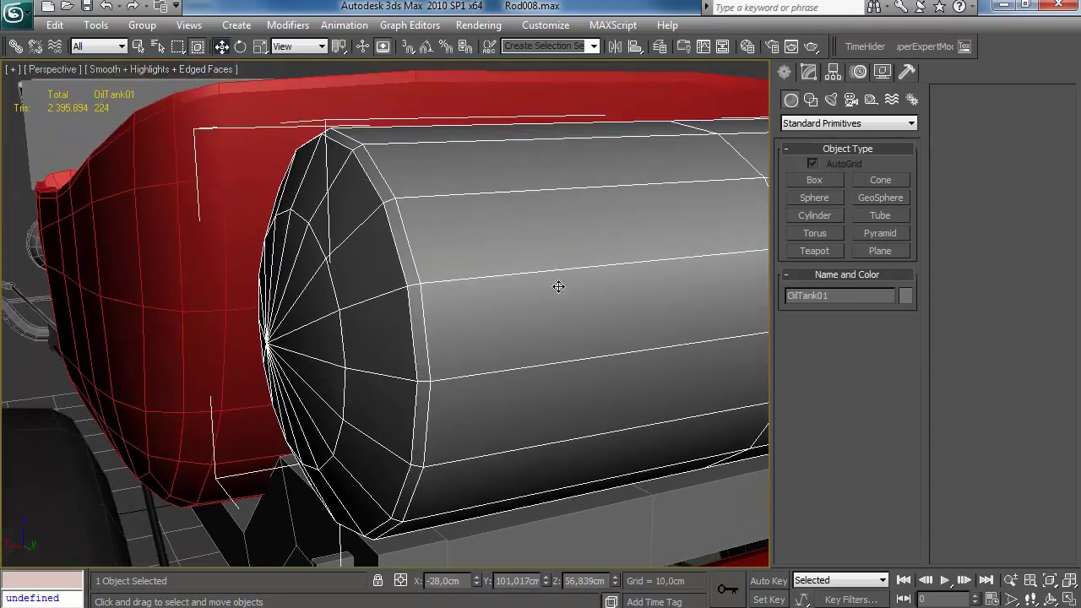
double_click(429, 355)
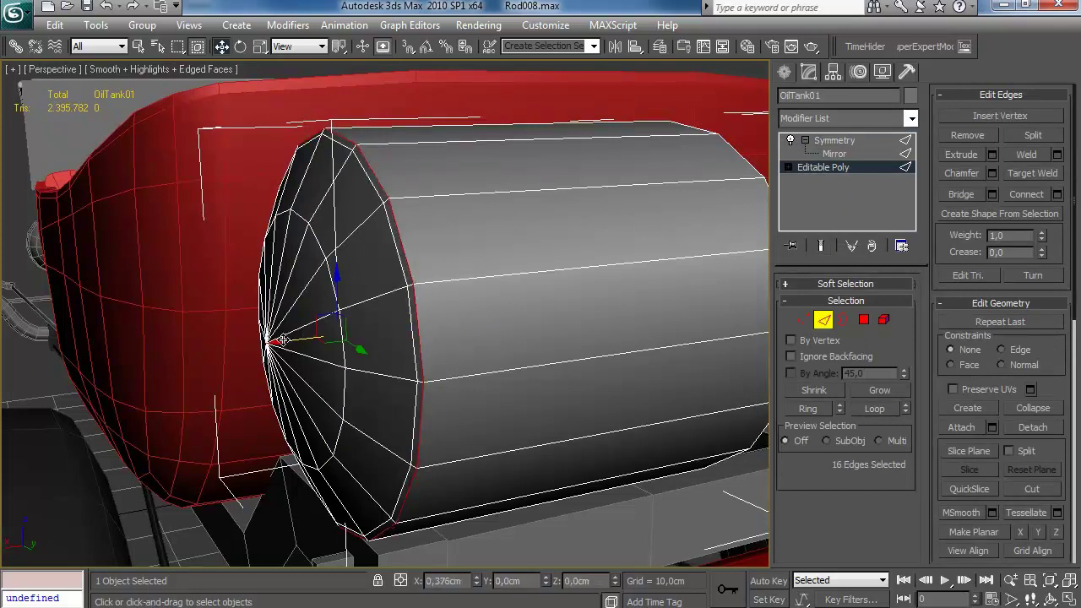
Step: Leave edge editing and collapse the oil tank's Symmetry modifier into its Editable Poly
alt+middle_drag(496, 339, 501, 361)
scroll(589, 354, down, 4)
click(859, 167)
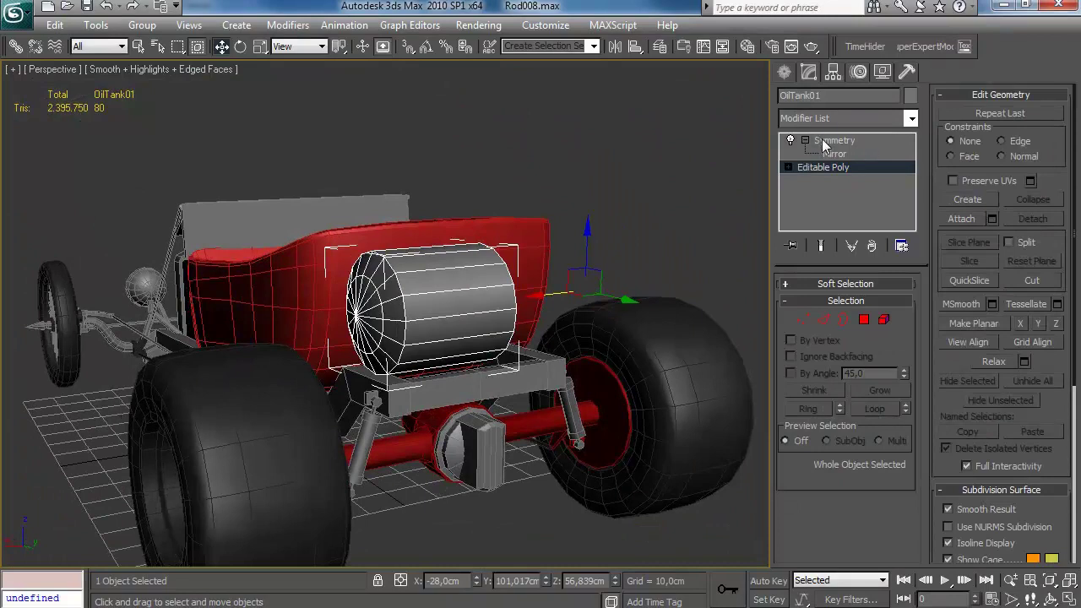
click(823, 142)
right_click(838, 142)
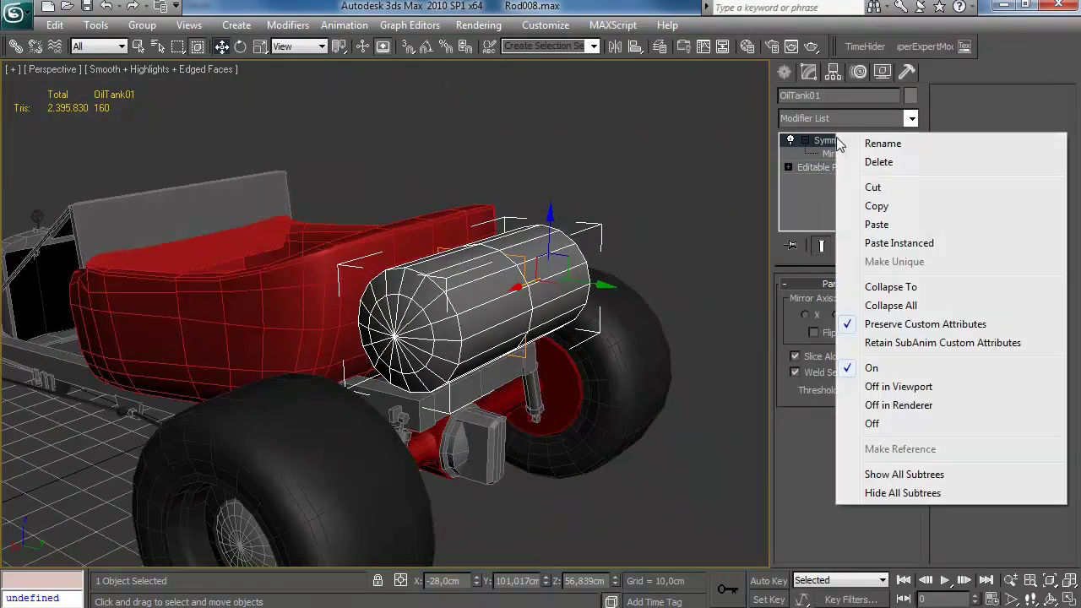
click(885, 287)
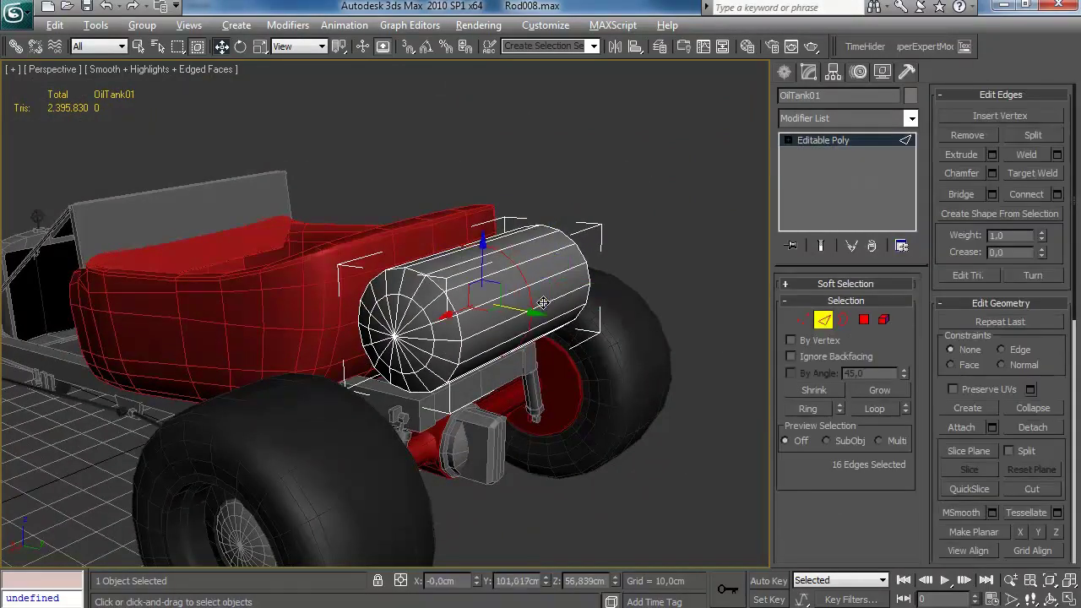
Step: Remove the edge loop around the middle of the oil tank and deselect the tank
alt+middle_drag(495, 234, 508, 269)
alt+middle_drag(602, 441, 548, 449)
scroll(568, 465, up, 5)
scroll(497, 357, down, 6)
alt+middle_drag(498, 357, 538, 399)
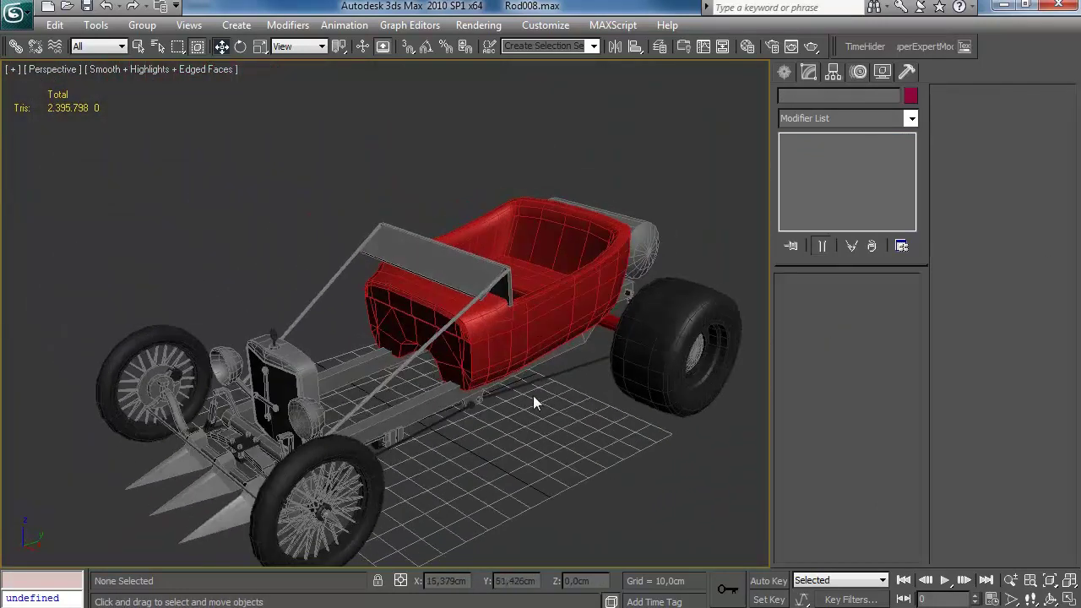
Step: Delete the windshield panel in front of the cockpit
scroll(488, 279, up, 4)
alt+middle_drag(499, 321, 427, 287)
scroll(565, 272, down, 4)
scroll(565, 282, up, 4)
Step: Move the front end vertex of the strut beside the radiator, set its radial sides to 3, and deselect it
click(358, 365)
click(981, 119)
scroll(446, 291, up, 4)
drag(334, 328, 330, 305)
alt+middle_drag(380, 299, 439, 332)
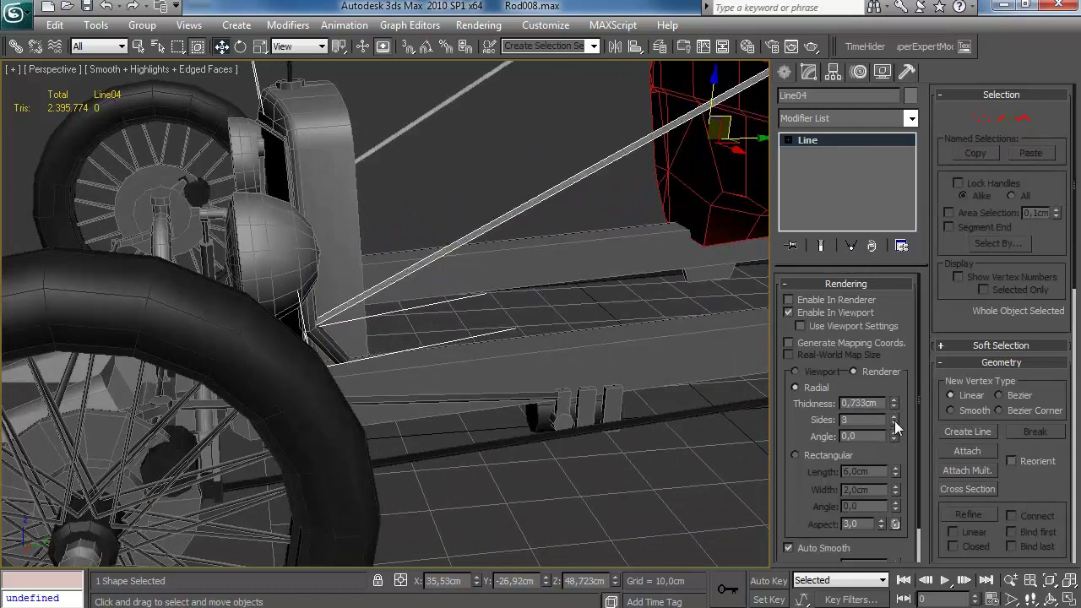
scroll(520, 349, down, 10)
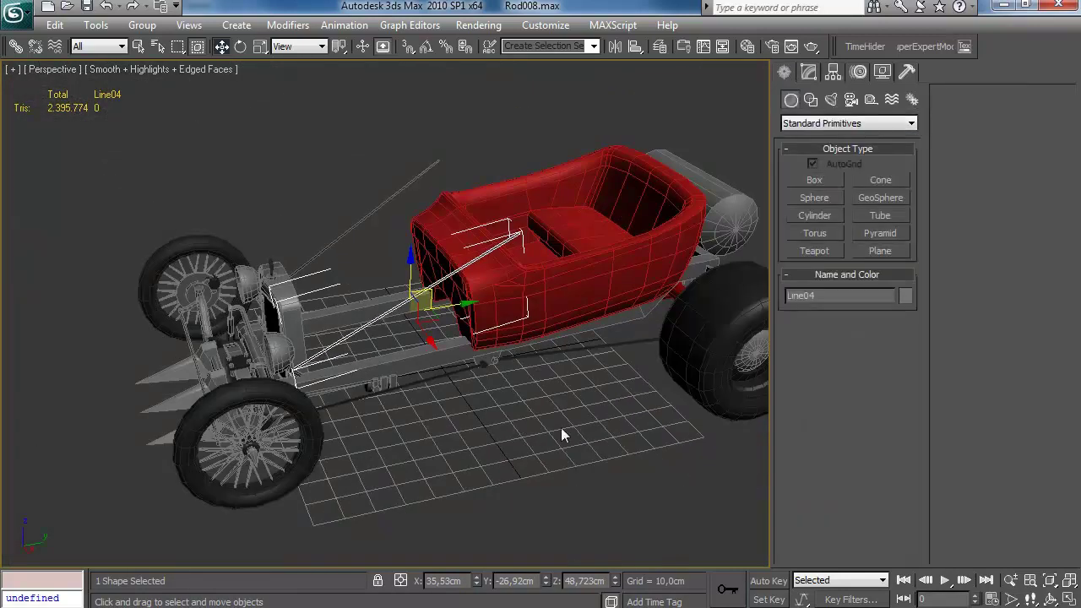
alt+middle_drag(560, 427, 540, 381)
key(F4)
alt+middle_drag(466, 341, 558, 293)
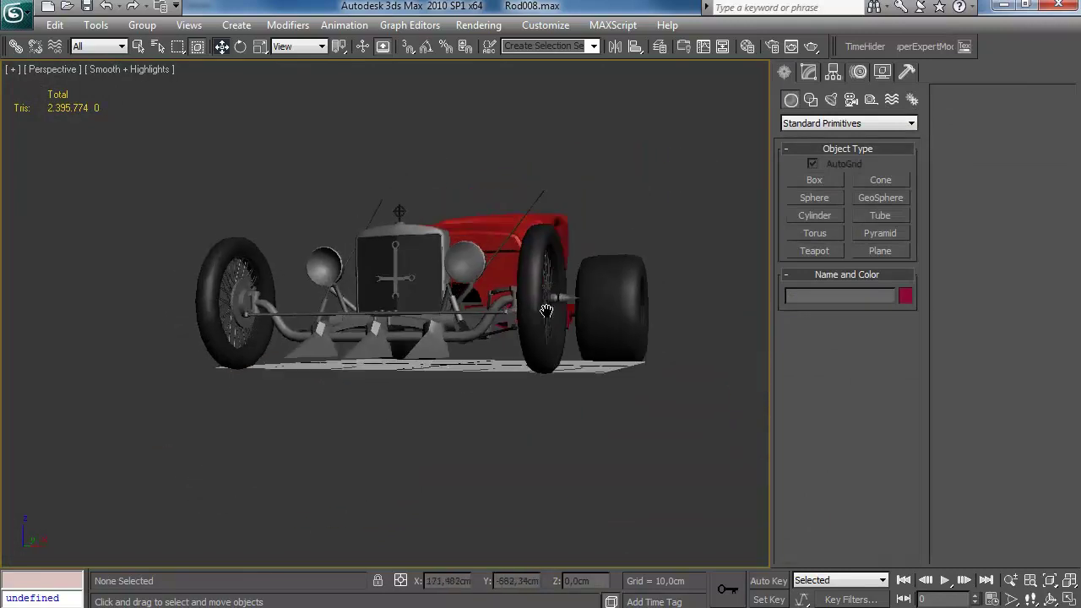
Step: Delete the hub disc inside the rear wheel and select the tire for editing with edged faces shown
scroll(523, 347, up, 3)
mouse_move(515, 336)
alt+middle_down()
mouse_move(523, 347)
mouse_move(405, 349)
mouse_move(383, 335)
mouse_move(389, 354)
mouse_move(371, 335)
alt+middle_up()
scroll(424, 342, up, 3)
key(F3)
scroll(405, 350, up, 4)
click(333, 417)
alt+middle_drag(332, 417, 420, 337)
alt+middle_drag(469, 367, 528, 397)
click(813, 72)
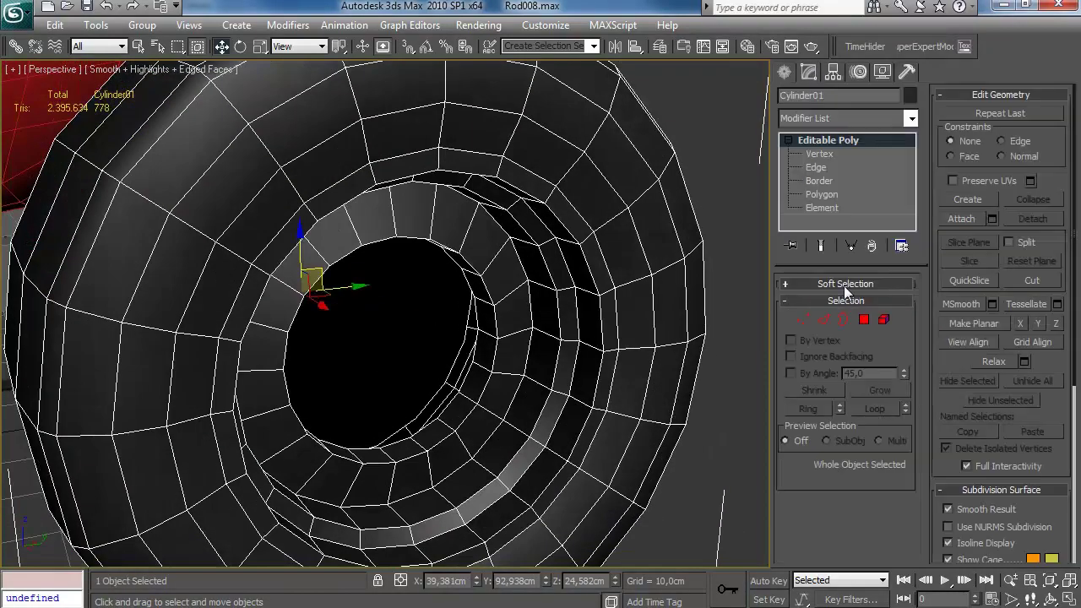
Step: Extrude the rear wheel's open inner border inward at 55 percent scale and continue it to the wheel's centre
click(842, 318)
click(470, 364)
alt+middle_drag(470, 364, 425, 407)
drag(403, 366, 412, 376)
alt+middle_drag(412, 373, 374, 386)
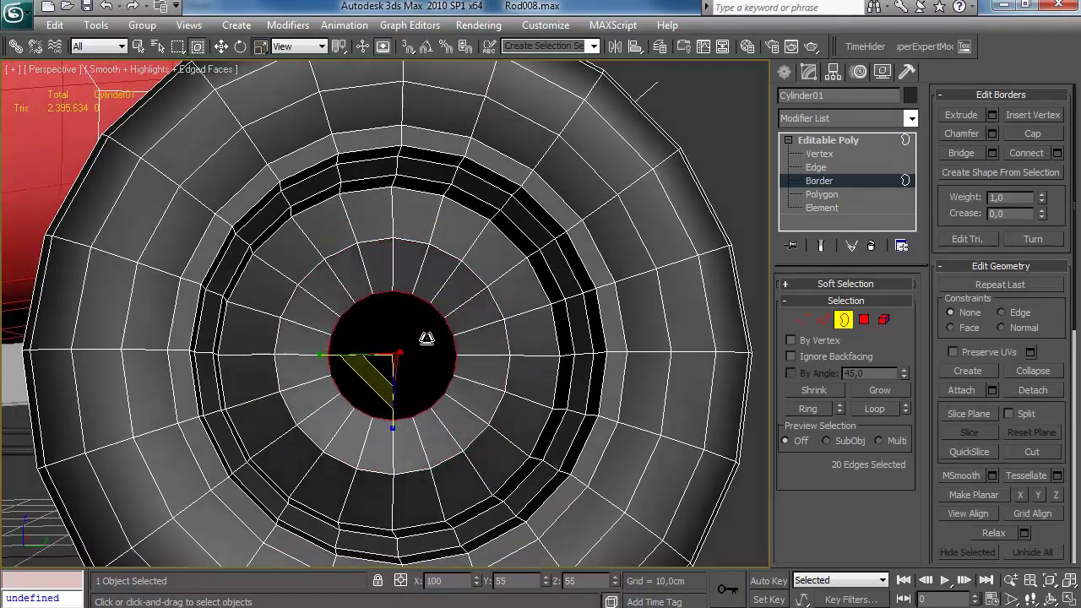
alt+middle_drag(454, 316, 435, 331)
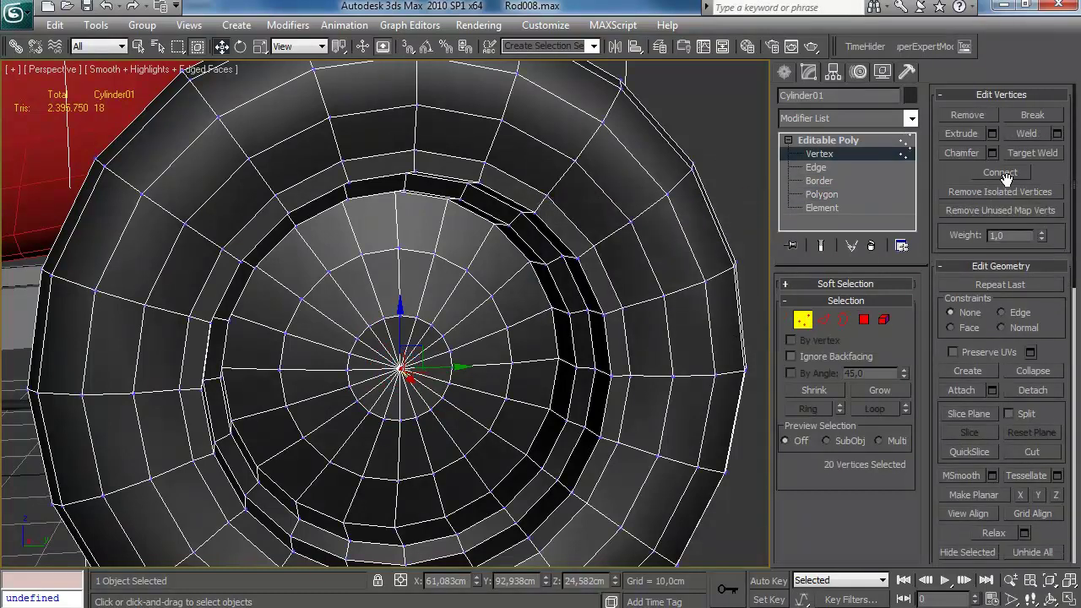
Step: Weld the rear wheel's 20 centre vertices into one, leave vertex editing, and deselect the wheel
alt+middle_drag(496, 347, 487, 392)
alt+middle_drag(420, 398, 323, 278)
scroll(431, 364, down, 5)
scroll(397, 339, up, 4)
alt+middle_drag(398, 340, 743, 407)
scroll(398, 322, down, 5)
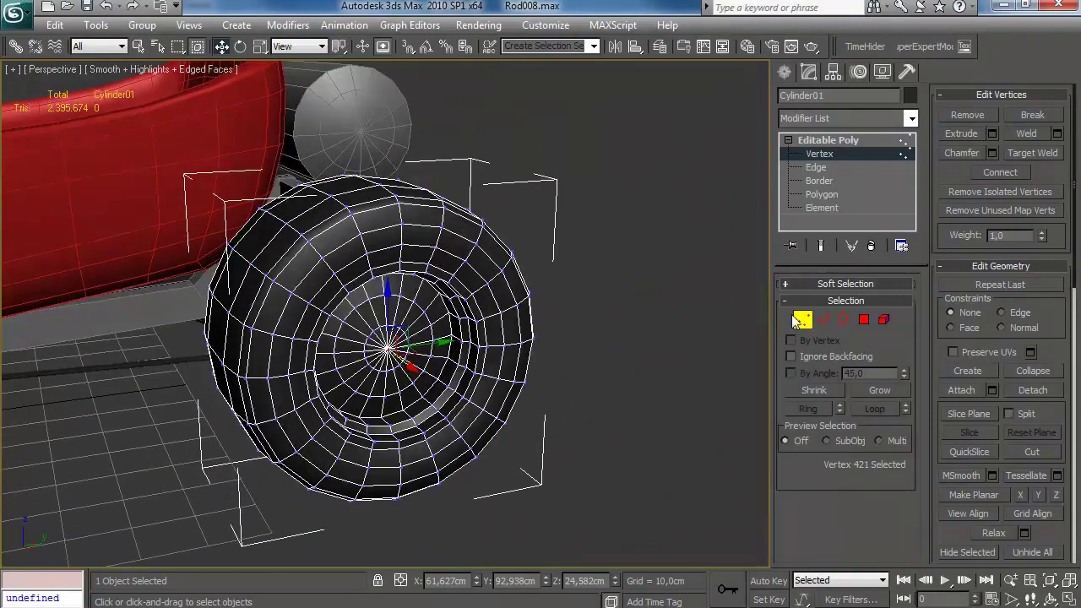
click(801, 320)
click(578, 399)
Step: Select the front wheel and examine its tire, spokes and hub from several sides
click(417, 365)
scroll(418, 366, down, 5)
middle_drag(212, 407, 661, 328)
click(352, 340)
scroll(459, 344, down, 4)
middle_drag(583, 337, 474, 336)
scroll(393, 361, up, 5)
scroll(474, 337, down, 5)
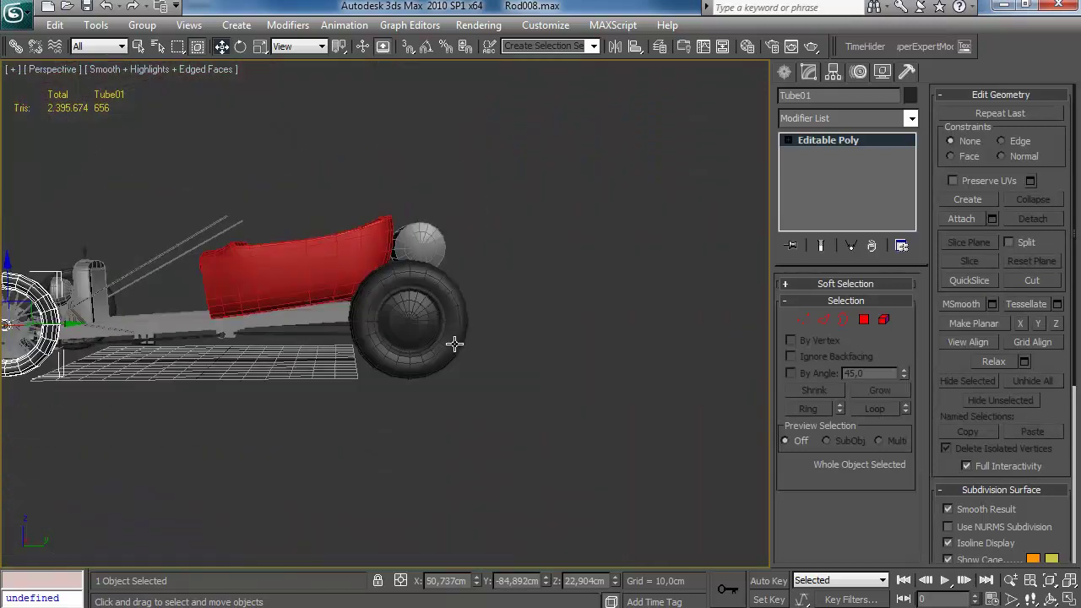
alt+middle_drag(516, 448, 447, 437)
scroll(447, 437, up, 5)
scroll(446, 436, down, 2)
middle_drag(371, 515, 360, 433)
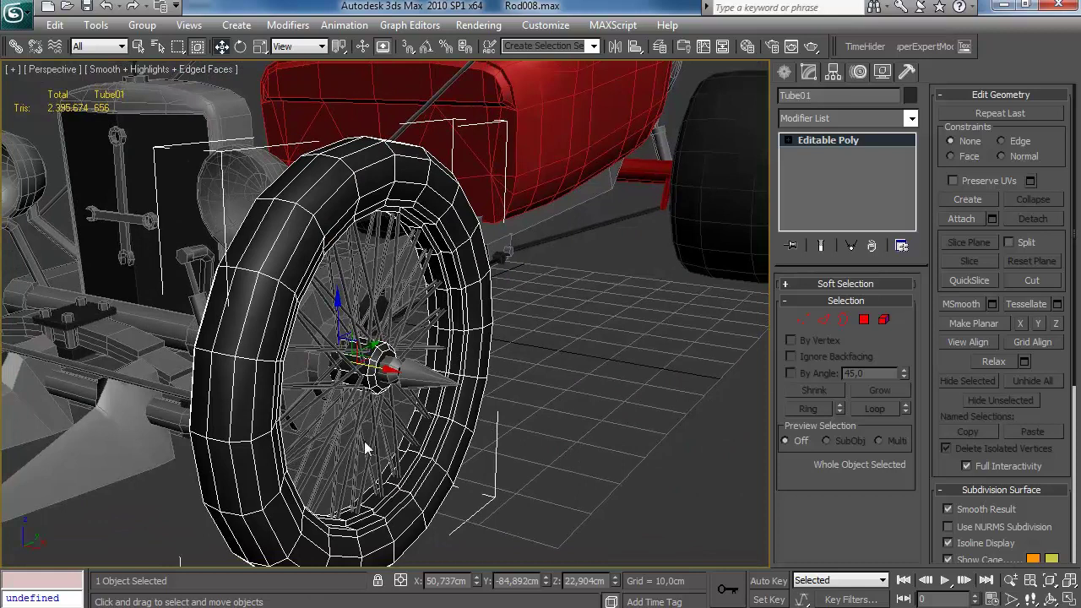
scroll(364, 449, down, 5)
alt+middle_drag(369, 430, 517, 390)
middle_drag(433, 420, 502, 394)
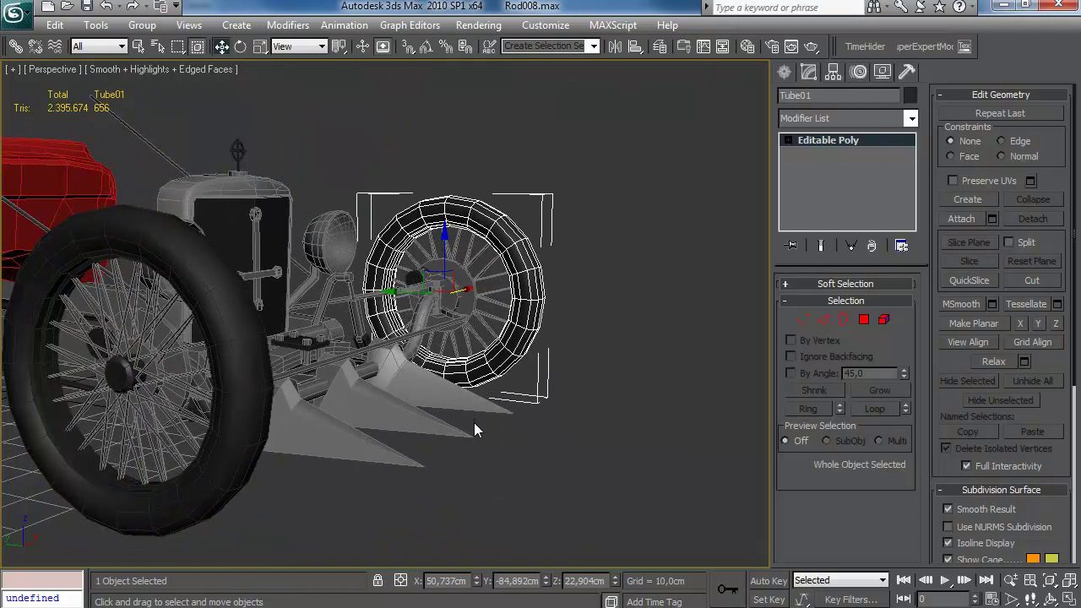
middle_drag(429, 427, 317, 364)
Step: Raise the upper end vertex of the headlight's bracket line by about 0.46 cm
scroll(484, 398, down, 5)
scroll(394, 387, up, 5)
middle_drag(464, 279, 372, 337)
scroll(386, 388, up, 5)
scroll(372, 371, up, 3)
middle_drag(338, 422, 415, 421)
scroll(446, 389, up, 3)
scroll(446, 389, down, 3)
click(364, 352)
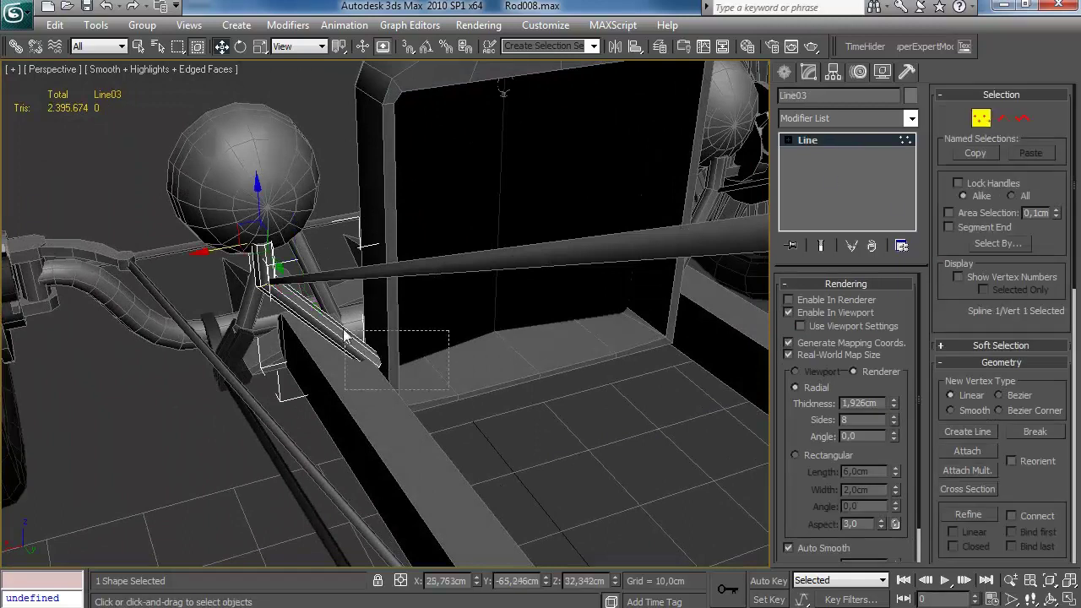
alt+middle_drag(327, 376, 451, 335)
click(264, 243)
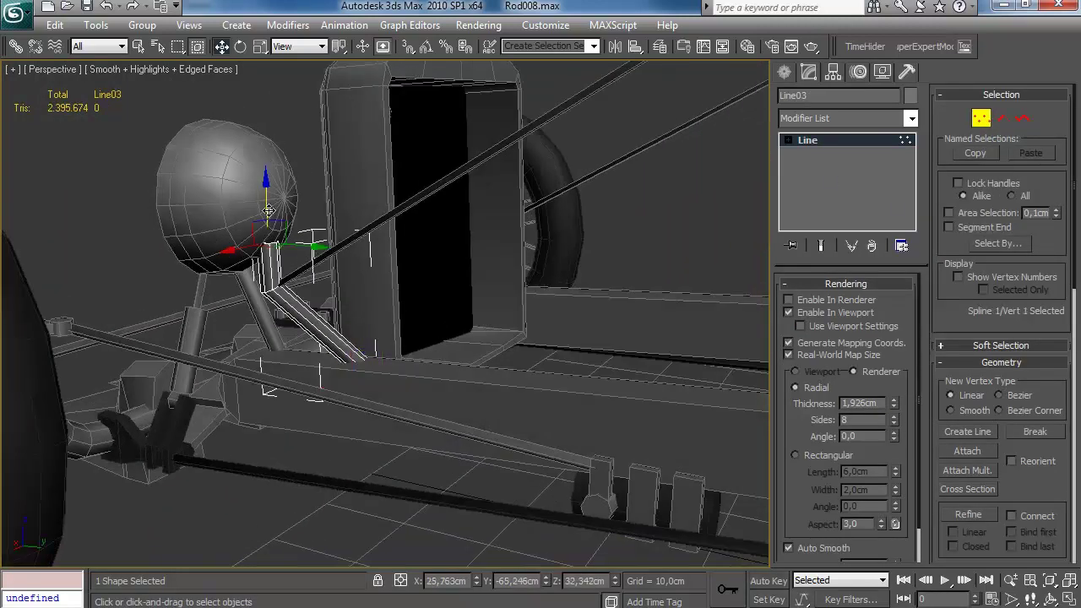
alt+middle_drag(283, 194, 477, 220)
drag(264, 192, 263, 189)
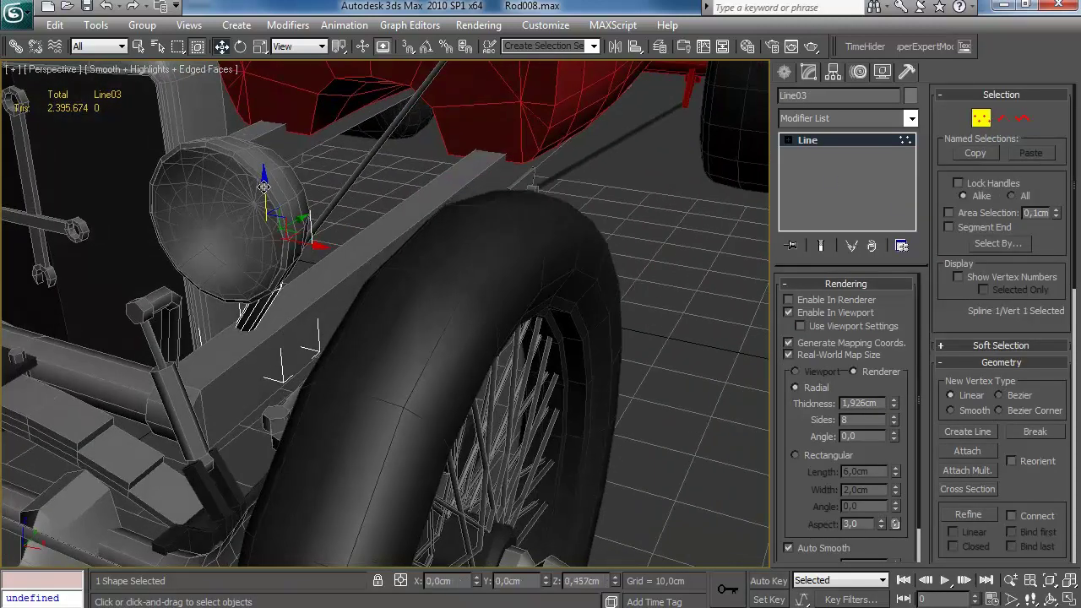
Step: Try 6 sides on the headlight's bracket line and return it to 8
alt+middle_drag(264, 182, 234, 338)
scroll(272, 267, down, 5)
alt+middle_drag(272, 267, 388, 226)
scroll(388, 226, up, 5)
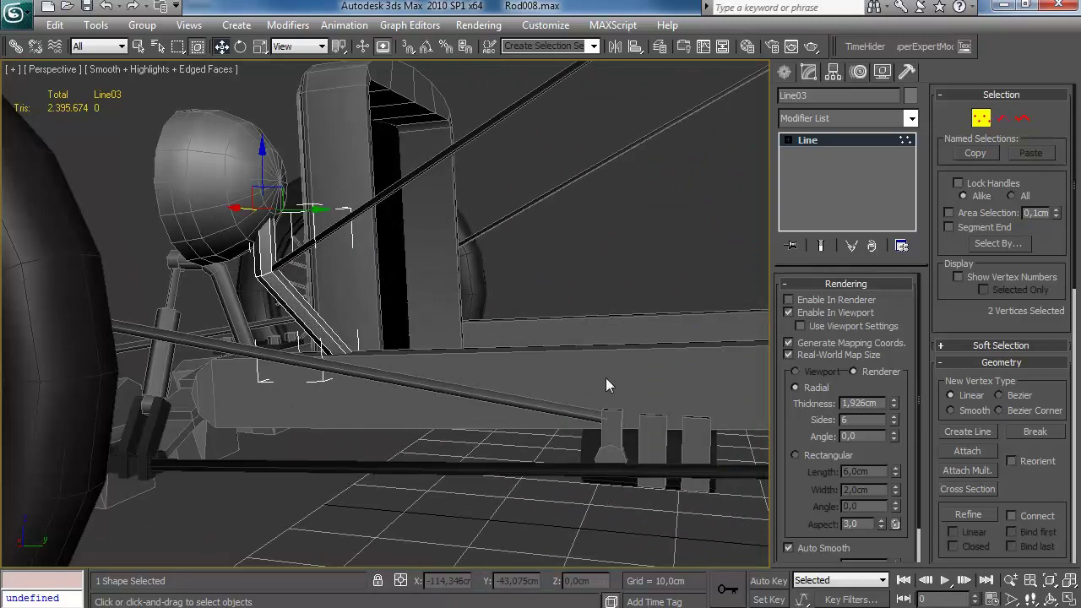
alt+middle_drag(372, 342, 531, 337)
scroll(531, 338, down, 8)
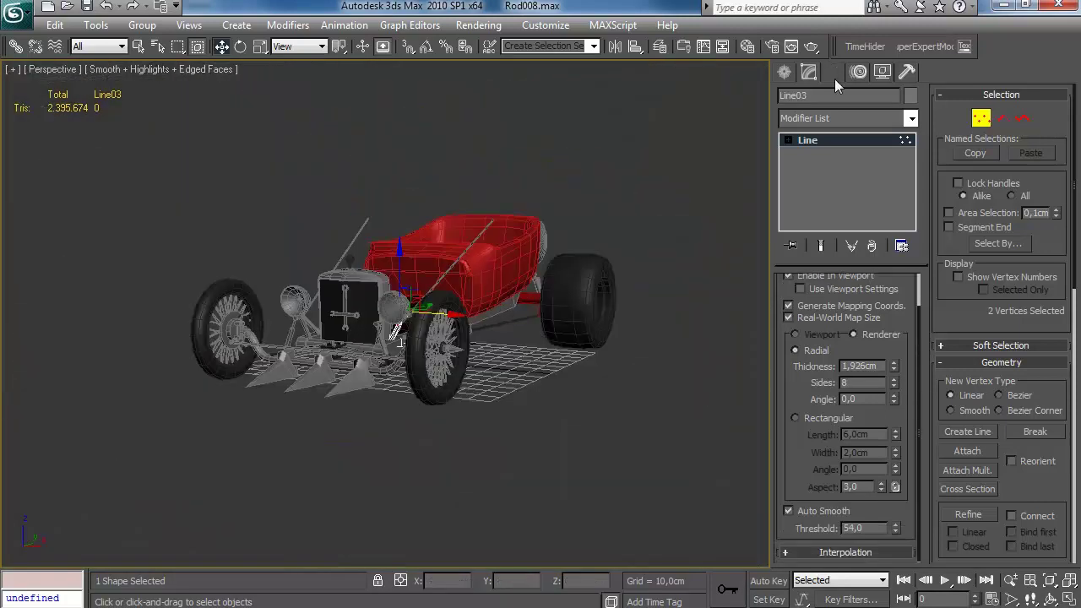
Step: Create a box about 11.79 by 2.86 by 2.59 cm on the body's back beside the cylindrical tank
click(785, 73)
click(635, 386)
alt+middle_drag(633, 382, 429, 323)
scroll(511, 302, up, 4)
alt+middle_drag(512, 302, 447, 393)
scroll(469, 344, up, 4)
alt+middle_drag(468, 346, 278, 408)
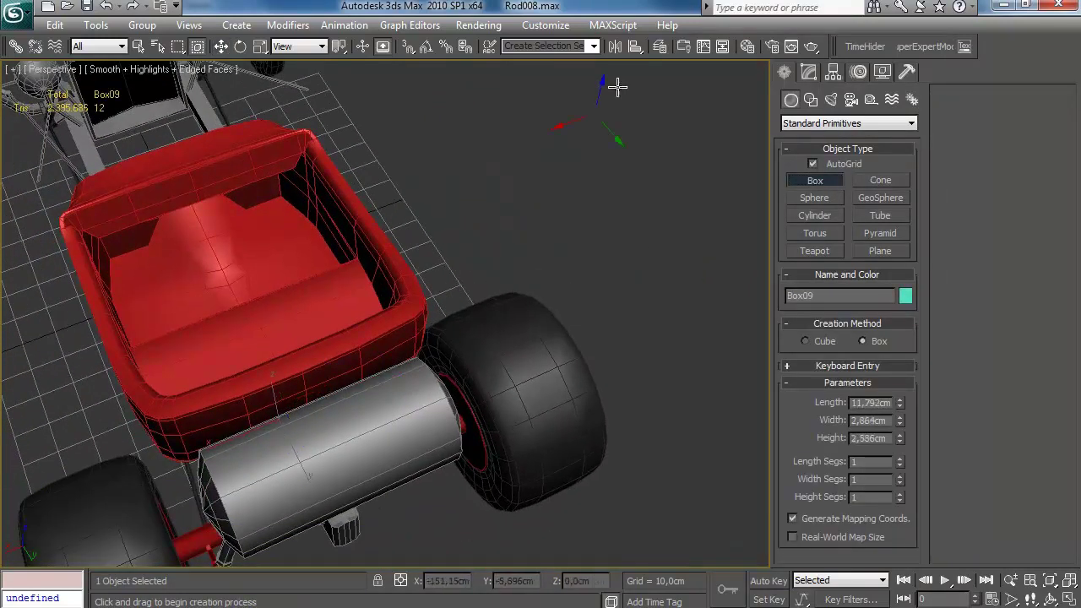
click(660, 47)
click(904, 280)
Step: Set the box's world rotation to X -90, Y 180, Z 0 and position it between the body and the tank
alt+middle_drag(456, 346, 591, 282)
scroll(557, 304, up, 4)
middle_drag(337, 452, 447, 365)
alt+middle_drag(343, 391, 266, 426)
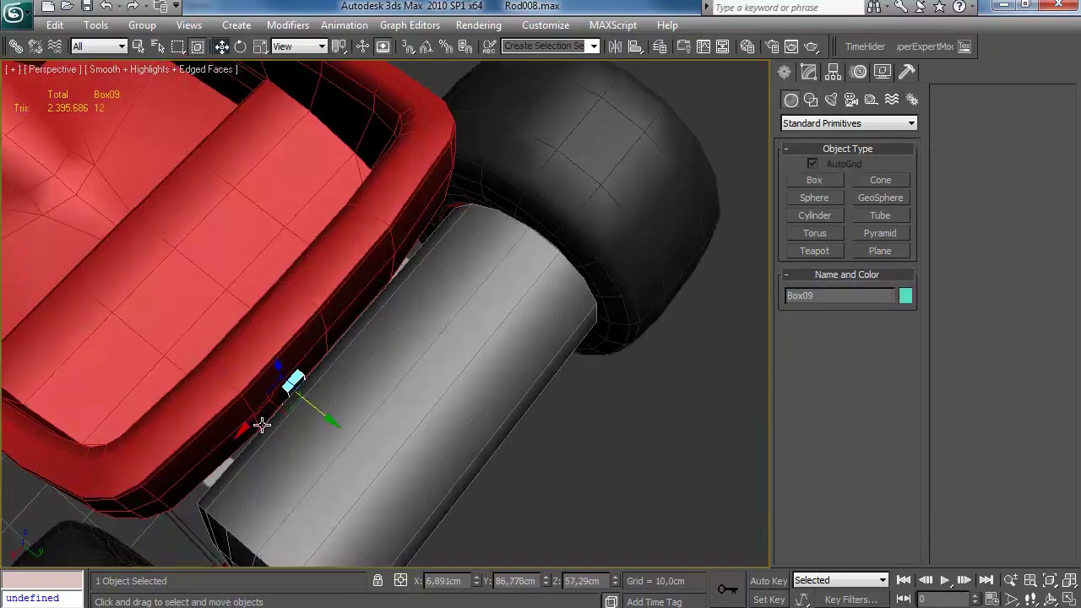
key(ctrl+z)
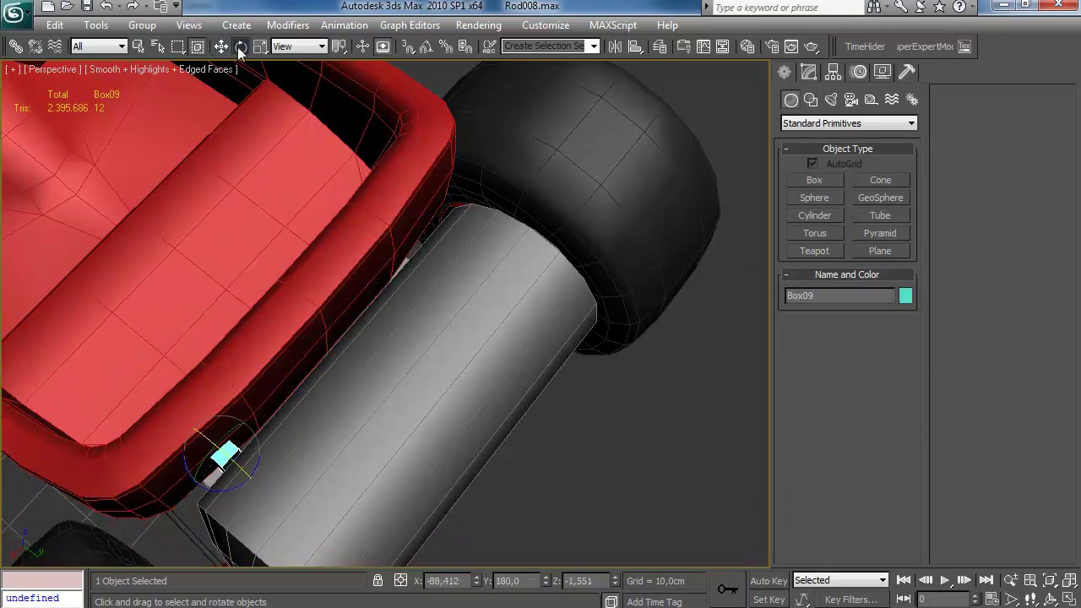
right_click(690, 432)
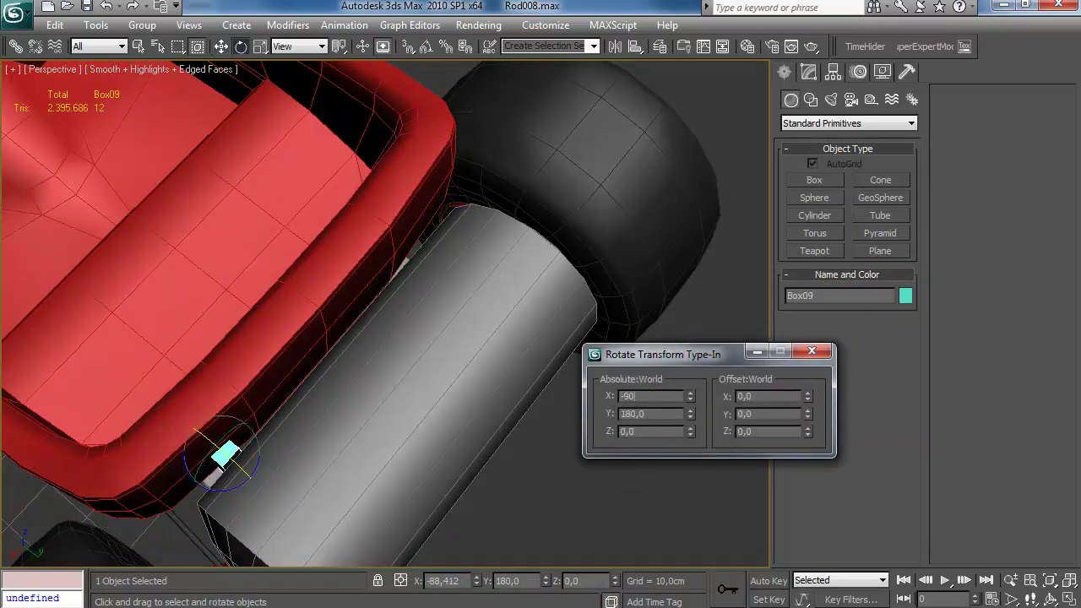
alt+middle_drag(387, 365, 350, 337)
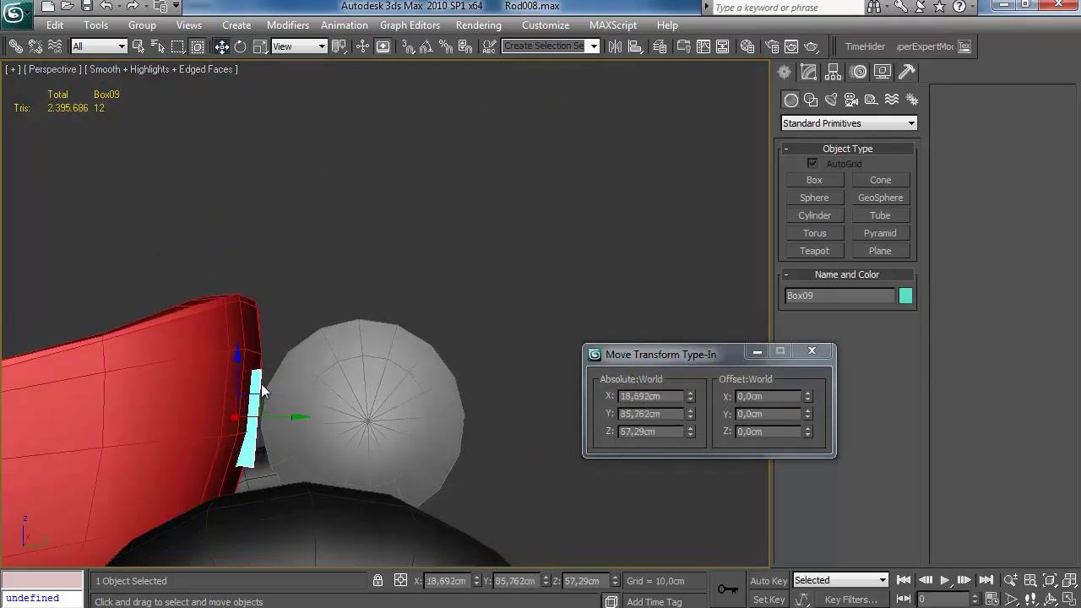
alt+middle_drag(255, 391, 283, 464)
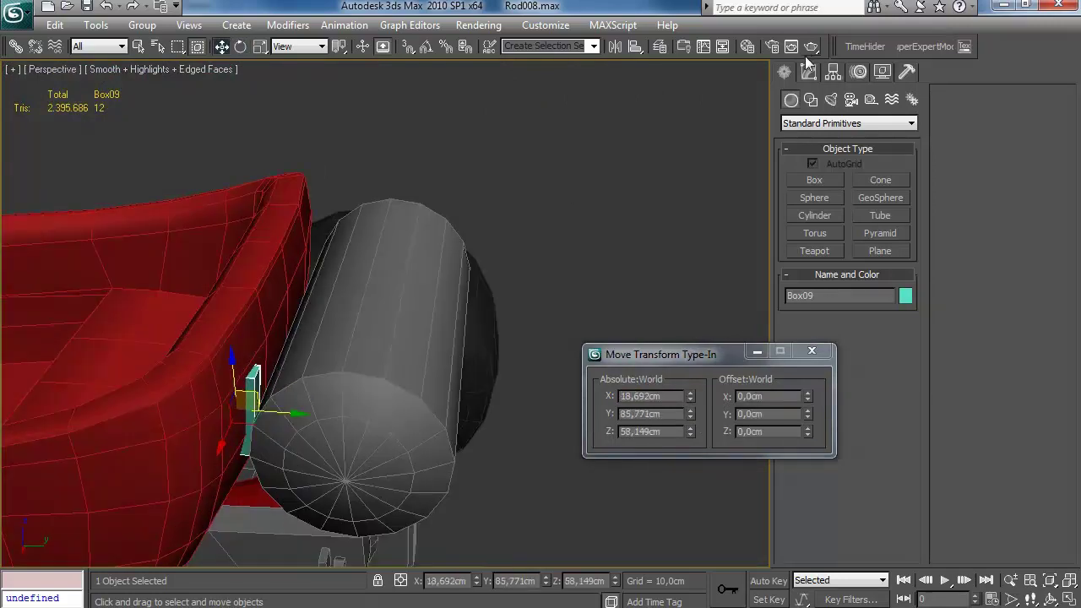
Step: Set the box's height to 5.275 cm and convert it to an editable poly
drag(903, 251, 902, 245)
alt+middle_drag(359, 428, 364, 385)
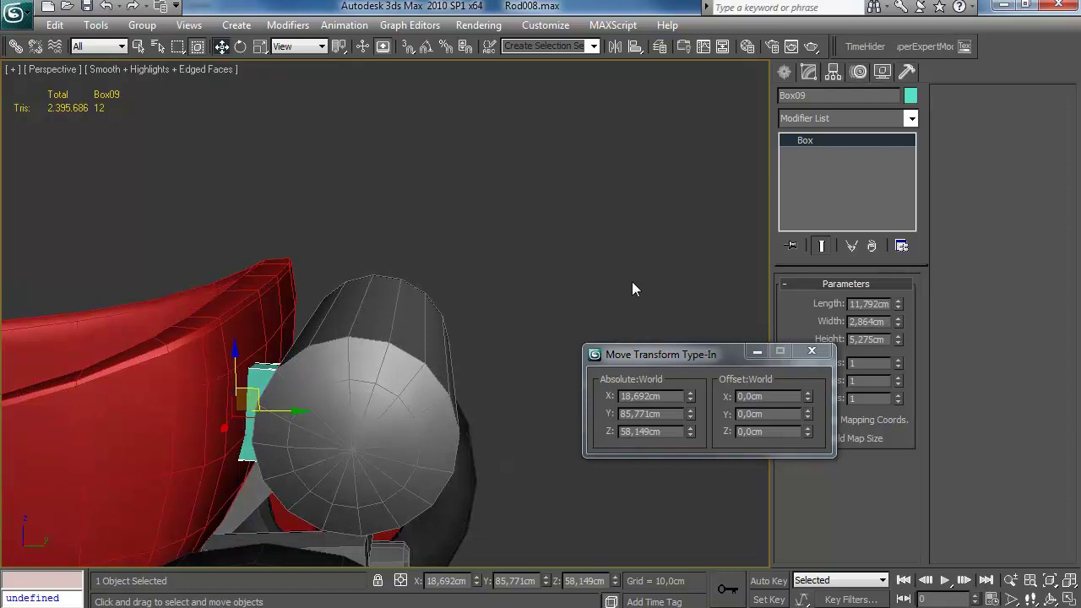
click(812, 350)
right_click(825, 144)
click(902, 268)
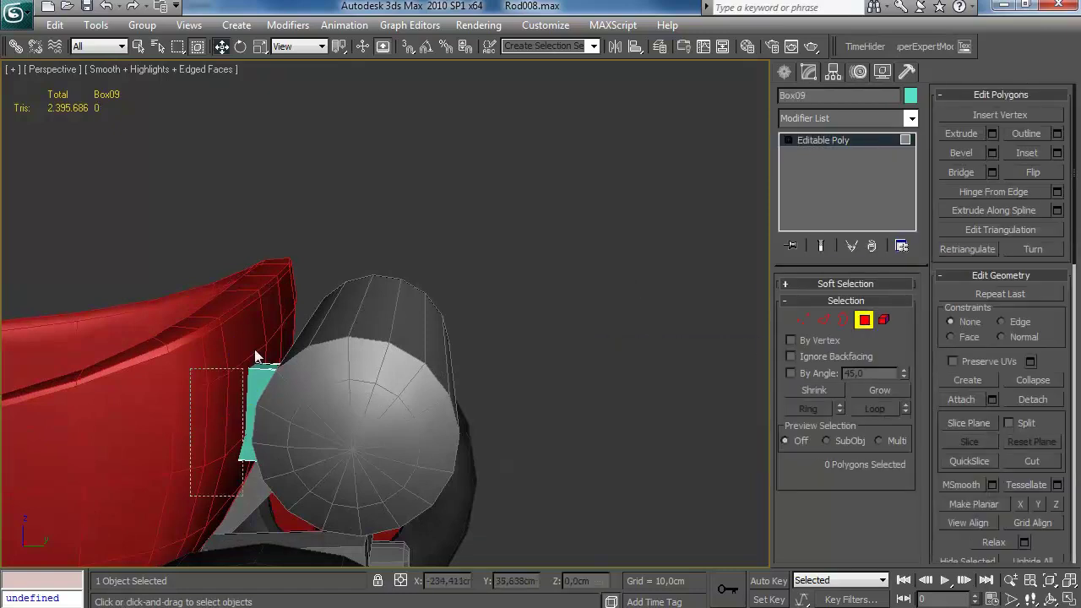
Step: Delete the box's two hidden end faces toward the body and the tank, and leave polygon editing
key(Delete)
key(F3)
mouse_move(275, 419)
alt+middle_down()
mouse_move(291, 418)
mouse_move(309, 369)
mouse_move(307, 426)
mouse_move(287, 430)
alt+middle_up()
scroll(292, 429, down, 3)
click(863, 319)
Step: Return to the shaded view, change the box's object colour, and deselect it
mouse_move(525, 359)
alt+middle_down()
mouse_move(444, 385)
mouse_move(386, 464)
mouse_move(656, 299)
mouse_move(622, 305)
alt+middle_up()
key(F3)
click(910, 96)
click(651, 349)
click(623, 403)
click(540, 431)
Step: Examine the car body, cockpit and seat from several sides
alt+middle_drag(541, 432, 510, 374)
scroll(510, 374, down, 5)
scroll(440, 303, up, 6)
alt+middle_drag(440, 304, 462, 371)
scroll(462, 371, down, 4)
alt+middle_drag(509, 422, 499, 403)
scroll(464, 433, up, 4)
alt+middle_drag(463, 434, 467, 386)
scroll(464, 419, up, 3)
alt+middle_drag(567, 386, 561, 380)
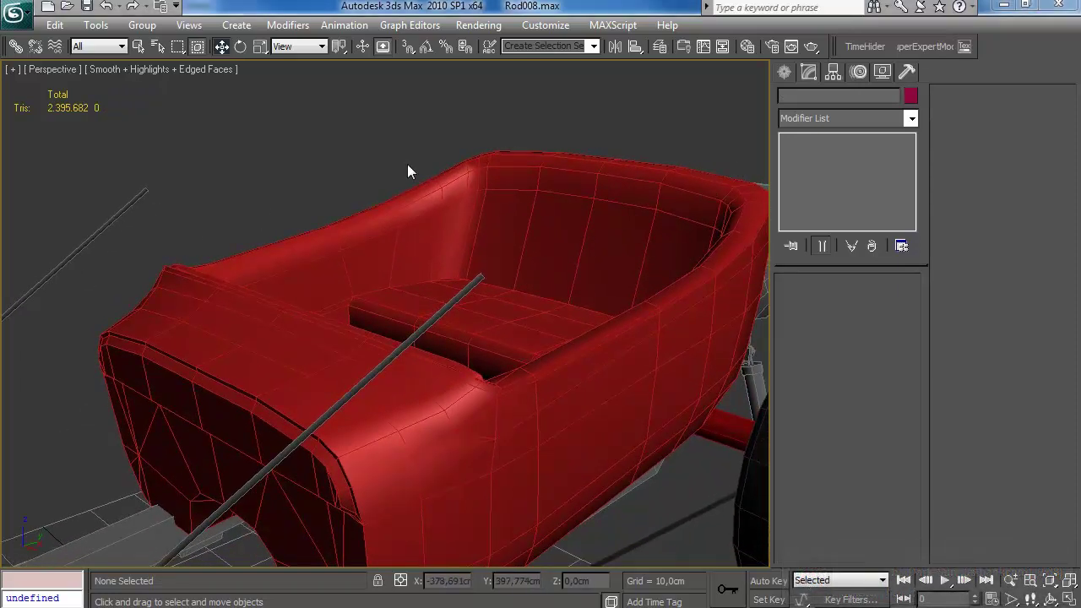
Step: Assign a separate smoothing group to the disc polygons inside the rear wheel
alt+middle_drag(430, 277, 451, 250)
scroll(449, 296, down, 5)
alt+middle_drag(448, 302, 465, 364)
scroll(482, 309, up, 4)
click(465, 364)
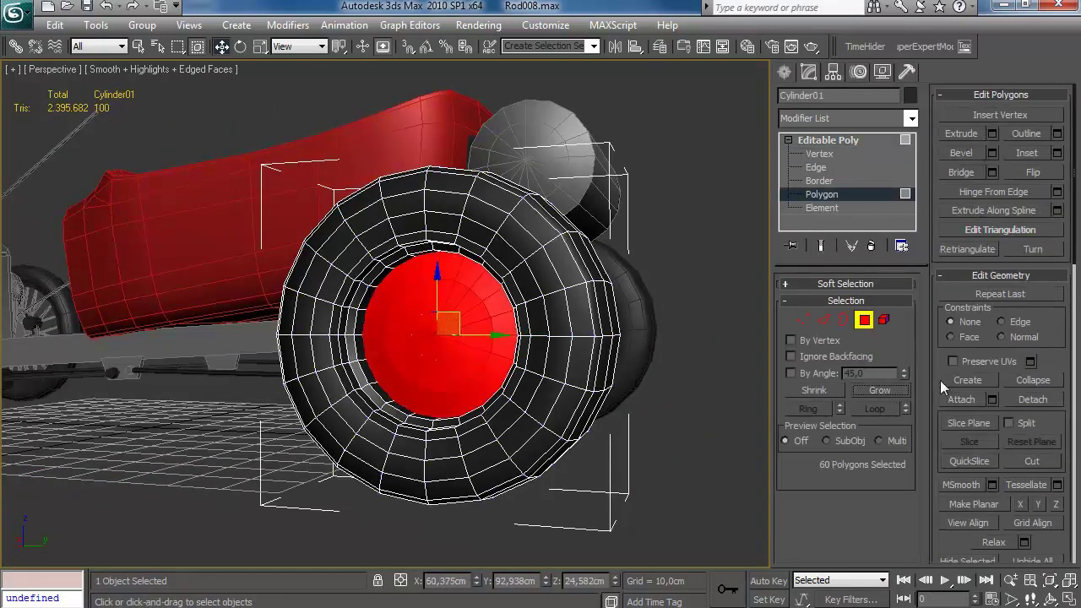
scroll(1009, 433, down, 5)
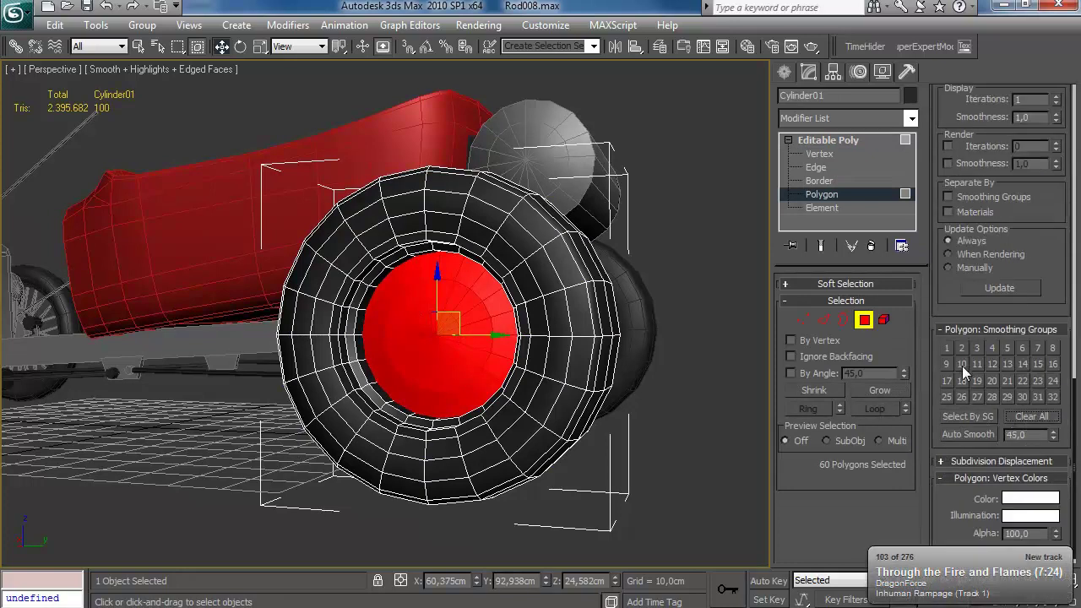
alt+middle_drag(699, 436, 685, 469)
click(685, 469)
Step: Leave wheel editing, hide the edged faces, and examine the whole car from several sides
click(782, 74)
click(679, 287)
key(F4)
scroll(535, 365, down, 5)
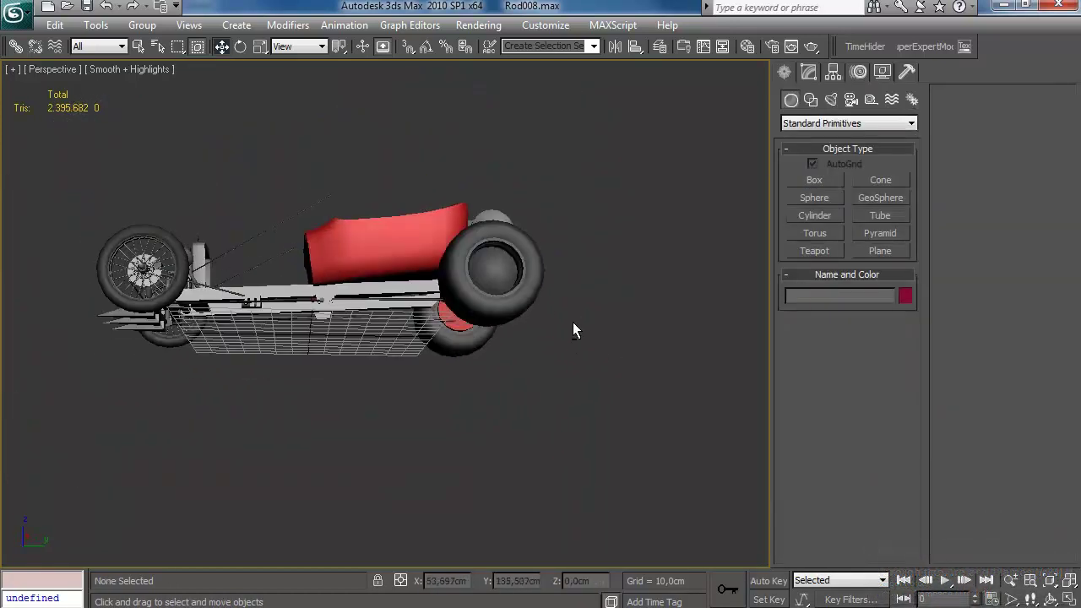
scroll(523, 367, up, 5)
alt+middle_drag(523, 369, 484, 406)
middle_drag(485, 405, 490, 392)
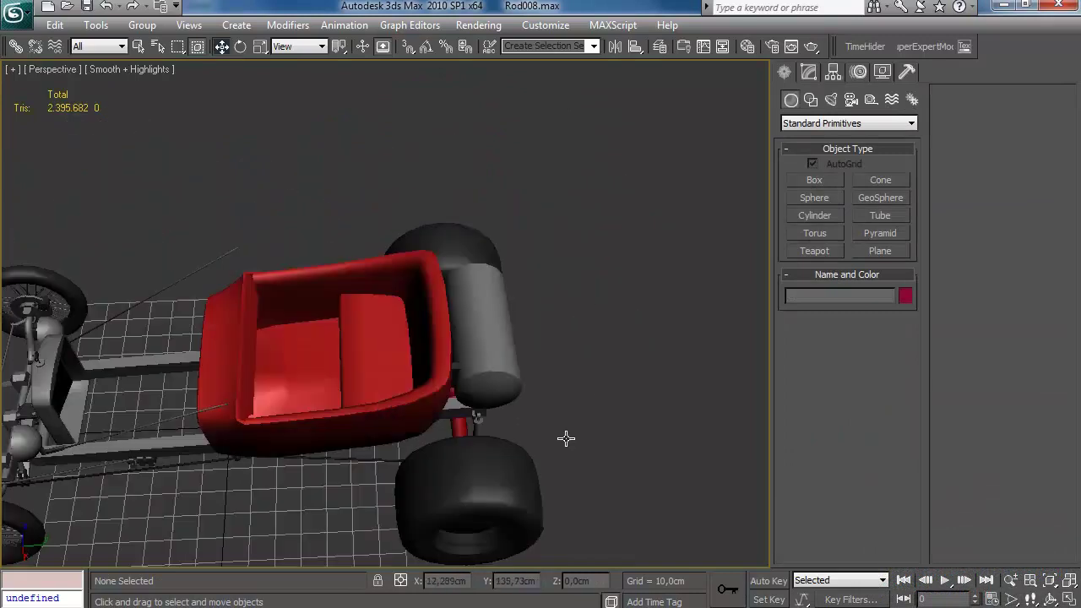
alt+middle_drag(538, 479, 512, 402)
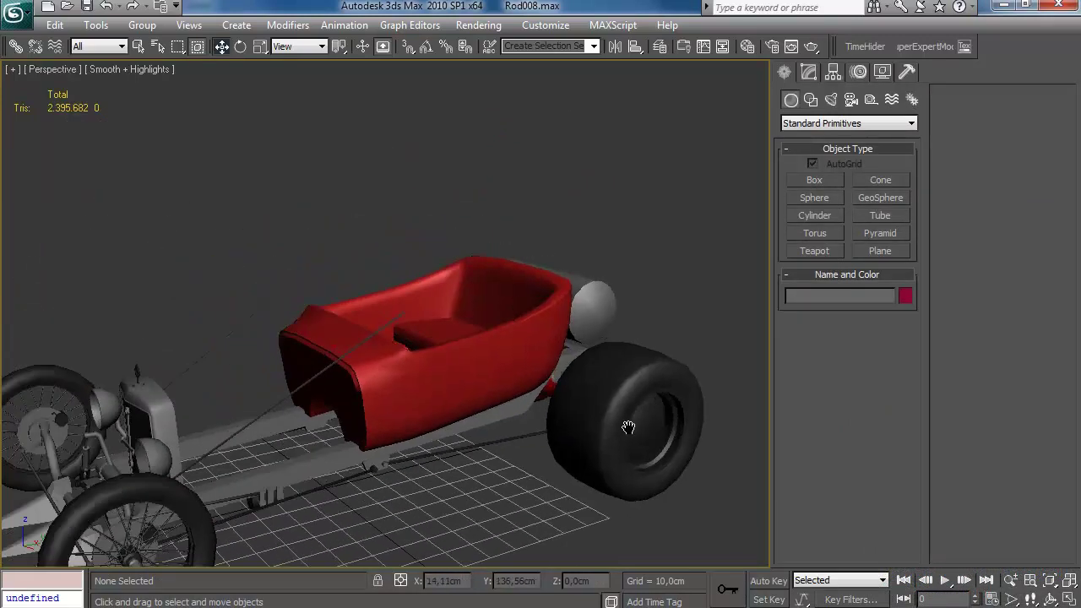
Step: Show the HPbody layer in place of the default layer and clone the windshield post with its bracket
click(658, 48)
click(745, 374)
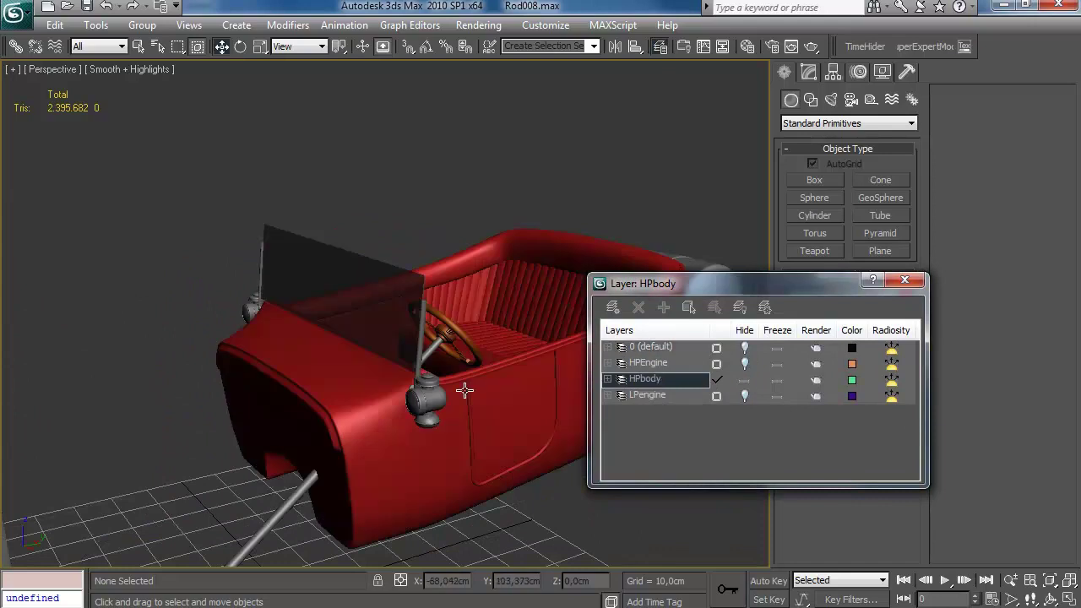
click(422, 361)
scroll(424, 365, up, 4)
mouse_move(424, 365)
alt+middle_down()
mouse_move(572, 302)
mouse_move(499, 351)
mouse_move(506, 367)
alt+middle_up()
key(ctrl+v)
click(494, 371)
Step: Add the copied windshield post to layer 0 (default), hide HPbody, and show the default layer
click(649, 347)
click(664, 308)
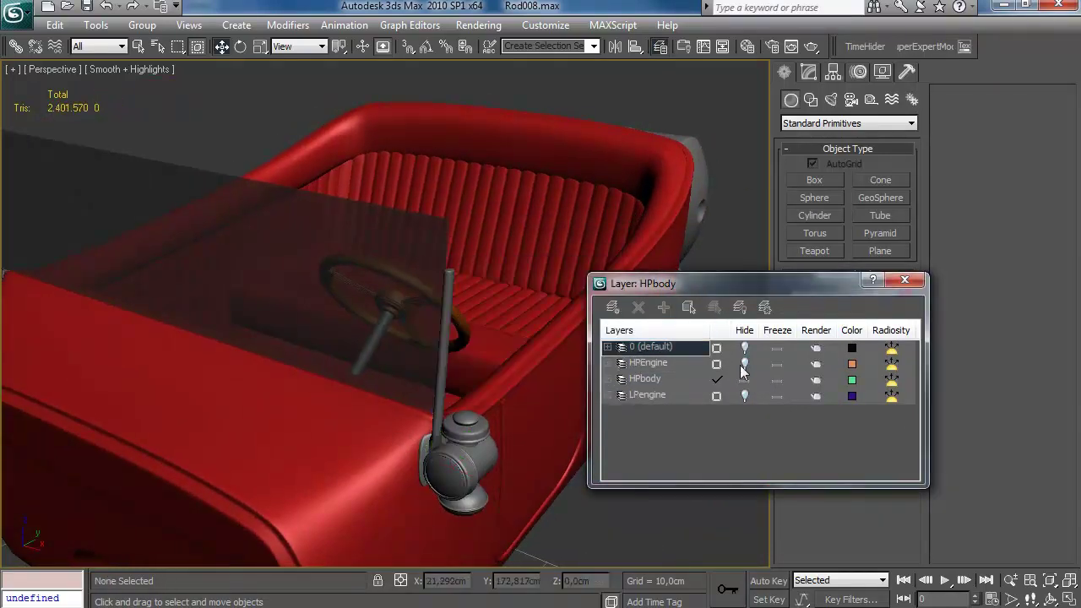
click(744, 379)
click(745, 347)
click(660, 46)
Step: Remove the TurboSmooth modifier from the copied windshield post
click(438, 436)
middle_drag(496, 439, 490, 367)
scroll(501, 372, up, 3)
click(810, 73)
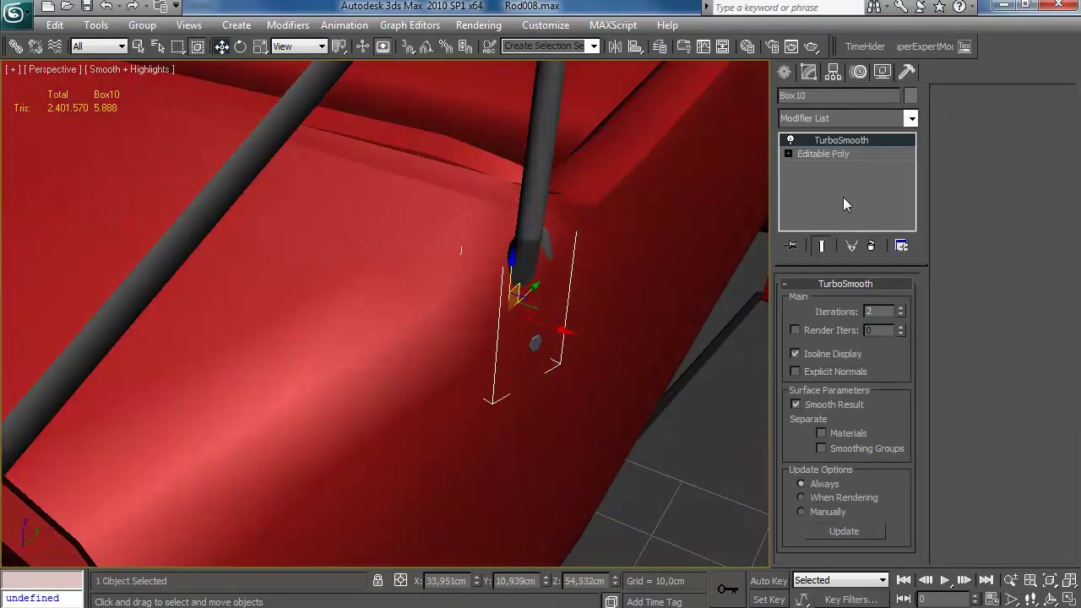
click(872, 247)
Step: Prepare the low-poly body for vertex editing, see-through over the HPbody layer with edged faces shown
click(614, 243)
key(alt+x)
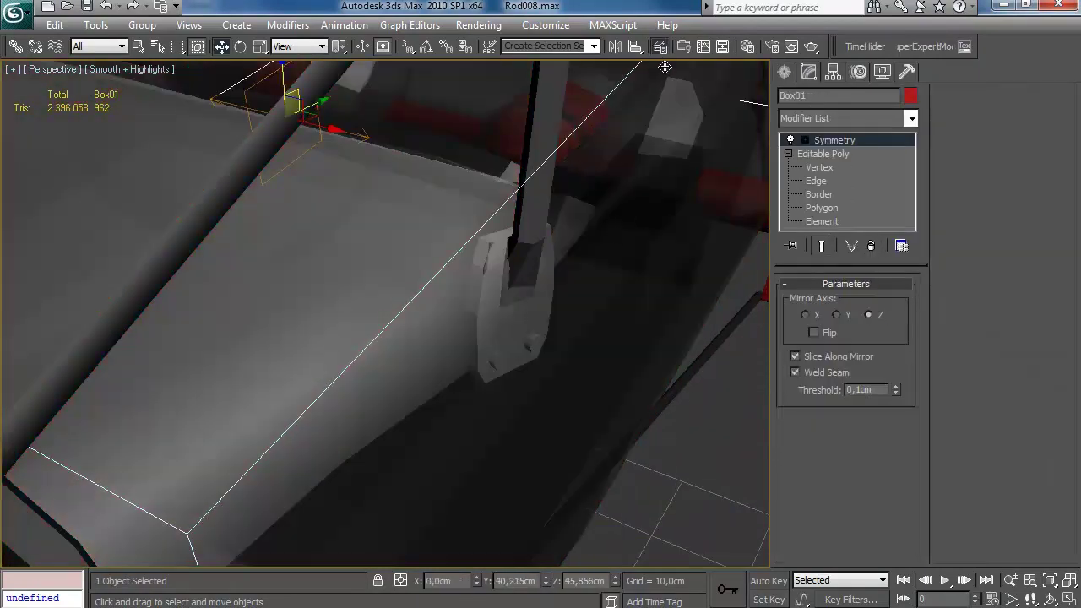
click(662, 49)
click(744, 379)
click(910, 279)
click(820, 167)
key(F4)
Step: Move the low-poly body's vertices around the lamp bracket and cowl corner to match the high-poly body
mouse_move(579, 287)
alt+middle_down()
mouse_move(643, 277)
mouse_move(584, 292)
alt+middle_up()
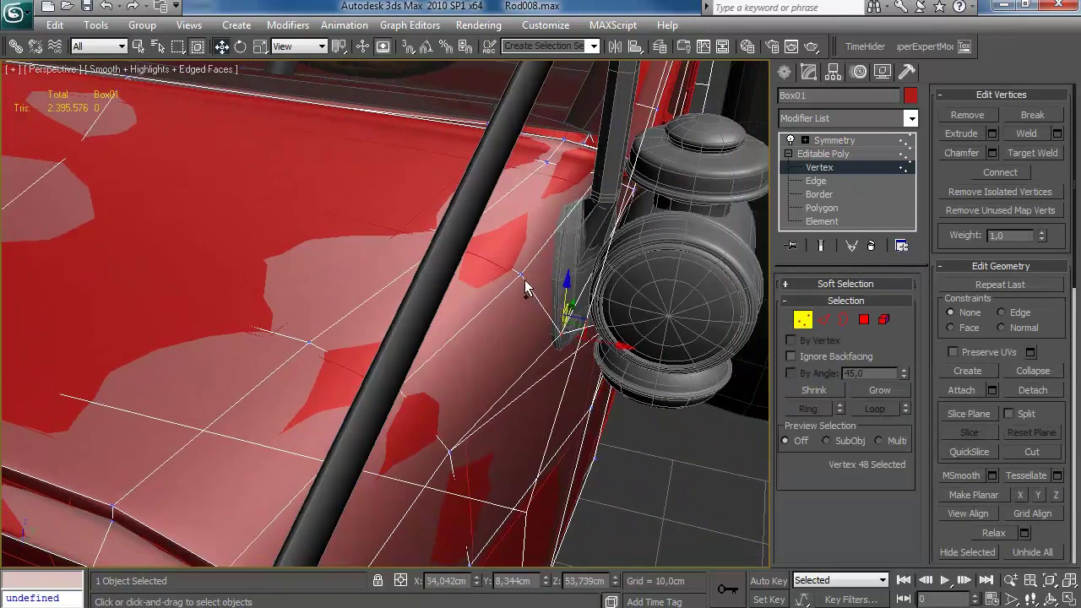
drag(588, 315, 573, 331)
alt+middle_drag(573, 332, 335, 313)
drag(316, 290, 311, 292)
drag(331, 191, 325, 190)
alt+middle_drag(327, 193, 295, 361)
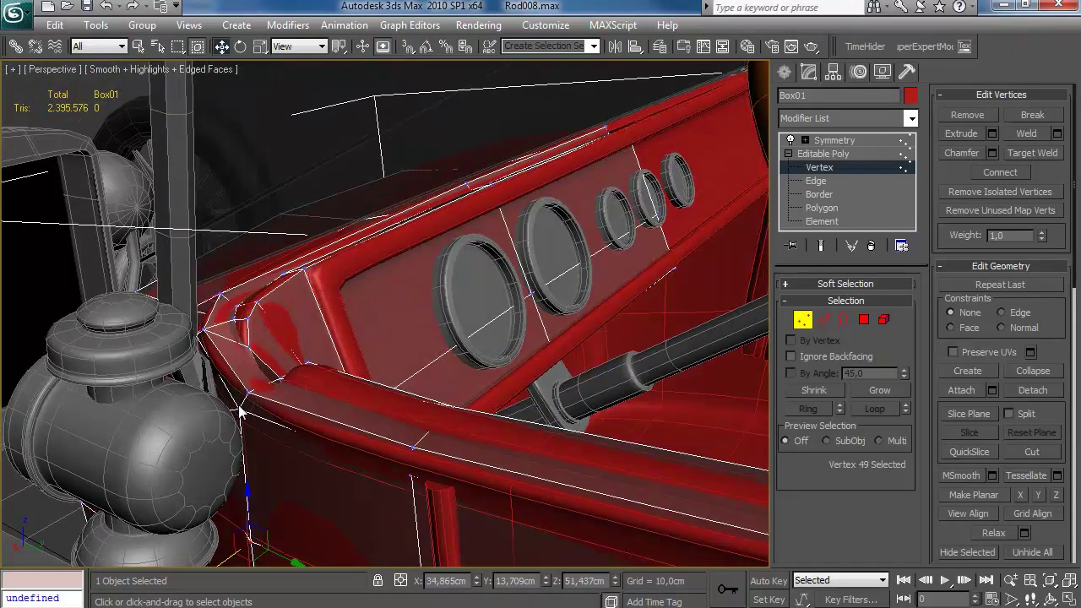
Step: Move the body's side vertices behind and below the cowl corner to match the high-poly surface
drag(221, 416, 220, 417)
alt+middle_drag(220, 416, 468, 359)
drag(449, 293, 423, 322)
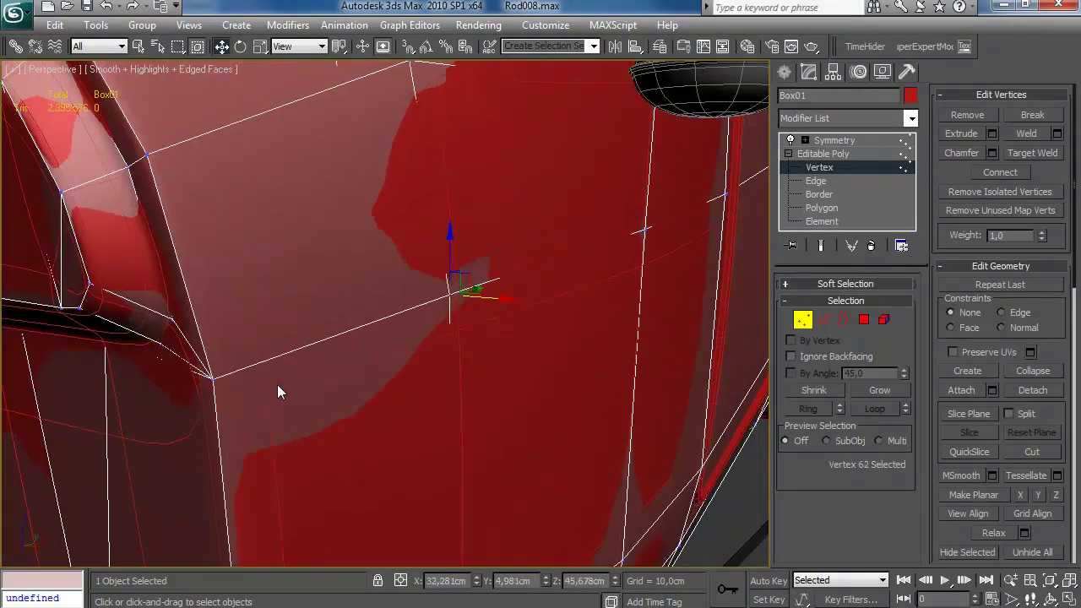
drag(211, 377, 207, 377)
alt+middle_drag(397, 263, 488, 282)
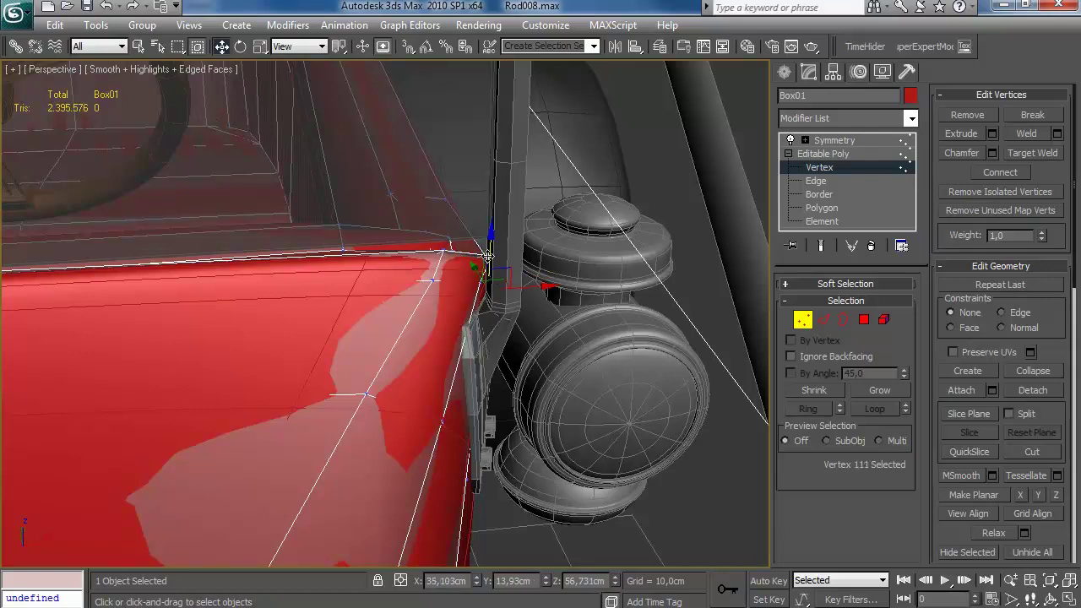
Step: Fit the body's upper cowl corner vertices at the windshield post and leave vertex editing
click(547, 277)
alt+middle_drag(547, 277, 623, 216)
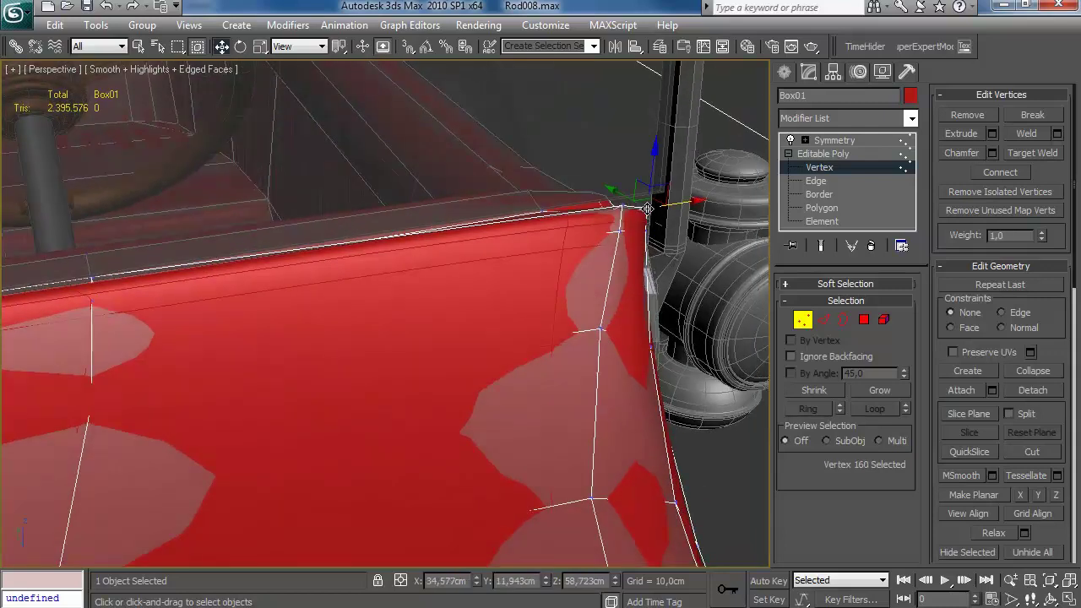
alt+middle_drag(660, 266, 679, 299)
scroll(531, 291, down, 5)
scroll(508, 387, up, 4)
click(797, 321)
Step: Hide the HPbody layer and select the copied windshield post for edge editing
click(660, 47)
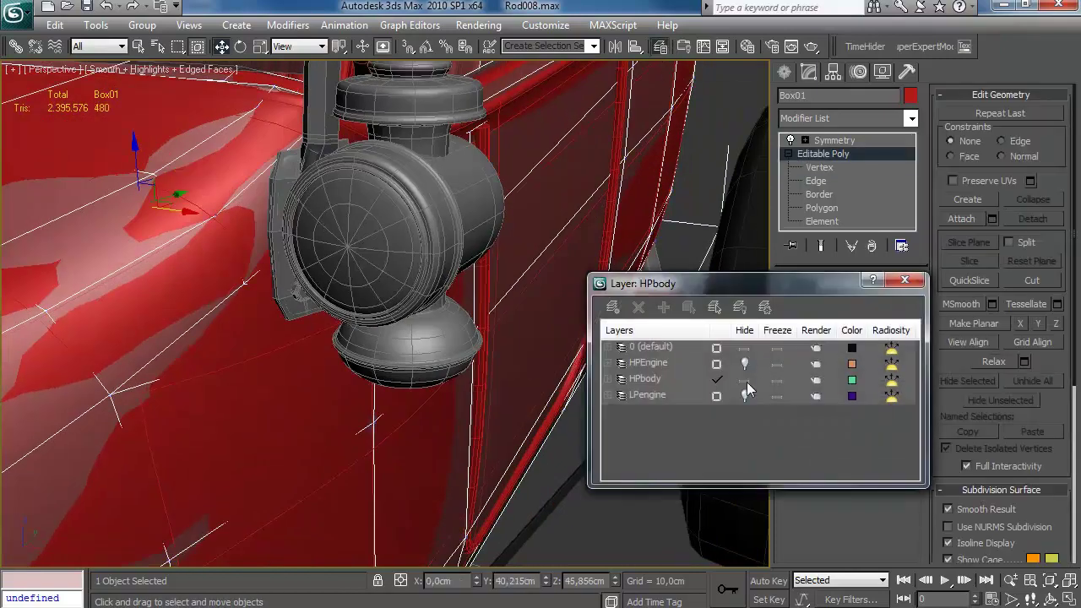
click(744, 379)
click(907, 284)
click(498, 431)
middle_drag(495, 314, 651, 291)
scroll(376, 316, down, 2)
click(458, 343)
click(824, 319)
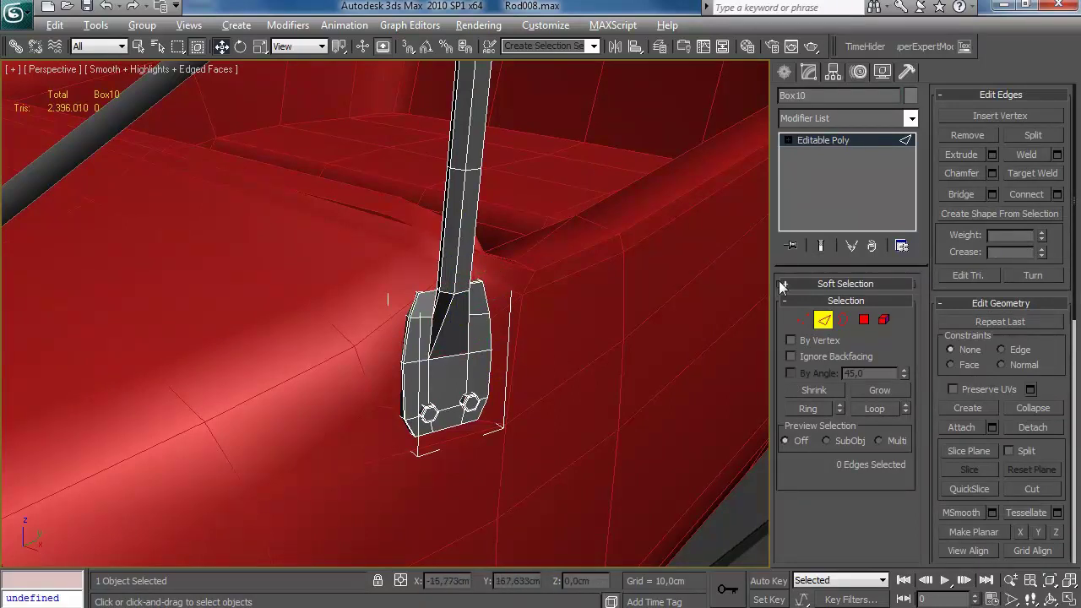
Step: Delete the two bolt elements from the windshield post's bracket
key(5)
alt+middle_drag(504, 375, 528, 359)
click(453, 353)
scroll(456, 346, down, 1)
middle_drag(543, 155, 509, 266)
scroll(509, 266, up, 5)
middle_drag(470, 473, 499, 284)
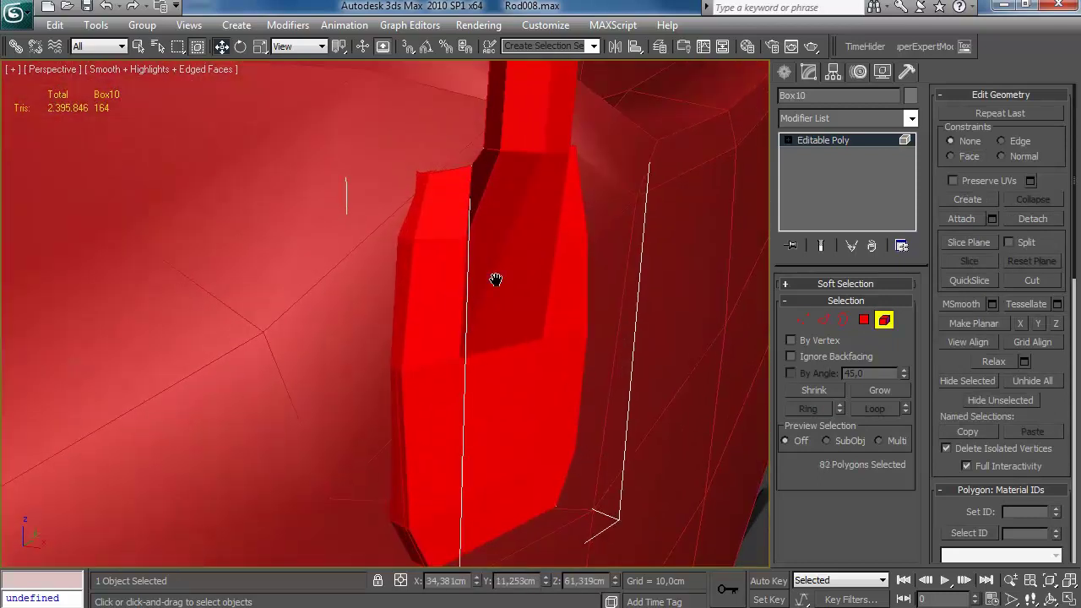
Step: Remove unneeded edge loops from the windshield post and its bracket
click(823, 320)
click(397, 359)
alt+middle_drag(534, 192, 416, 291)
scroll(463, 284, down, 3)
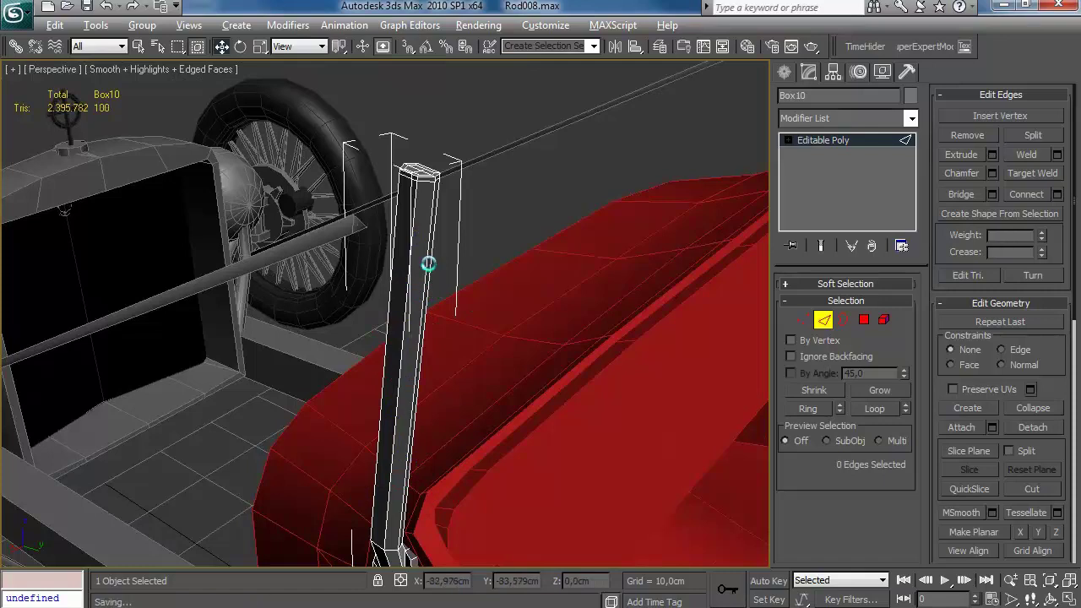
alt+middle_drag(438, 258, 410, 305)
key(alt+l)
key(ctrl+BackSpace)
click(409, 302)
key(alt+l)
Step: Remove the extra edges on the windshield post's top cap and switch to vertex editing
click(882, 319)
click(395, 286)
click(399, 283)
ctrl+click(820, 320)
key(ctrl+BackSpace)
click(803, 319)
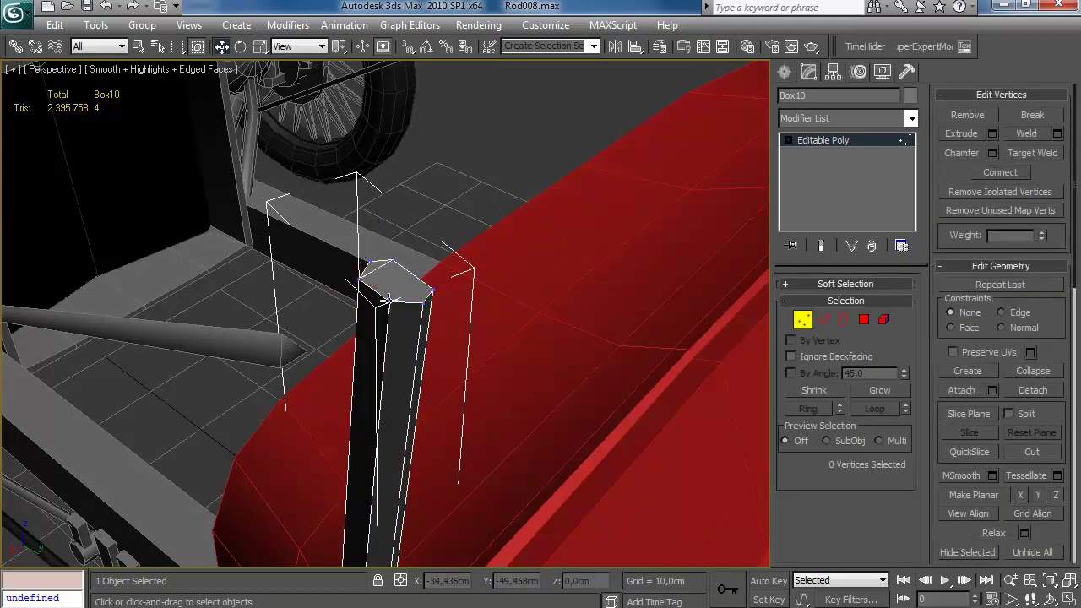
Step: Show the HPbody layer again as a reference for the windshield post's bracket, with the post's see-through display toggled
scroll(492, 352, down, 5)
alt+middle_drag(477, 376, 497, 314)
scroll(460, 356, up, 5)
middle_drag(485, 472, 425, 274)
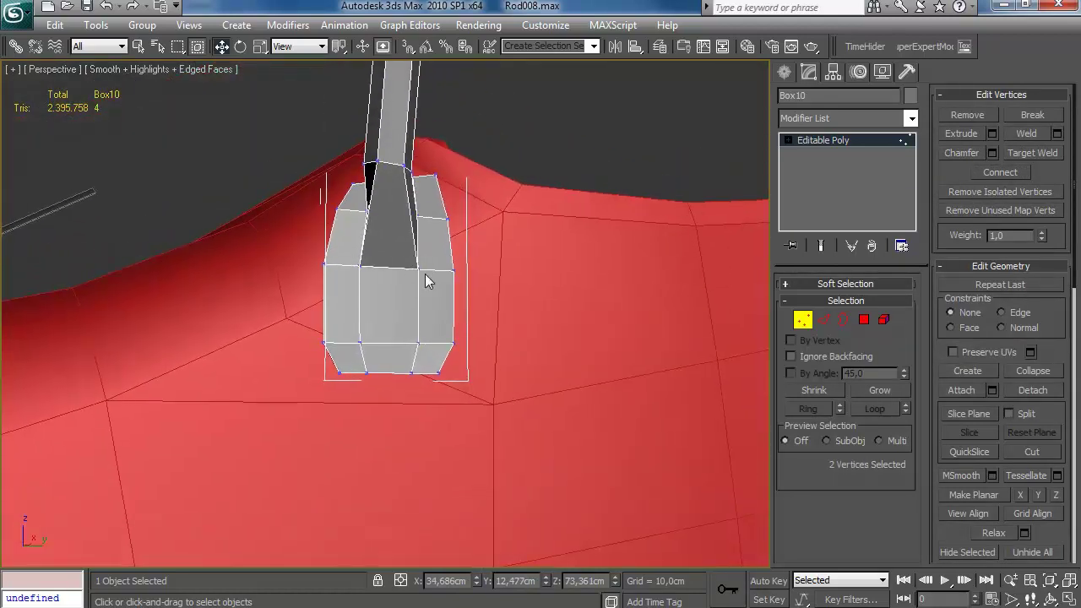
click(661, 49)
key(alt+x)
click(744, 379)
Step: Move the low-poly bracket's vertices along their edges so its outline matches the high-poly bracket
alt+middle_drag(404, 381, 419, 346)
click(379, 339)
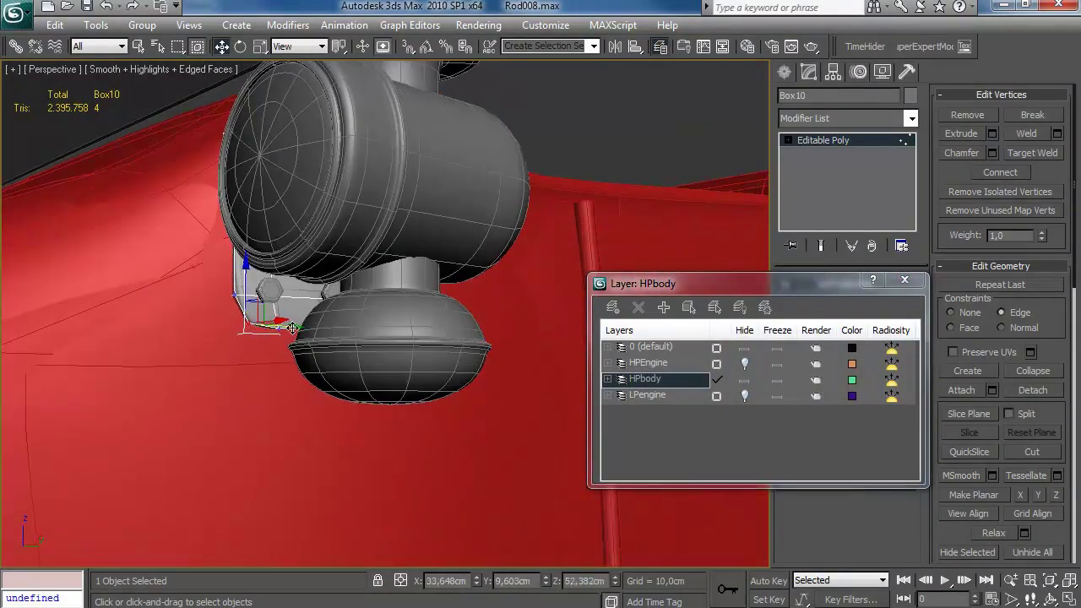
alt+middle_drag(291, 328, 298, 365)
key(F3)
key(F3)
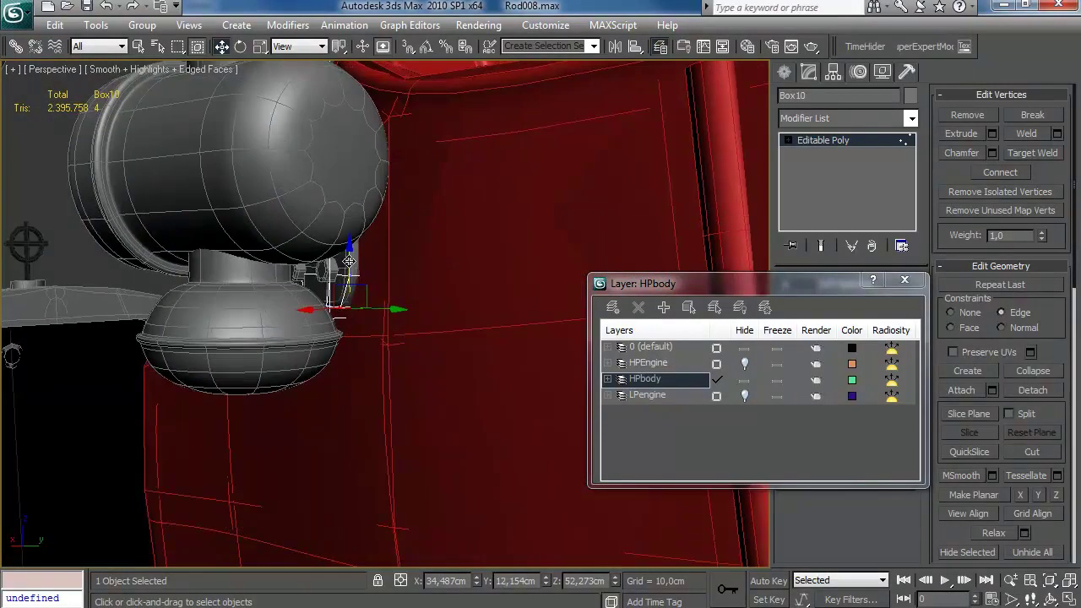
alt+middle_drag(386, 304, 273, 293)
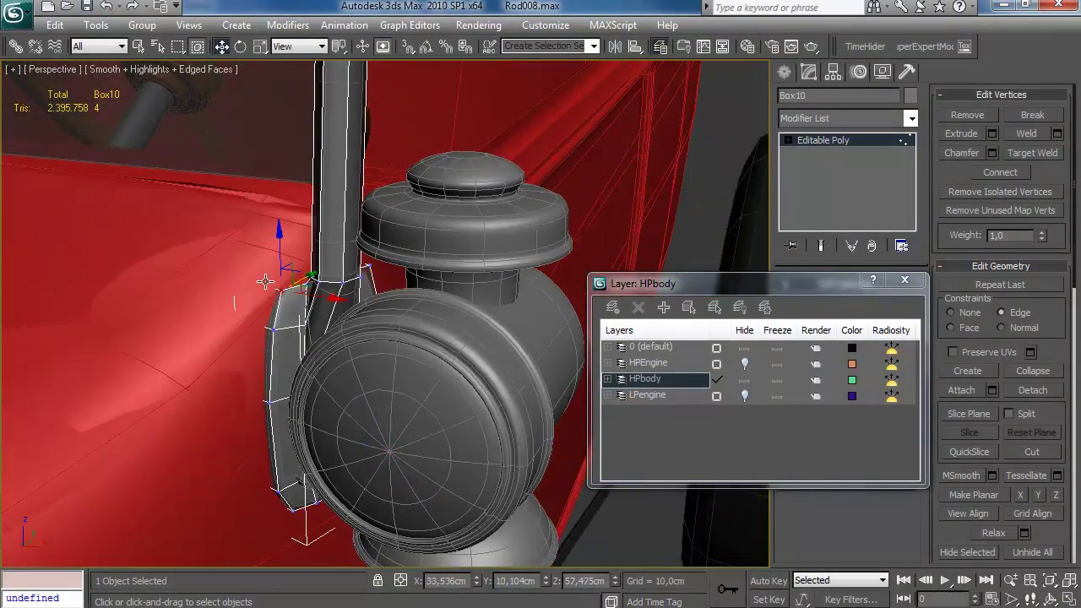
key(F3)
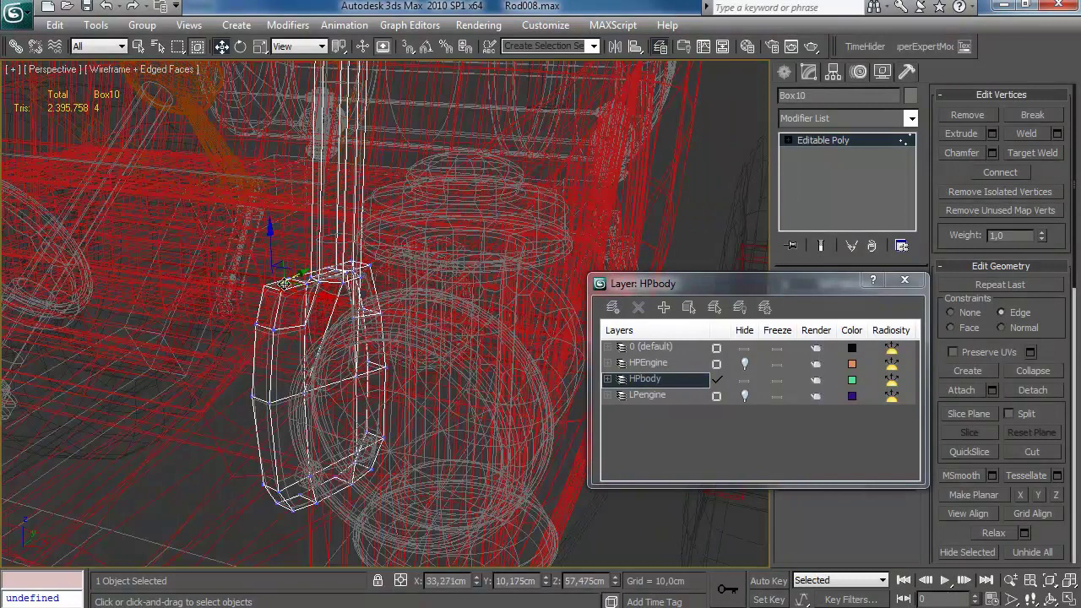
key(F3)
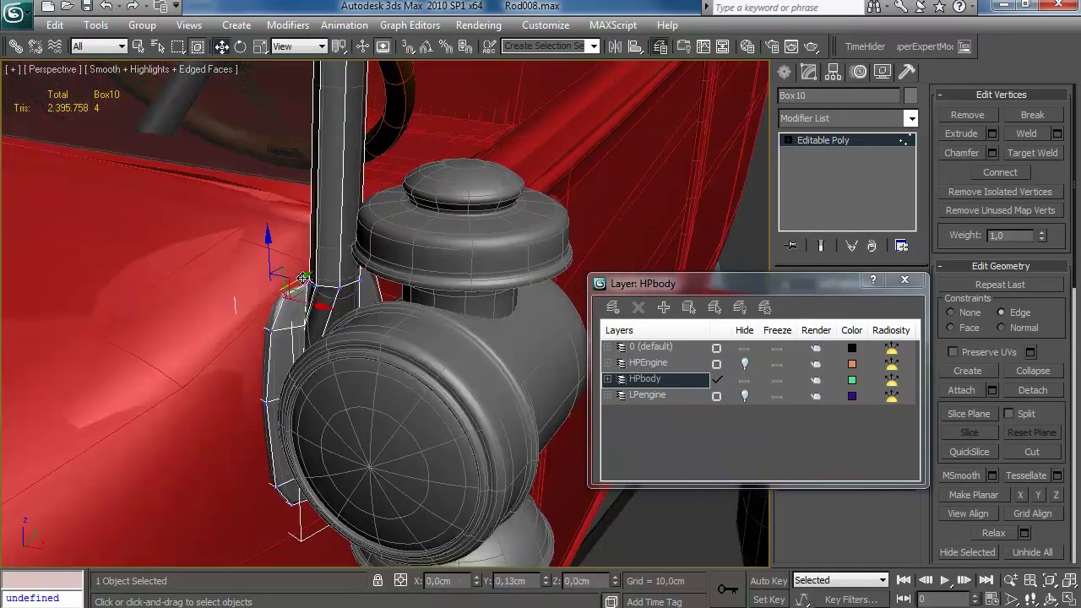
alt+middle_drag(381, 291, 289, 314)
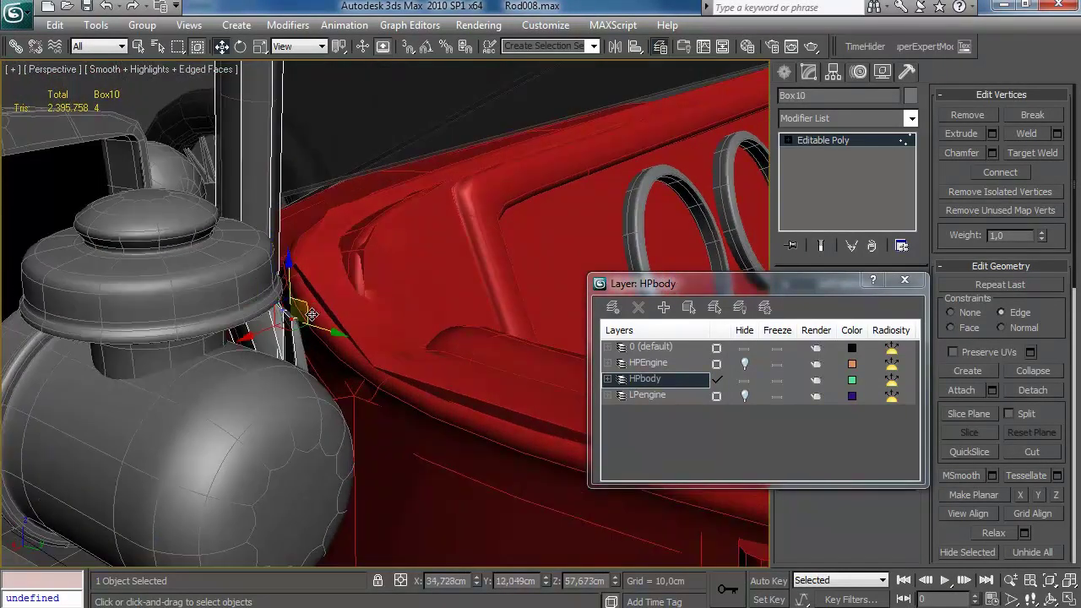
alt+middle_drag(332, 327, 410, 359)
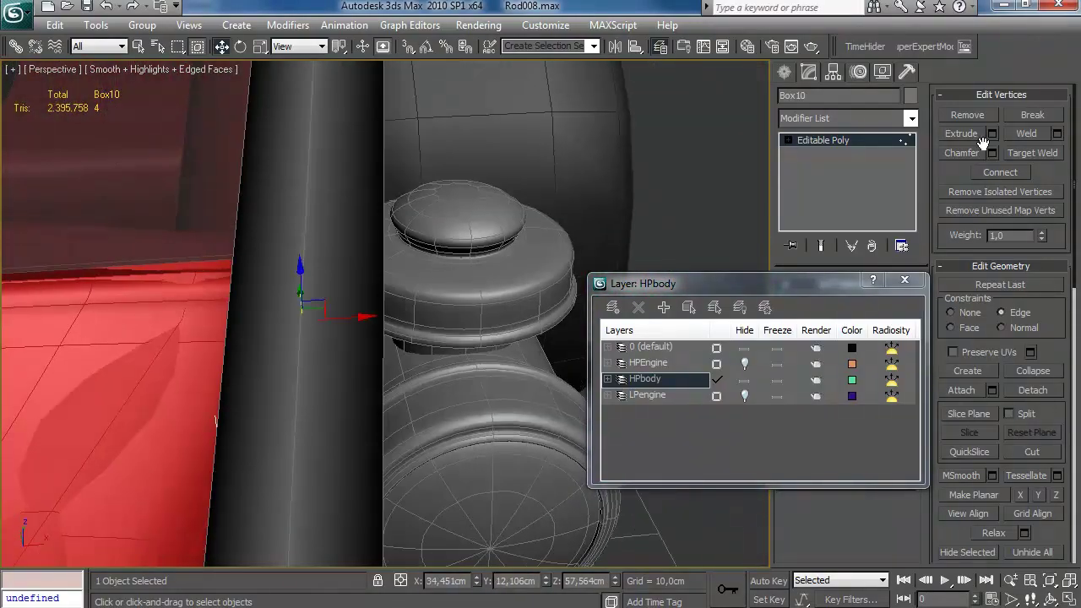
Step: Convert the windshield post's long edges to a side polygon selection and scale the shaft to 97% in X and Y
click(789, 140)
click(816, 168)
alt+middle_drag(283, 331, 380, 296)
click(363, 315)
key(r)
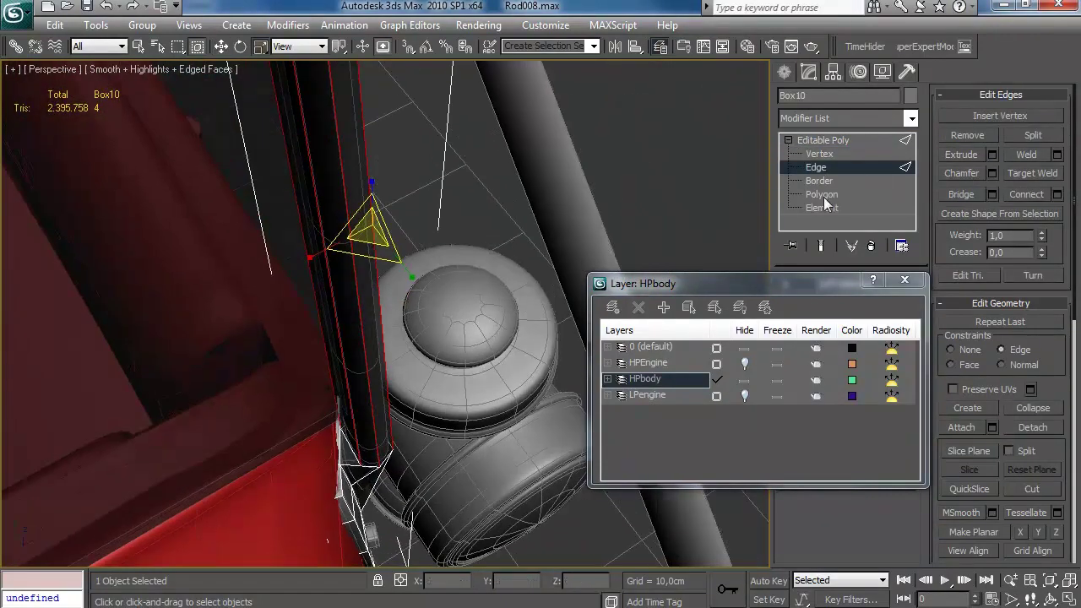
click(905, 281)
key(4)
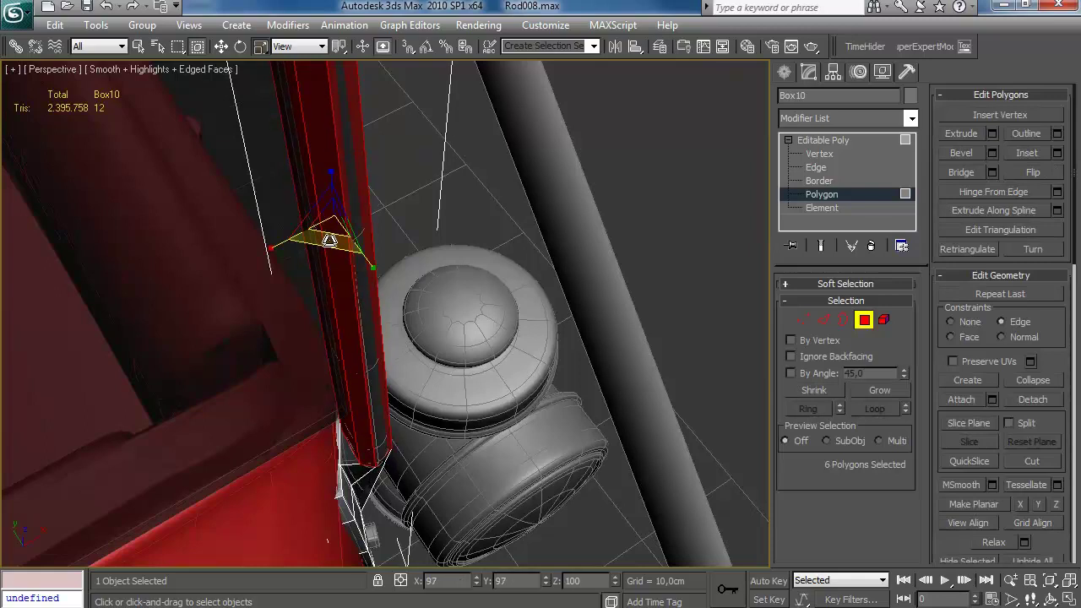
drag(326, 253, 331, 259)
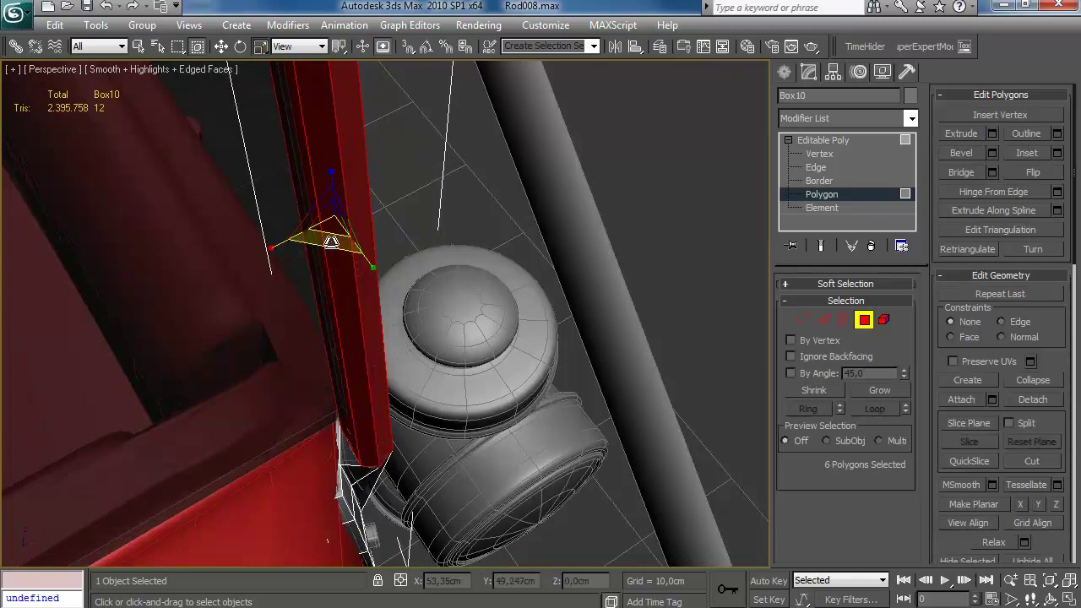
Step: Apply smoothing to the windshield post's six side polygons and check the shading without edged faces
alt+middle_drag(332, 238, 291, 192)
scroll(1022, 523, down, 5)
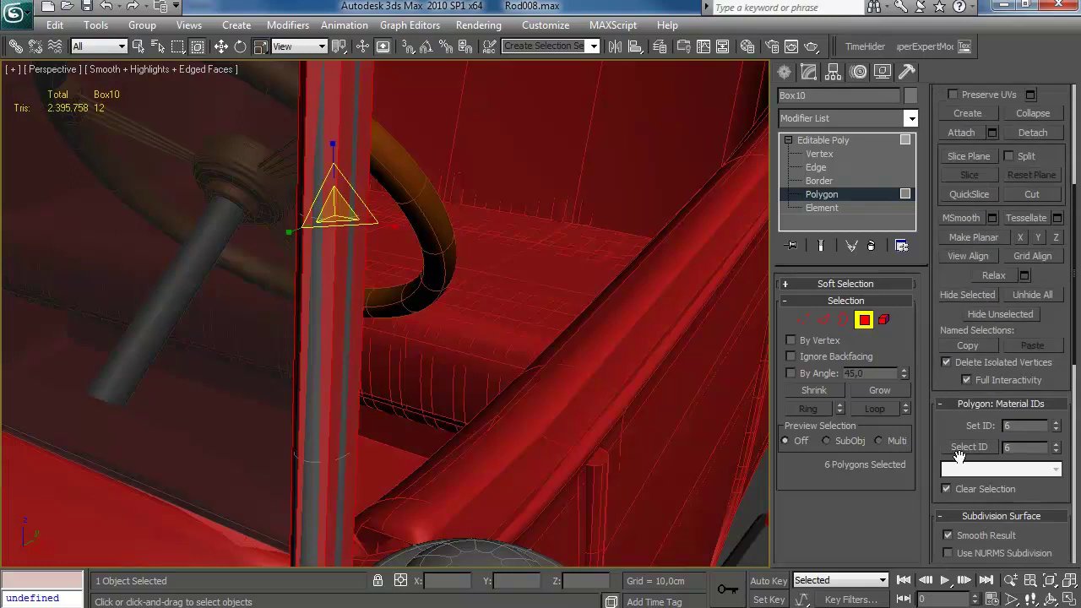
scroll(955, 454, down, 8)
click(1012, 517)
click(531, 404)
key(F4)
alt+middle_drag(530, 405, 287, 412)
key(F4)
Step: Nudge the windshield post's vertical edges in X and Y to follow the contour of the high-poly post
click(824, 319)
alt+middle_drag(504, 333, 463, 333)
scroll(463, 331, up, 4)
key(w)
mouse_move(364, 332)
alt+middle_down()
mouse_move(367, 261)
mouse_move(366, 325)
alt+middle_up()
scroll(366, 261, down, 4)
scroll(366, 261, up, 4)
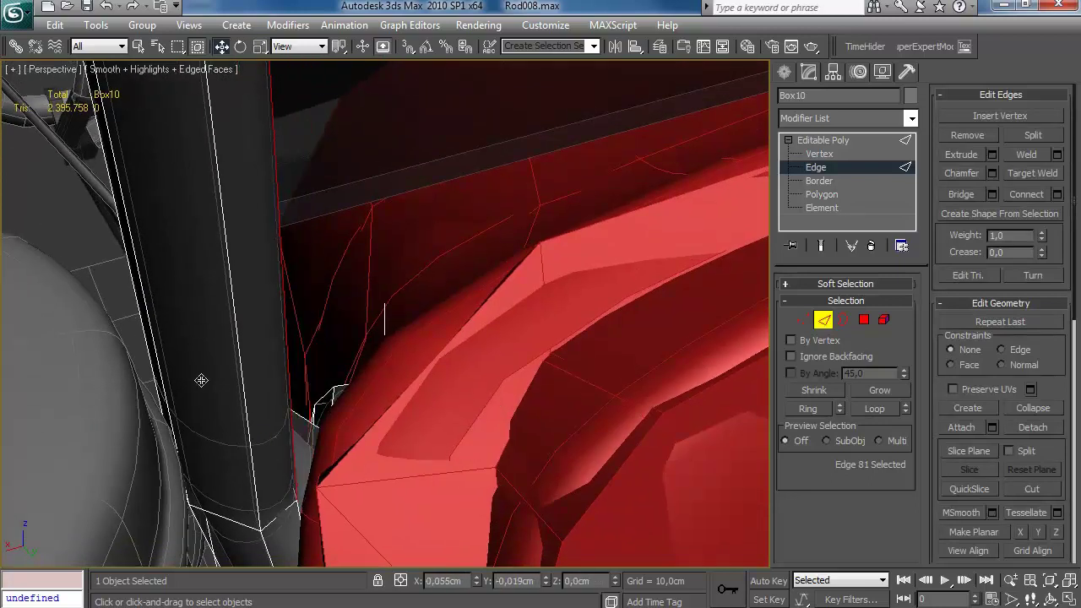
scroll(331, 363, down, 5)
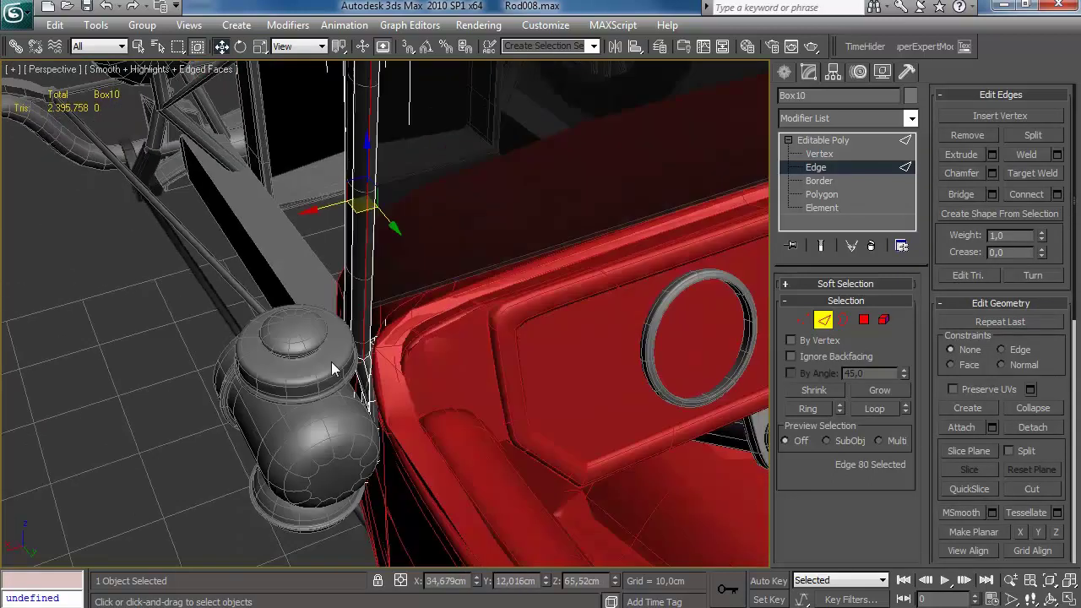
scroll(327, 365, up, 5)
alt+middle_drag(327, 365, 343, 320)
drag(336, 311, 432, 410)
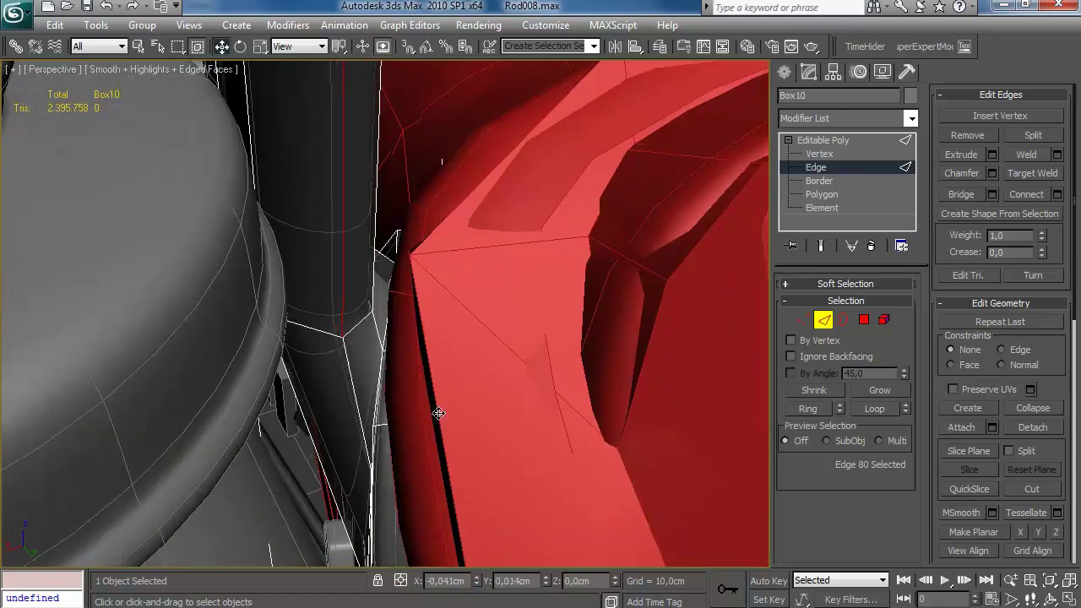
scroll(357, 403, down, 5)
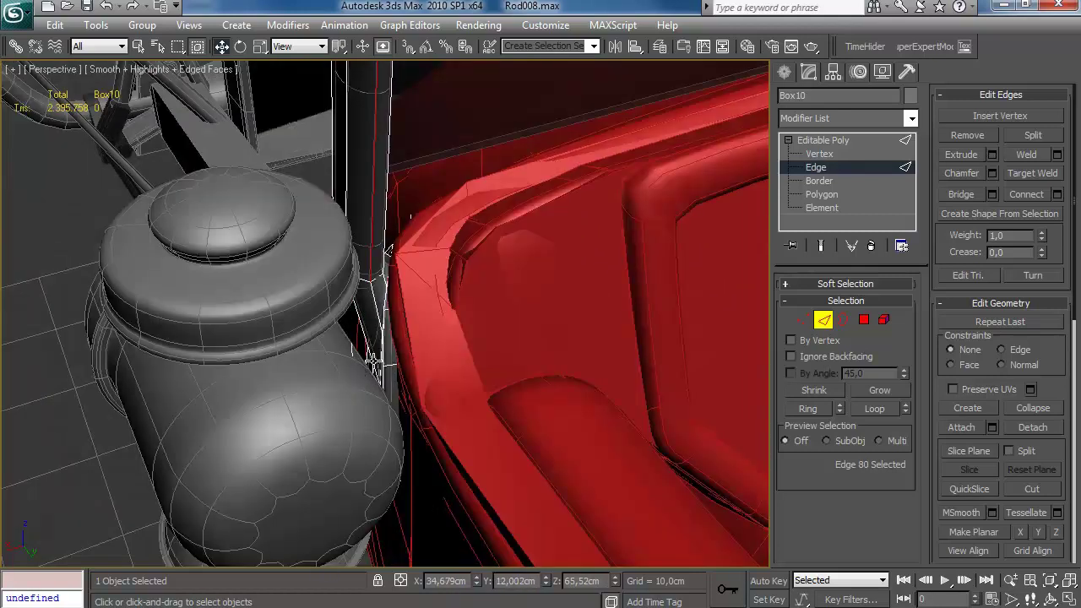
alt+middle_drag(374, 360, 400, 325)
Step: Move the open back border of the windshield post's bracket along X to fit it against the body
click(843, 320)
key(shift+x)
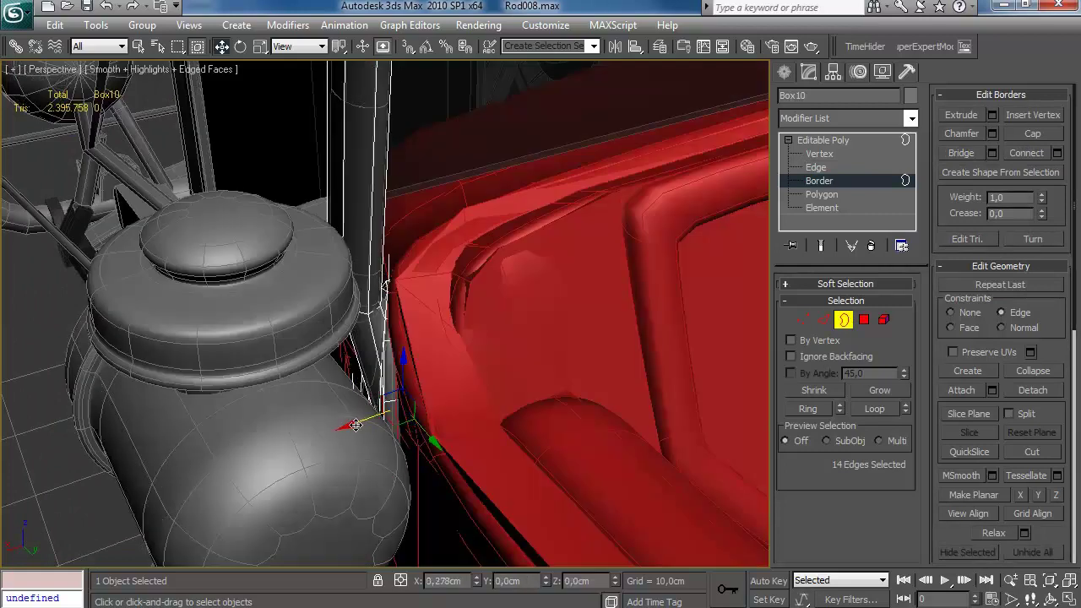
alt+middle_drag(395, 420, 588, 374)
scroll(484, 319, down, 7)
alt+middle_drag(483, 319, 642, 372)
Step: Auto-smooth all polygons of the windshield post and bracket with a 63.9 threshold and leave polygon editing
key(4)
key(ctrl+a)
scroll(1043, 298, down, 12)
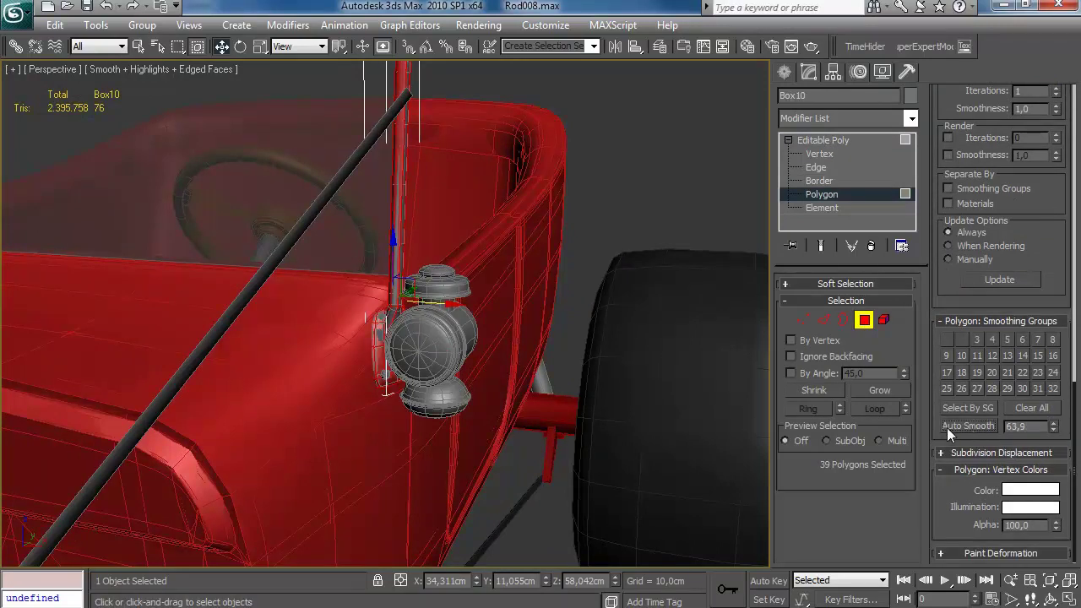
alt+middle_drag(740, 373, 734, 392)
click(960, 423)
scroll(576, 410, up, 6)
middle_drag(575, 410, 579, 387)
key(F3)
scroll(589, 401, down, 5)
click(585, 371)
scroll(579, 387, down, 4)
click(816, 139)
Step: Hide the HPbody layer and deselect the windshield post
click(785, 73)
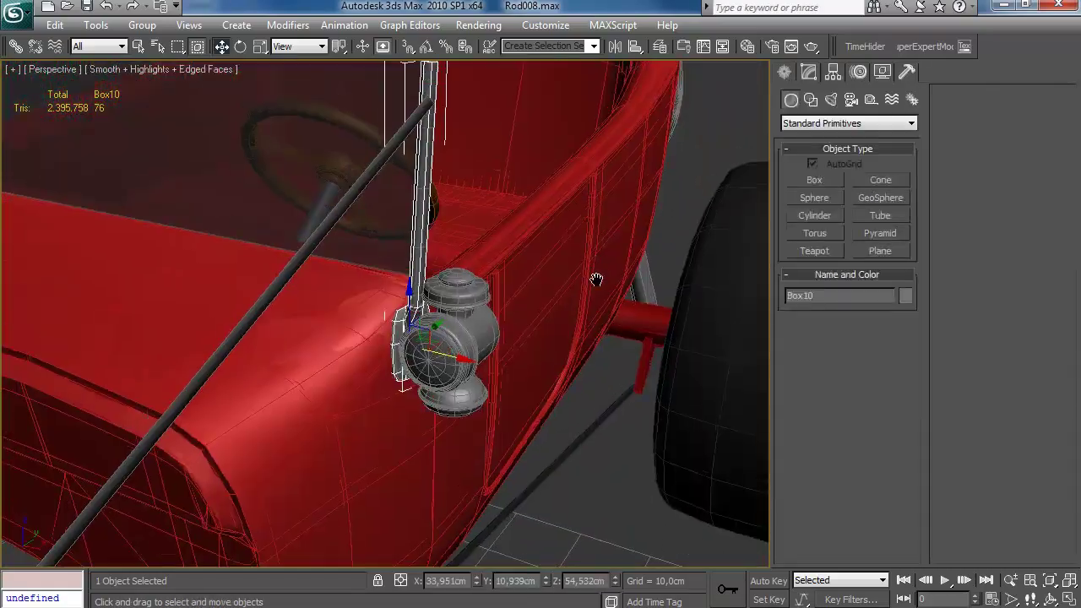
click(659, 47)
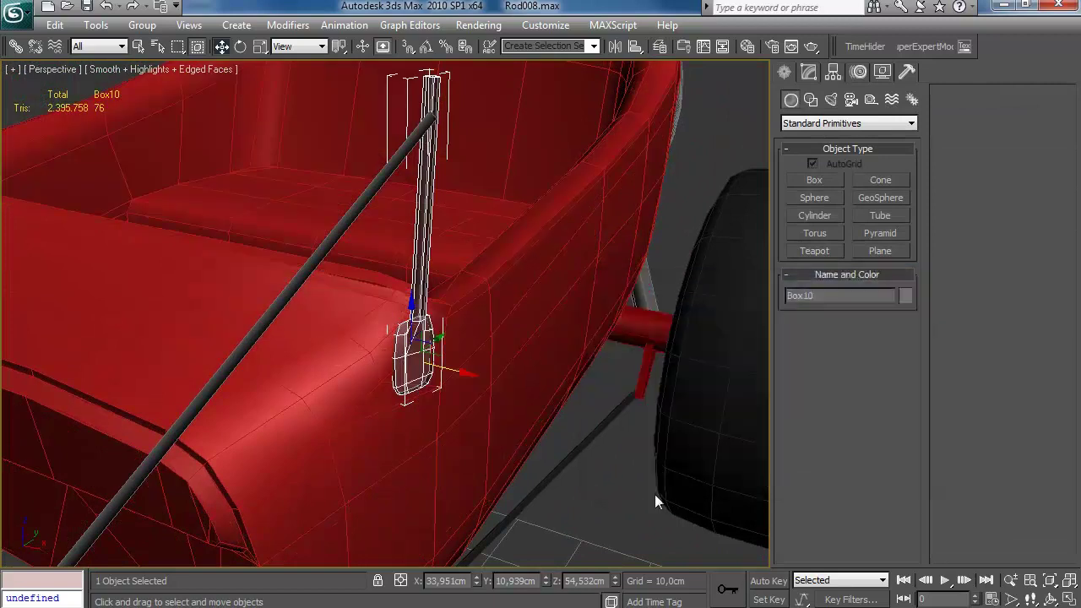
click(654, 494)
click(426, 380)
click(614, 452)
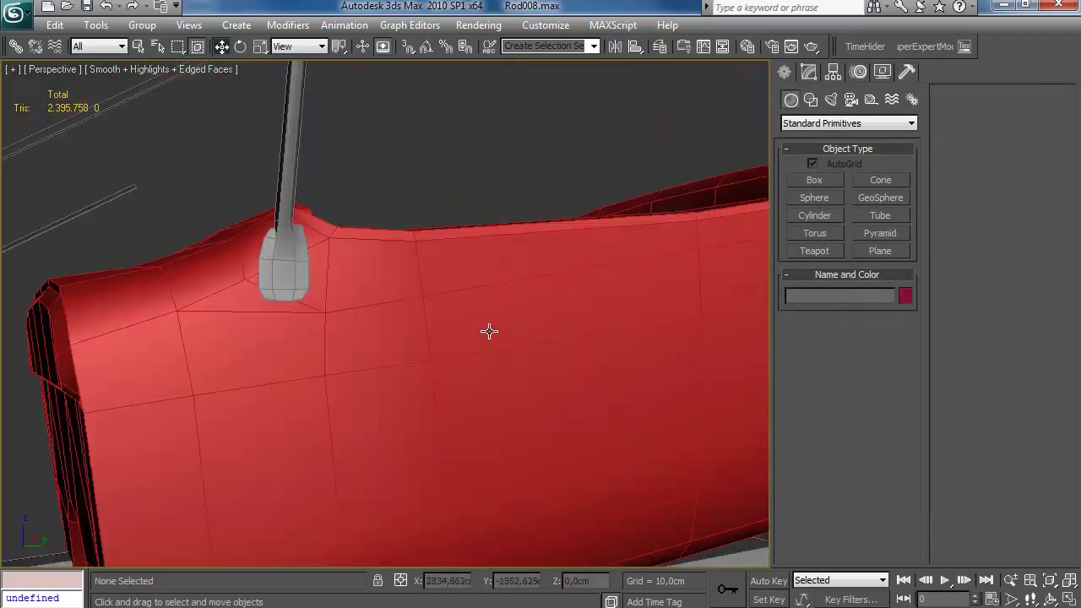
Step: Edit the brace rod's line at vertex level and move its upper end vertex onto the top of the windshield post
scroll(473, 346, down, 5)
alt+middle_drag(458, 364, 550, 403)
scroll(439, 355, up, 3)
alt+middle_drag(422, 346, 405, 330)
click(342, 234)
click(808, 73)
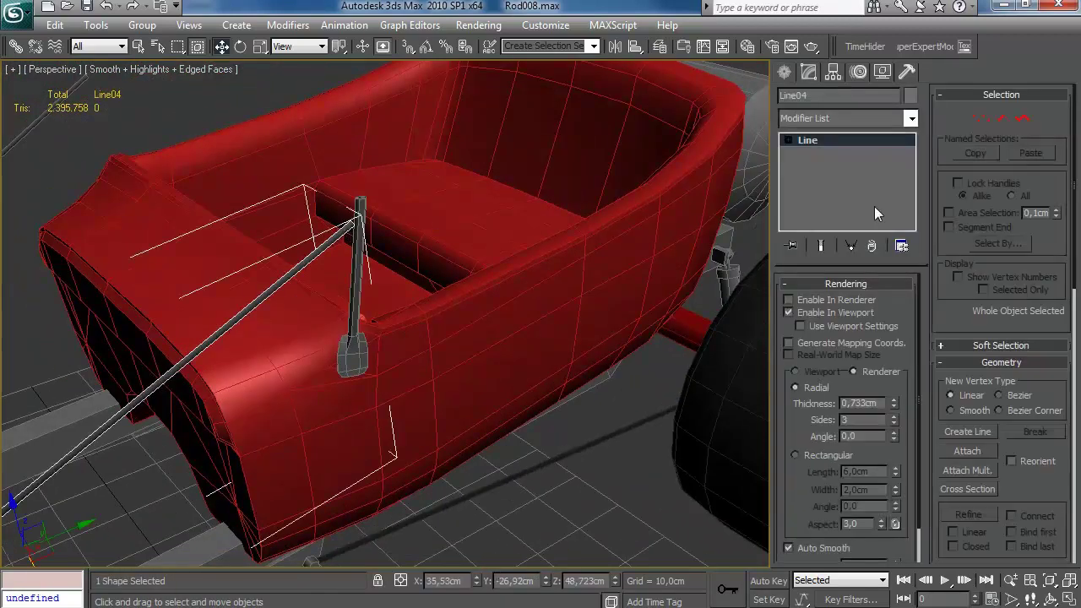
click(980, 119)
click(361, 217)
alt+middle_drag(363, 228, 374, 344)
scroll(374, 278, up, 3)
drag(375, 241, 398, 233)
alt+middle_drag(401, 251, 403, 308)
drag(405, 284, 401, 281)
alt+middle_drag(406, 306, 350, 181)
drag(379, 226, 378, 218)
Step: Create a cylinder with a radius of about 0.51 cm over the brace rod's upper end in the right view
click(784, 72)
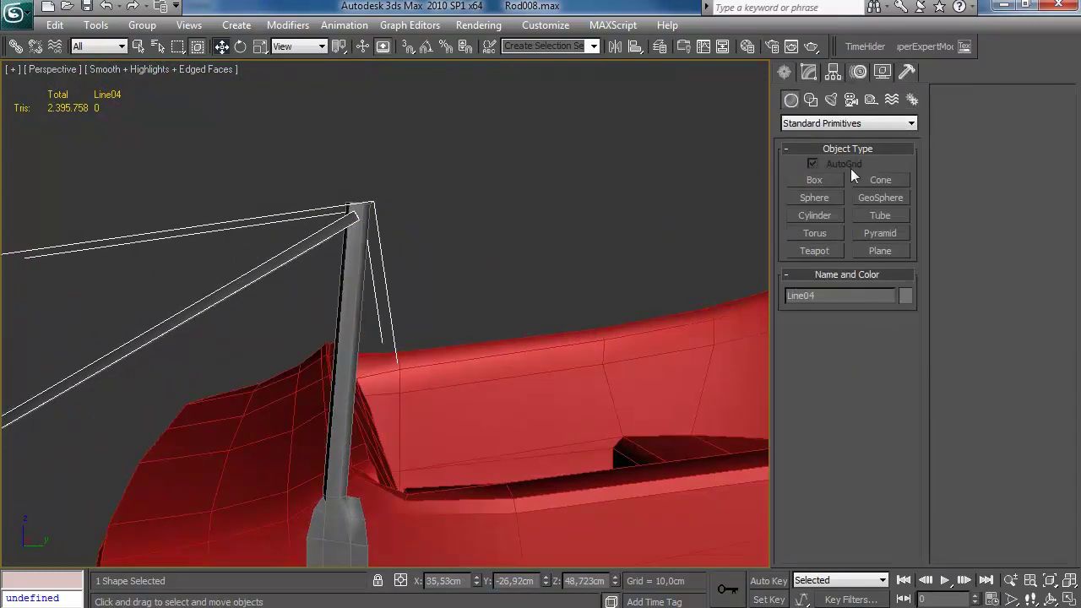
click(821, 219)
key(r)
middle_drag(528, 326, 194, 309)
scroll(437, 340, up, 3)
middle_drag(541, 194, 481, 380)
scroll(480, 385, up, 5)
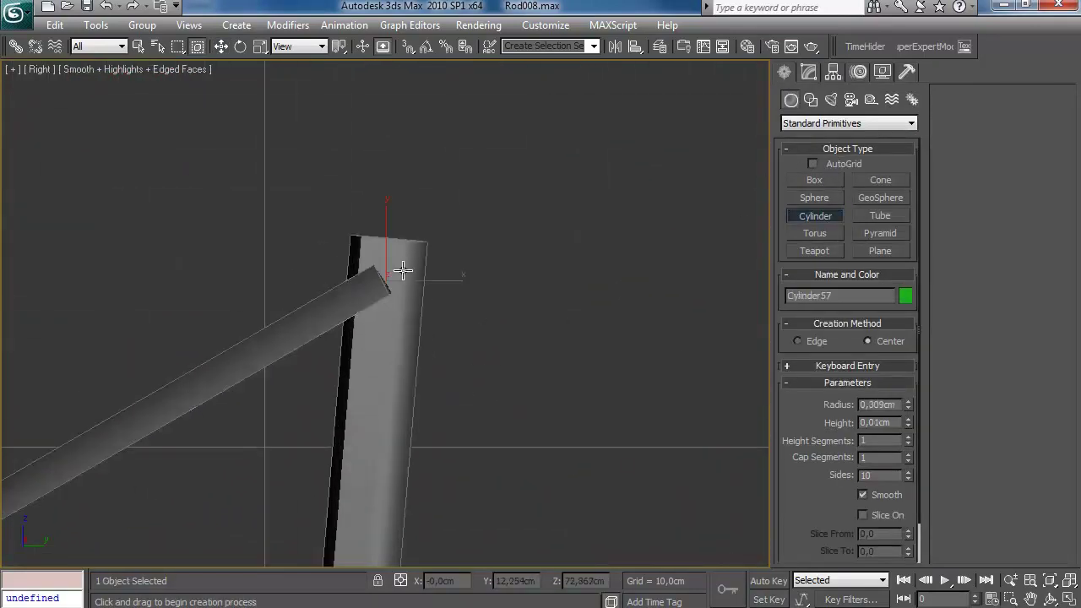
Step: Move the new cylinder along X onto the brace rod's end at the post, and check the active layer
key(w)
middle_drag(475, 324, 557, 410)
key(p)
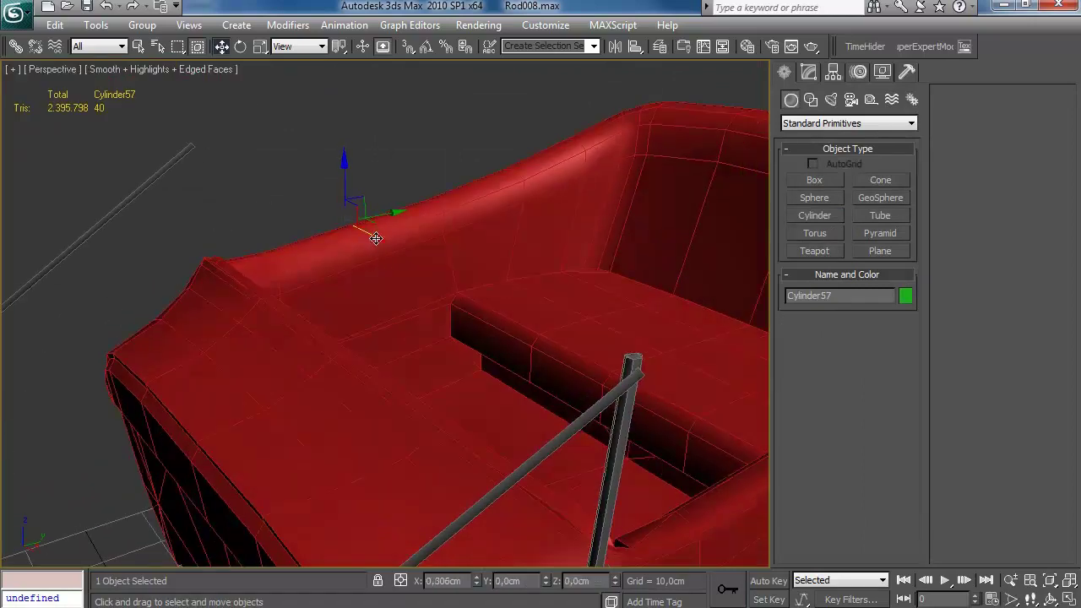
click(660, 46)
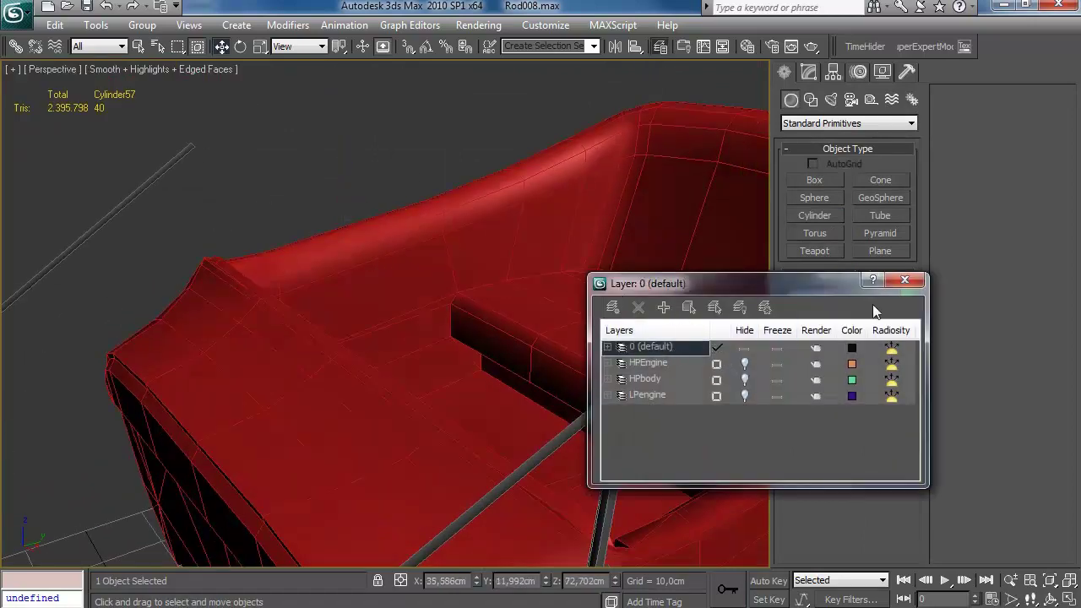
click(904, 279)
scroll(590, 358, up, 2)
middle_drag(586, 357, 405, 306)
scroll(406, 306, up, 2)
Step: Set the cylinder to 8 sides and a height of 0.817 cm, and move it along X into the post
click(808, 73)
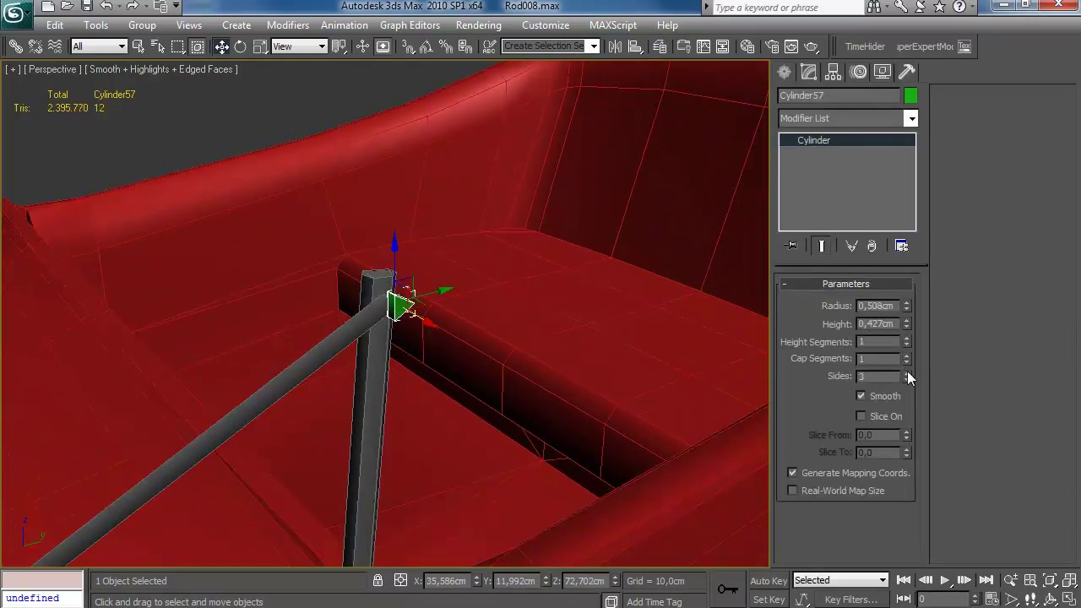
click(906, 372)
scroll(574, 379, up, 4)
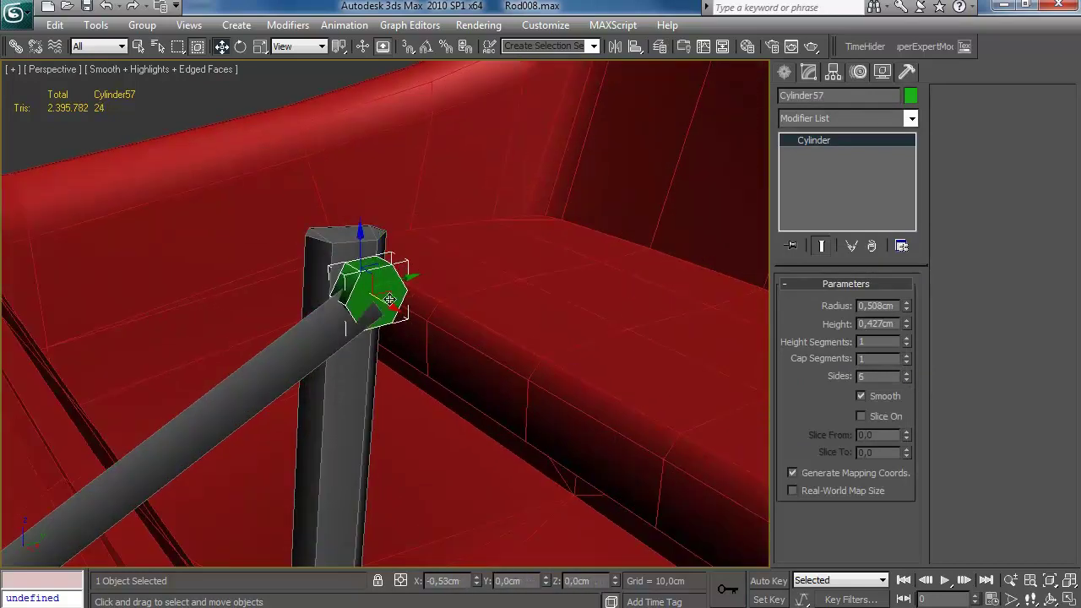
alt+middle_drag(447, 304, 513, 317)
click(907, 374)
click(907, 373)
alt+middle_drag(583, 363, 441, 439)
alt+middle_drag(361, 316, 540, 194)
Step: Convert the cylinder to an editable poly and delete its cap polygon facing the windshield post
right_click(813, 139)
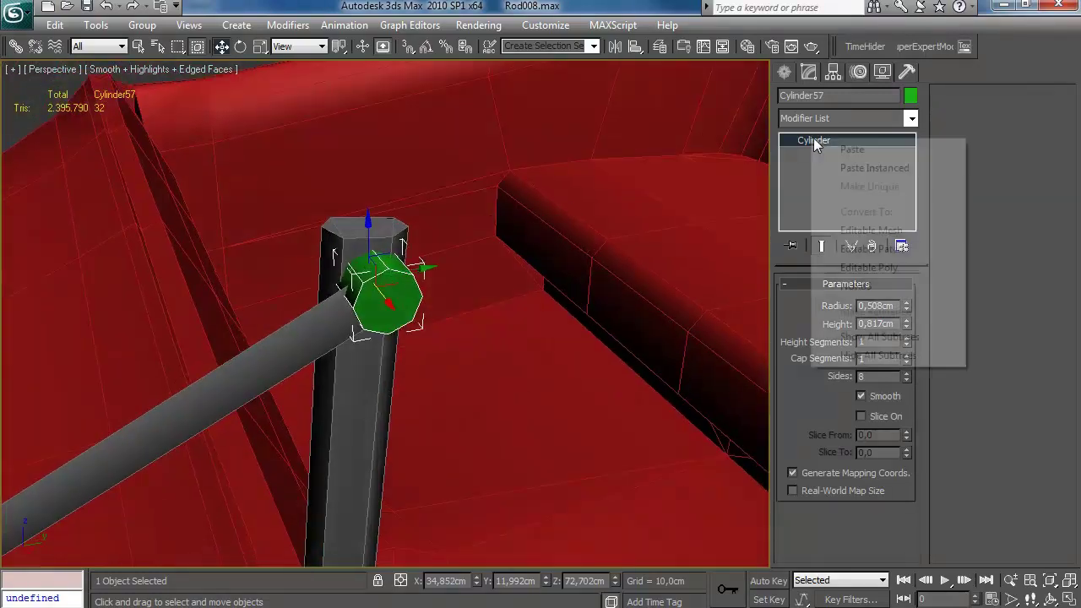
click(880, 267)
click(863, 320)
alt+middle_drag(557, 337, 465, 456)
drag(317, 221, 384, 242)
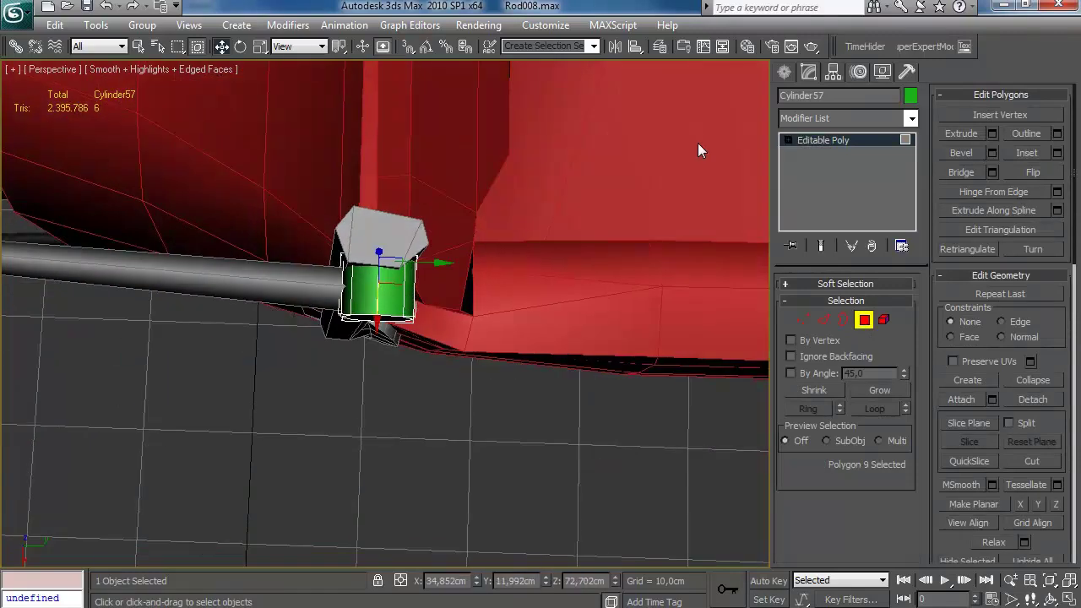
alt+middle_drag(483, 433, 491, 308)
scroll(485, 293, up, 5)
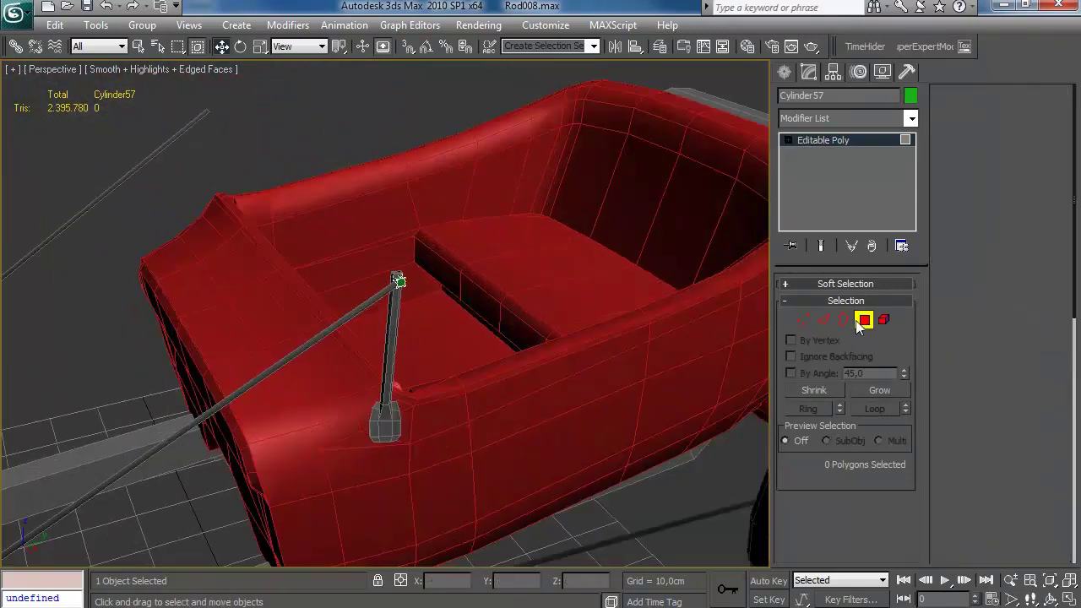
click(862, 325)
Step: Attach the cylinder to the windshield post and clear the selection
scroll(471, 349, up, 3)
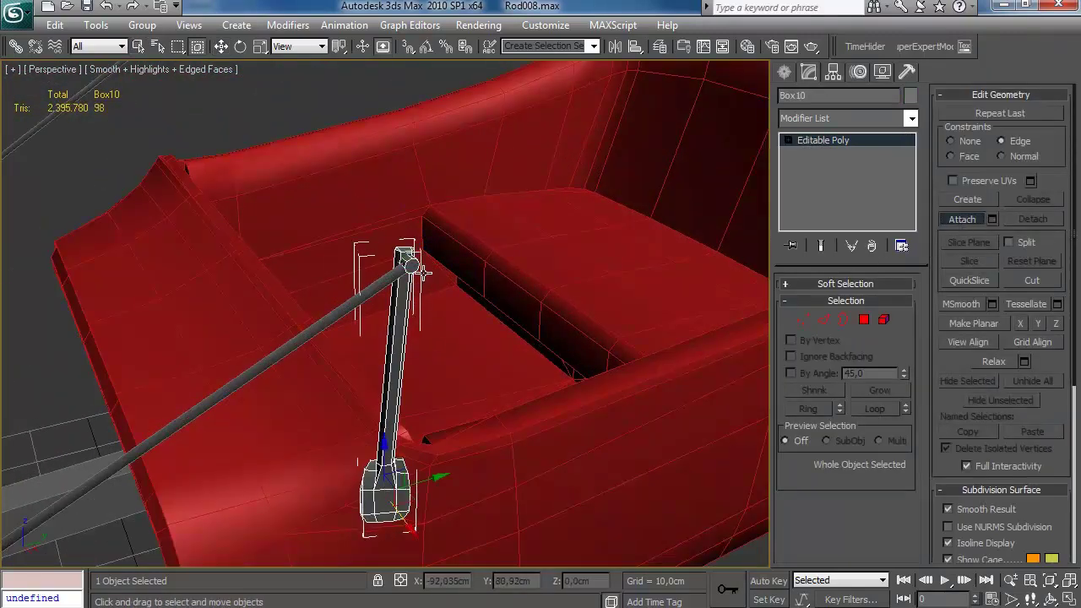
right_click(420, 291)
key(ctrl+d)
Step: Inspect the whole low-poly car from several sides without edged faces and select the windshield post
alt+middle_drag(430, 282, 451, 251)
scroll(439, 274, down, 5)
alt+middle_drag(422, 311, 463, 278)
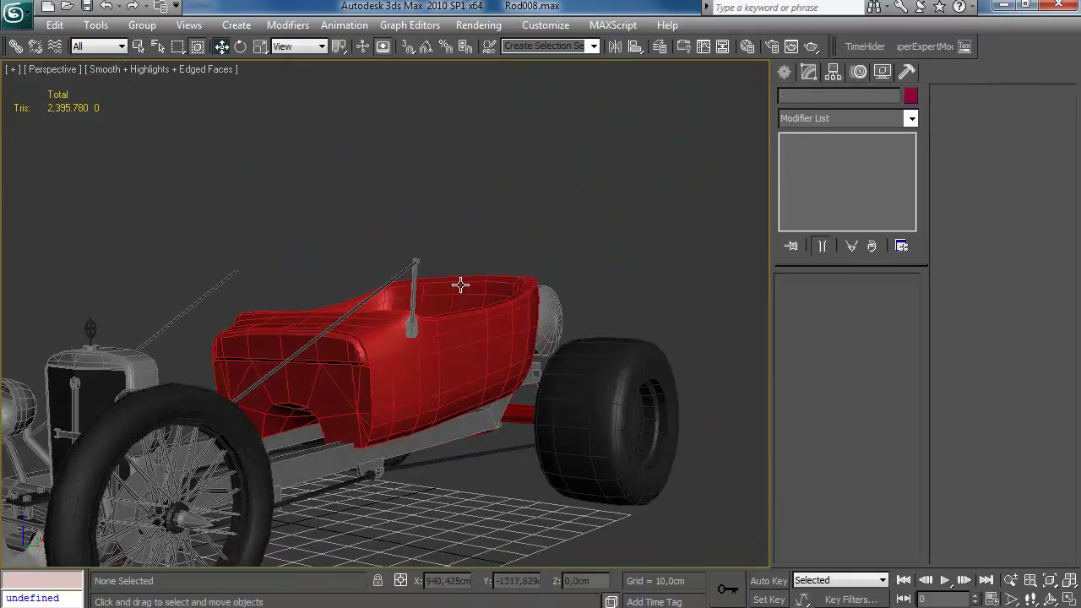
scroll(462, 285, down, 4)
key(F4)
alt+middle_drag(374, 353, 587, 329)
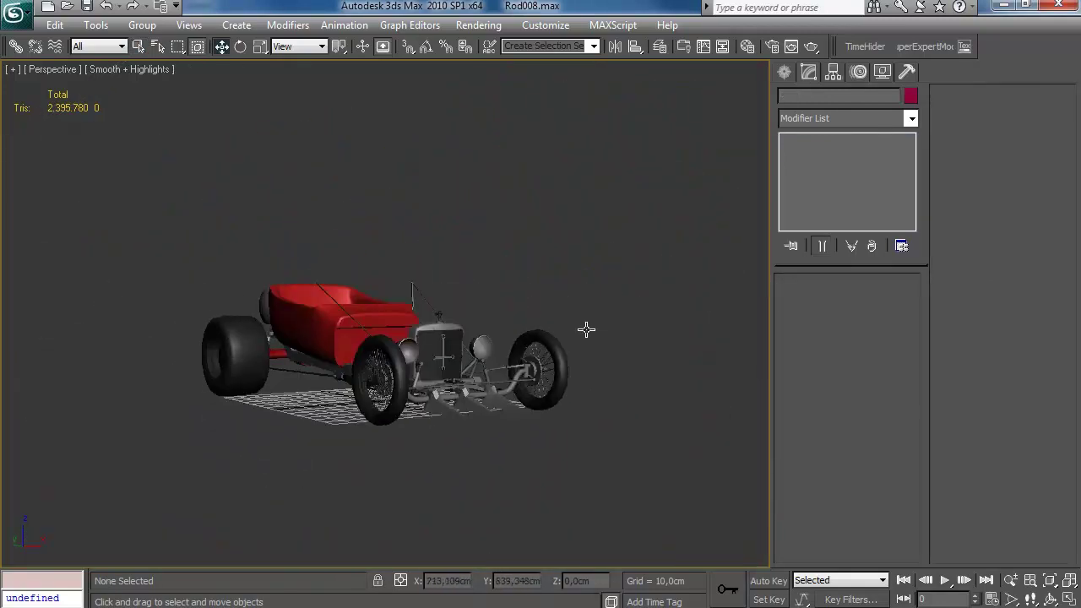
scroll(465, 329, up, 5)
alt+middle_drag(465, 334, 440, 351)
scroll(446, 387, down, 3)
alt+middle_drag(518, 340, 538, 473)
scroll(532, 464, up, 4)
click(410, 333)
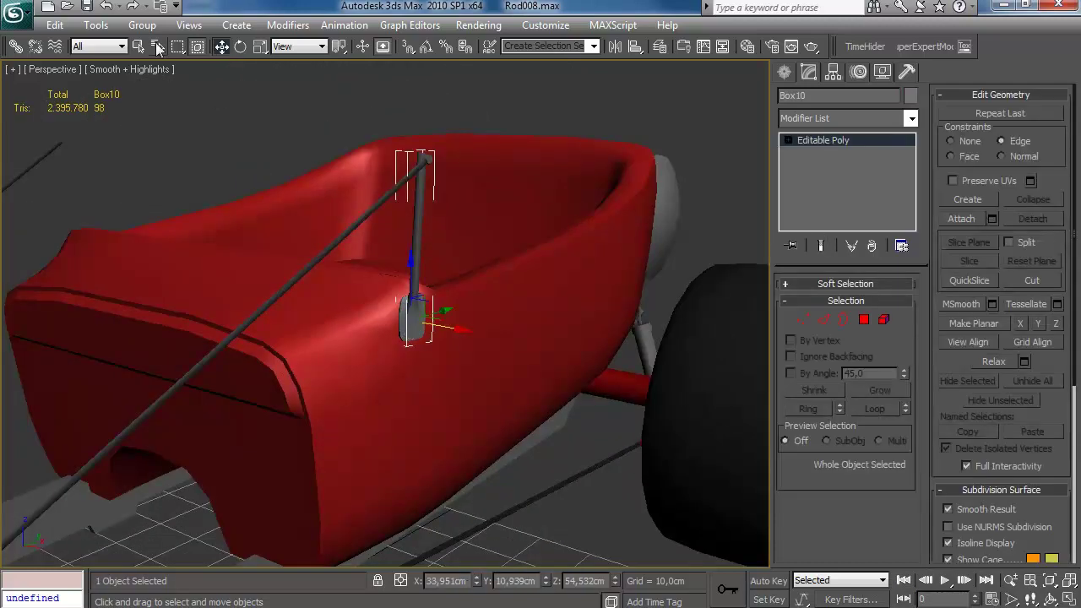
Step: Mirror the windshield post across the X axis as a duplicate on the opposite side of the body and clear the selection
click(96, 24)
click(126, 267)
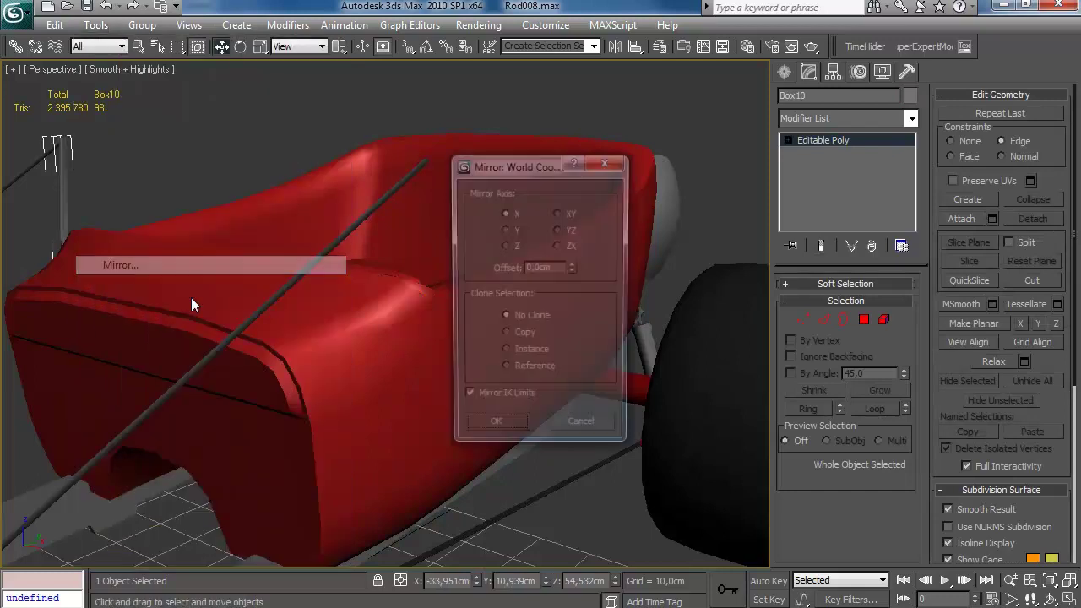
click(495, 430)
click(540, 511)
alt+middle_drag(414, 223, 475, 285)
scroll(413, 270, down, 5)
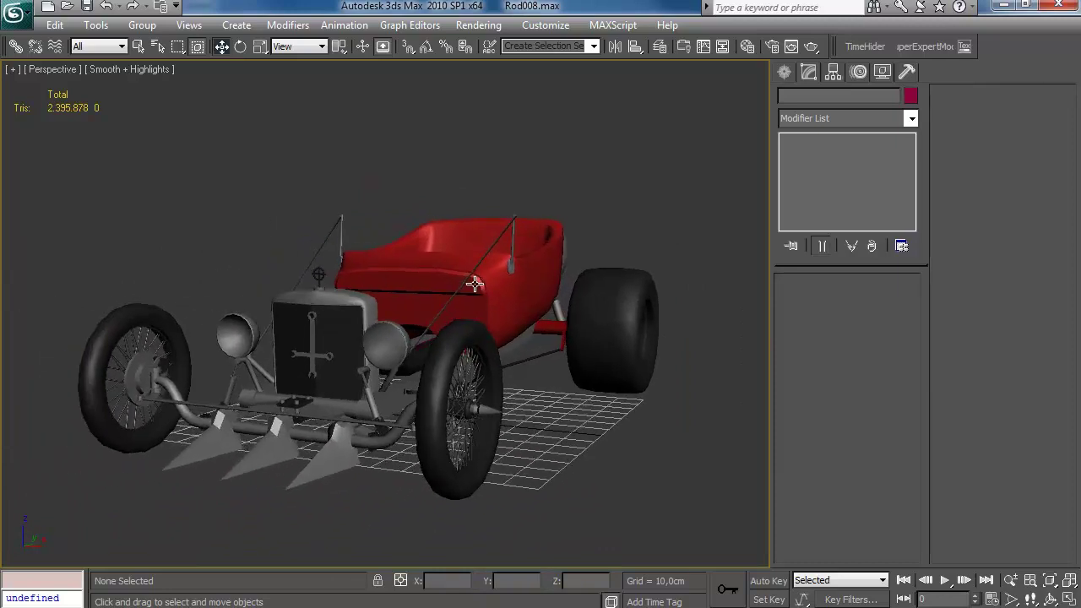
middle_drag(422, 370, 434, 367)
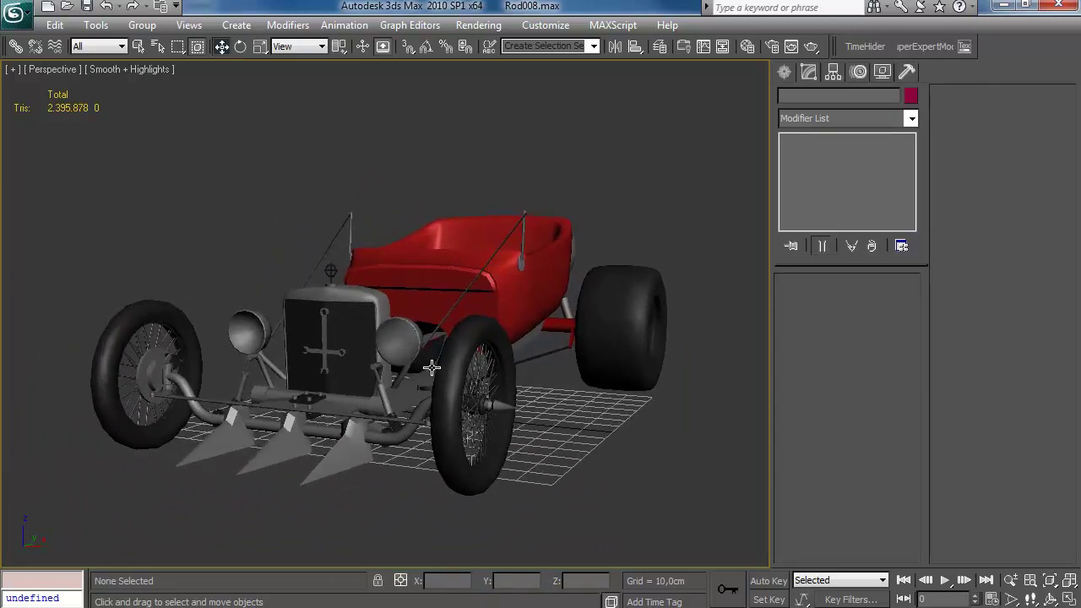
click(434, 366)
Step: Select the front wheel's spokes and open the vertex level of their base Editable Poly beneath the Symmetry modifier
alt+middle_drag(325, 292, 255, 297)
click(544, 453)
scroll(504, 364, up, 4)
middle_drag(505, 364, 515, 359)
click(348, 493)
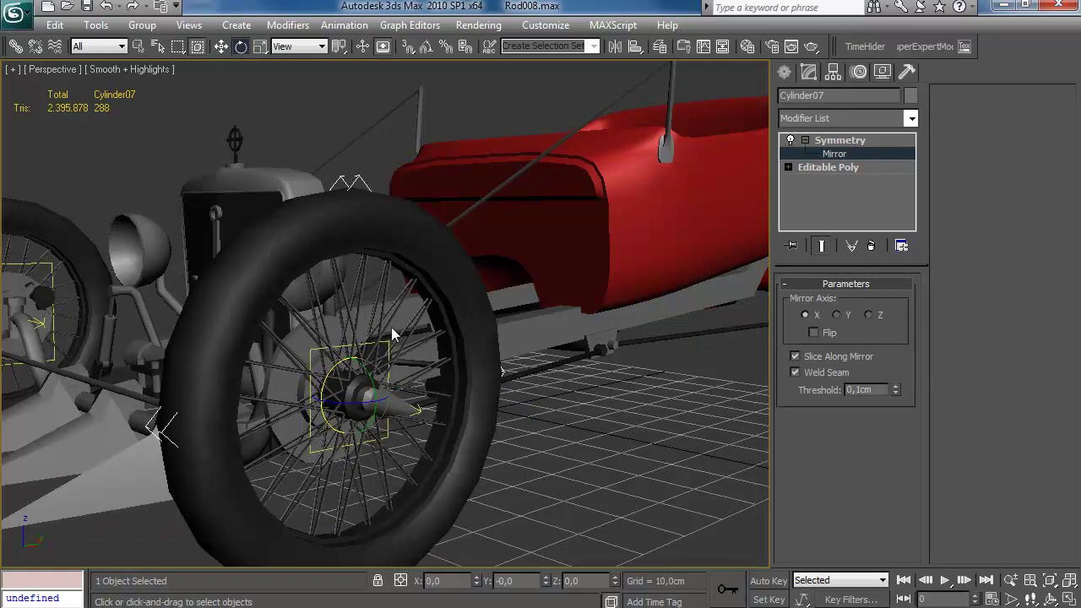
scroll(538, 336, up, 5)
middle_drag(538, 338, 563, 290)
scroll(539, 330, down, 5)
click(806, 141)
click(827, 154)
click(803, 320)
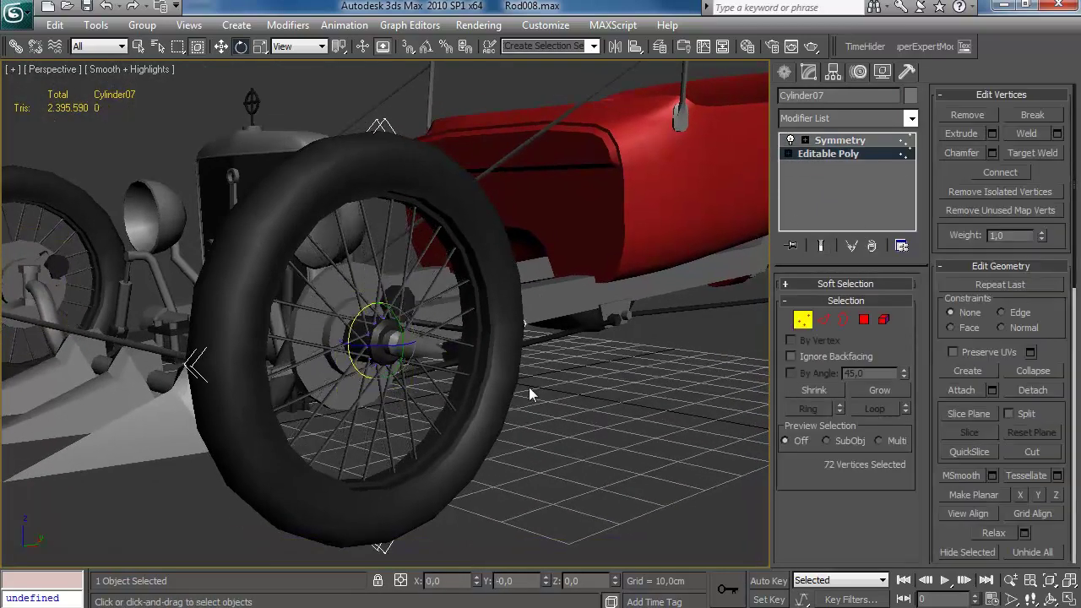
scroll(562, 328, up, 5)
middle_drag(552, 333, 555, 326)
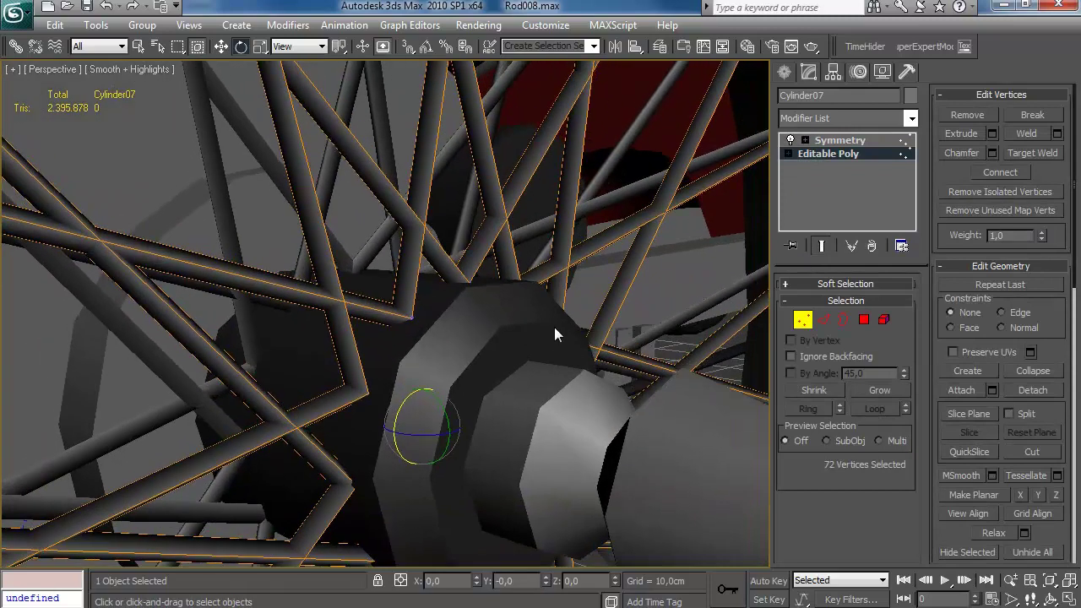
middle_drag(492, 282, 490, 299)
Step: Select inner end vertices of the spokes around the wheel hub and move them slightly along X
key(alt+w)
right_click(140, 283)
key(alt+w)
middle_drag(173, 376, 588, 254)
scroll(588, 254, down, 8)
scroll(461, 289, up, 5)
middle_drag(246, 382, 479, 279)
key(w)
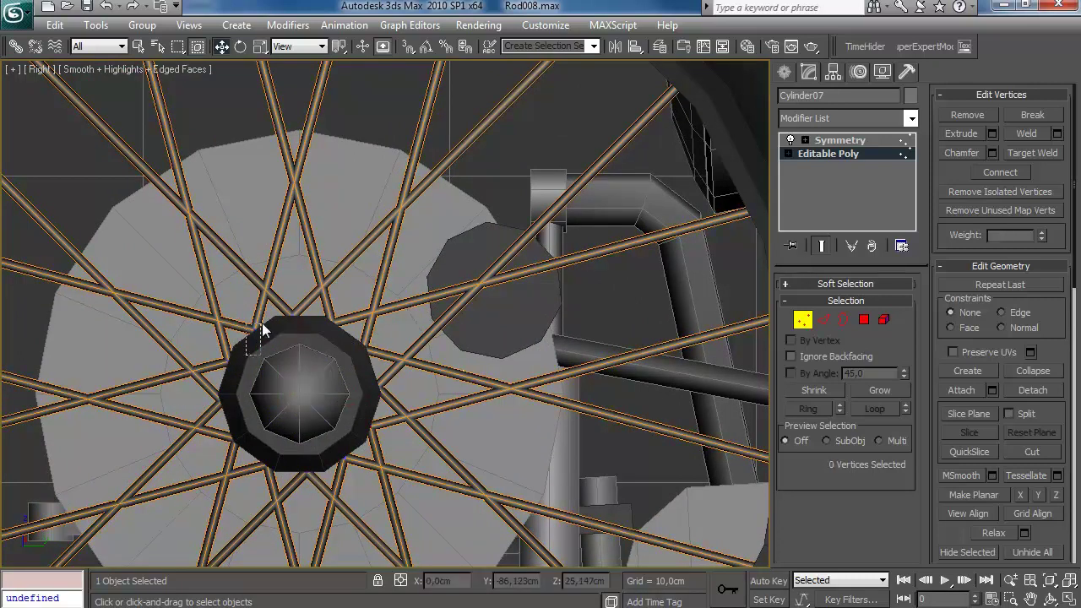
ctrl+drag(361, 370, 398, 401)
ctrl+drag(333, 439, 358, 463)
ctrl+drag(283, 439, 283, 443)
ctrl+drag(241, 388, 211, 411)
key(alt+w)
right_click(544, 459)
key(alt+w)
middle_drag(544, 461, 522, 502)
drag(512, 473, 500, 469)
middle_drag(558, 451, 557, 370)
scroll(559, 374, down, 6)
scroll(547, 376, up, 6)
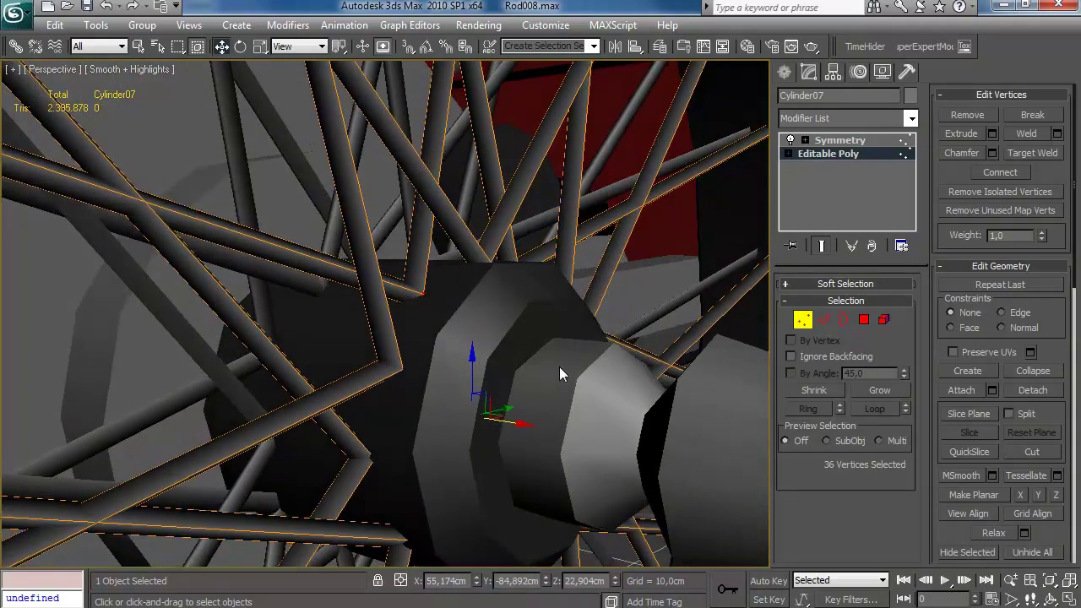
Step: Select the spokes that slant in the same direction as elements and convert the selection to vertices
click(884, 321)
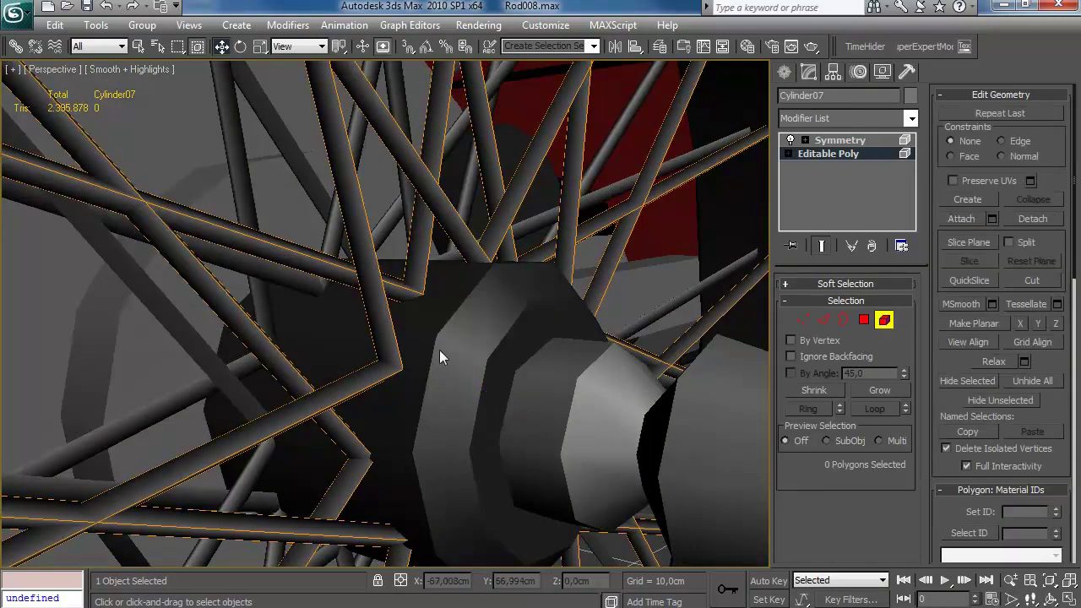
key(alt+w)
middle_click(160, 339)
key(alt+w)
middle_drag(158, 337, 262, 330)
scroll(342, 275, down, 2)
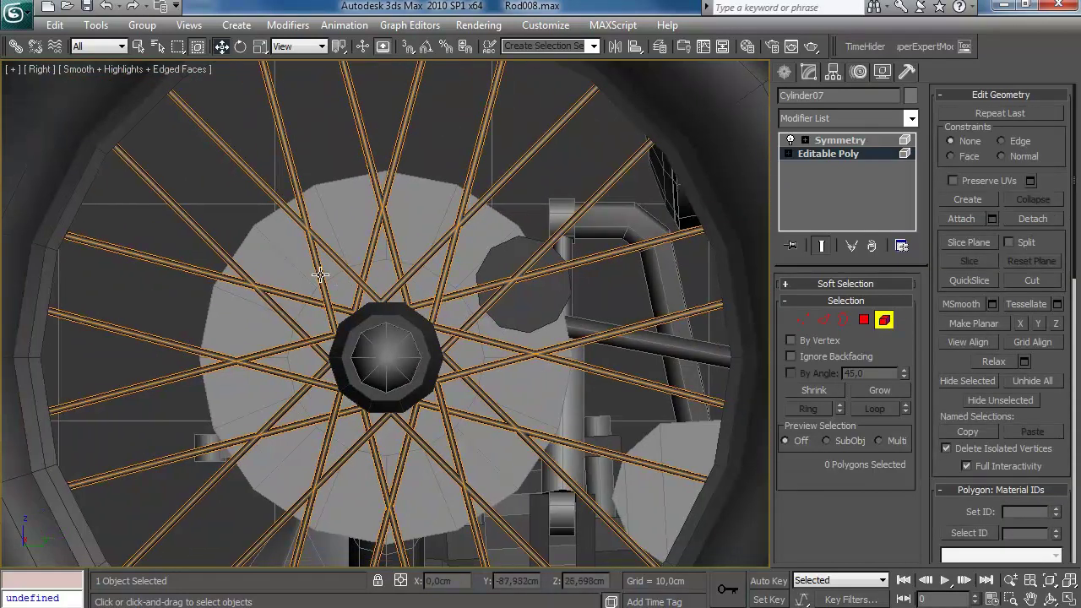
key(q)
middle_drag(301, 413, 303, 397)
alt+click(304, 377)
middle_drag(367, 379, 369, 355)
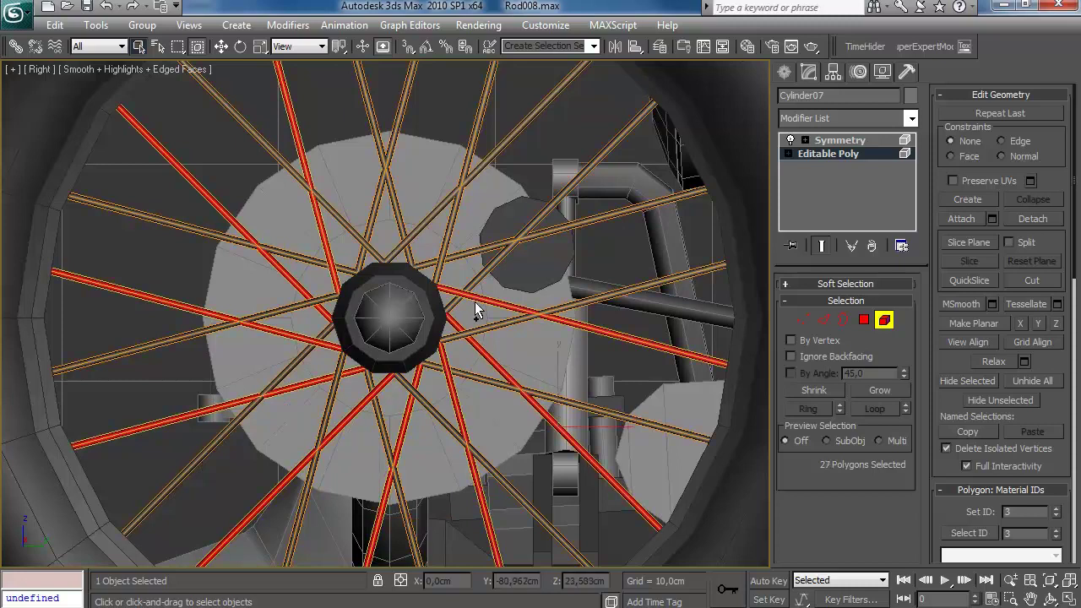
middle_drag(478, 304, 471, 294)
ctrl+click(806, 319)
Step: Deselect the outer ends of these spokes and move their inner end vertices along X at the hub
scroll(539, 262, down, 5)
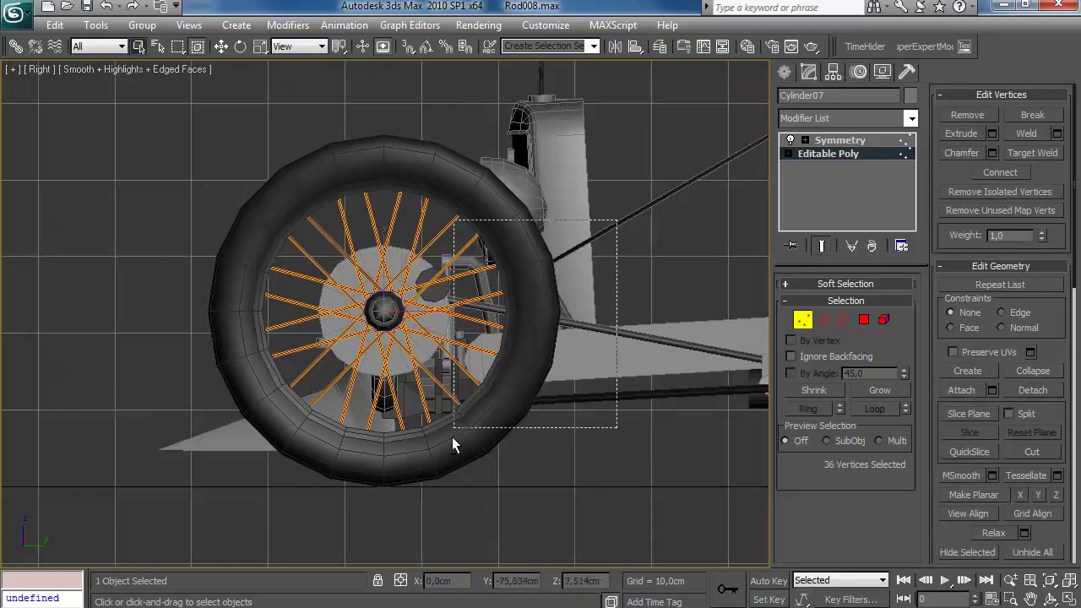
key(alt+w)
middle_click(528, 456)
key(alt+w)
alt+middle_drag(528, 461, 622, 373)
scroll(552, 420, up, 2)
key(w)
drag(461, 381, 481, 383)
Step: Close vertex editing and examine how the spokes meet the hub from near and far
scroll(470, 386, down, 6)
alt+middle_drag(470, 387, 439, 358)
scroll(429, 366, up, 6)
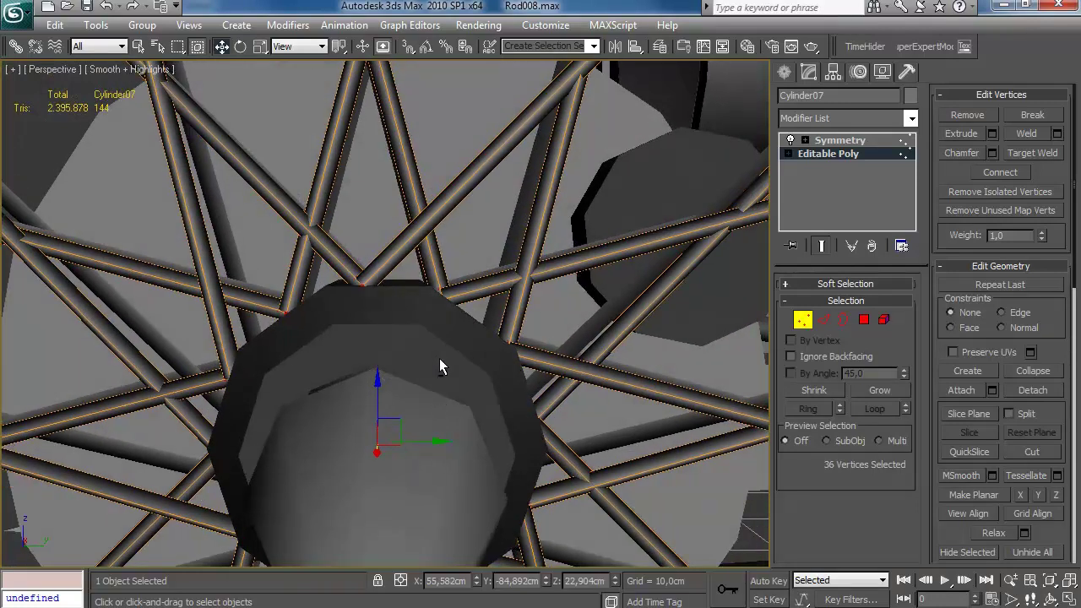
scroll(439, 358, down, 6)
click(803, 320)
click(600, 504)
alt+middle_drag(507, 431, 502, 369)
scroll(466, 404, up, 6)
scroll(459, 388, down, 6)
scroll(489, 403, up, 6)
scroll(477, 353, down, 6)
scroll(501, 369, up, 2)
Step: Add an Edit Poly modifier above Symmetry and select the inner row of spokes as elements in the front view
click(832, 121)
key(e)
click(812, 177)
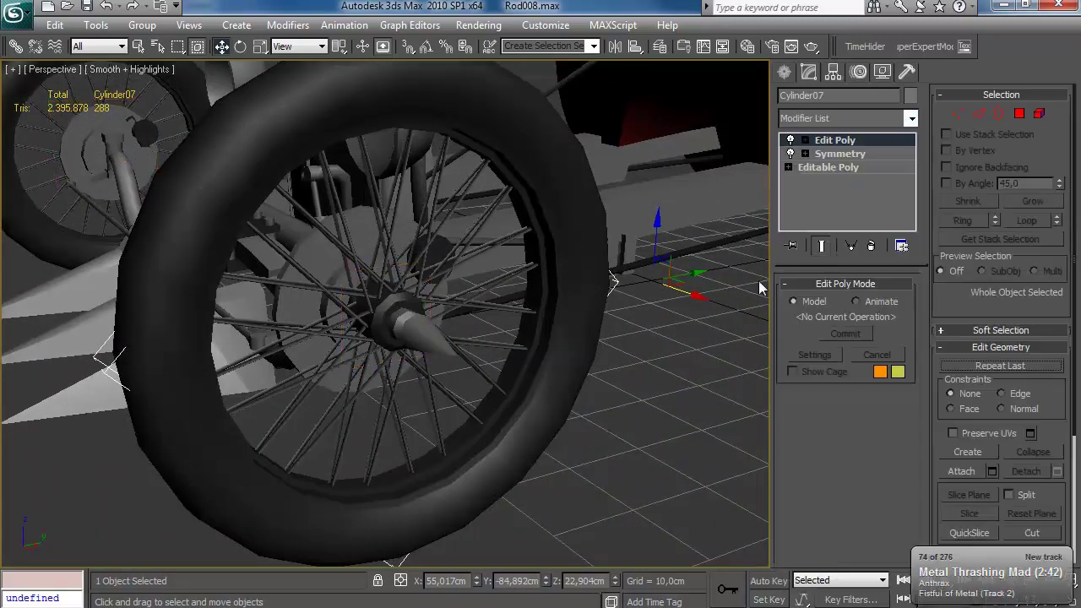
key(alt+w)
middle_click(148, 202)
key(alt+w)
middle_drag(684, 316, 308, 342)
scroll(385, 188, down, 2)
drag(444, 456, 441, 456)
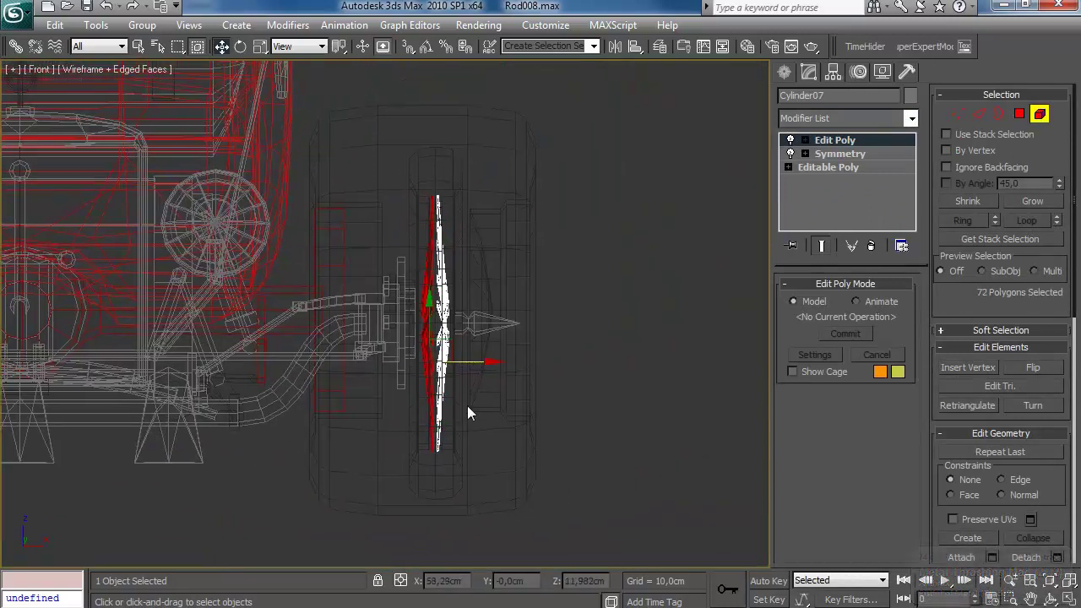
Step: Rotate the inner row of spokes about the X axis to offset it from the outer row and clear the selection
key(alt+w)
middle_click(541, 437)
key(alt+w)
drag(340, 47, 340, 94)
middle_drag(397, 240, 389, 271)
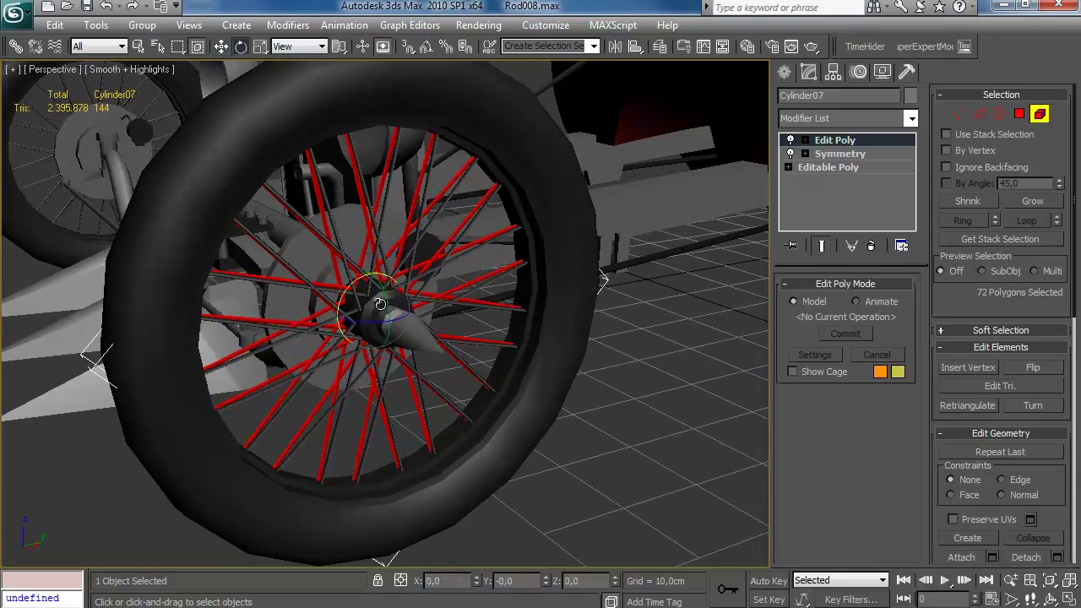
drag(353, 285, 352, 284)
alt+middle_drag(352, 284, 343, 282)
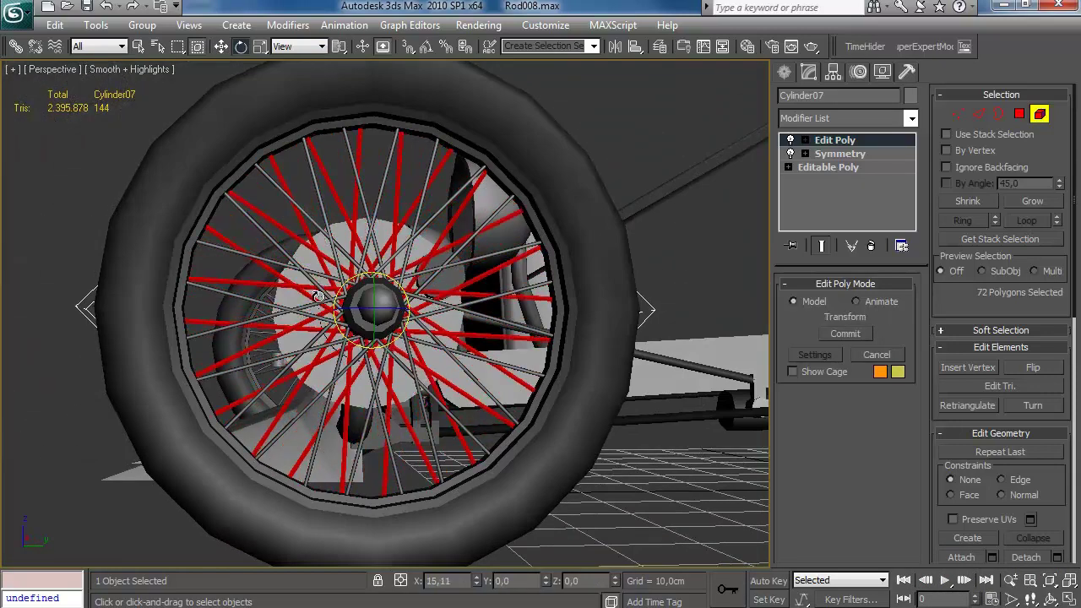
drag(318, 295, 319, 296)
alt+middle_drag(454, 377, 959, 179)
click(614, 316)
alt+middle_drag(614, 317, 413, 320)
scroll(499, 300, down, 5)
scroll(410, 314, up, 5)
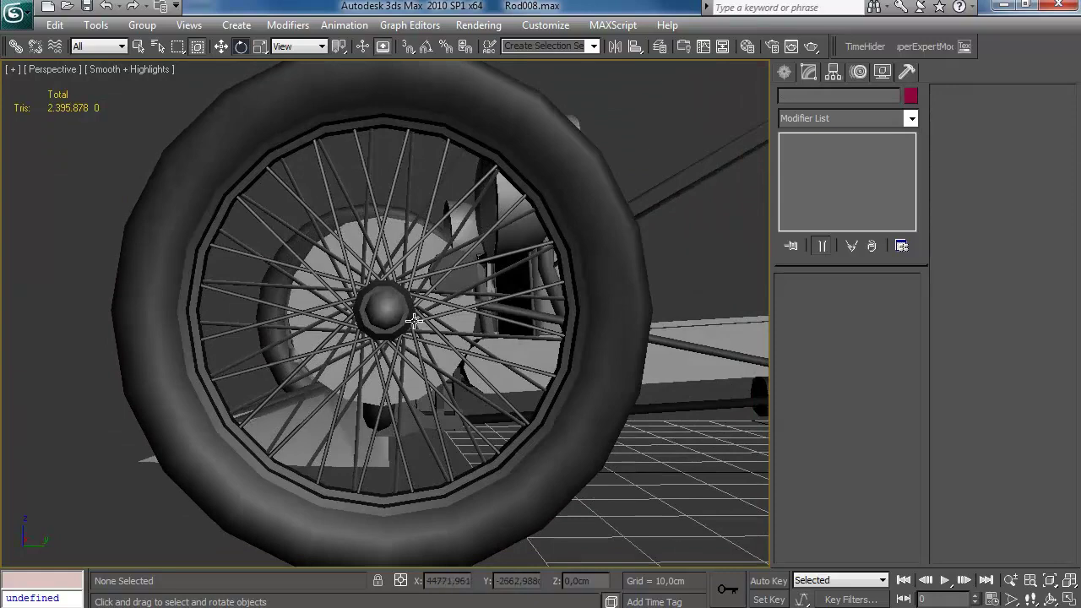
Step: Reselect the wheel's spokes, adjust the inner row's rotation about the wheel axle once more, and deselect the object
click(414, 319)
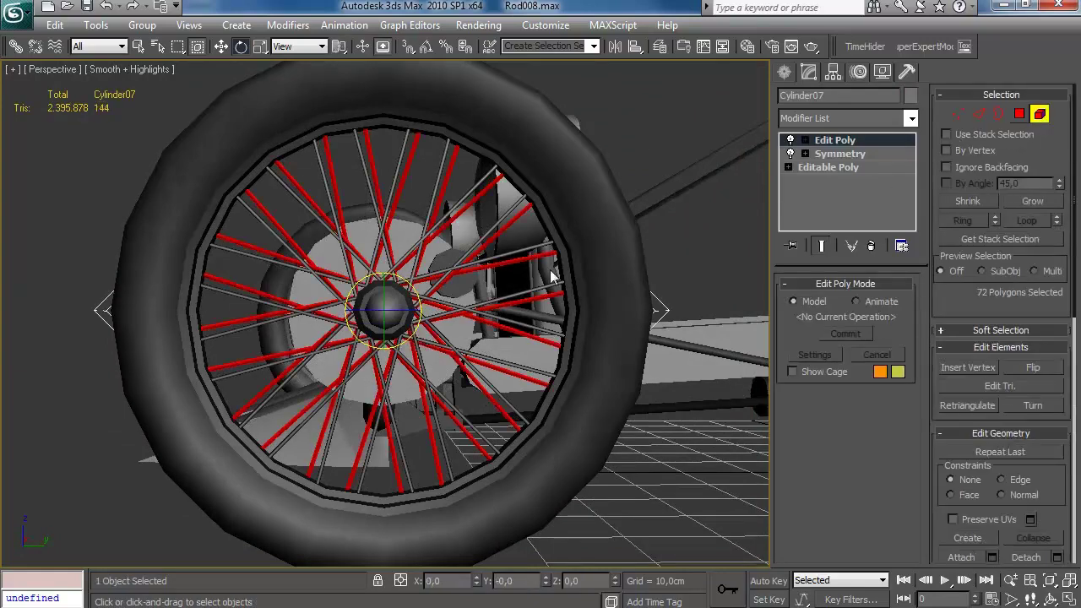
alt+middle_drag(416, 290, 507, 267)
drag(505, 268, 507, 263)
alt+middle_drag(507, 264, 462, 292)
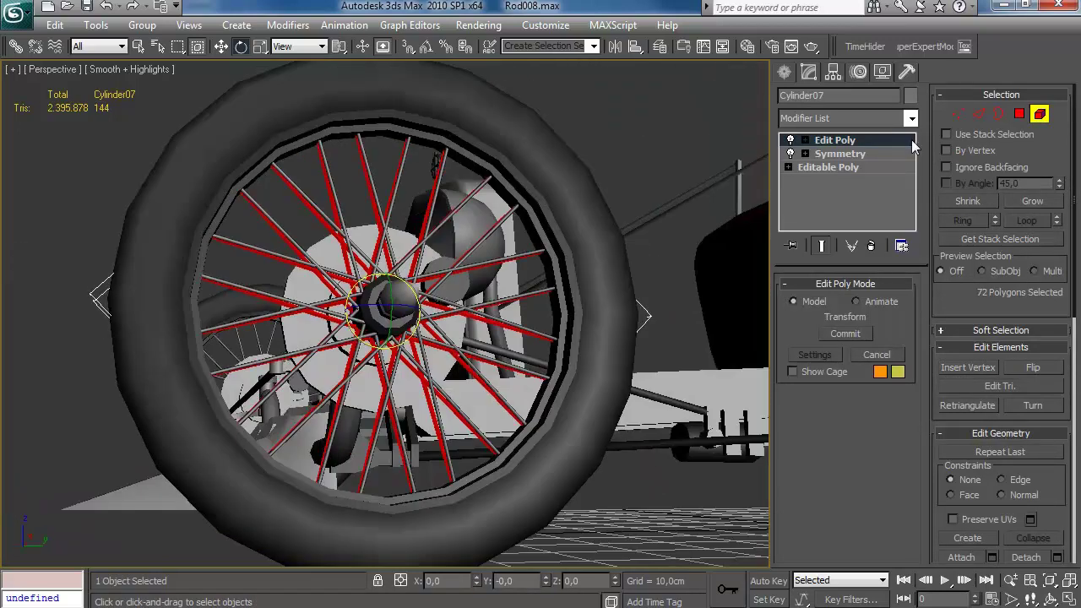
click(785, 74)
click(617, 494)
Step: Examine the wheel, body and windshield supports of the low-poly car from several distances and angles
scroll(617, 495, down, 5)
scroll(487, 422, up, 5)
alt+middle_drag(380, 388, 473, 393)
scroll(543, 368, down, 5)
scroll(494, 365, down, 2)
scroll(509, 376, up, 3)
scroll(580, 310, up, 3)
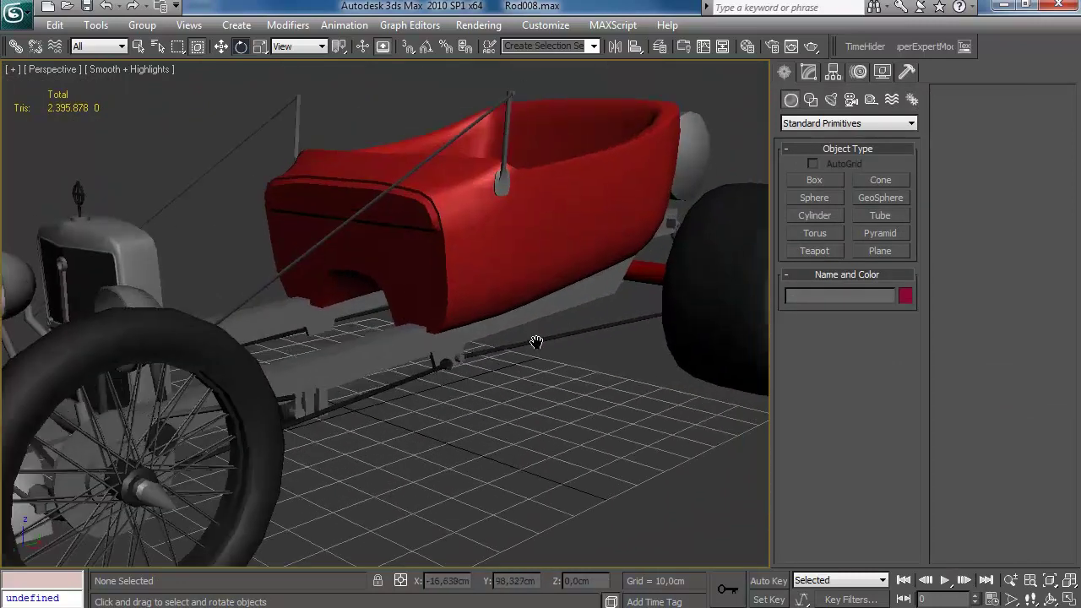
scroll(580, 318, down, 4)
alt+middle_drag(528, 321, 410, 376)
Step: Add an Edit Poly modifier to the support rod line between radiator and windshield post, then clear the selection
scroll(339, 318, up, 3)
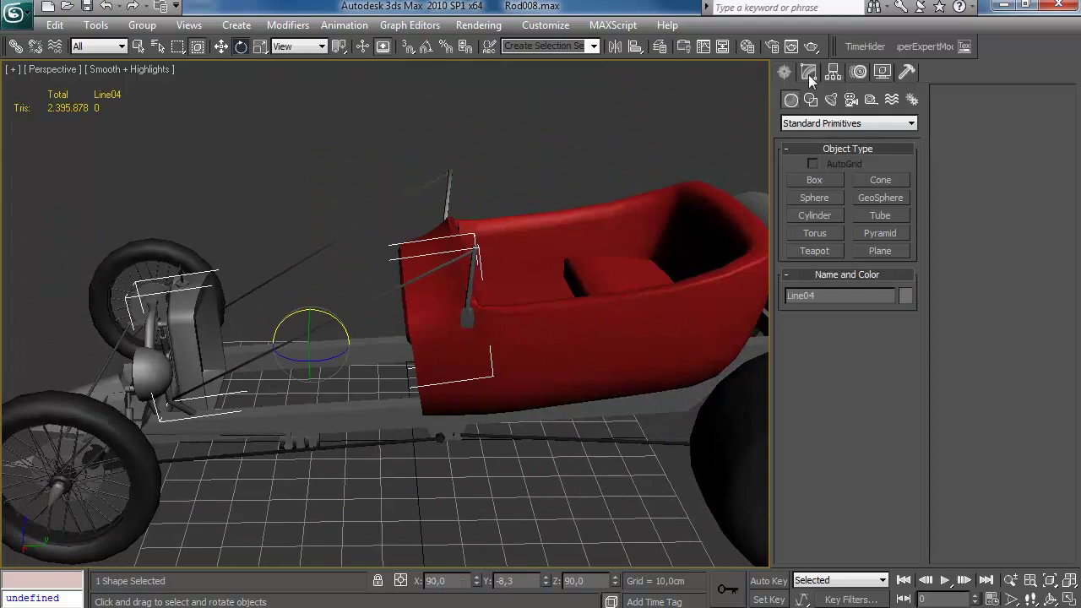
click(810, 75)
click(866, 116)
key(e)
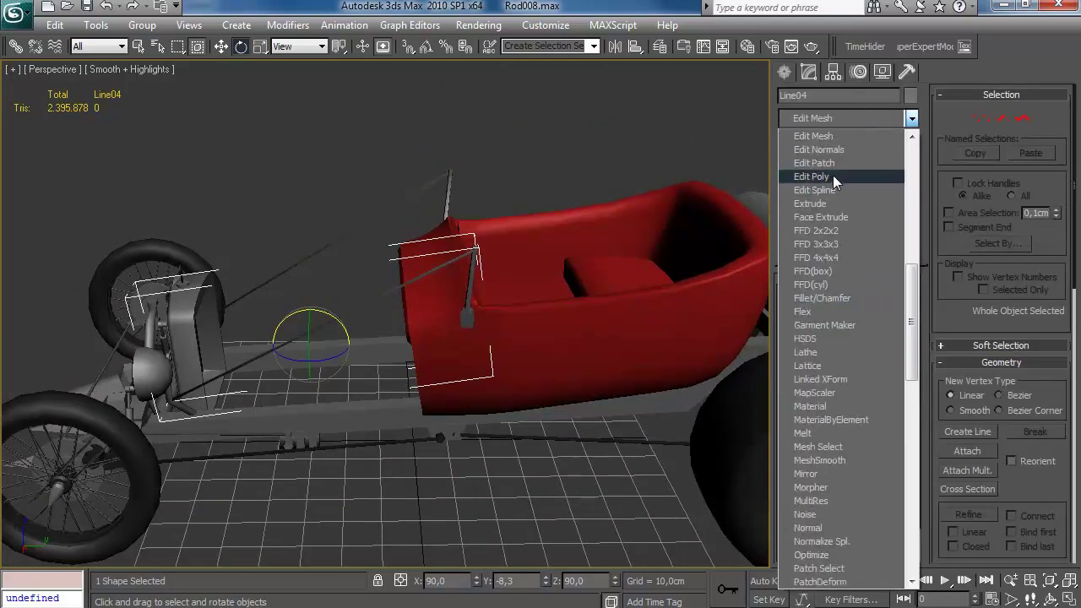
click(832, 175)
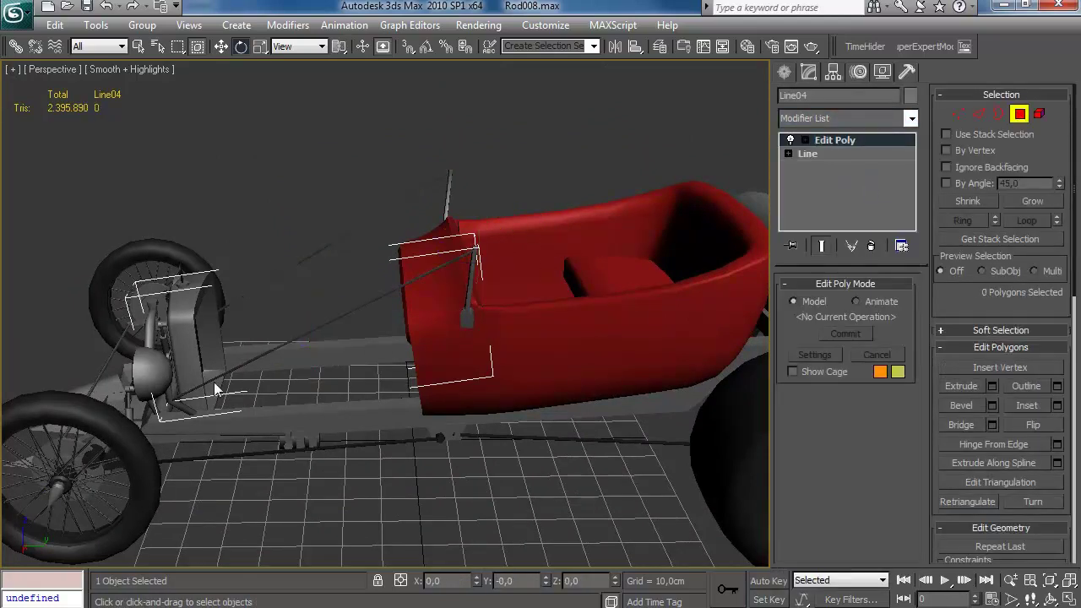
click(1017, 117)
click(591, 169)
Step: Examine the complete low-poly car with both windshield posts and rods from different sides
alt+middle_drag(516, 232, 549, 242)
scroll(540, 246, down, 4)
alt+middle_drag(475, 299, 444, 316)
scroll(487, 302, up, 3)
scroll(444, 315, down, 3)
alt+middle_drag(485, 360, 603, 404)
scroll(531, 410, up, 3)
alt+middle_drag(531, 416, 525, 259)
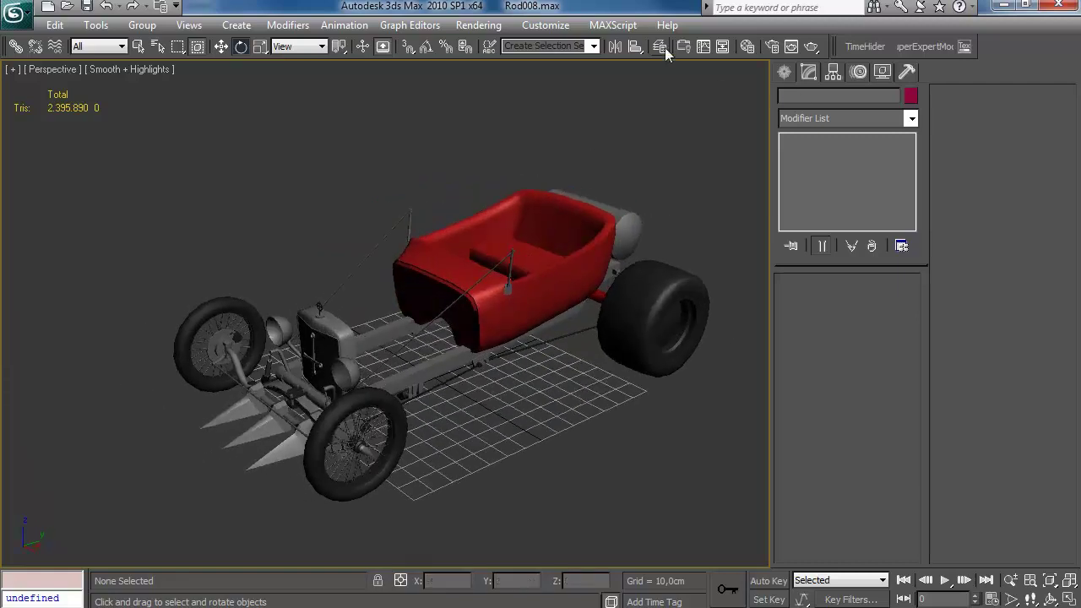
Step: Show the layer with the high-poly car and approach the side lamp next to the windshield
click(659, 46)
click(911, 280)
scroll(611, 306, up, 4)
alt+middle_drag(482, 381, 569, 338)
Step: Create an 8-sided cylinder over the high-poly side lamp in the front view, with about 2.64 cm radius and 2.55 cm height
key(alt+w)
middle_click(207, 168)
key(alt+w)
middle_drag(207, 168, 276, 393)
scroll(422, 363, up, 6)
middle_drag(572, 260, 563, 317)
click(823, 215)
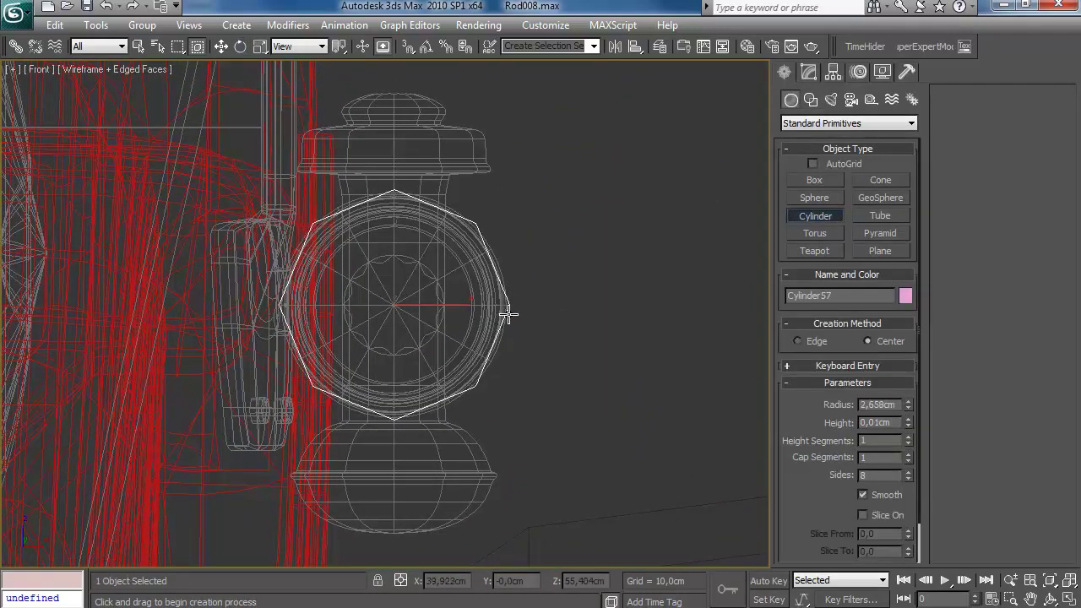
click(814, 73)
Step: Move the new cylinder along its axis onto the body of the high-poly side lamp
key(alt+w)
middle_click(591, 373)
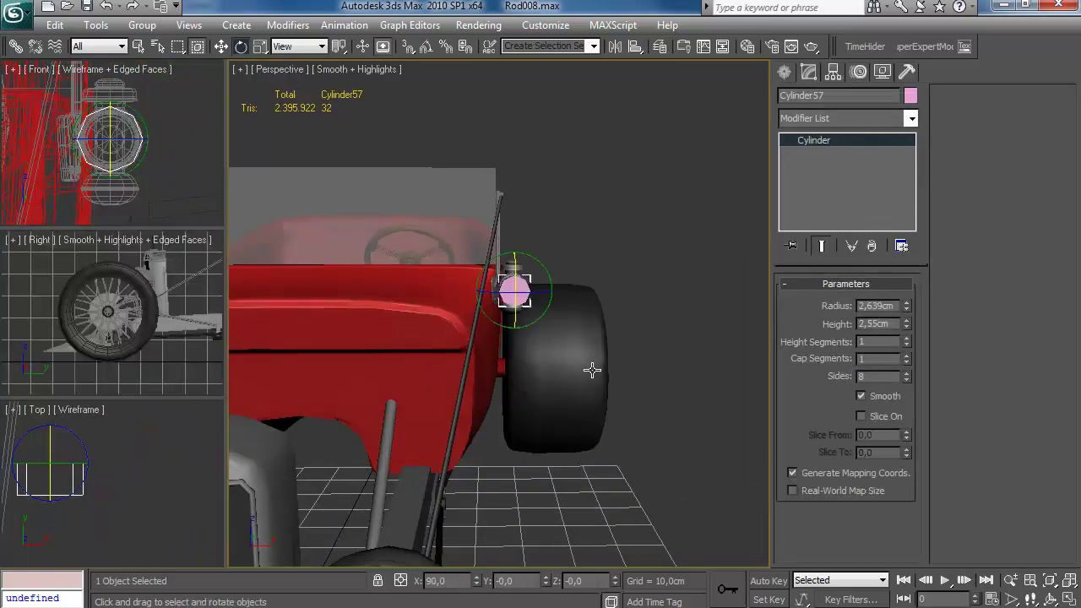
key(alt+w)
alt+middle_drag(591, 372, 383, 384)
scroll(383, 384, up, 4)
middle_drag(473, 363, 394, 424)
key(w)
drag(548, 270, 552, 270)
alt+middle_drag(551, 269, 469, 279)
scroll(507, 304, up, 3)
middle_drag(582, 308, 507, 334)
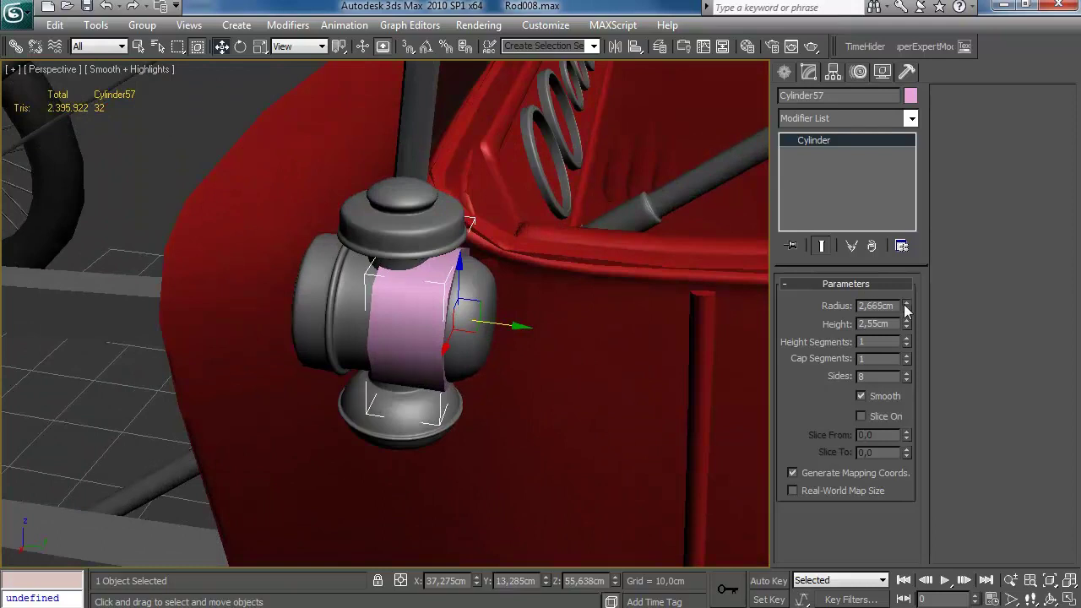
Step: Fit the cylinder to the lamp body with a radius of about 2.48 cm and a height of about 2.81 cm
alt+middle_drag(661, 336, 697, 293)
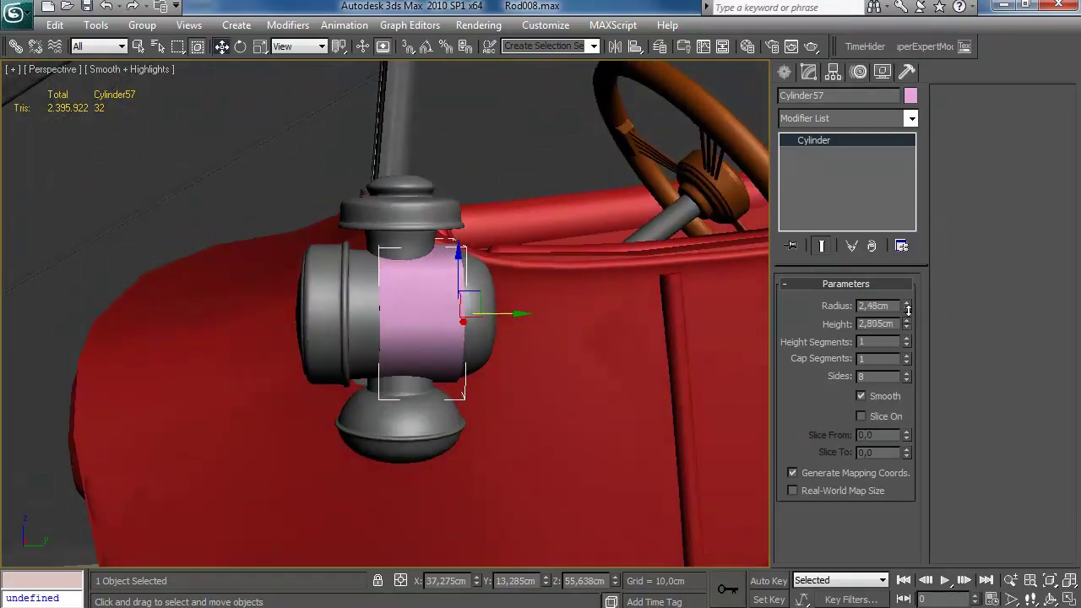
alt+middle_drag(549, 354, 644, 326)
scroll(644, 326, up, 3)
right_click(820, 141)
click(832, 148)
key(ctrl+z)
right_click(851, 144)
click(920, 274)
key(ctrl+z)
Step: Increase the lamp body cylinder to 12 sides and convert it to an editable poly
click(907, 373)
click(907, 373)
click(907, 374)
click(907, 373)
alt+middle_drag(543, 377, 464, 410)
right_click(820, 141)
click(902, 272)
Step: Bevel the front cap polygon of the lamp body to follow the high-poly lamp's front rim
key(4)
click(338, 353)
click(991, 153)
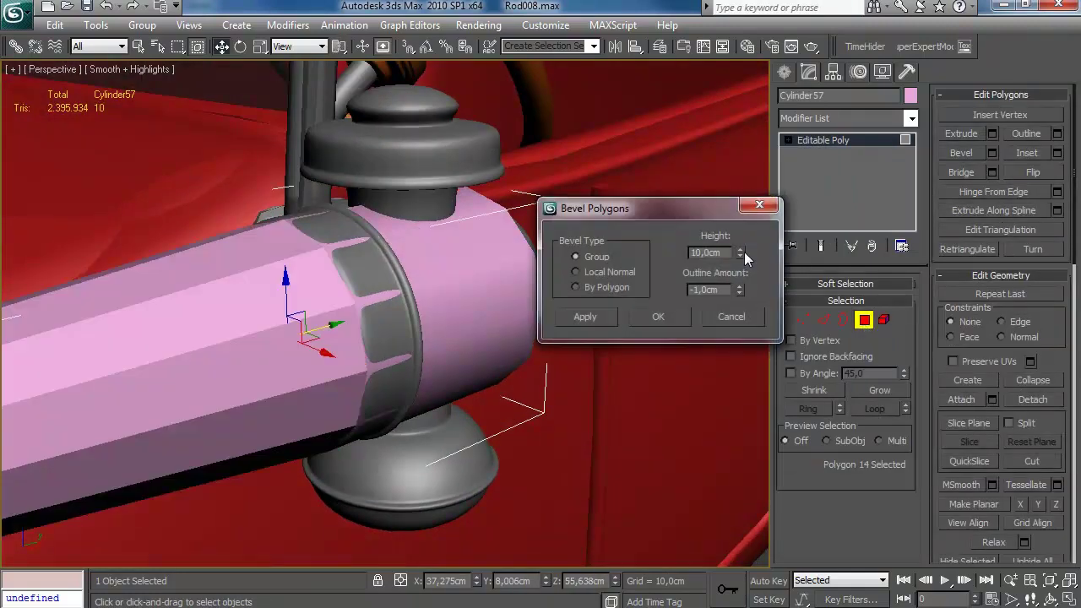
alt+middle_drag(439, 325, 347, 362)
click(658, 317)
Step: Bevel the rear cap polygon inward in two passes to follow the rounded back of the high-poly lamp
alt+middle_drag(583, 356, 508, 350)
click(559, 379)
key(r)
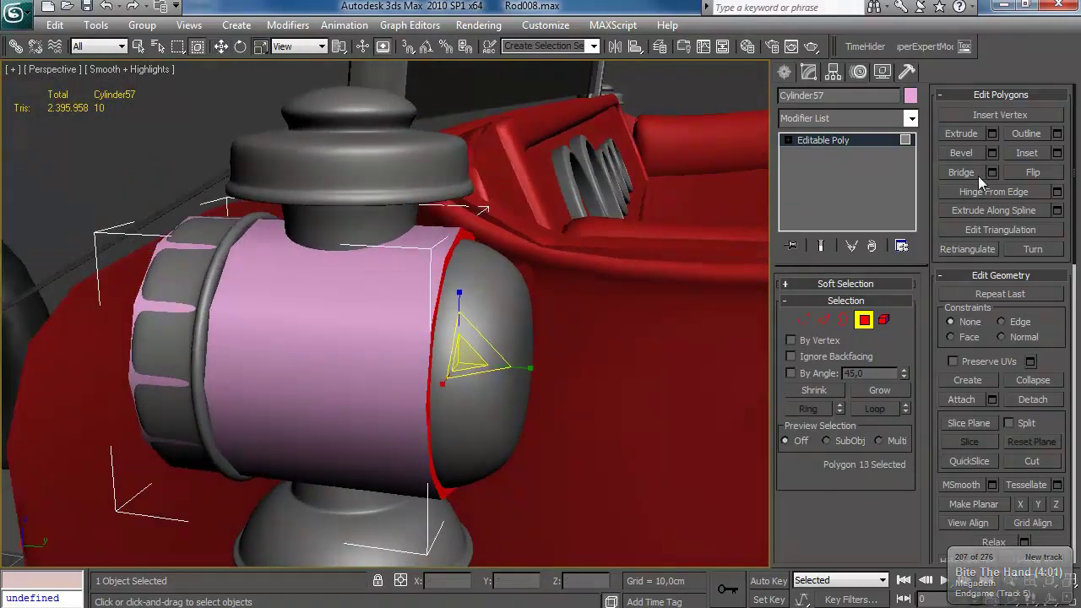
click(991, 153)
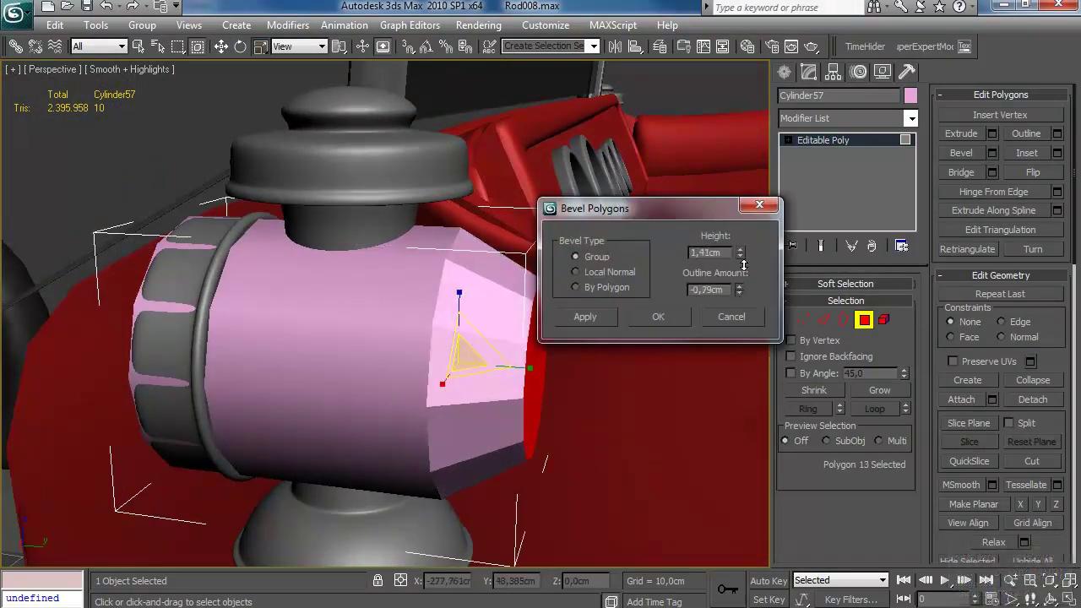
alt+middle_drag(532, 375, 488, 374)
click(603, 318)
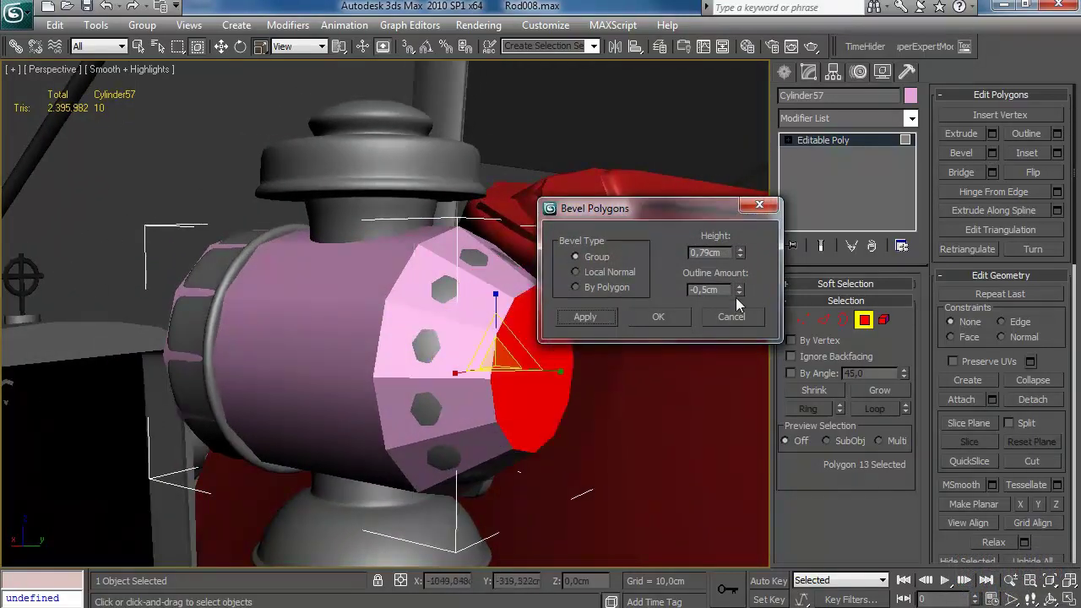
click(740, 250)
alt+middle_drag(532, 388, 576, 394)
click(656, 318)
alt+middle_drag(631, 335, 614, 341)
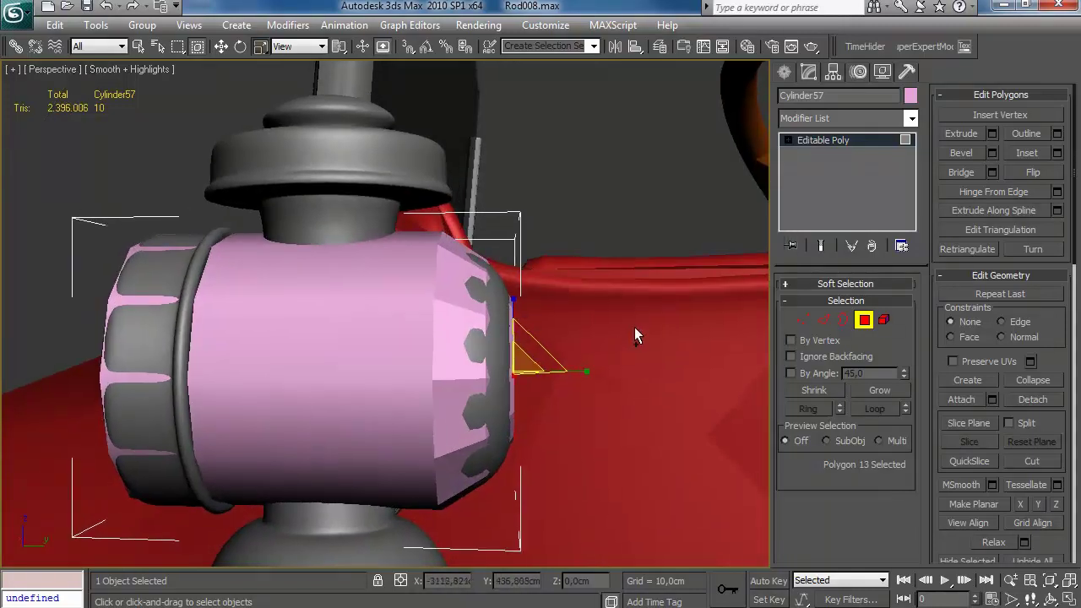
Step: Auto-smooth all polygons of the lamp body with a 45-degree threshold and leave polygon editing
key(ctrl+a)
scroll(999, 428, down, 10)
alt+middle_drag(499, 441, 472, 465)
click(579, 454)
scroll(430, 496, down, 5)
alt+middle_drag(481, 450, 528, 443)
scroll(634, 443, up, 3)
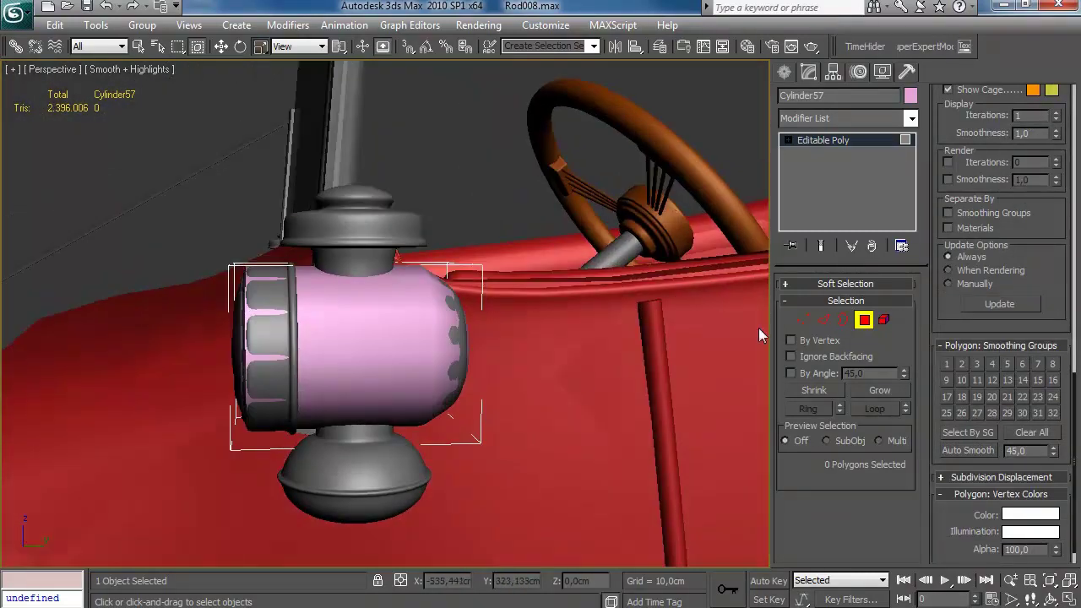
click(866, 318)
Step: Change the lamp body's object colour to grey and clear the selection
click(911, 96)
click(627, 349)
click(625, 402)
mouse_move(430, 367)
alt+middle_down()
mouse_move(487, 360)
mouse_move(427, 350)
alt+middle_up()
click(220, 198)
Step: Create a 12-sided cylinder centred on the lamp in the top view, about 1.32 cm in radius and 2.56 cm high
key(alt+w)
middle_drag(195, 320, 59, 314)
middle_drag(134, 175, 129, 169)
middle_click(117, 412)
key(alt+w)
scroll(202, 378, down, 5)
middle_drag(201, 378, 372, 396)
scroll(373, 396, up, 5)
middle_drag(372, 396, 487, 406)
click(784, 73)
click(816, 216)
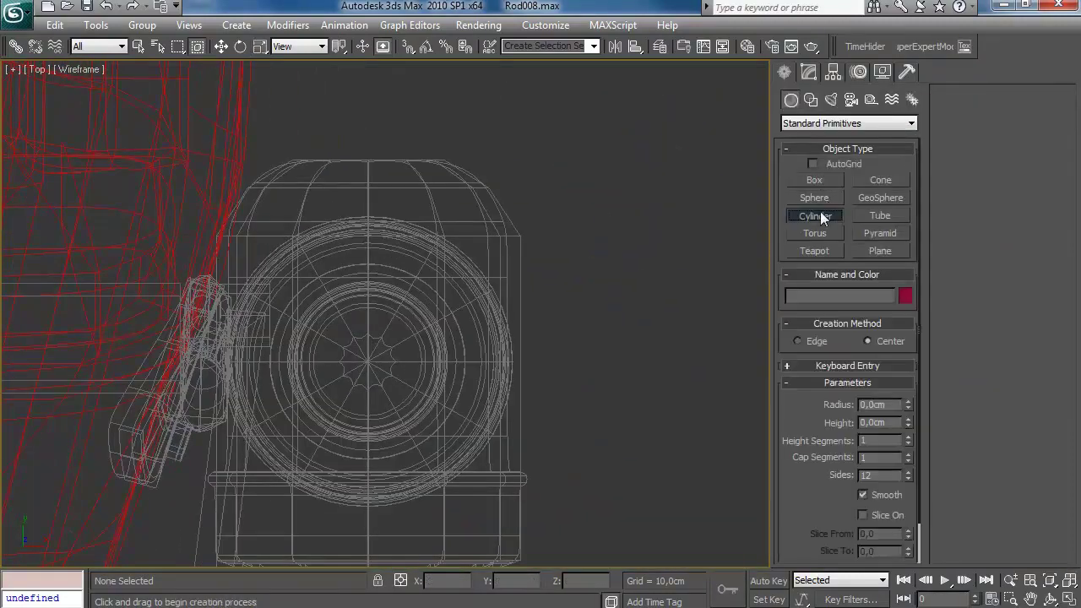
drag(366, 362, 416, 320)
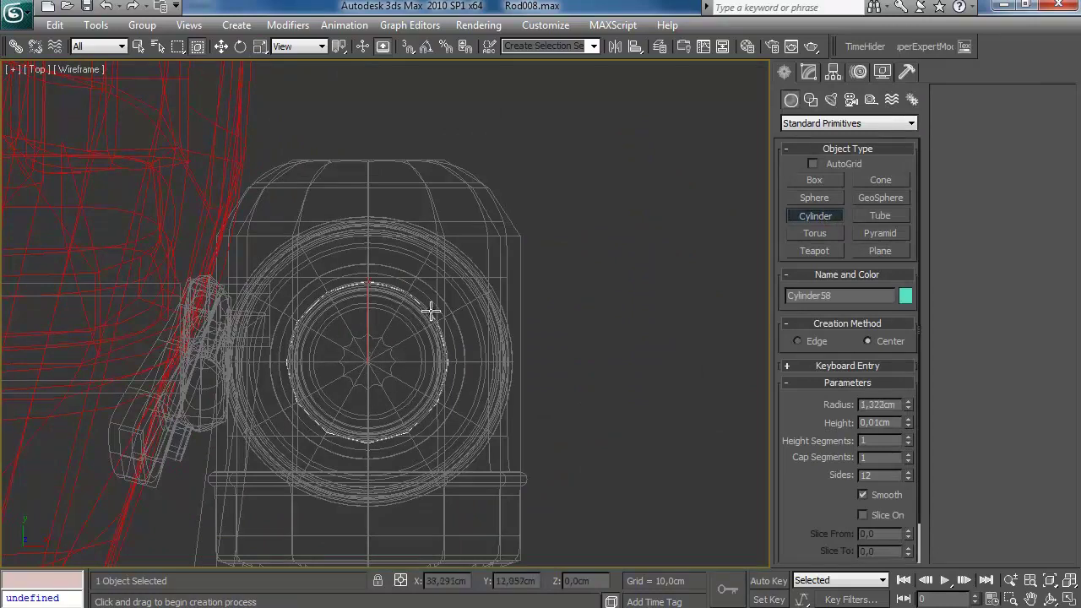
Step: Raise the new cylinder to the lamp and align it centre to centre with the lamp body in X, Y and Z
right_click(404, 154)
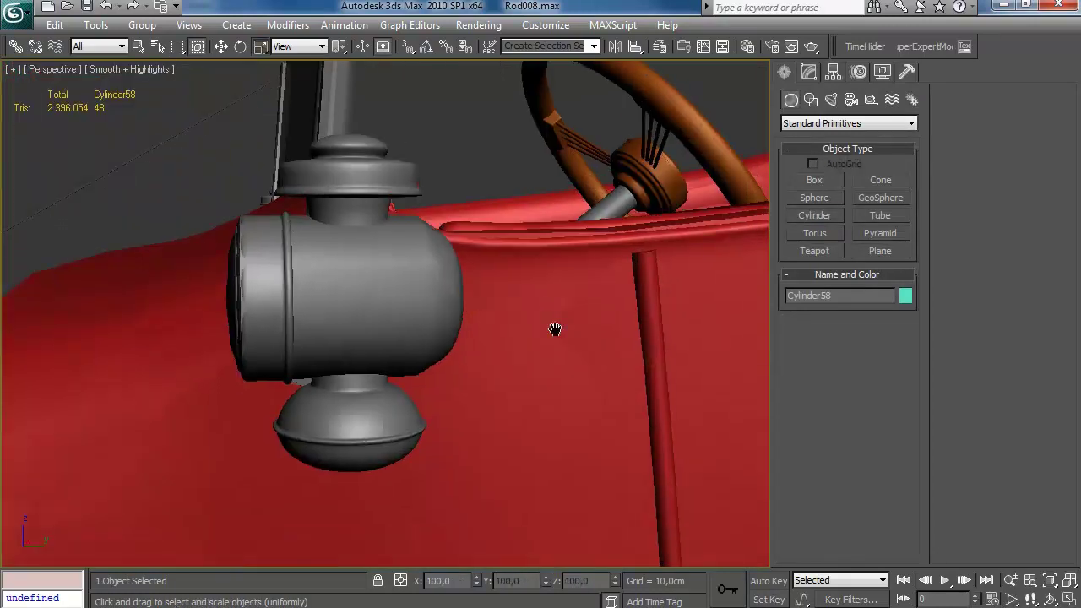
key(w)
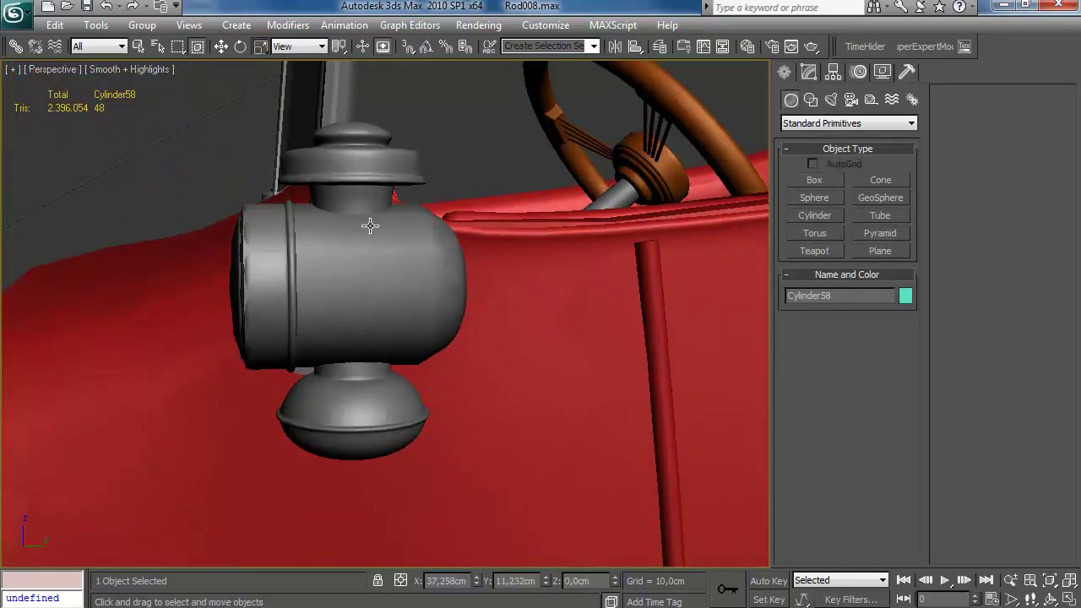
scroll(390, 231, down, 5)
scroll(391, 231, up, 5)
scroll(381, 544, down, 2)
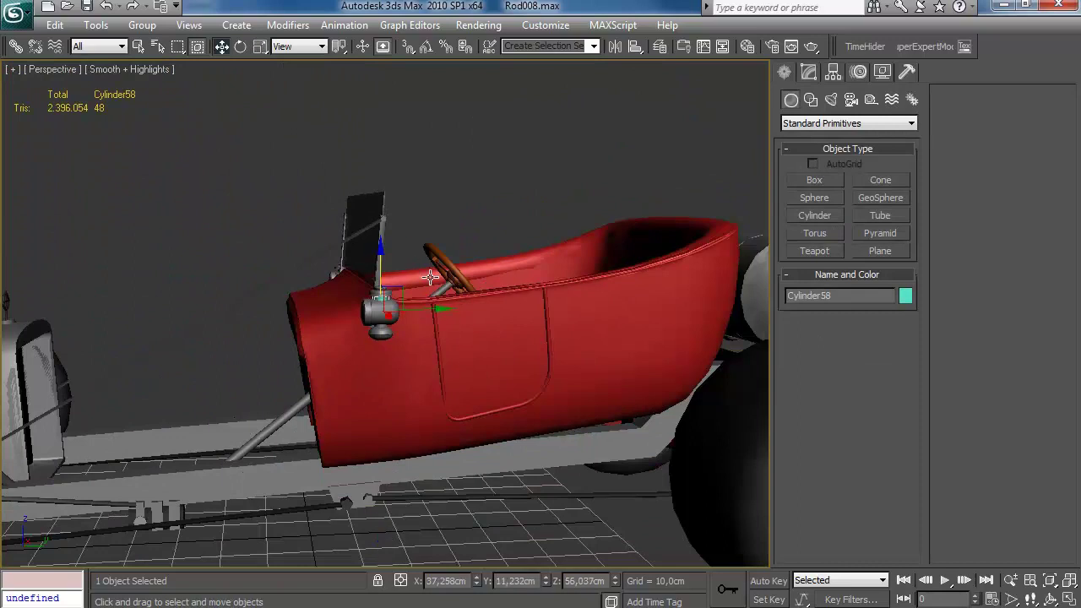
scroll(413, 259, up, 9)
click(636, 45)
click(442, 295)
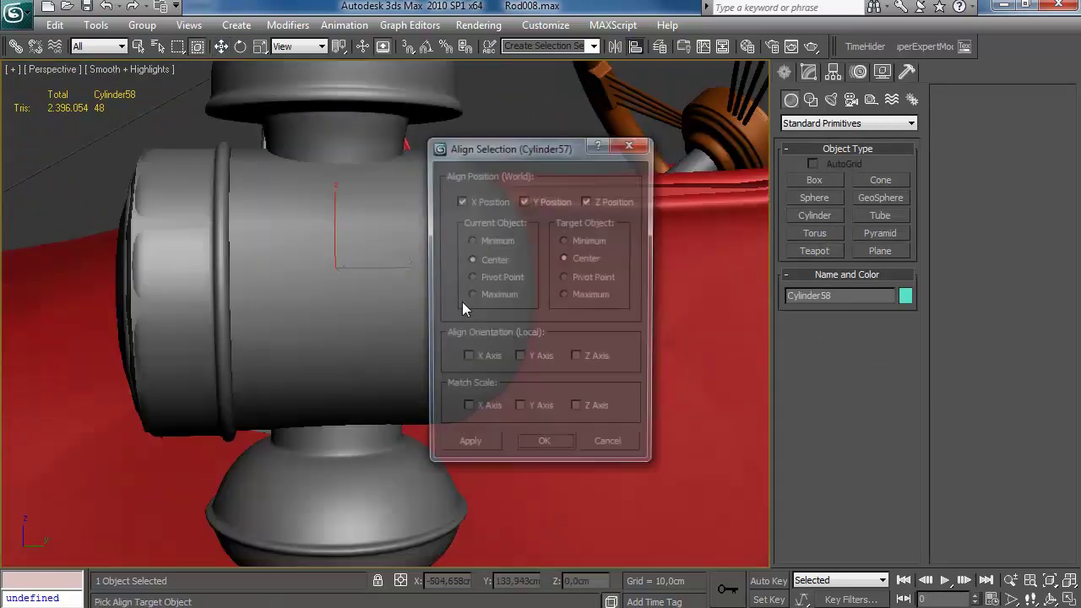
click(542, 449)
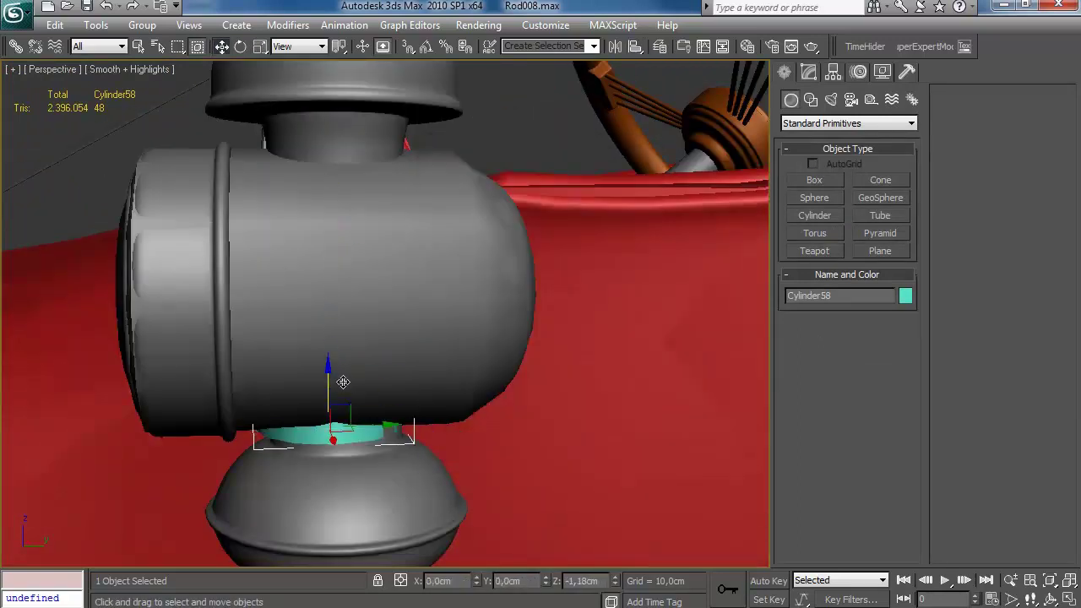
Step: Move the cylinder down over the lamp's lower neck and reduce its radius to about 1.21 cm to fit
drag(380, 441, 387, 438)
alt+middle_drag(425, 386, 452, 368)
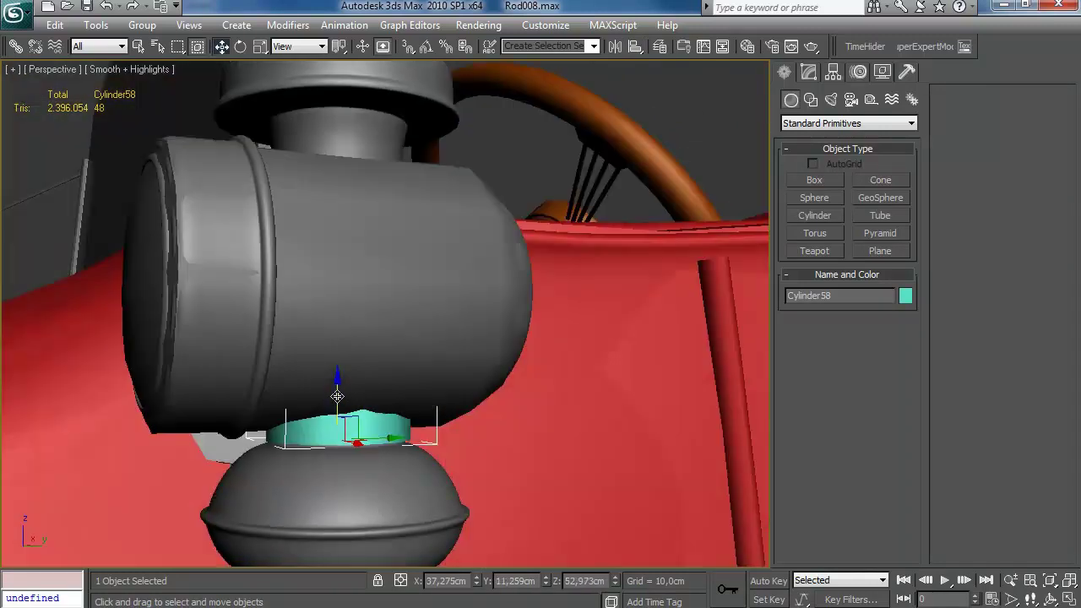
click(809, 73)
drag(908, 310, 907, 314)
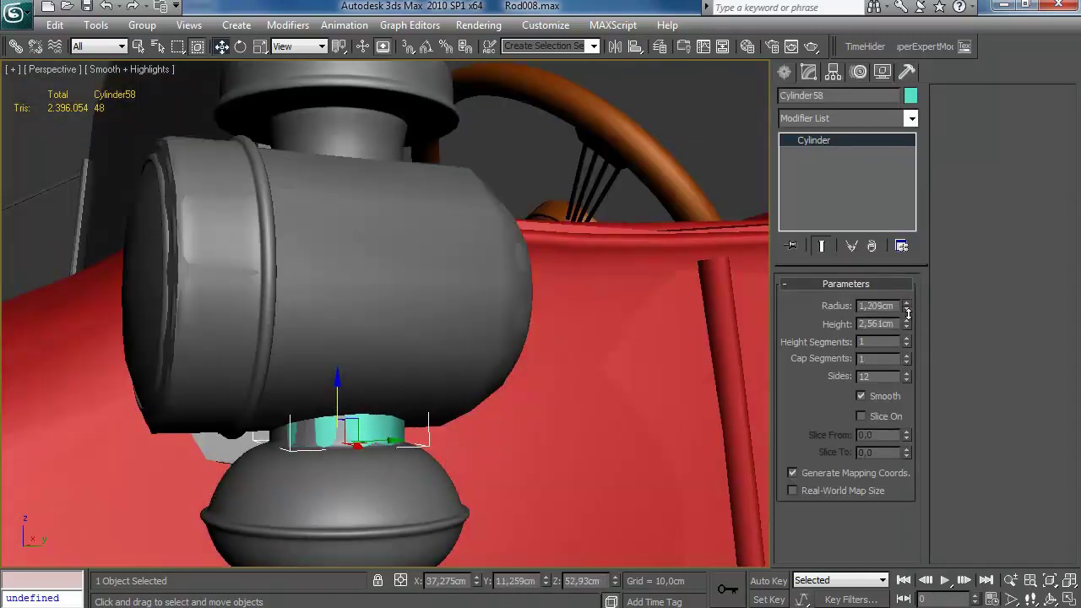
alt+middle_drag(561, 422, 464, 433)
drag(400, 443, 400, 443)
mouse_move(399, 442)
alt+middle_down()
mouse_move(576, 423)
mouse_move(379, 441)
alt+middle_up()
alt+middle_drag(438, 426, 298, 433)
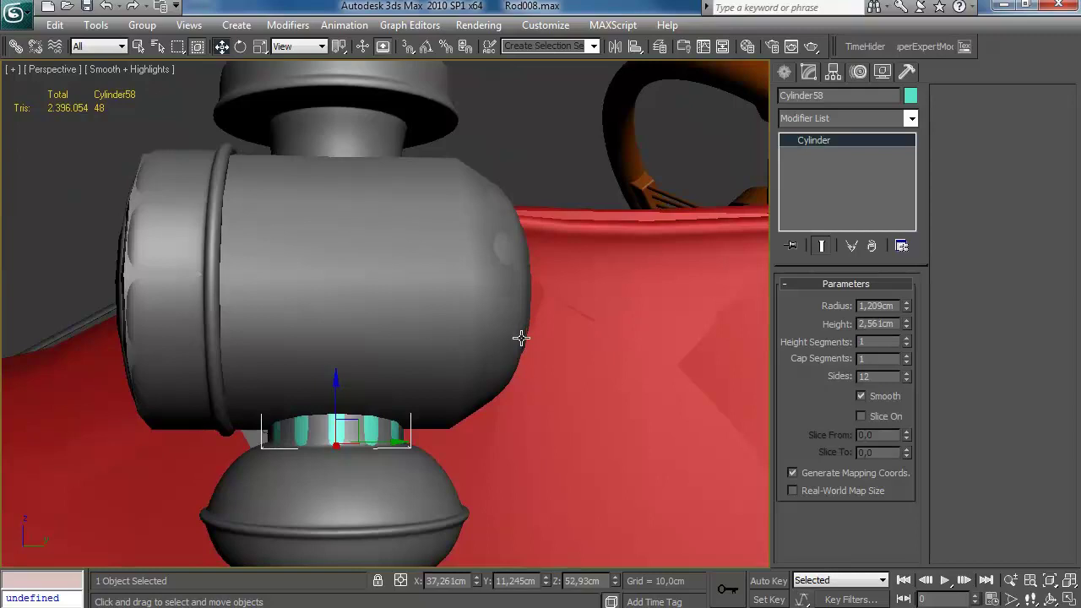
alt+middle_drag(483, 299, 495, 307)
Step: Convert the neck cylinder to an editable poly and bevel its bottom cap outward with 0.33 cm height and 0.62 cm outline
right_click(836, 147)
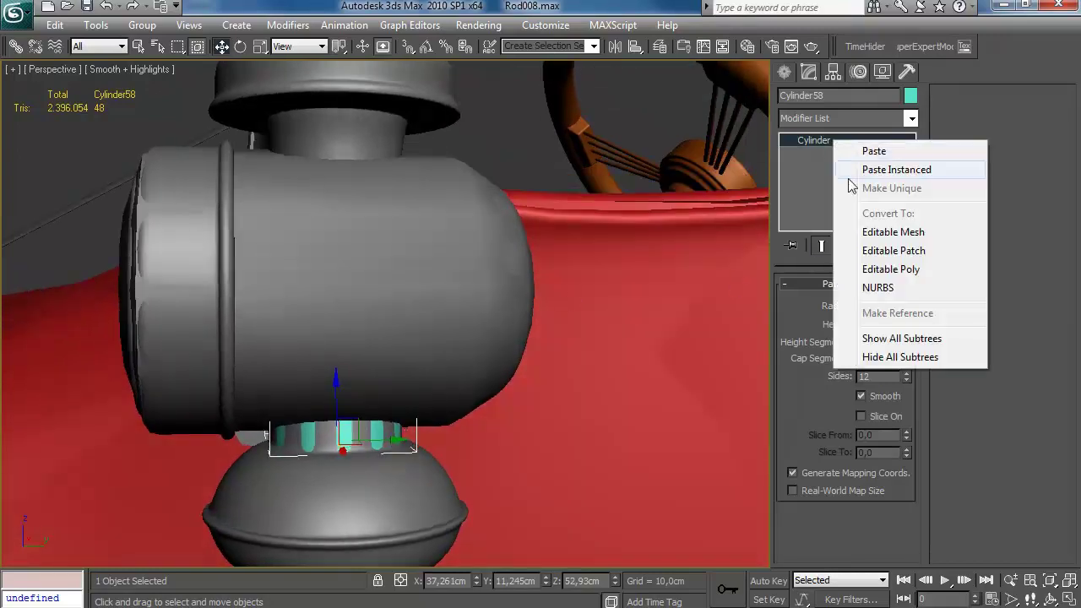
click(890, 269)
click(865, 320)
alt+middle_drag(541, 435, 499, 417)
drag(499, 415, 351, 461)
middle_drag(426, 461, 443, 417)
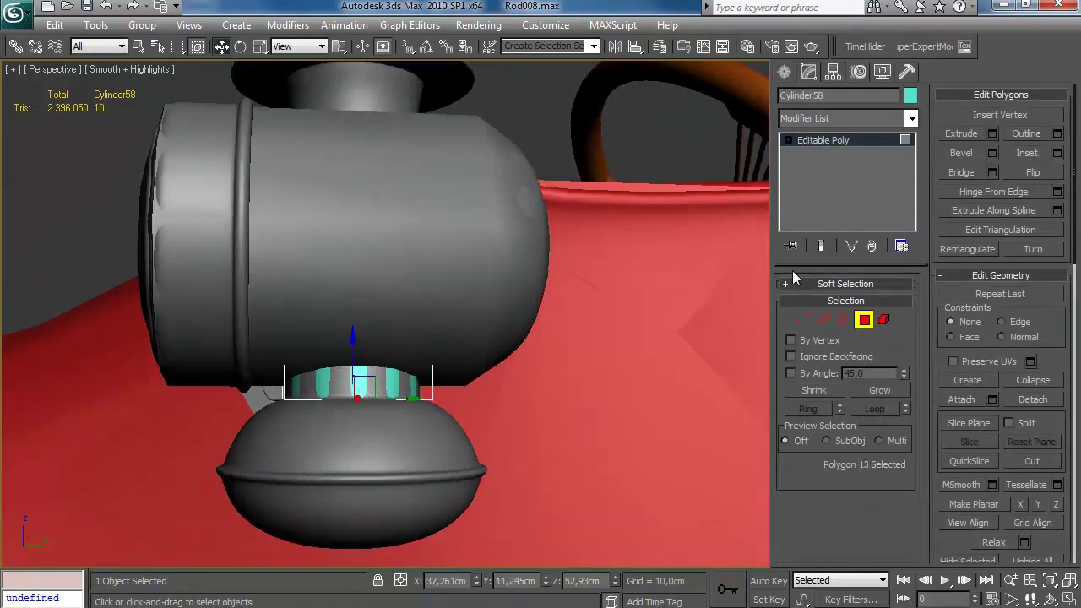
click(992, 153)
drag(738, 287, 741, 232)
alt+middle_drag(473, 427, 495, 430)
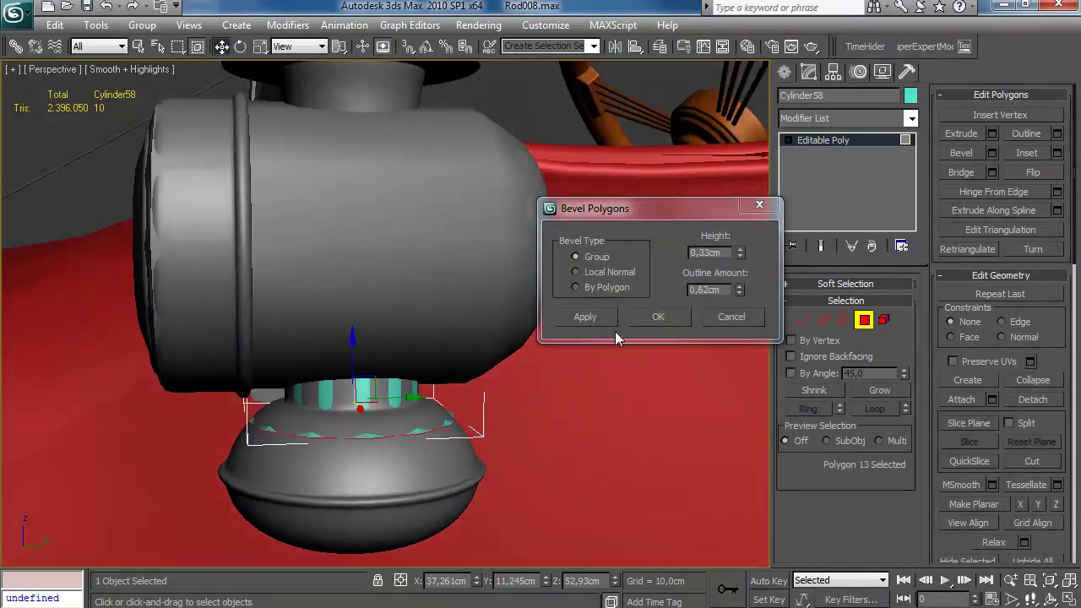
click(585, 316)
Step: Add two more bevels to the bottom cap, following the lamp bowl to its widest rim and then inward
drag(740, 252, 754, 201)
drag(739, 289, 743, 303)
alt+middle_drag(500, 444, 488, 419)
mouse_move(741, 253)
mouse_down()
mouse_move(729, 366)
mouse_move(740, 258)
mouse_up()
click(609, 318)
alt+middle_drag(483, 453, 481, 403)
click(609, 318)
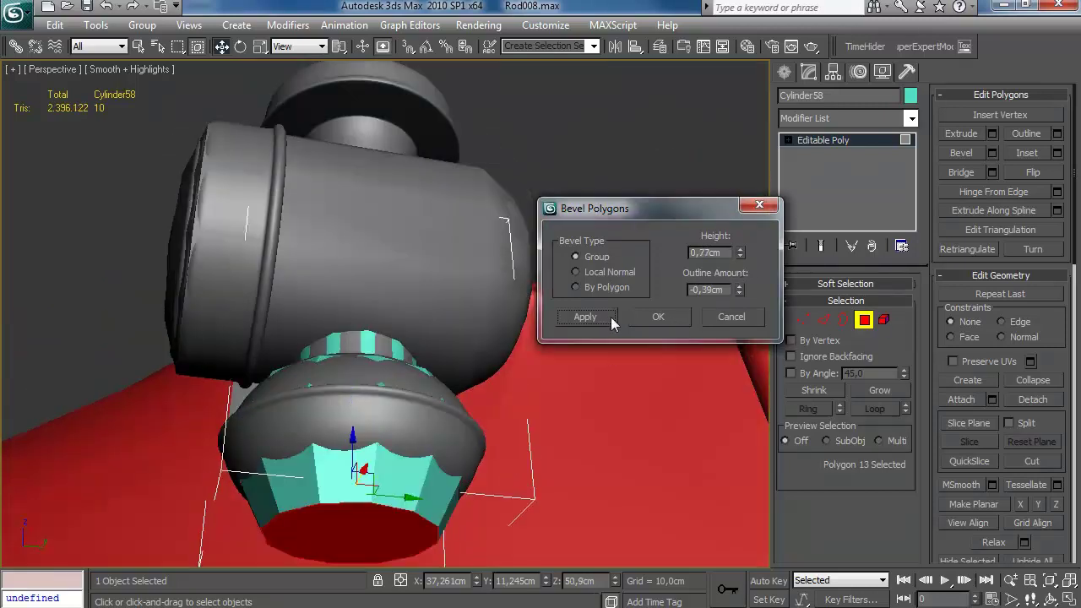
Step: Close the underside of the bowl with a final bevel of about 0.46 cm height and -1.04 cm outline
drag(739, 254, 733, 343)
alt+middle_drag(456, 441, 451, 482)
drag(741, 253, 740, 254)
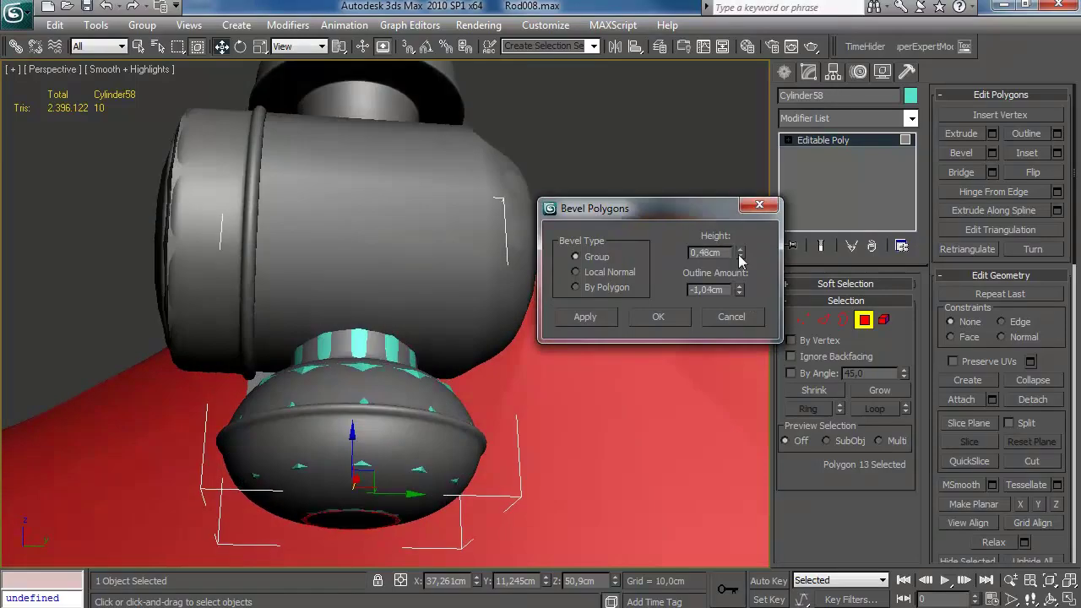
alt+middle_drag(470, 393, 464, 427)
key(F3)
click(666, 317)
alt+middle_drag(485, 390, 507, 417)
key(F3)
Step: Raise the top cap polygon of the neck cylinder to the underside of the lamp's lid
click(241, 431)
drag(376, 291, 397, 188)
middle_drag(407, 198, 412, 272)
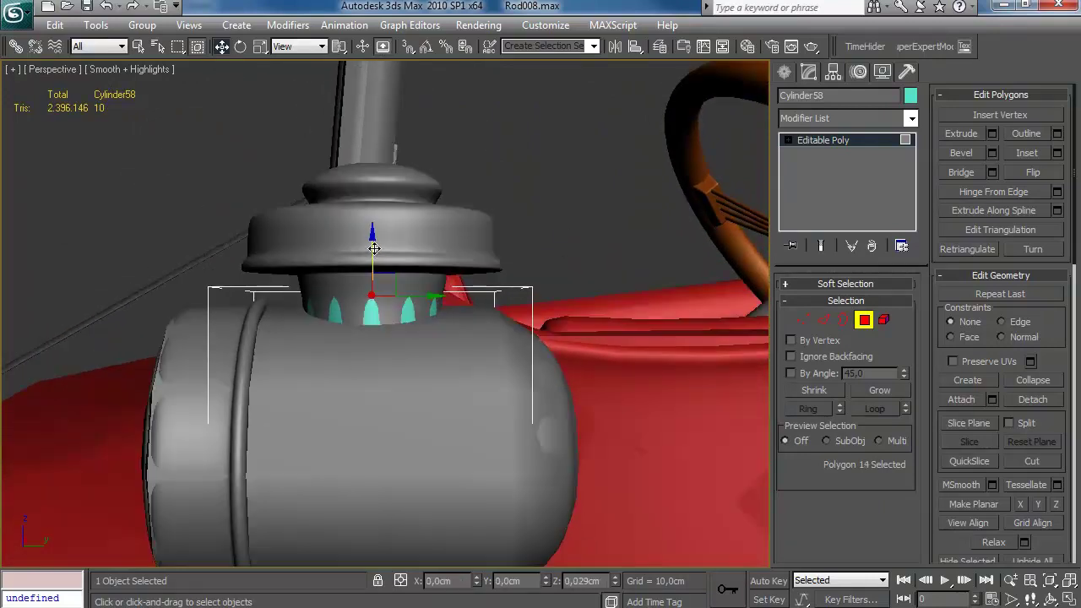
drag(379, 233, 380, 230)
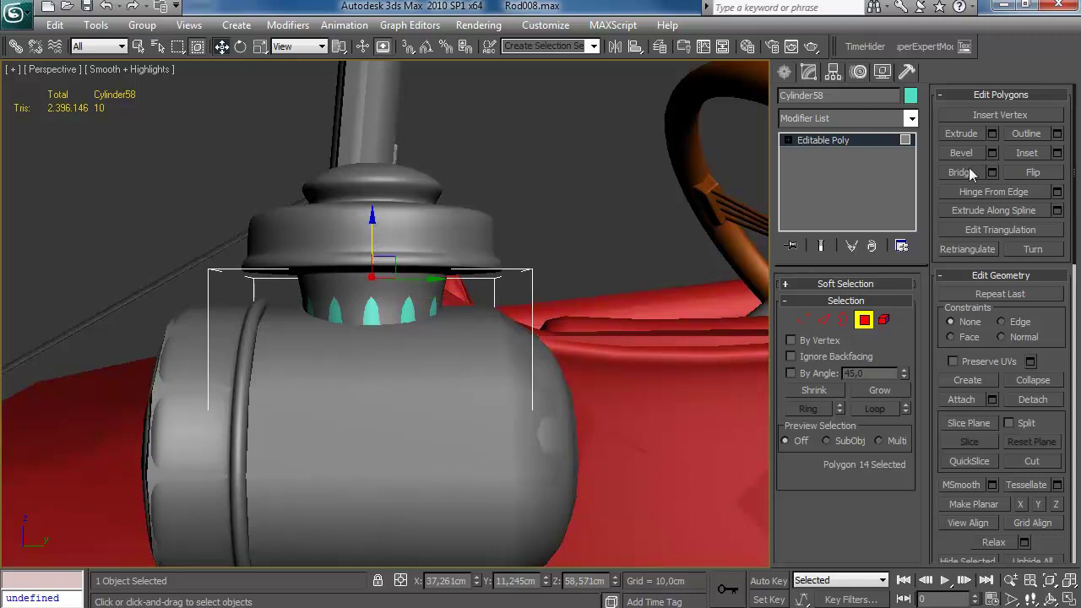
Step: Bevel the top cap outward with 0 cm height and 1.06 cm outline, and lift it slightly to the lid's lower edge
click(992, 153)
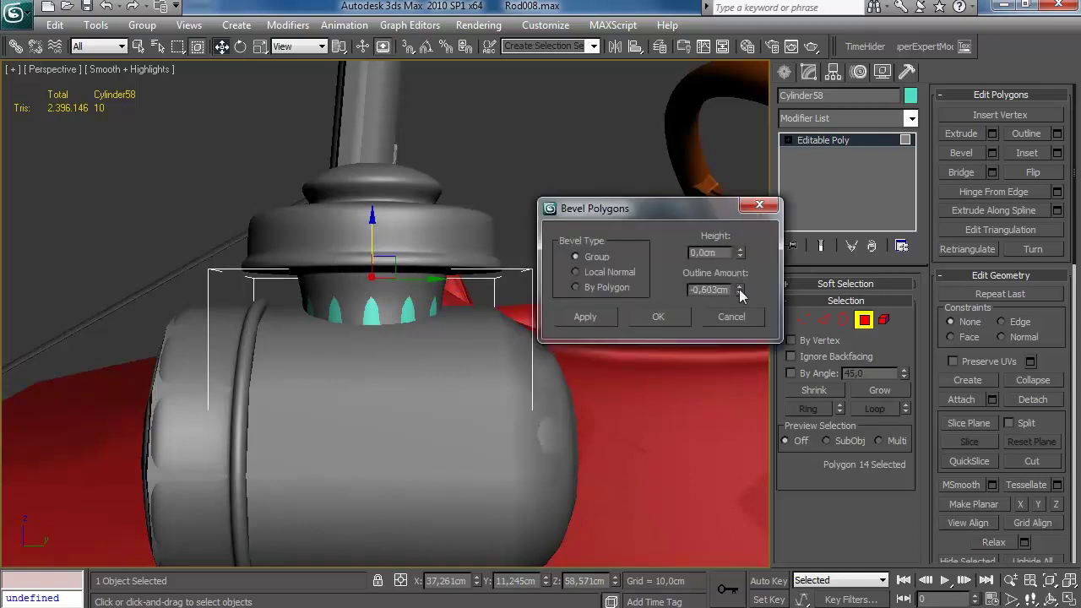
click(660, 316)
drag(371, 242, 372, 233)
alt+middle_drag(388, 246, 444, 332)
Step: Bevel the top cap up the side of the lid with 0.87 cm height and -0.18 cm outline
click(992, 152)
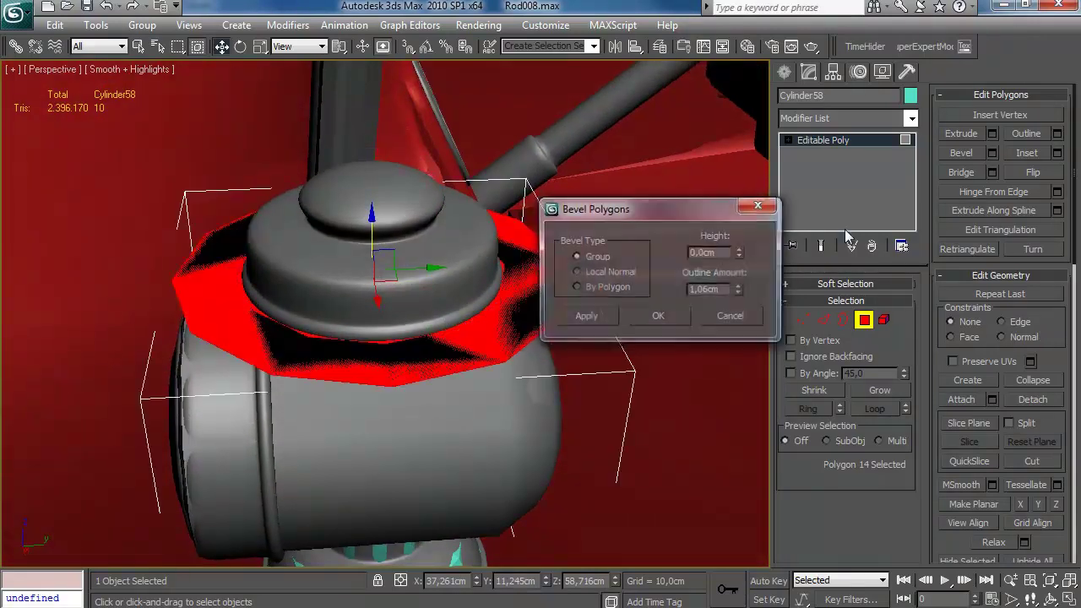
right_click(740, 256)
right_click(739, 290)
drag(738, 286, 741, 293)
drag(739, 253, 738, 179)
drag(738, 291, 739, 298)
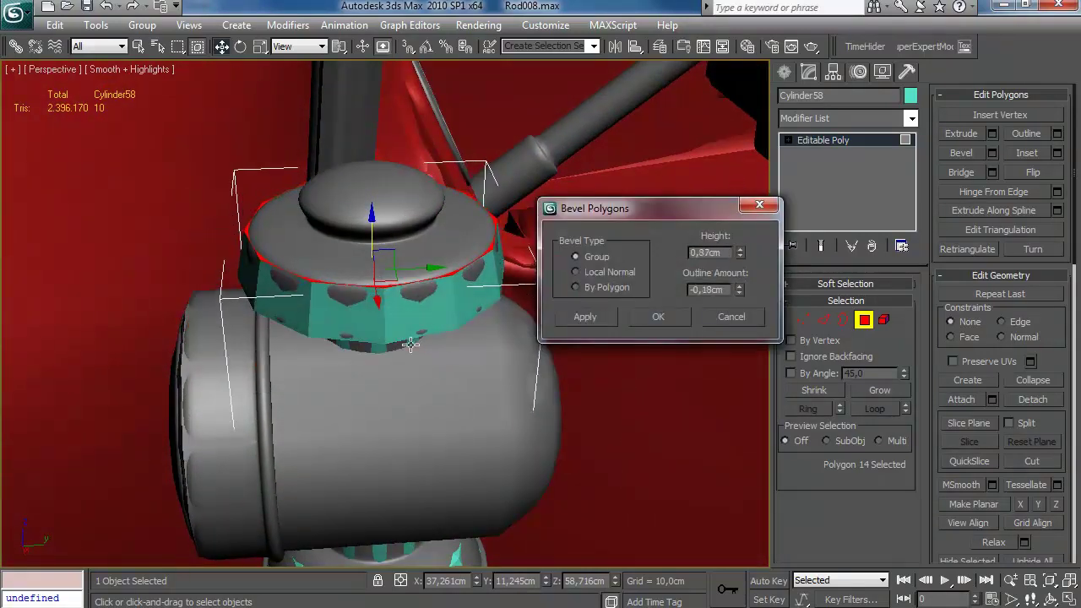
alt+middle_drag(490, 364, 400, 307)
click(602, 316)
Step: Bevel the top cap inward across the lid with 0.27 cm height and -0.95 cm outline
right_click(741, 254)
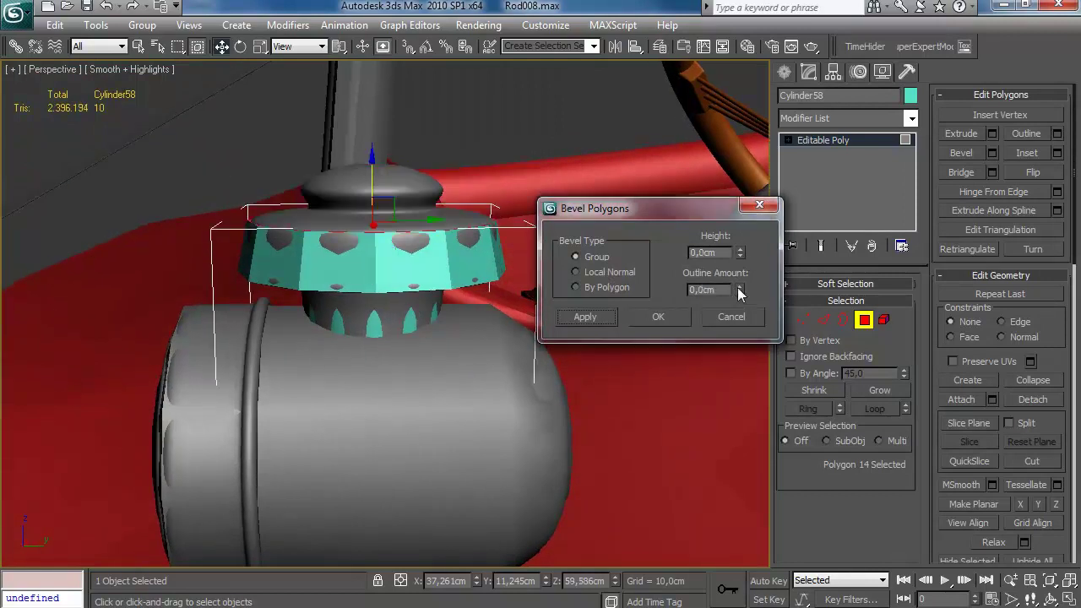
drag(739, 269, 731, 222)
alt+middle_drag(449, 358, 464, 393)
drag(737, 294, 734, 325)
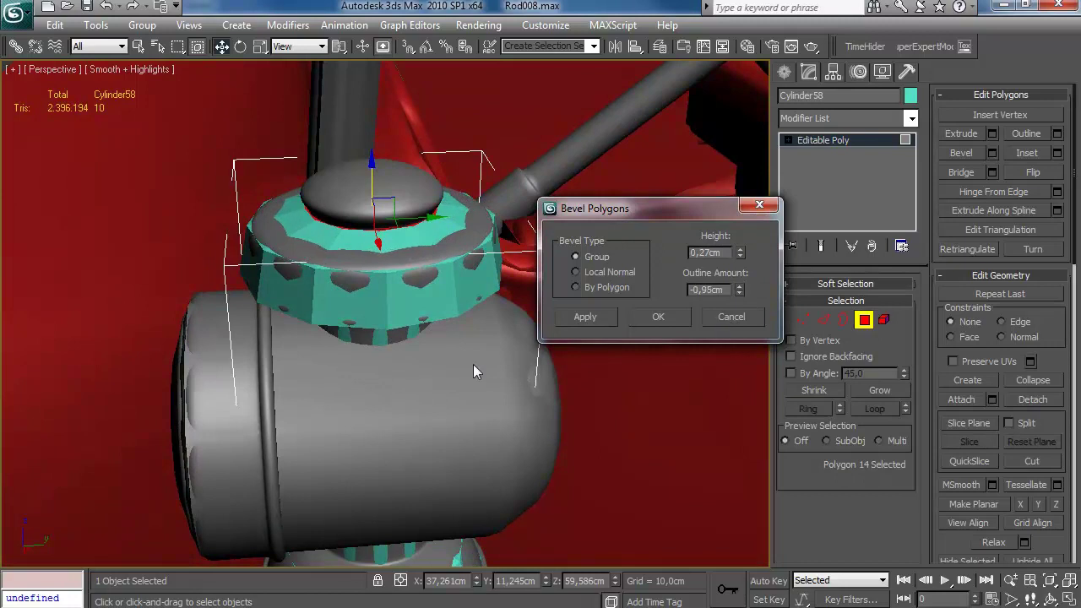
alt+middle_drag(481, 390, 456, 343)
click(585, 323)
Step: Apply another bevel to the top cap to form the lower part of the lid's knob
drag(740, 252, 747, 228)
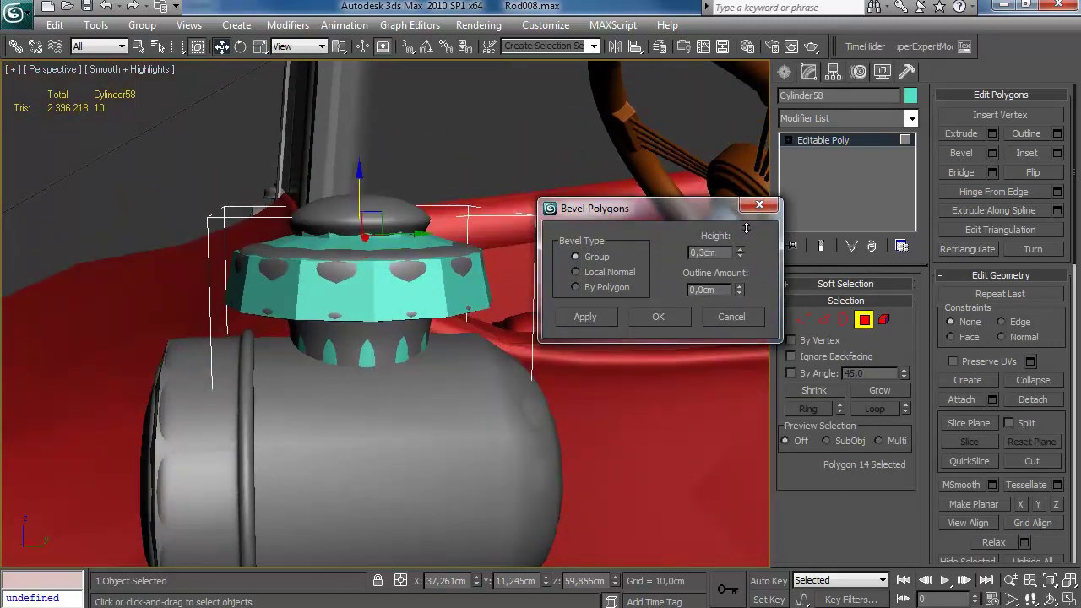
drag(740, 296, 741, 256)
alt+middle_drag(525, 272, 544, 342)
drag(739, 292, 734, 323)
click(601, 316)
Step: Round off the knob with one more bevel of the top cap and inset the remaining polygon
drag(739, 252, 740, 247)
drag(740, 293, 741, 298)
alt+middle_drag(498, 329, 438, 242)
click(676, 319)
click(1057, 153)
alt+middle_drag(483, 306, 457, 365)
drag(741, 258, 742, 255)
click(673, 299)
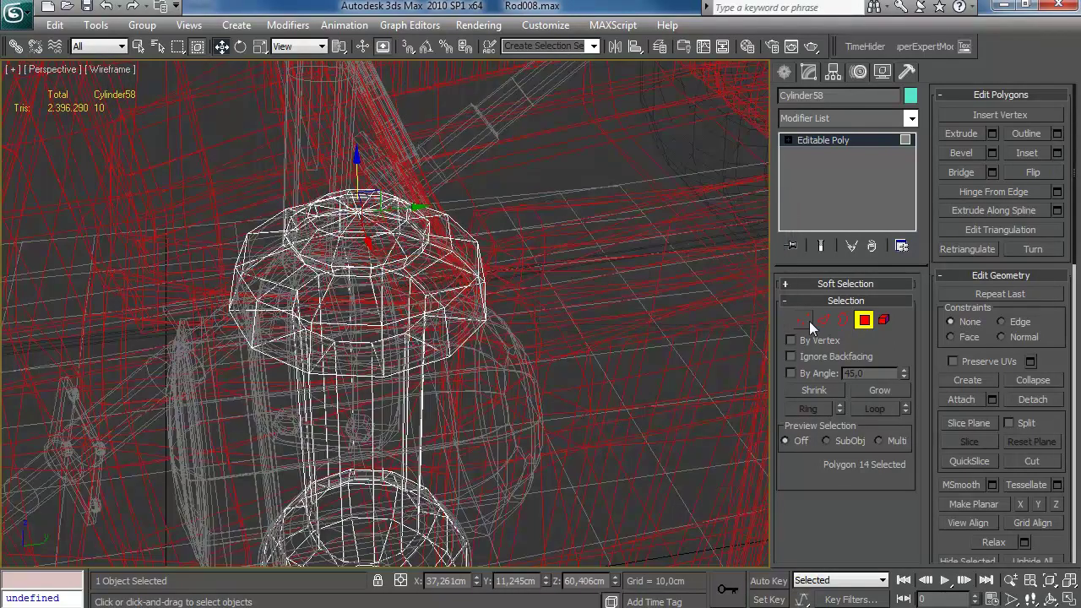
Step: Try to collapse the innermost ring of the knob's top cap into a single vertex
click(803, 319)
key(F3)
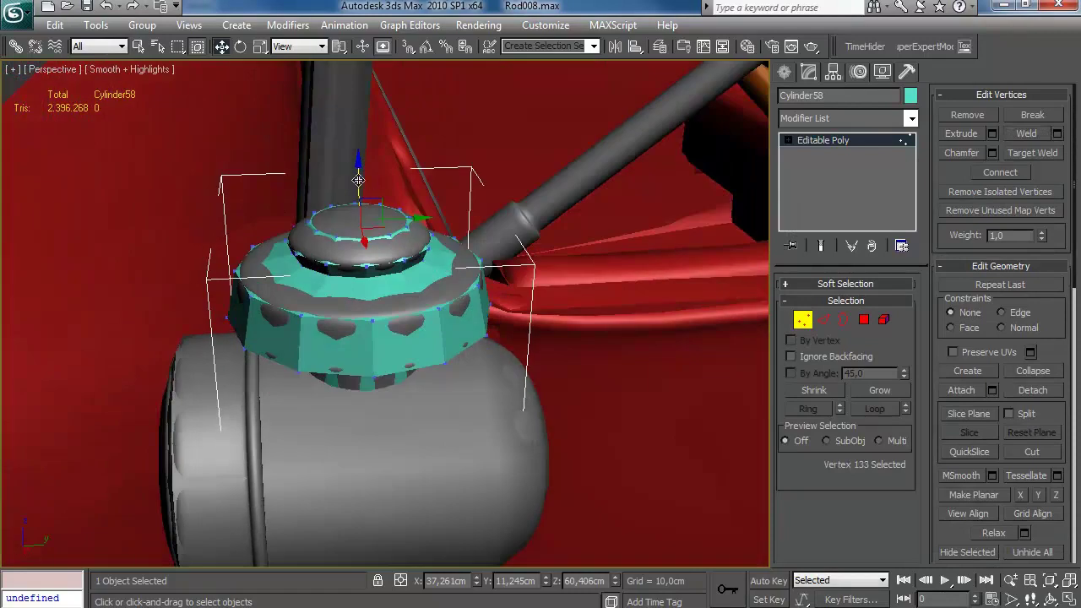
key(ctrl+z)
key(ctrl+z)
Step: Select all polygons of the low-poly lamp caps and auto-smooth them with the 45 threshold
alt+middle_drag(504, 269, 574, 247)
scroll(574, 247, down, 4)
click(820, 323)
key(ctrl+a)
scroll(976, 341, down, 12)
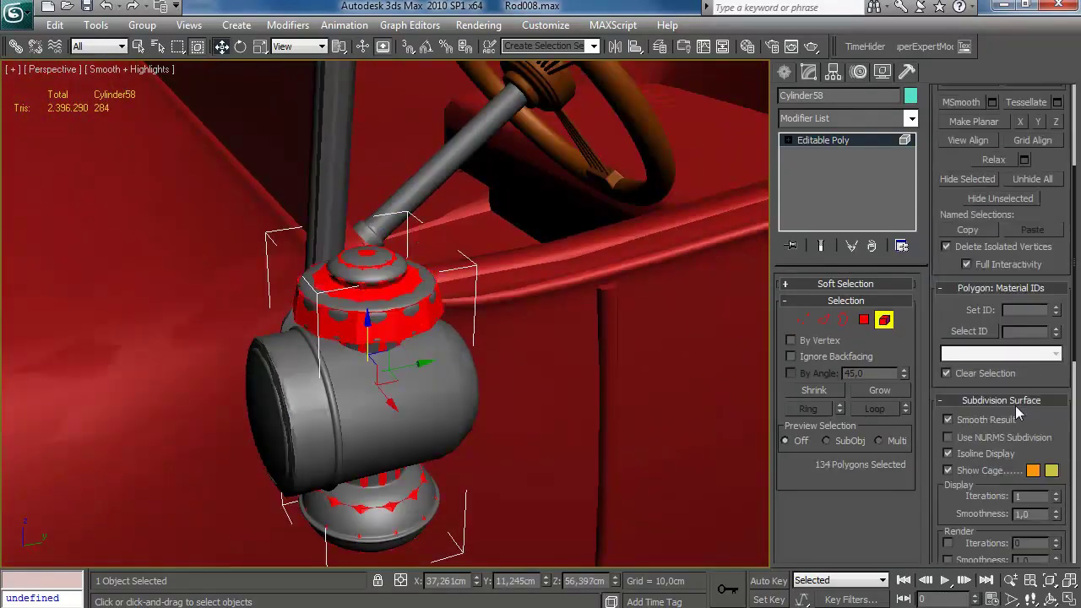
click(514, 483)
alt+middle_drag(514, 483, 496, 466)
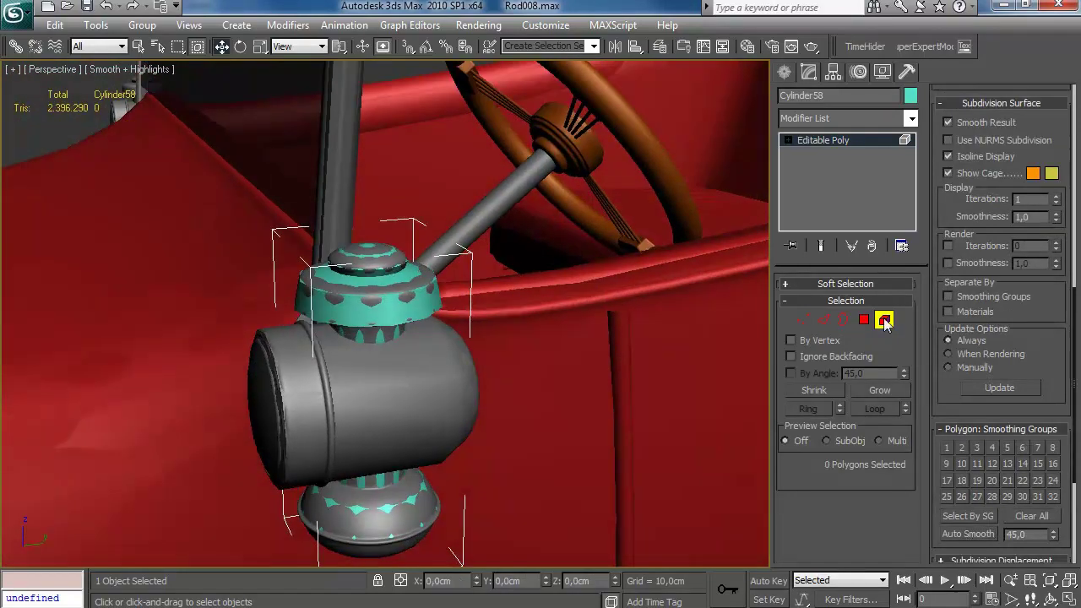
Step: Attach the low-poly top and bottom caps to the low-poly lamp body so they form one object
click(884, 320)
click(306, 417)
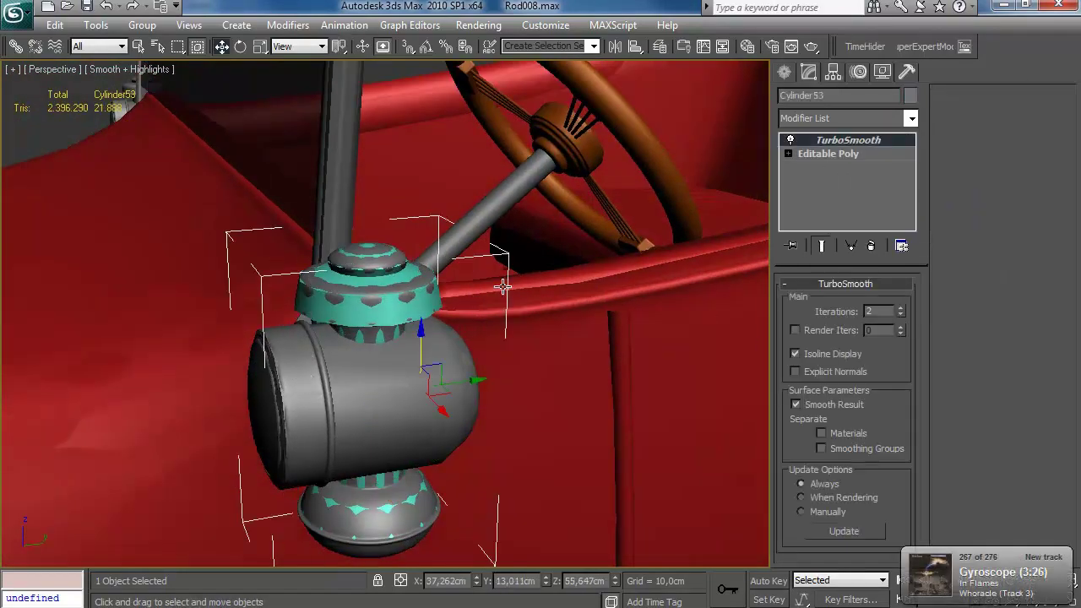
click(48, 119)
click(298, 392)
click(961, 220)
click(419, 302)
right_click(419, 301)
scroll(643, 290, down, 3)
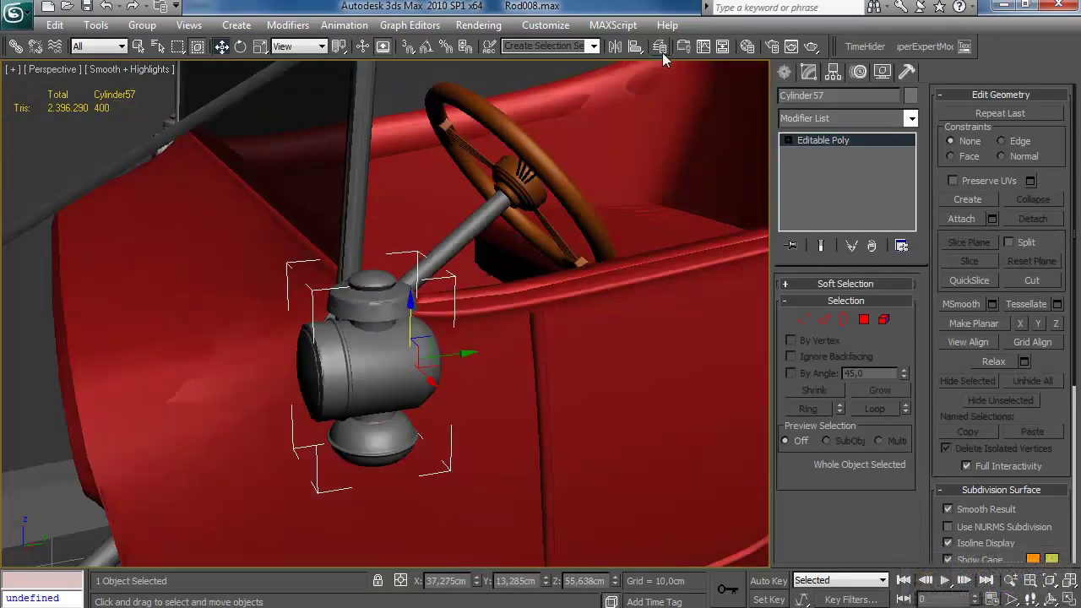
Step: Hide the HPbody layer and show edged faces on the low-poly lamp
click(660, 49)
click(746, 382)
click(905, 280)
mouse_move(564, 370)
alt+middle_down()
mouse_move(603, 331)
mouse_move(532, 384)
mouse_move(495, 356)
mouse_move(519, 342)
mouse_move(625, 360)
mouse_move(608, 442)
mouse_move(579, 457)
mouse_move(467, 353)
mouse_move(412, 380)
mouse_move(384, 319)
mouse_move(360, 352)
mouse_move(375, 366)
alt+middle_up()
key(F4)
scroll(579, 456, up, 3)
Step: Connect opposing vertices with parallel edges across both ends of the lamp body and the underside of the bottom cap
click(803, 319)
click(396, 381)
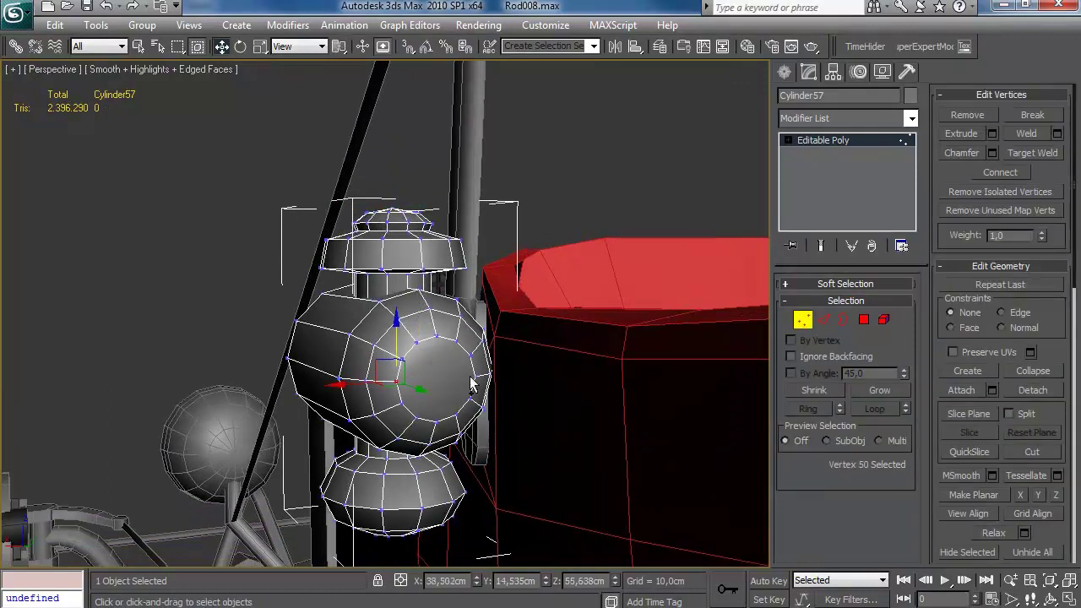
key(q)
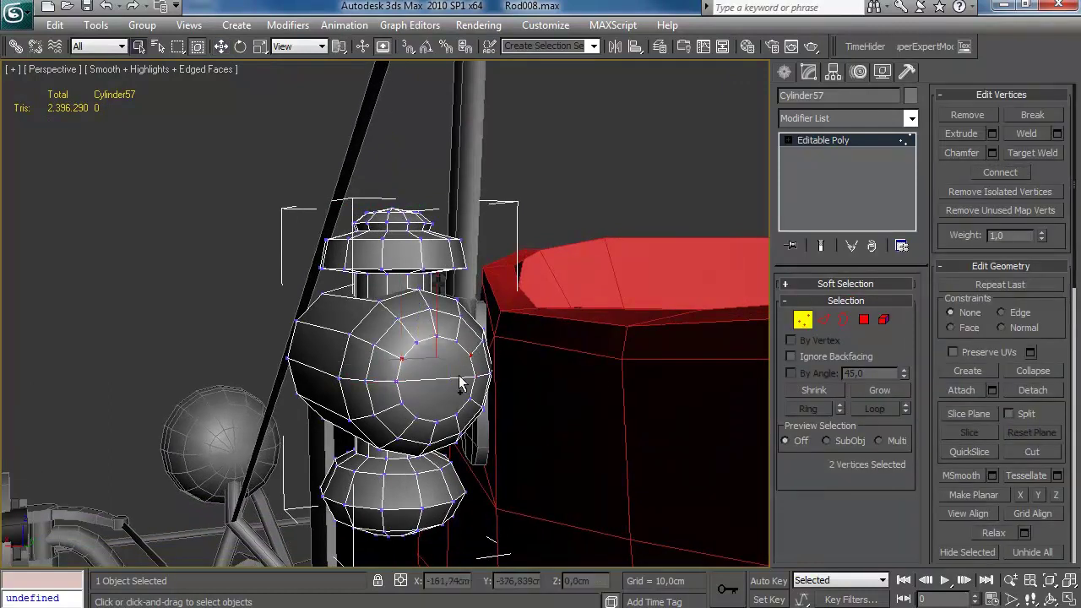
click(999, 172)
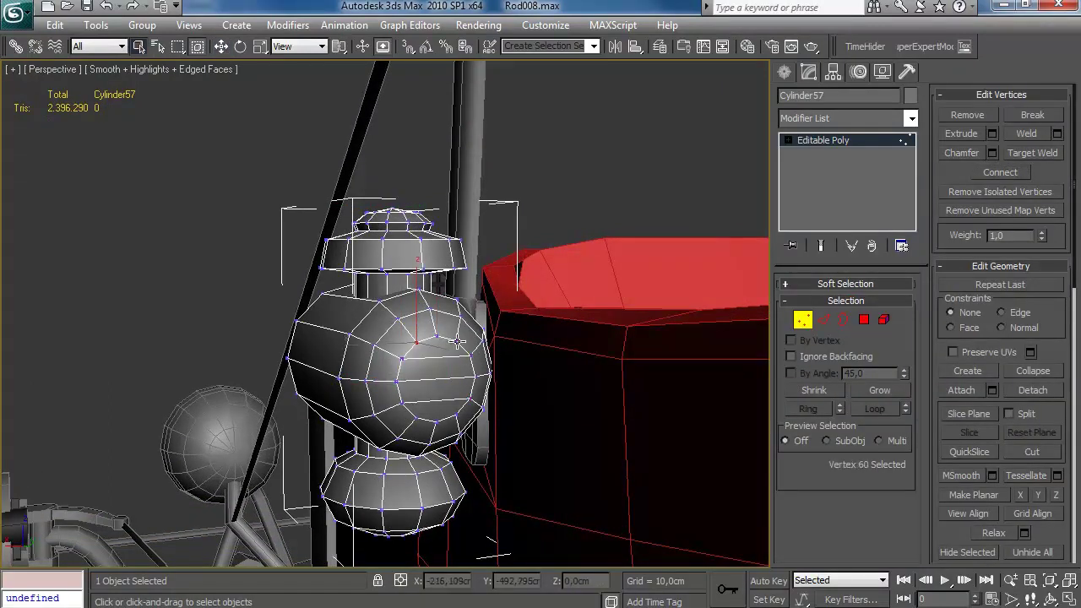
click(589, 392)
alt+middle_drag(588, 391, 549, 294)
click(370, 486)
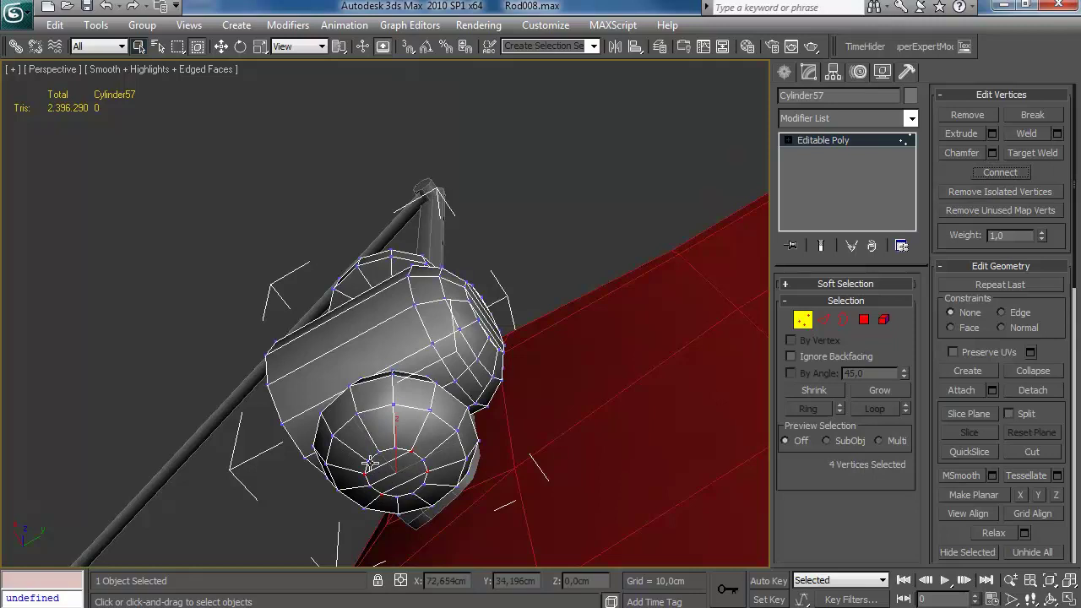
alt+middle_drag(462, 312, 662, 437)
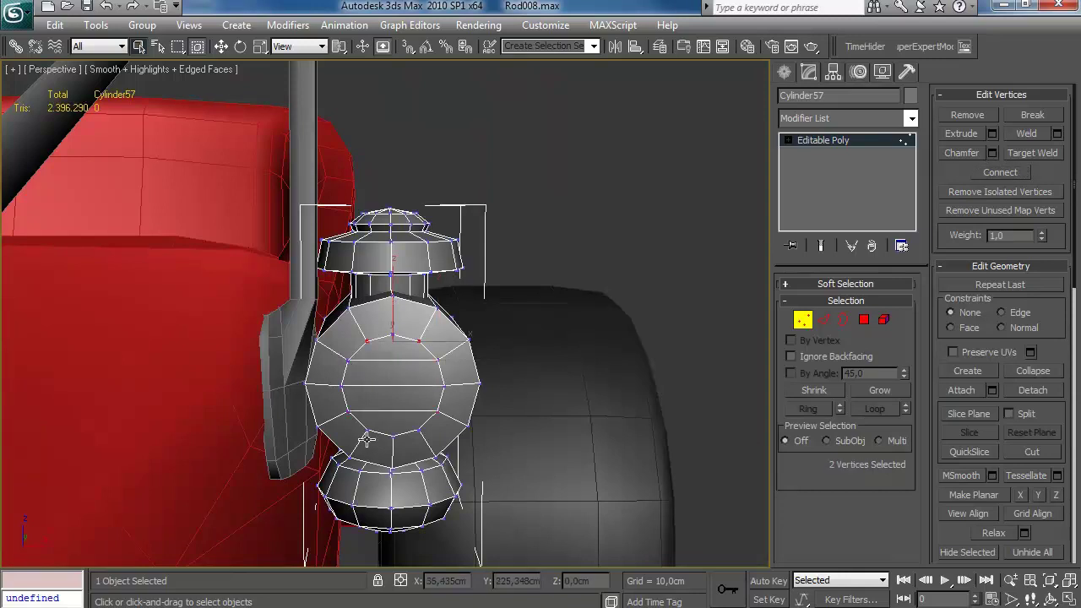
Step: Weld the first neighbouring vertex pairs at the upper and lower ends of the lamp's neck cylinder, adjusting the weld threshold
mouse_move(590, 300)
alt+middle_down()
mouse_move(537, 292)
mouse_move(523, 330)
mouse_move(374, 333)
mouse_move(363, 361)
mouse_move(439, 366)
mouse_move(426, 314)
mouse_move(428, 340)
mouse_move(424, 322)
mouse_move(391, 354)
mouse_move(442, 364)
mouse_move(504, 321)
mouse_move(480, 342)
mouse_move(537, 322)
mouse_move(507, 337)
mouse_move(513, 314)
mouse_move(502, 323)
mouse_move(495, 294)
mouse_move(397, 473)
mouse_move(451, 509)
mouse_move(460, 494)
alt+middle_up()
key(F3)
key(F3)
key(F4)
scroll(495, 295, up, 3)
key(F3)
ctrl+click(433, 247)
ctrl+click(385, 484)
ctrl+click(456, 467)
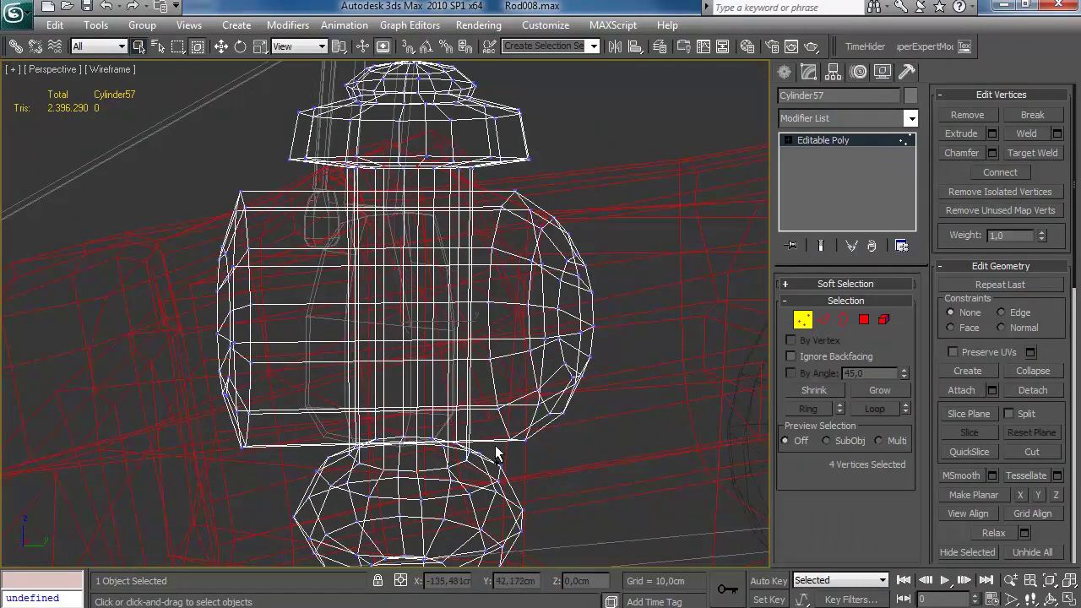
click(1057, 135)
drag(676, 252, 681, 178)
click(651, 318)
Step: Weld the remaining neighbouring vertex pairs around both ends of the neck cylinder to halve its sides
alt+middle_drag(545, 386, 448, 474)
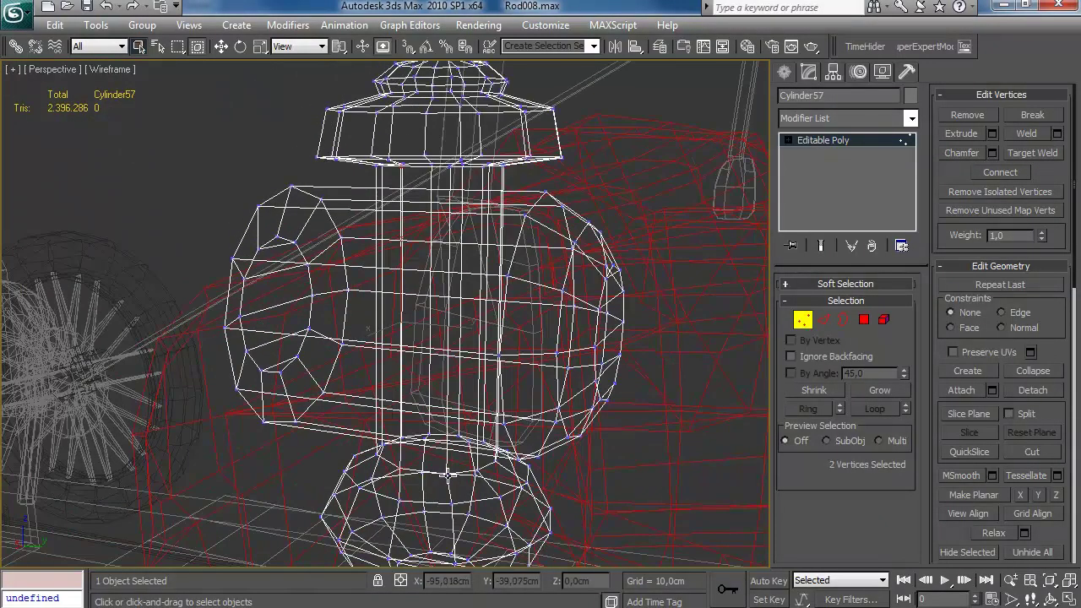
alt+middle_drag(480, 265, 551, 262)
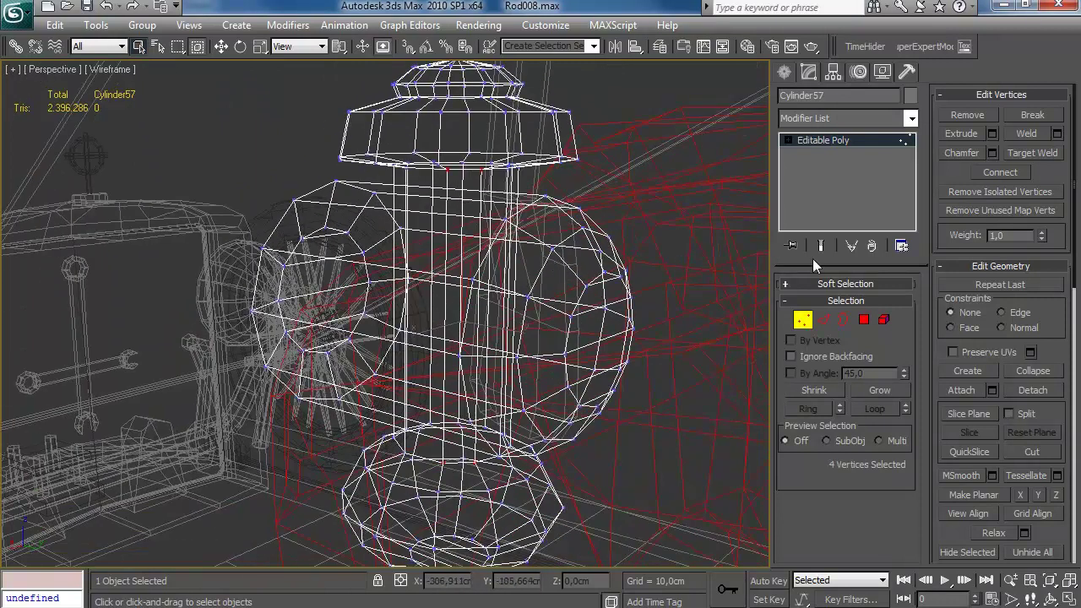
click(1028, 135)
alt+middle_drag(701, 269, 451, 237)
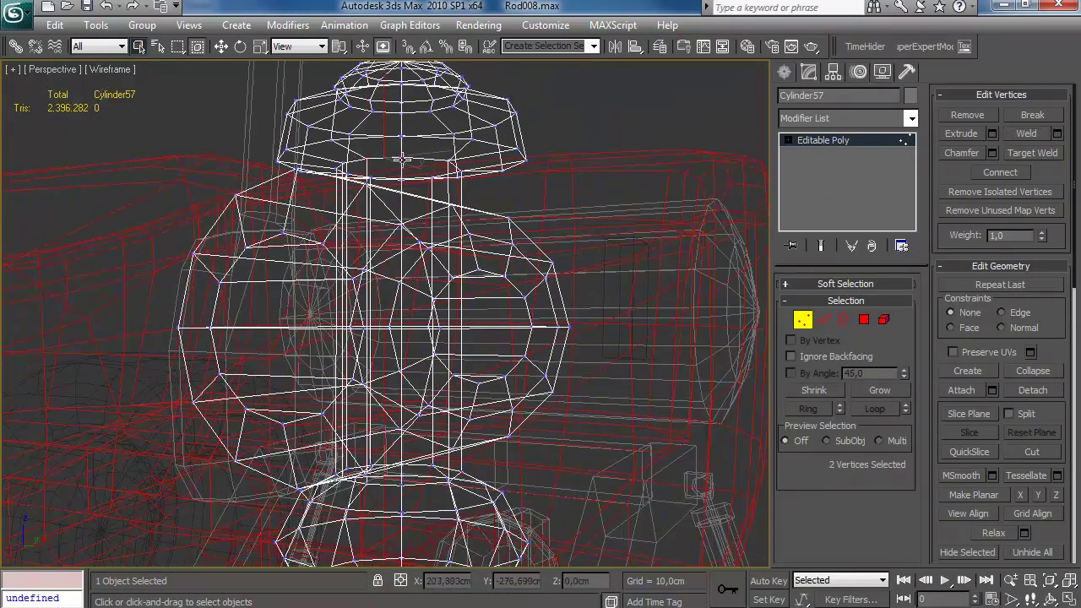
click(1014, 137)
alt+middle_drag(733, 306, 583, 317)
alt+middle_drag(319, 480, 319, 496)
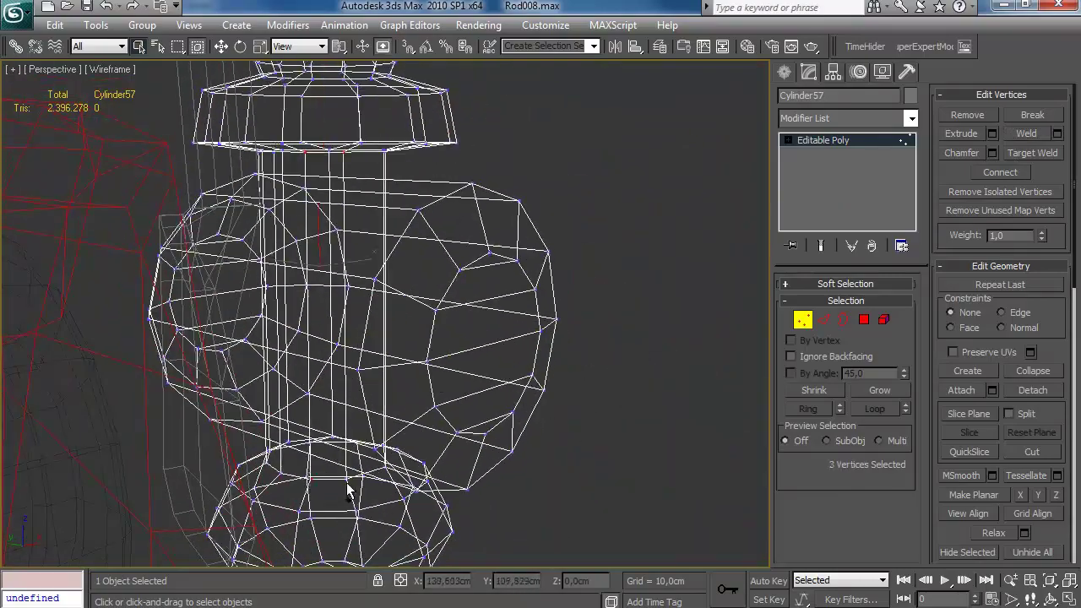
click(1026, 140)
alt+middle_drag(574, 312, 200, 301)
ctrl+click(302, 203)
alt+middle_drag(301, 205, 311, 439)
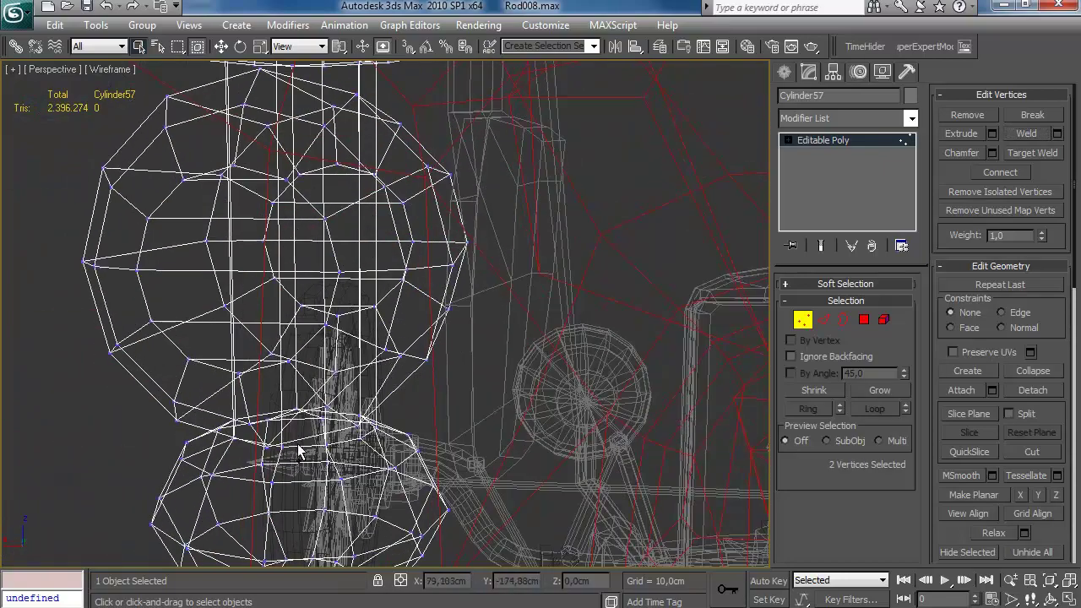
click(1028, 138)
alt+middle_drag(583, 266, 363, 363)
click(344, 228)
ctrl+click(392, 222)
alt+middle_drag(448, 334, 335, 430)
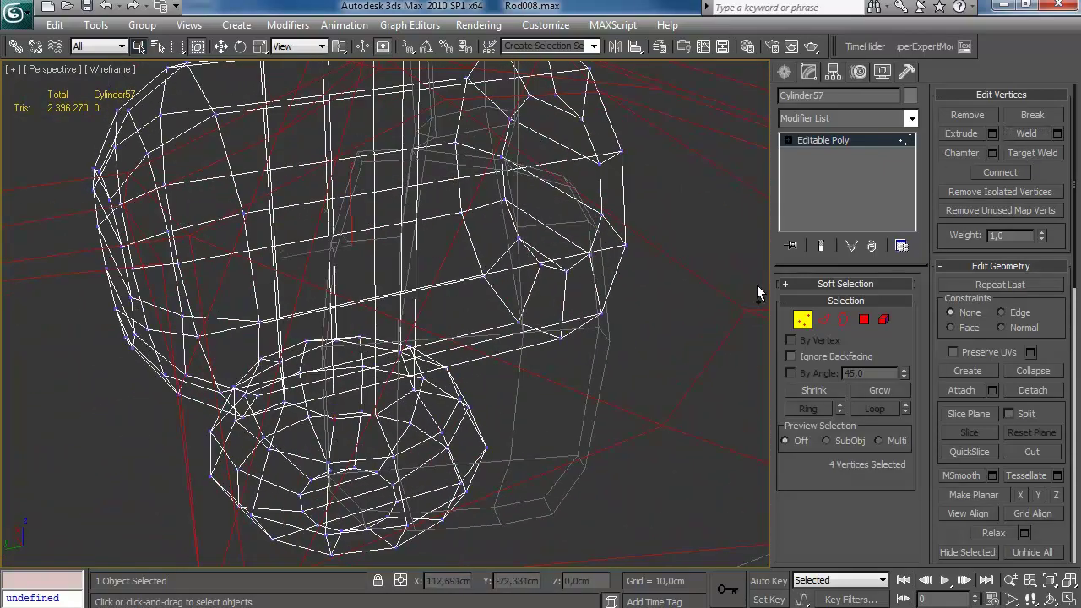
click(1022, 136)
alt+middle_drag(473, 287, 514, 390)
scroll(635, 336, down, 5)
key(1)
scroll(507, 381, up, 3)
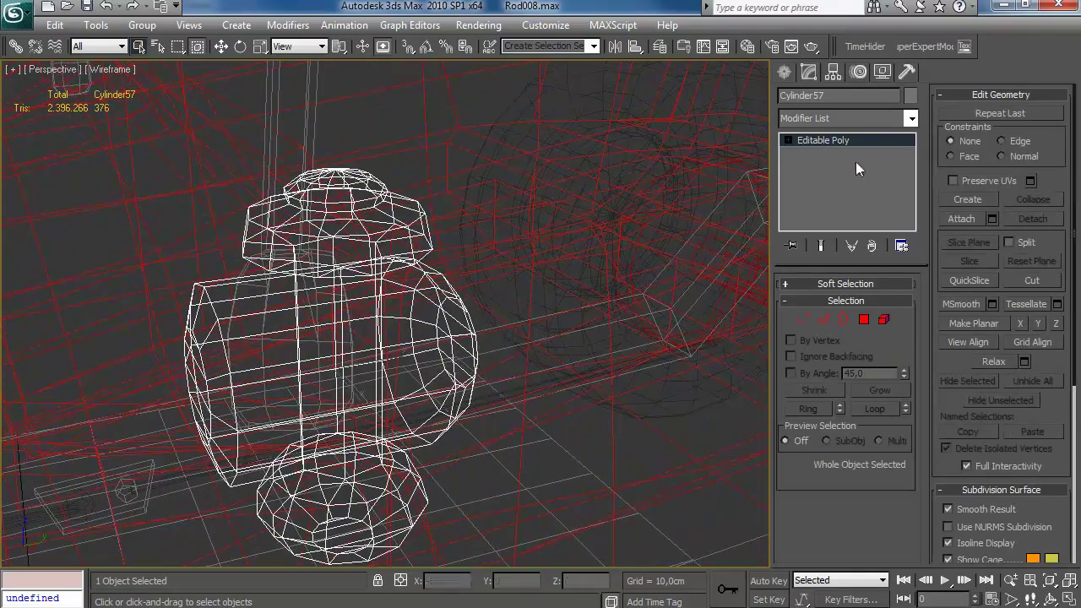
Step: Weld neighbouring vertex pairs on the inner ring of the lid's knob to reduce its segments
key(F3)
scroll(584, 293, down, 6)
click(785, 73)
alt+middle_drag(515, 314, 527, 410)
scroll(528, 410, up, 4)
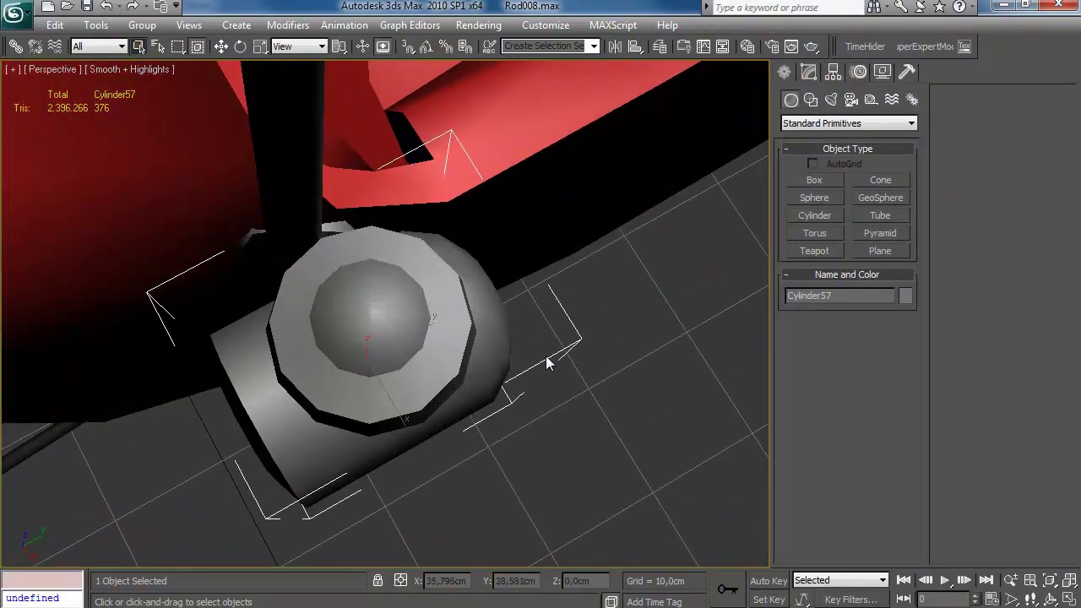
key(F3)
key(F3)
key(F4)
click(808, 73)
click(803, 320)
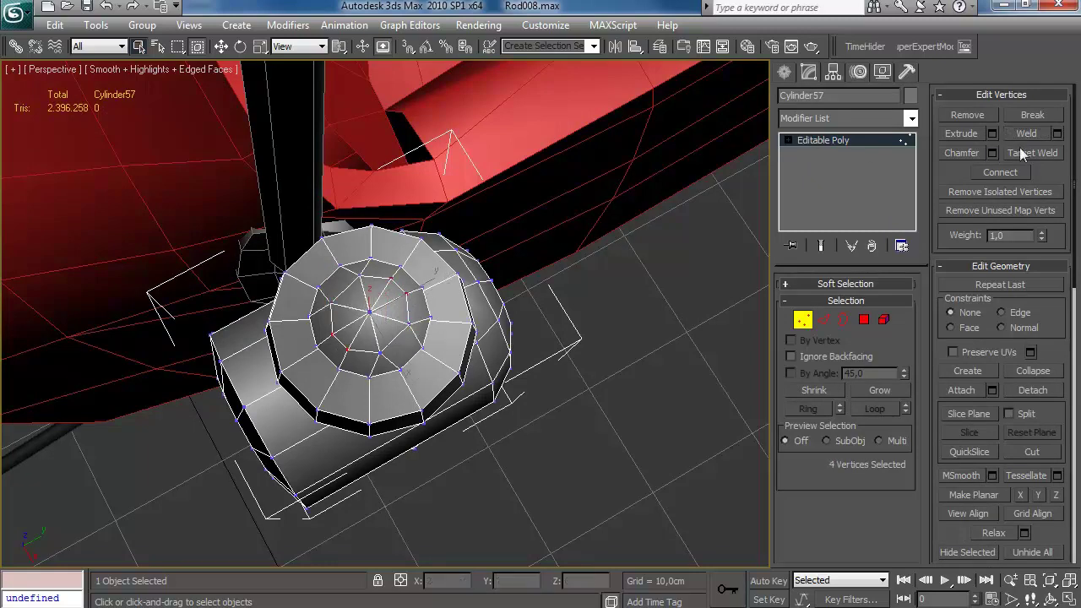
alt+middle_drag(629, 306, 499, 250)
click(804, 321)
Step: Examine the simplified low-poly side lamp on the car from several angles
scroll(550, 363, down, 5)
click(633, 506)
alt+middle_drag(633, 506, 592, 428)
scroll(589, 407, down, 4)
click(407, 294)
alt+middle_drag(448, 352, 525, 373)
scroll(525, 373, up, 2)
scroll(401, 383, up, 5)
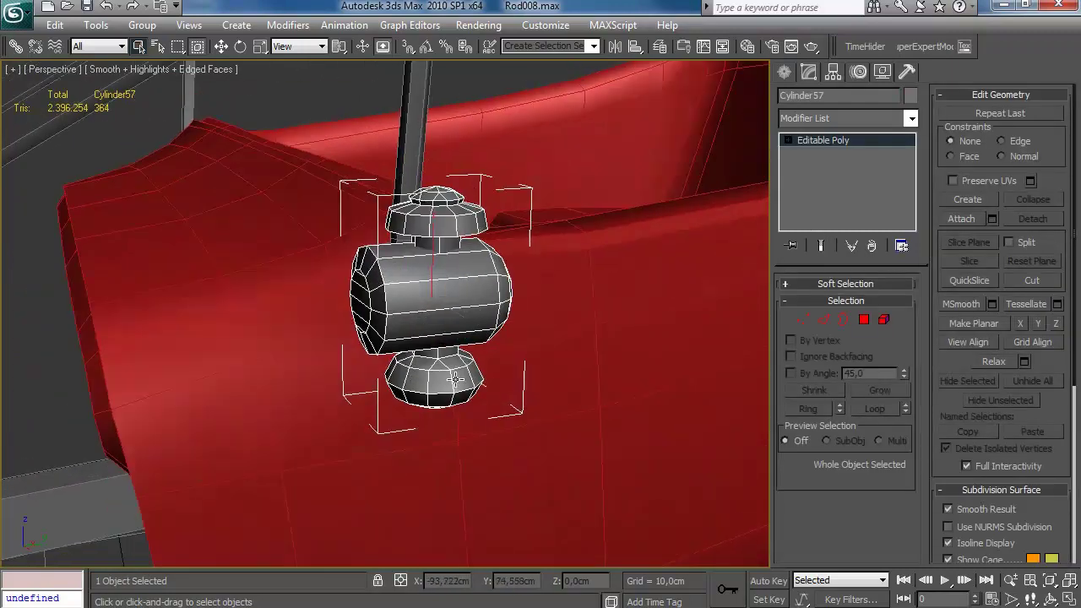
alt+middle_drag(401, 383, 516, 358)
alt+middle_drag(343, 319, 467, 372)
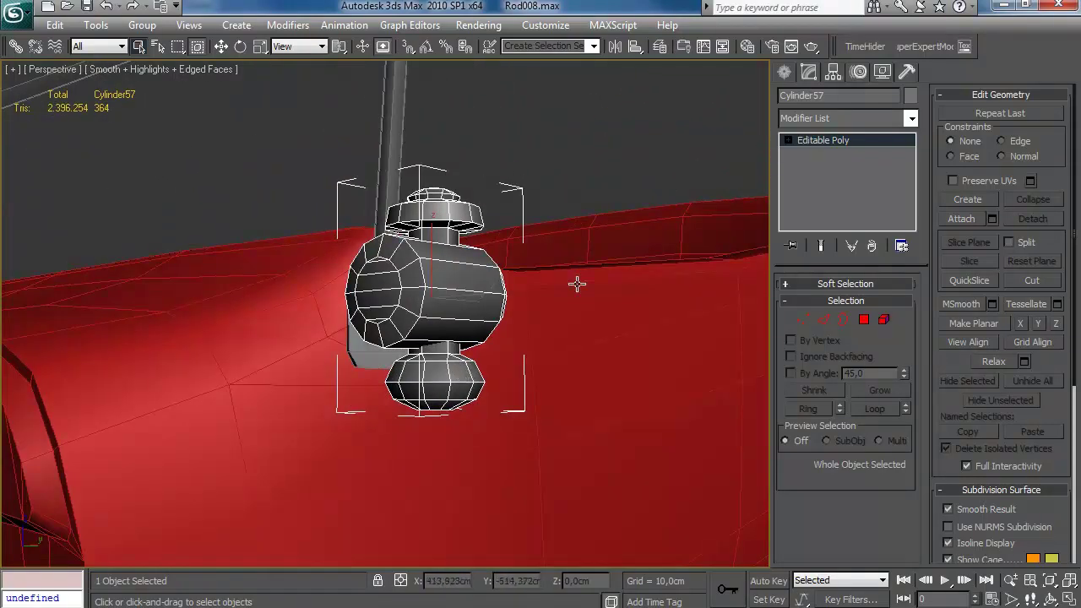
Step: Mirror the low-poly lamp as a copy onto the opposite side of the car
click(784, 73)
scroll(470, 165, down, 3)
alt+middle_drag(469, 164, 495, 228)
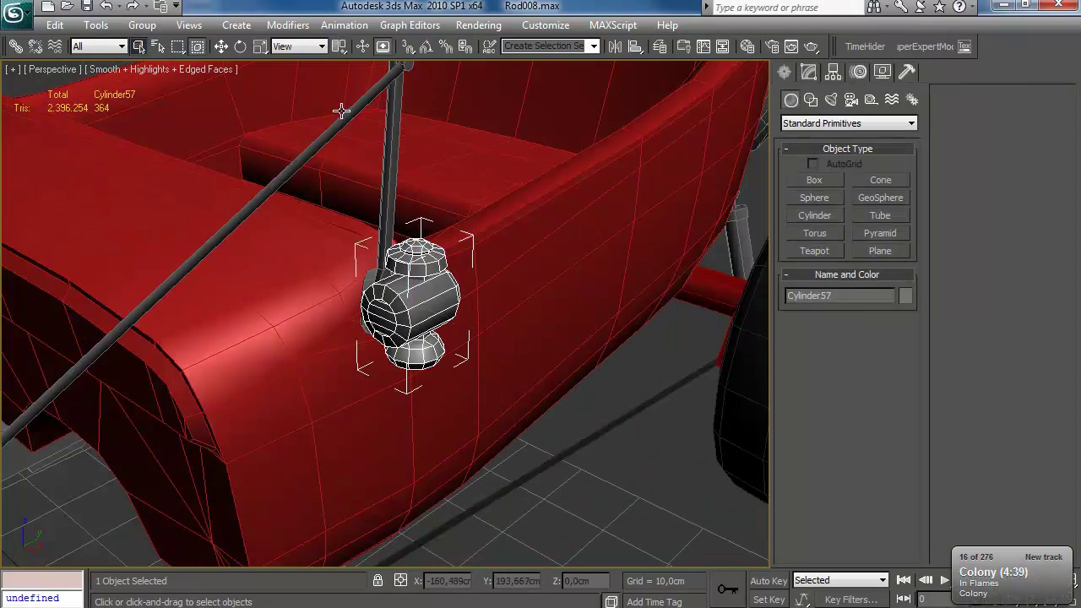
middle_drag(285, 199, 291, 205)
click(99, 29)
click(137, 268)
click(493, 429)
Step: Clone the mirrored lamp as an instance and move it towards the rear of the car
mouse_move(434, 409)
middle_down()
mouse_move(426, 380)
mouse_move(570, 351)
mouse_move(414, 375)
middle_up()
scroll(443, 398, down, 4)
key(ctrl+v)
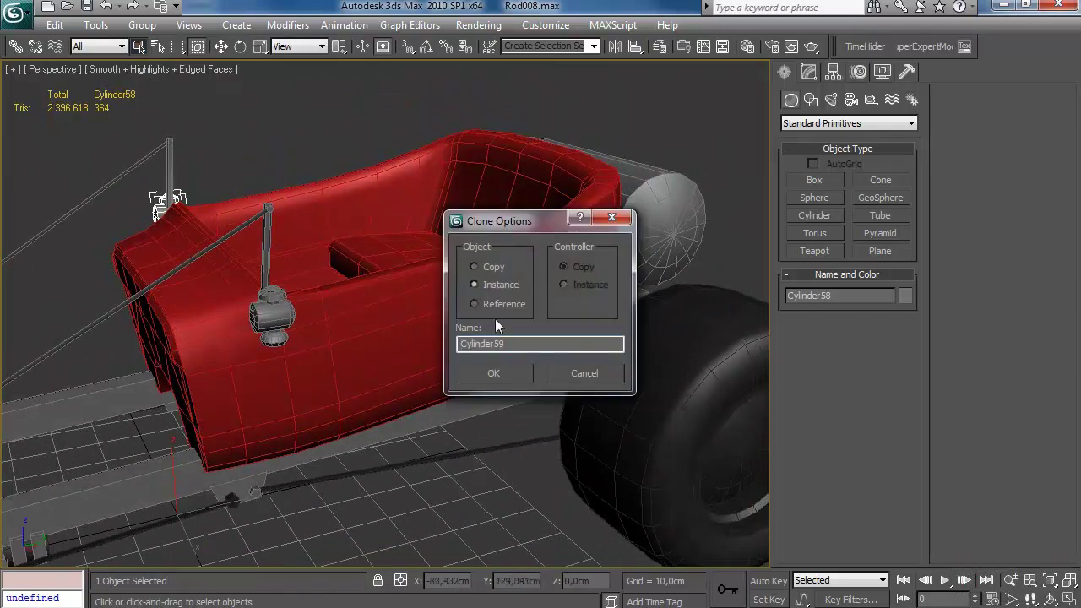
click(493, 373)
middle_drag(297, 318, 326, 328)
key(w)
drag(344, 48, 343, 67)
drag(478, 318, 598, 312)
Step: Show the HPbody layer to bring back the high-poly rear lamps as alignment targets
alt+middle_drag(659, 310, 540, 363)
scroll(540, 294, up, 2)
click(661, 48)
click(744, 380)
click(904, 281)
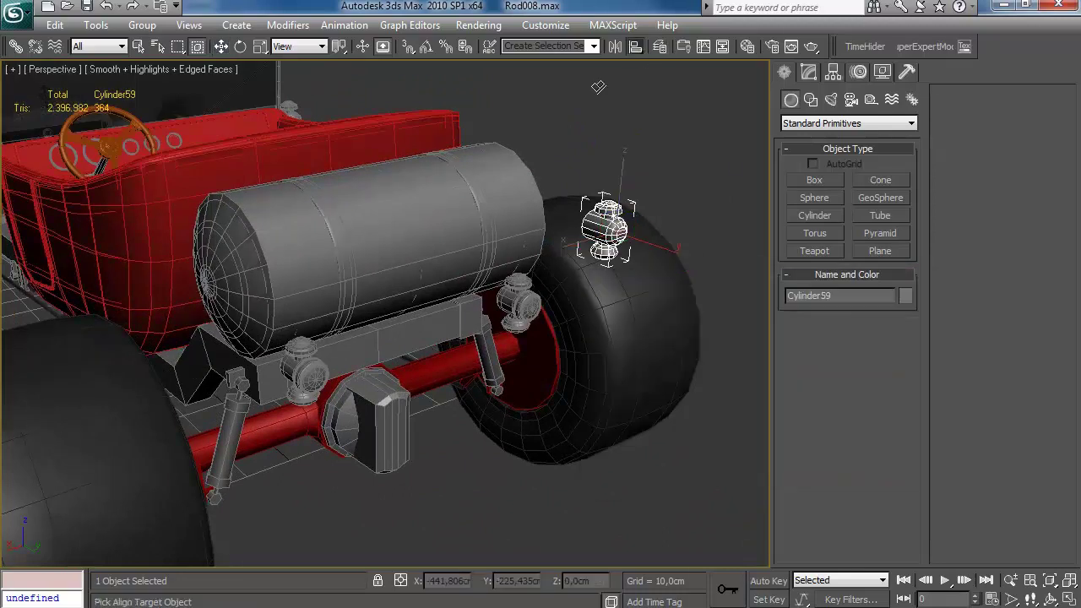
Step: Align the cloned lamp to a high-poly rear lamp, centre to centre in X, Y and Z, matching all three orientation axes
click(636, 47)
click(315, 382)
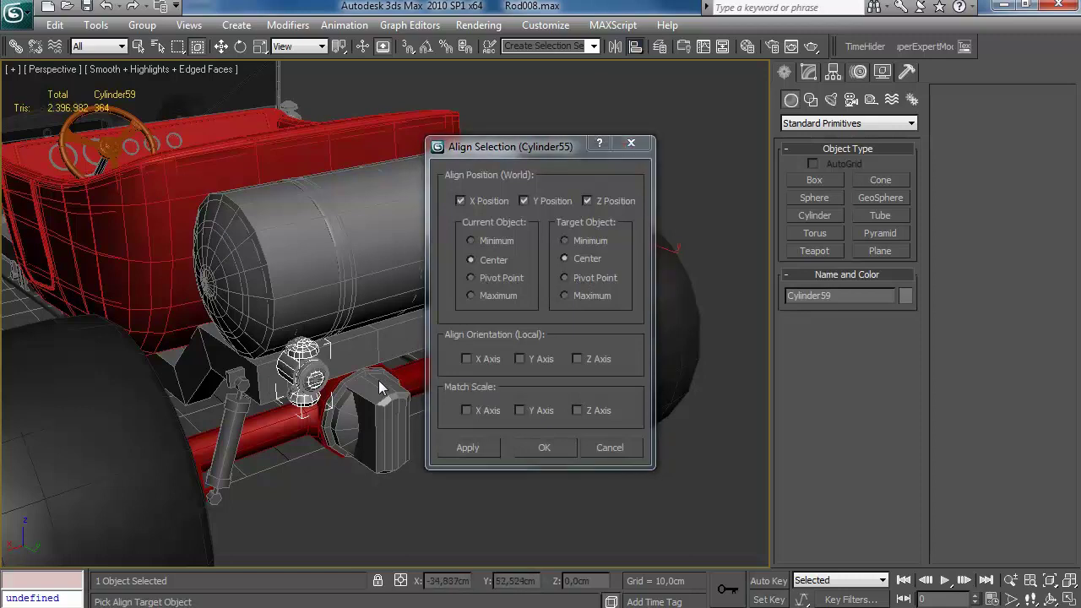
click(504, 358)
click(540, 359)
click(581, 359)
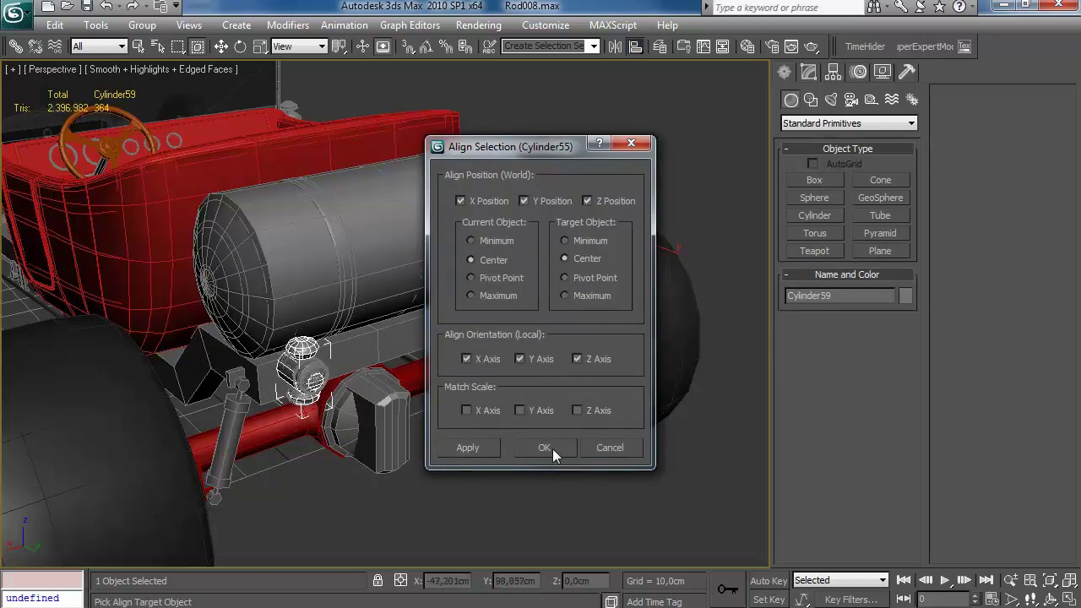
click(527, 442)
Step: Delete the low-poly lamp instance that was aligned to the rear lamp
alt+middle_drag(516, 436, 428, 368)
scroll(439, 359, up, 4)
middle_drag(371, 240, 409, 228)
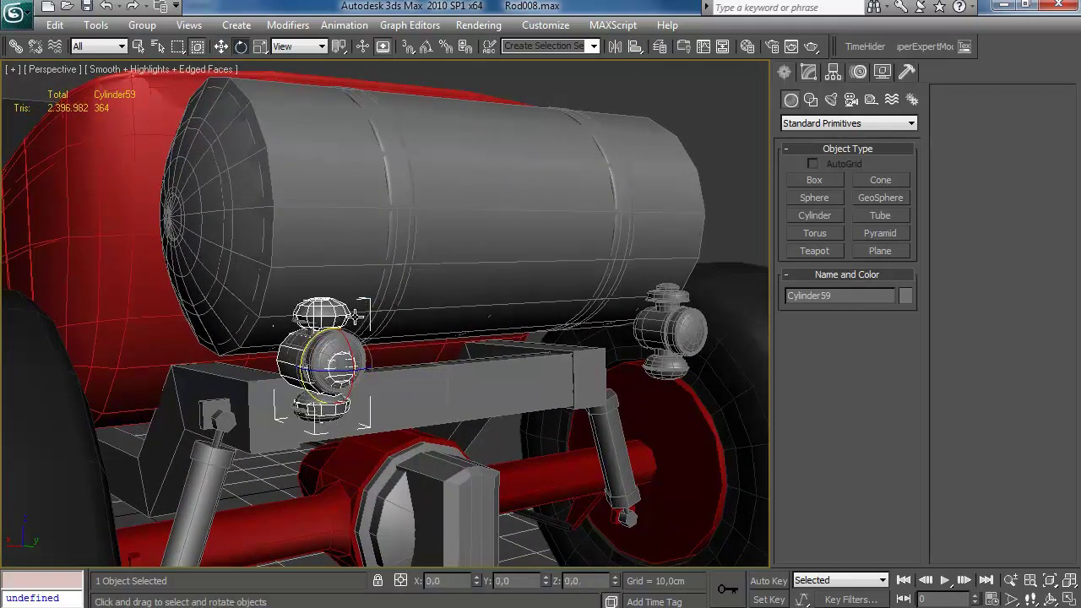
key(Delete)
alt+middle_drag(507, 330, 583, 335)
scroll(584, 335, down, 5)
alt+middle_drag(406, 354, 639, 379)
scroll(591, 376, down, 3)
middle_drag(384, 389, 507, 372)
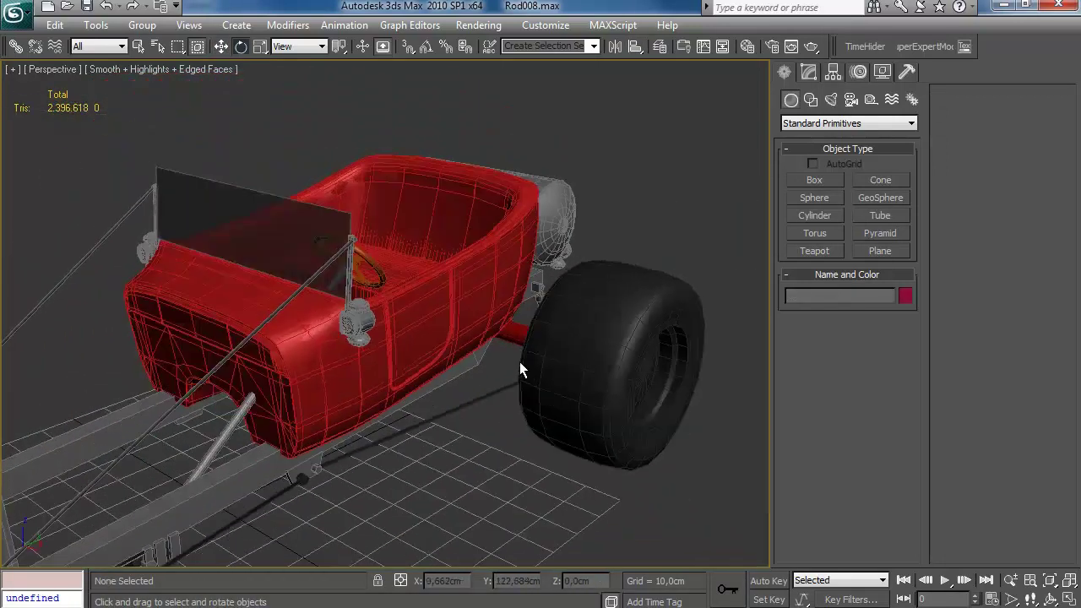
scroll(164, 272, up, 3)
alt+middle_drag(137, 251, 313, 220)
Step: Hide the HPbody layer and delete the mirrored low-poly lamp on the opposite side of the windshield
click(660, 47)
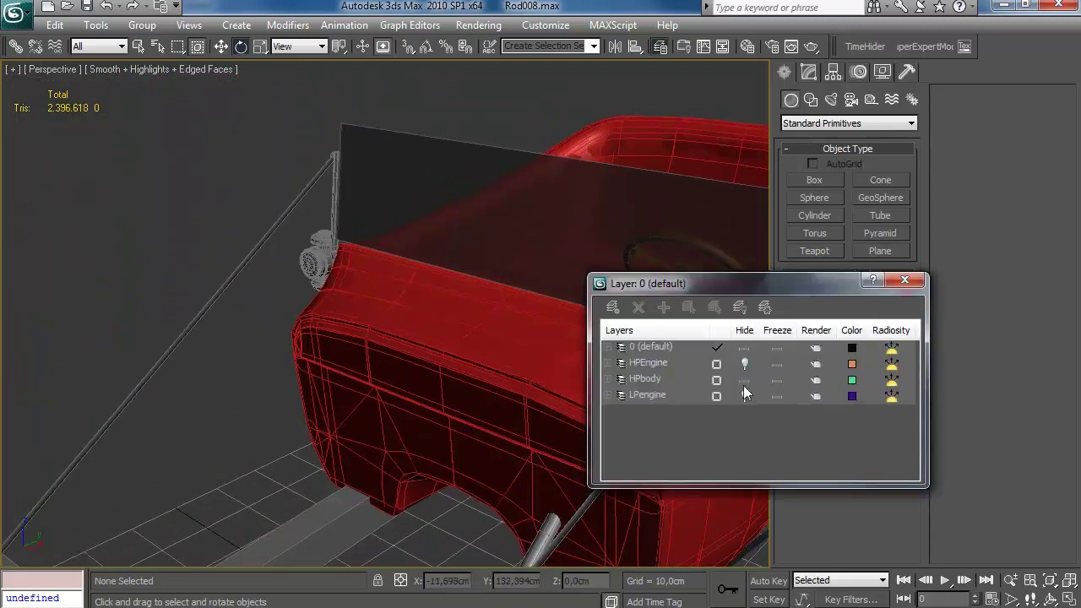
click(744, 381)
click(329, 261)
alt+middle_drag(308, 325, 468, 340)
key(Delete)
Step: Select the original low-poly side lamp and show the HPbody layer again
scroll(468, 340, up, 4)
middle_drag(271, 384, 507, 388)
click(510, 388)
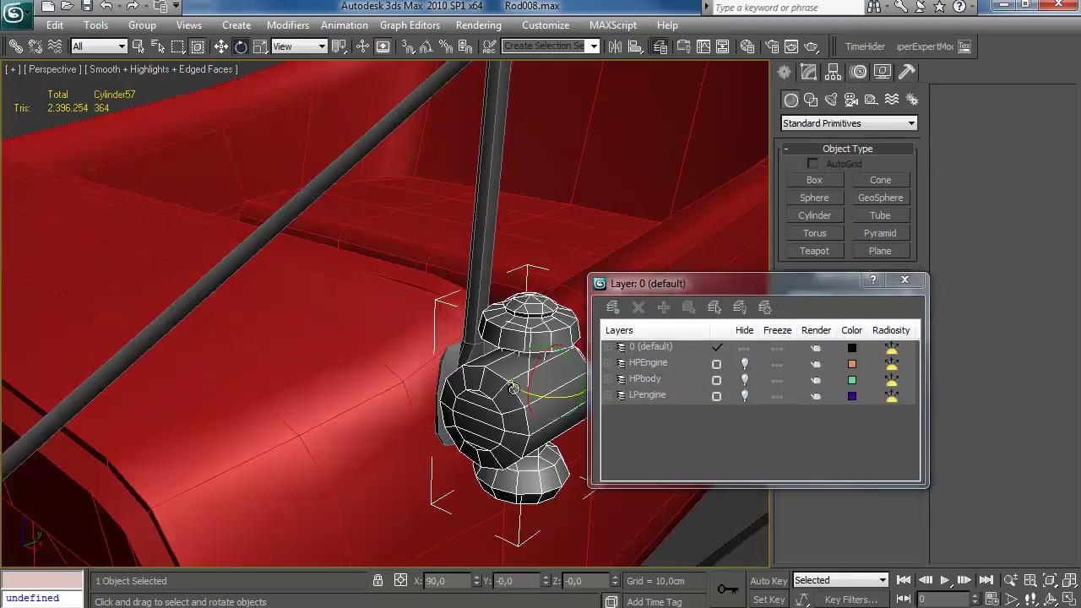
click(744, 380)
mouse_move(523, 313)
alt+middle_down()
mouse_move(394, 273)
mouse_move(533, 308)
alt+middle_up()
click(834, 72)
click(904, 279)
Step: Align only the lamp's pivot to the high-poly side lamp, centred in X, Y and Z and oriented on all three axes
click(878, 178)
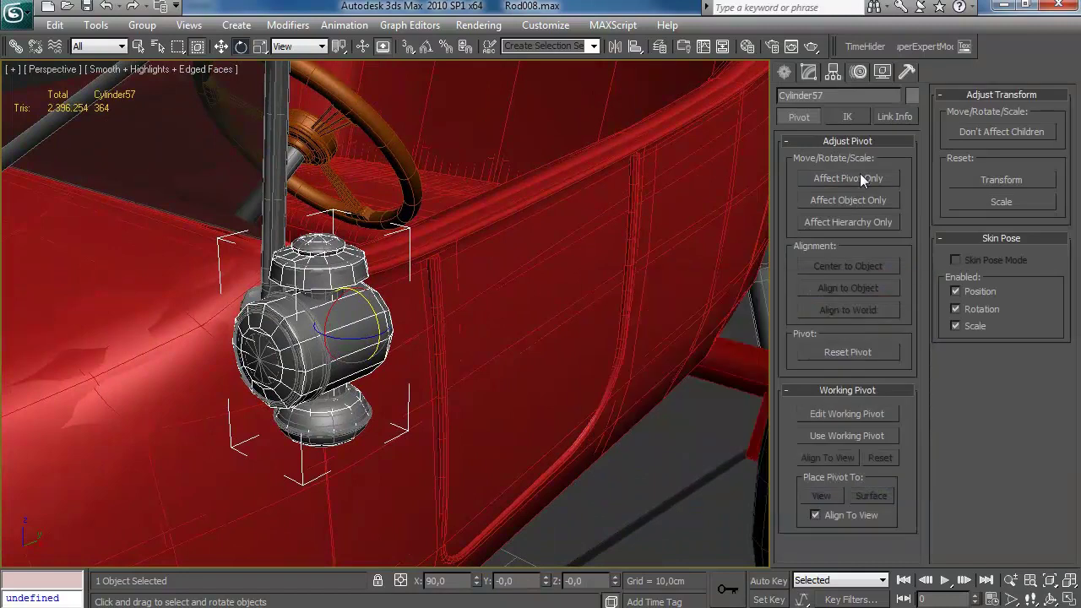
click(635, 48)
click(287, 362)
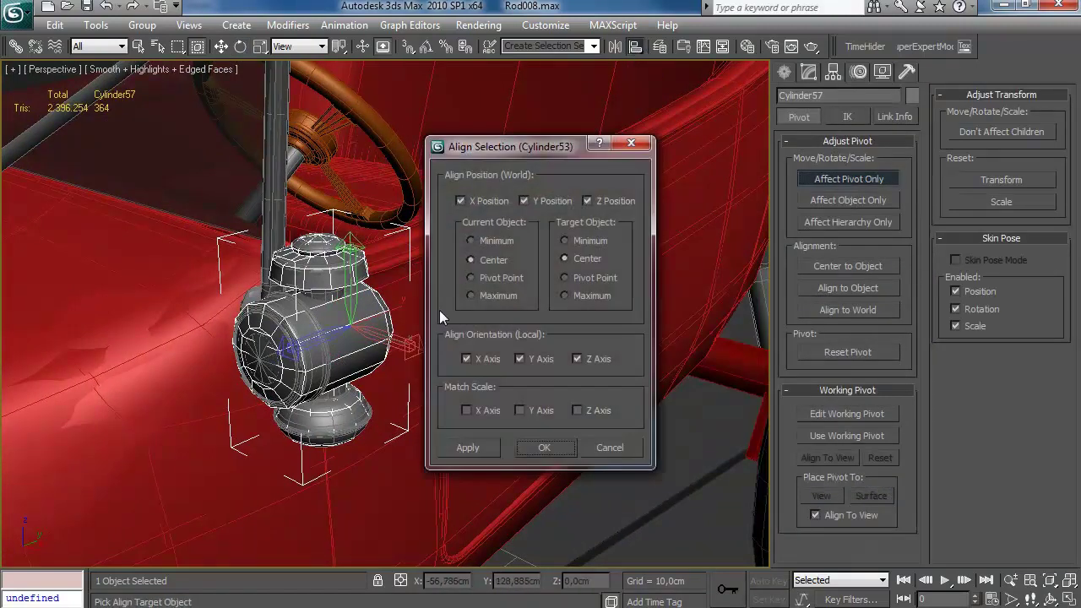
click(548, 449)
click(853, 179)
Step: Mirror the low-poly lamp with its corrected pivot as a copy onto the opposite side of the car
scroll(579, 261, down, 5)
alt+middle_drag(580, 261, 481, 289)
scroll(472, 286, up, 4)
click(95, 25)
click(177, 267)
click(517, 429)
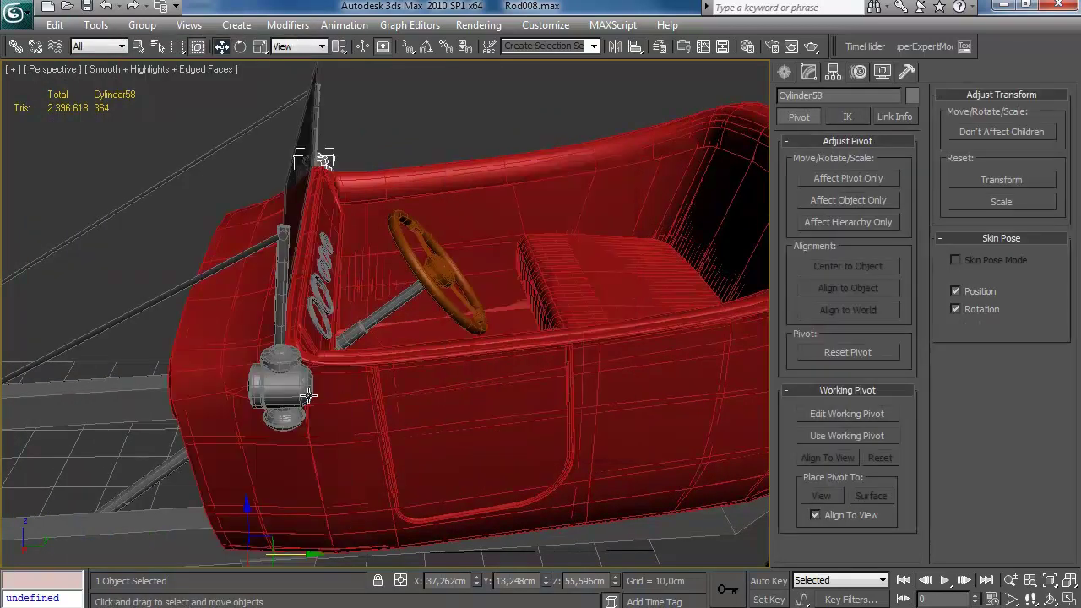
Step: Try to clone the low-poly side lamp and align the copy to a rear high-poly lamp, pivot to pivot in X, Y, Z and orientation
scroll(342, 412, down, 3)
key(ctrl+v)
click(553, 381)
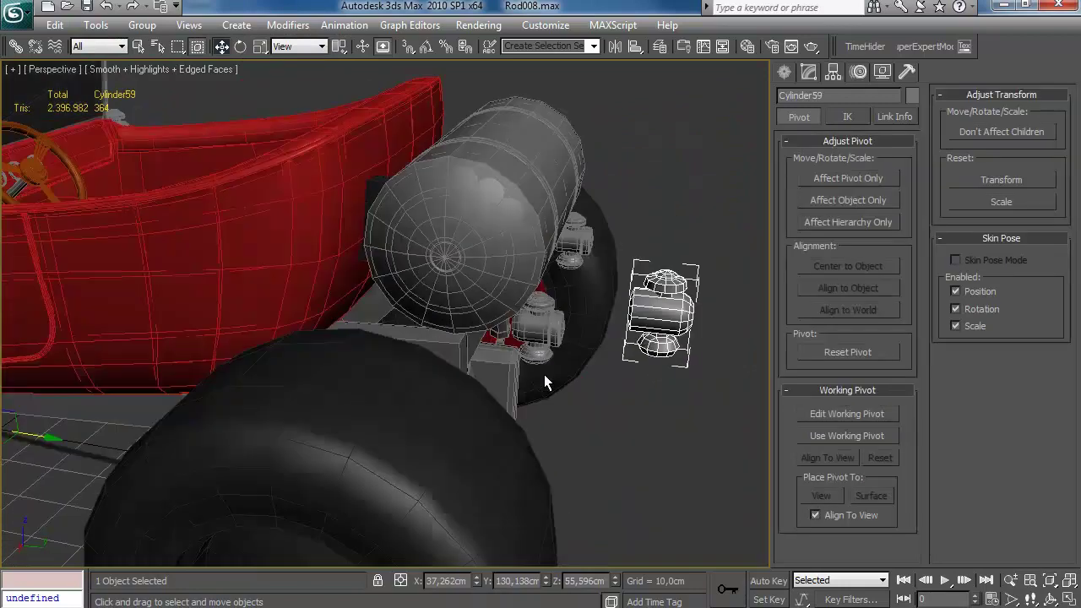
alt+middle_drag(544, 374, 629, 78)
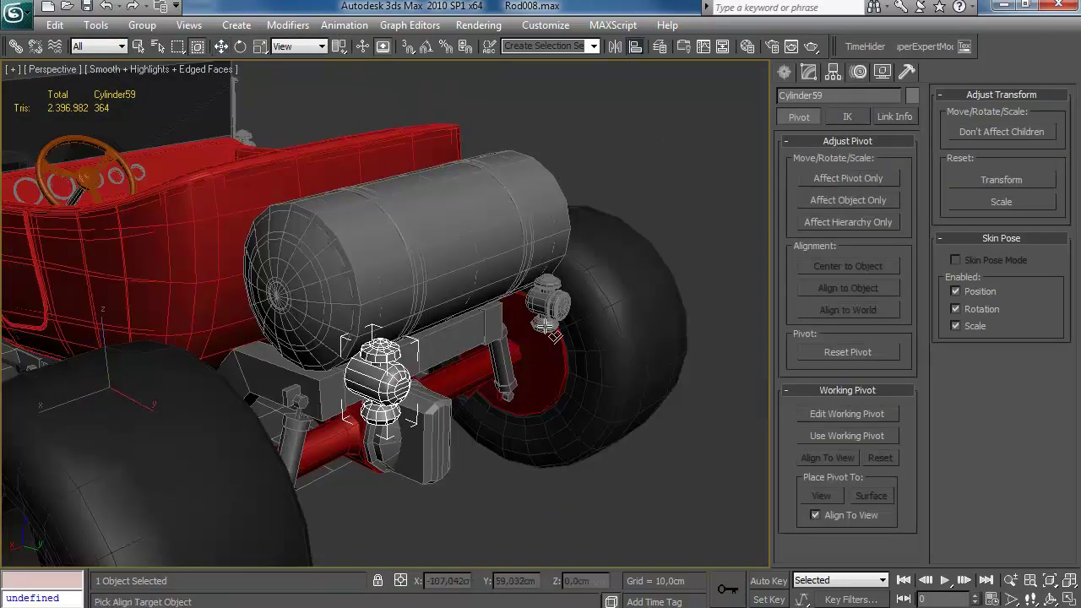
alt+middle_drag(523, 344, 471, 341)
click(449, 399)
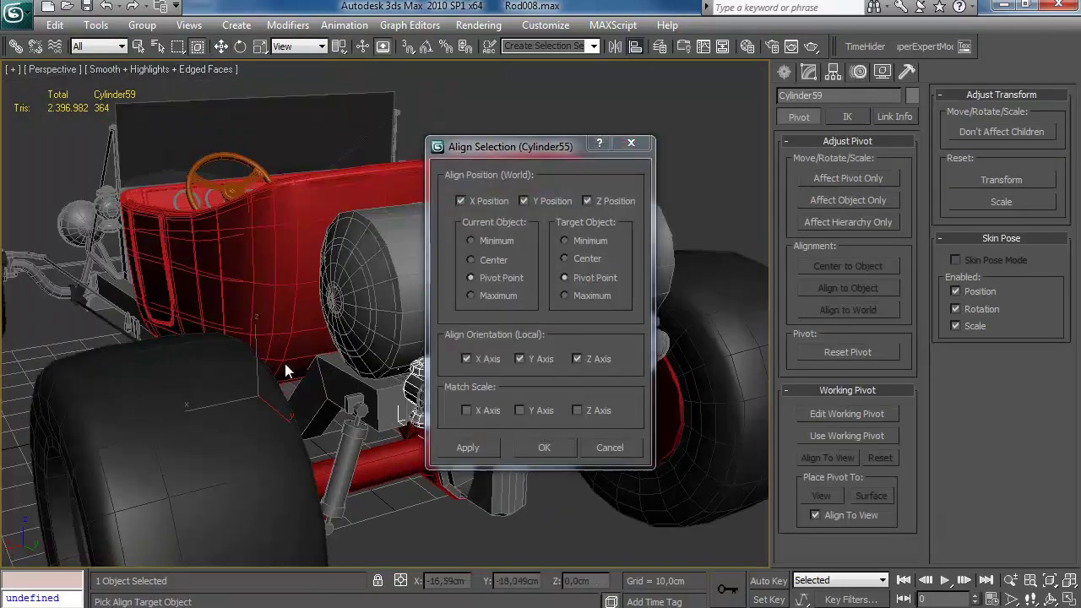
drag(550, 146, 705, 143)
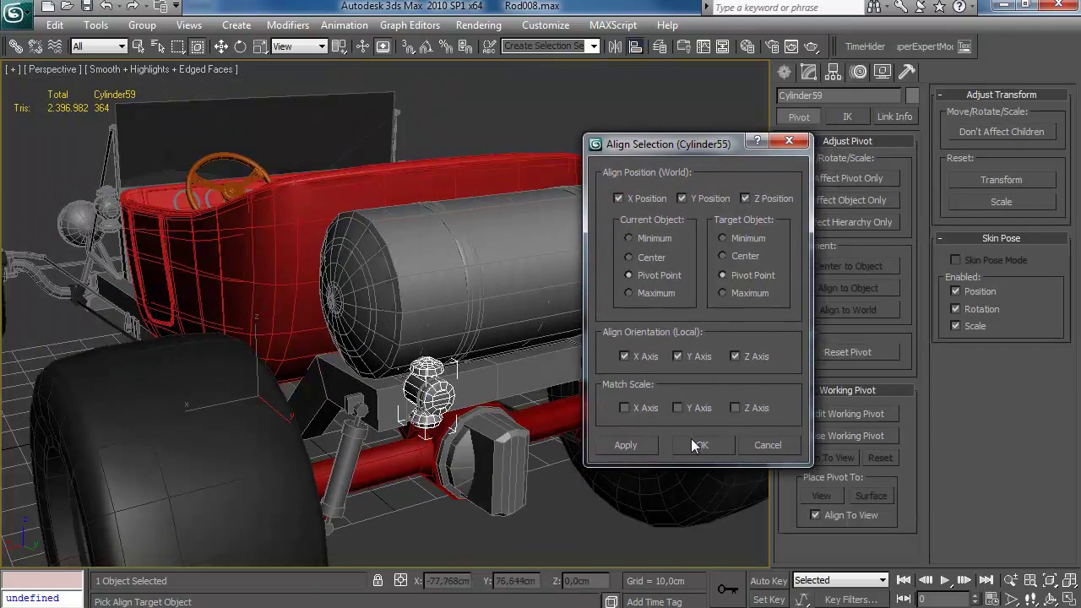
click(697, 441)
Step: Delete the low-poly lamp copy that was aligned at the rear
alt+middle_drag(596, 414, 589, 363)
scroll(363, 342, up, 6)
scroll(351, 330, down, 5)
key(Delete)
Step: Clone the low-poly windshield lamp again and align the copy to the high-poly lamp at the rear of the car
scroll(407, 355, down, 5)
scroll(590, 362, up, 5)
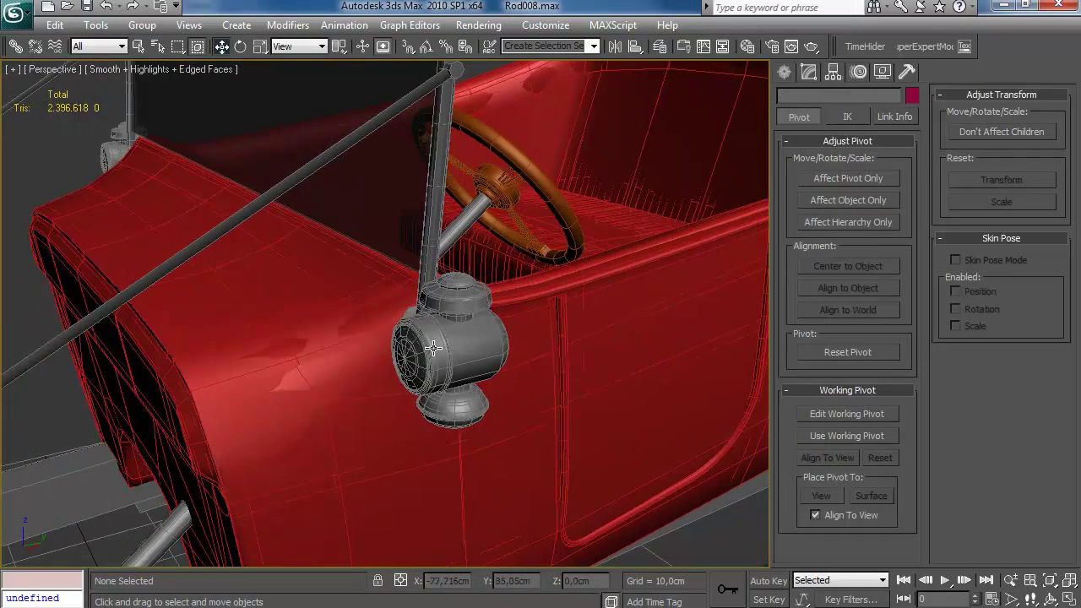
alt+middle_drag(465, 341, 439, 343)
scroll(439, 343, up, 5)
scroll(441, 344, down, 9)
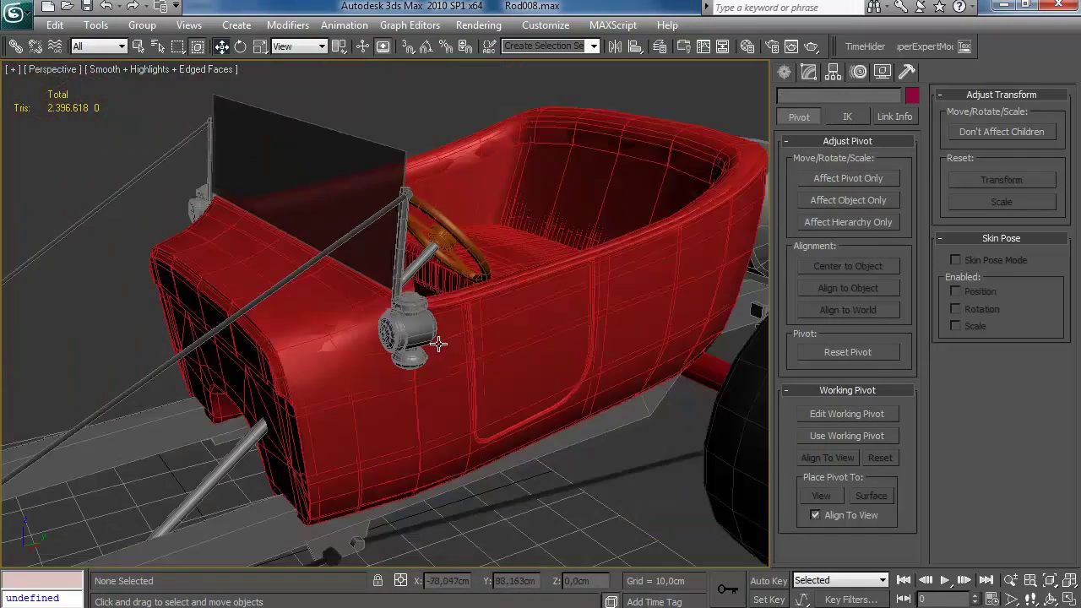
alt+middle_drag(663, 348, 482, 308)
drag(339, 47, 344, 63)
scroll(591, 350, up, 2)
middle_drag(591, 350, 396, 352)
scroll(583, 342, up, 3)
scroll(482, 357, up, 5)
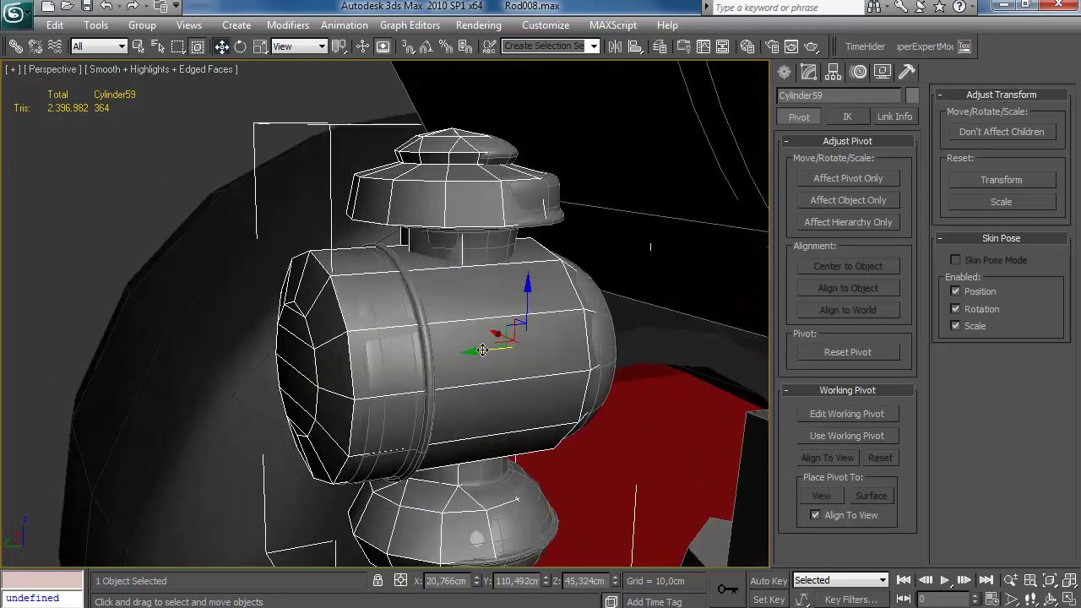
Step: Shift the low-poly rear lamp slightly along Y to about 110.3 cm to match the high-poly lamp
drag(481, 352, 488, 350)
alt+middle_drag(500, 387, 743, 434)
scroll(560, 341, down, 8)
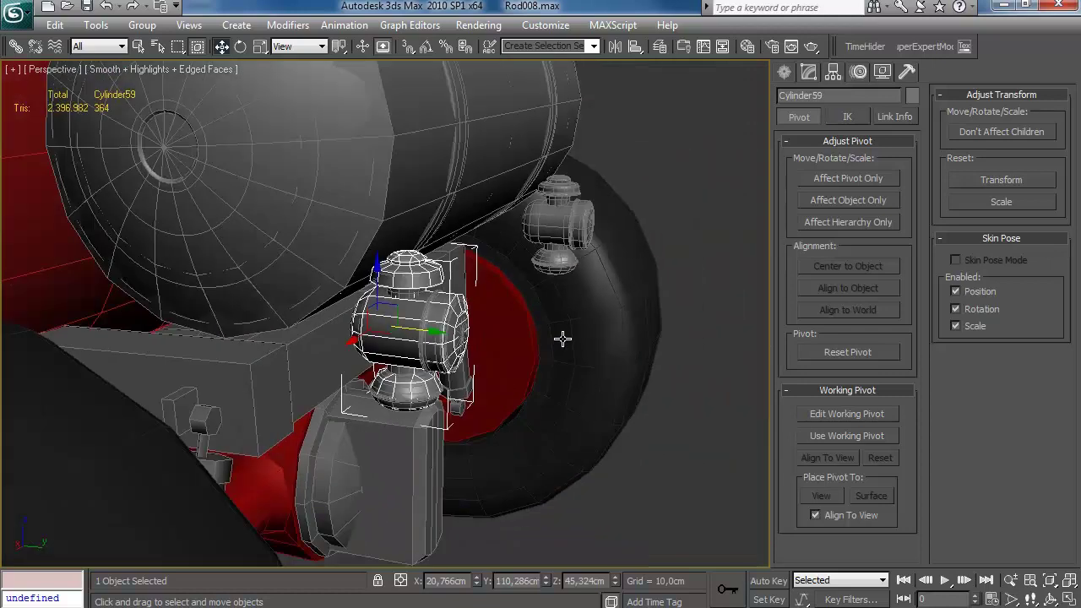
Step: Mirror the low-poly rear lamp across the world X axis as an instance onto the other side of the car
drag(341, 105, 340, 103)
click(96, 26)
click(179, 267)
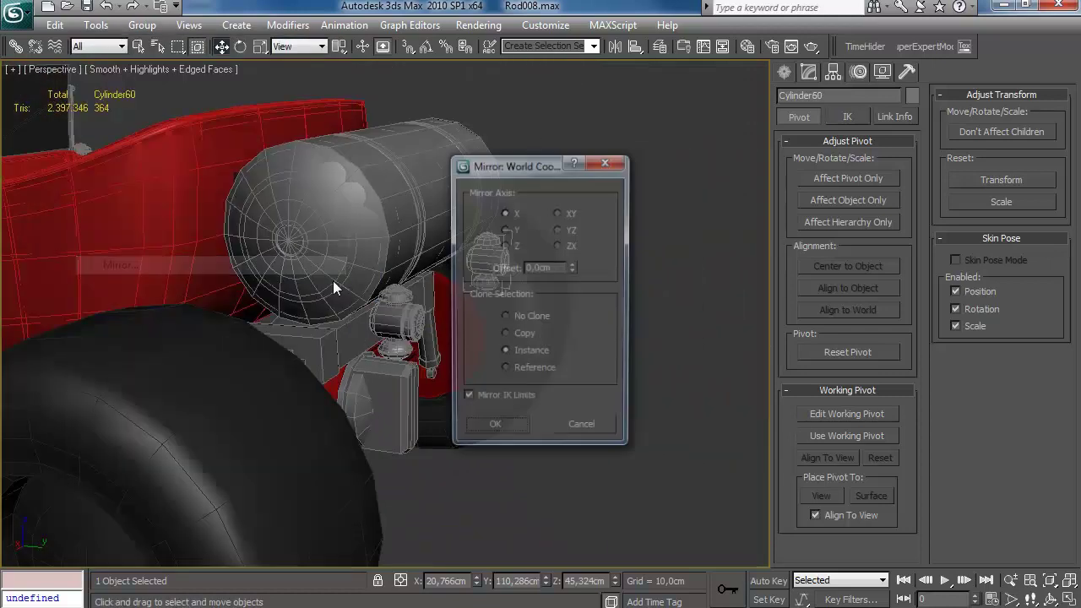
click(520, 430)
Step: Deselect the lamp and hide the HPbody layer
click(564, 406)
middle_drag(564, 406, 572, 405)
scroll(572, 404, down, 5)
click(664, 48)
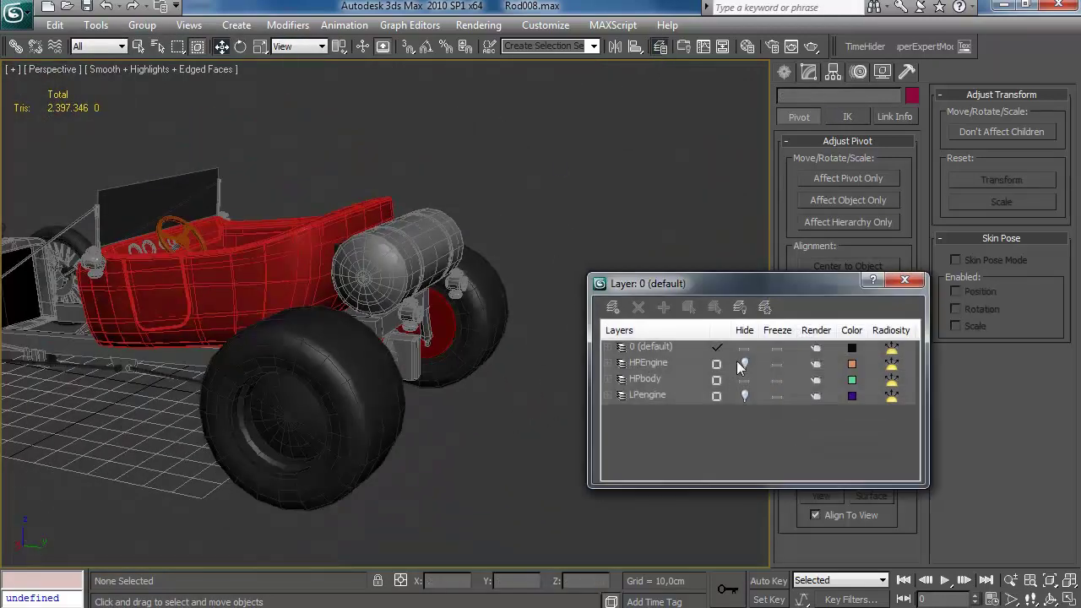
click(744, 380)
click(905, 282)
Step: Turn off edged faces and examine the shaded low-poly car up close and from a distance for missing parts
mouse_move(456, 384)
alt+middle_down()
mouse_move(487, 381)
mouse_move(533, 350)
mouse_move(523, 352)
mouse_move(587, 328)
mouse_move(569, 335)
alt+middle_up()
key(F3)
key(F4)
key(F3)
key(F4)
scroll(549, 346, down, 5)
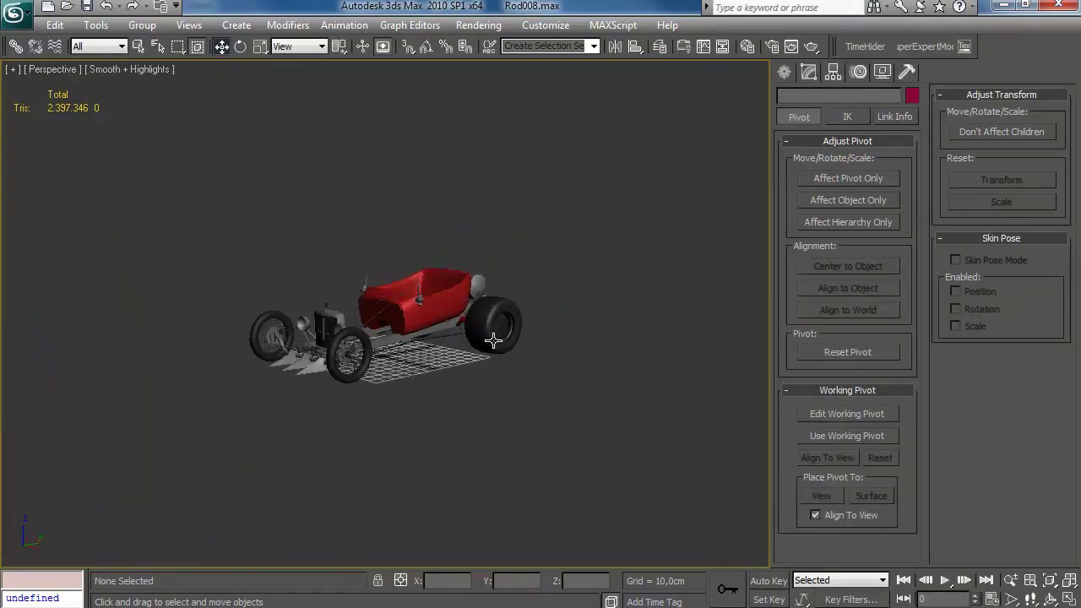
scroll(499, 343, up, 5)
mouse_move(509, 349)
alt+middle_down()
mouse_move(531, 349)
mouse_move(333, 348)
mouse_move(261, 322)
mouse_move(192, 341)
mouse_move(330, 335)
mouse_move(493, 359)
alt+middle_up()
scroll(515, 351, up, 4)
scroll(338, 335, down, 4)
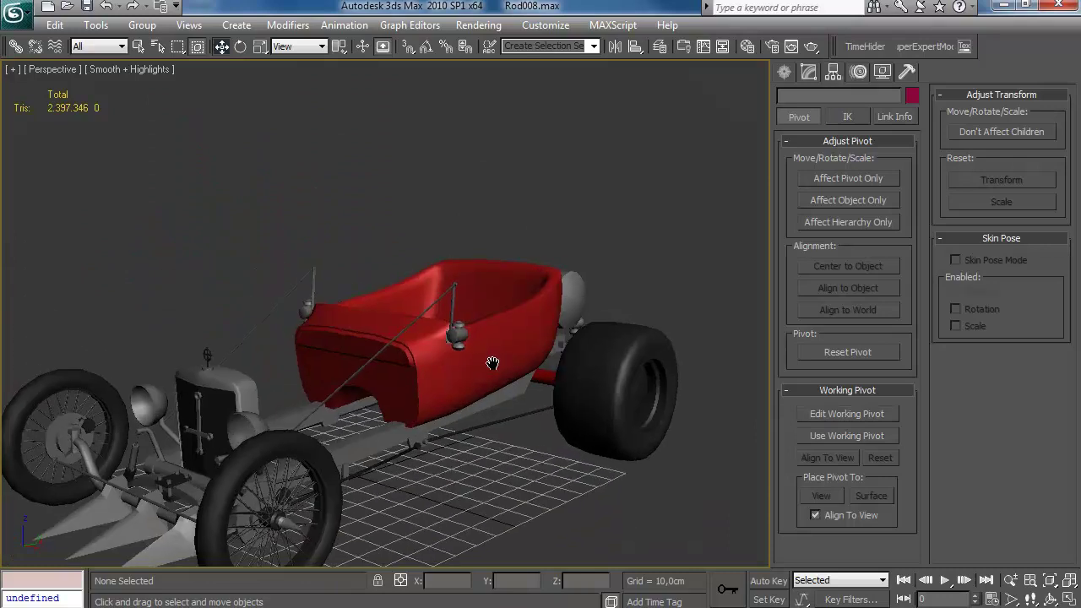
scroll(493, 359, up, 4)
Step: Show the HPbody layer, clone the windshield glass as an instance and hide the layer again
click(660, 46)
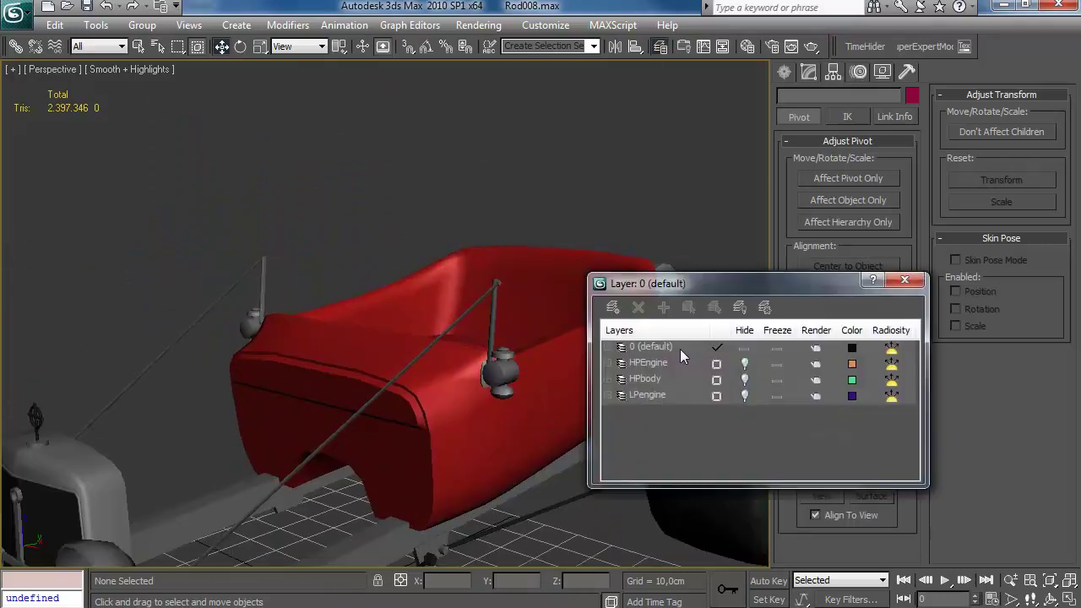
click(744, 379)
click(476, 292)
key(ctrl+v)
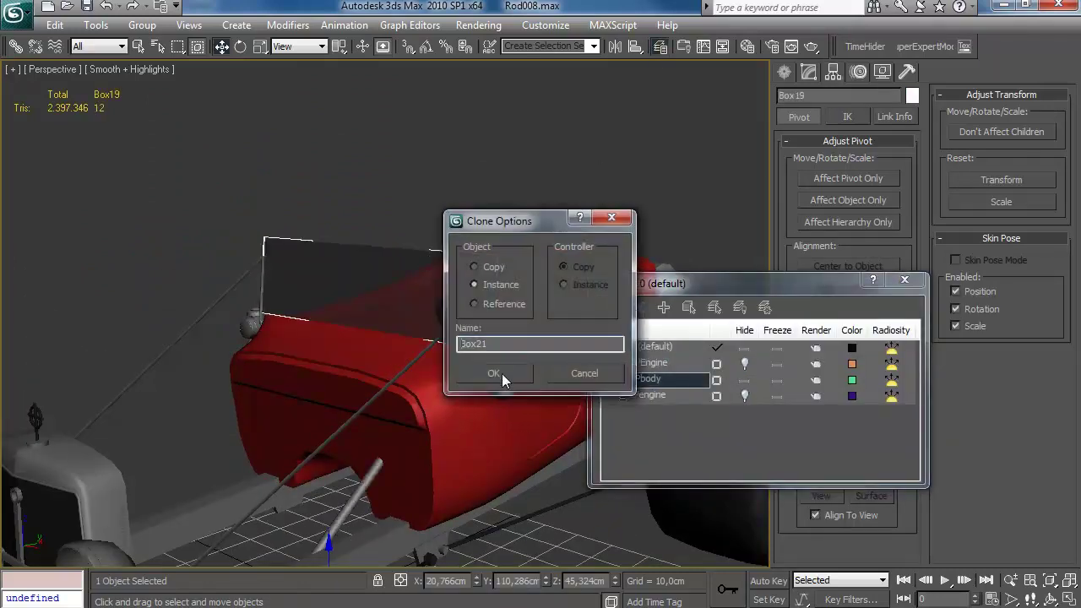
click(497, 376)
click(905, 282)
click(563, 239)
scroll(563, 239, down, 4)
alt+middle_drag(562, 239, 575, 289)
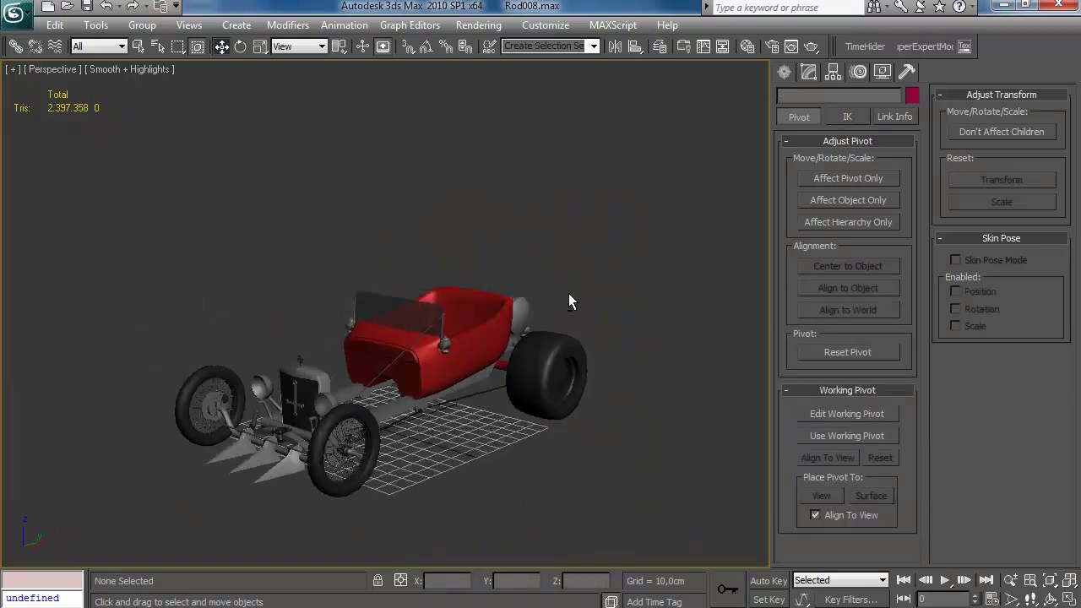
scroll(575, 296, up, 5)
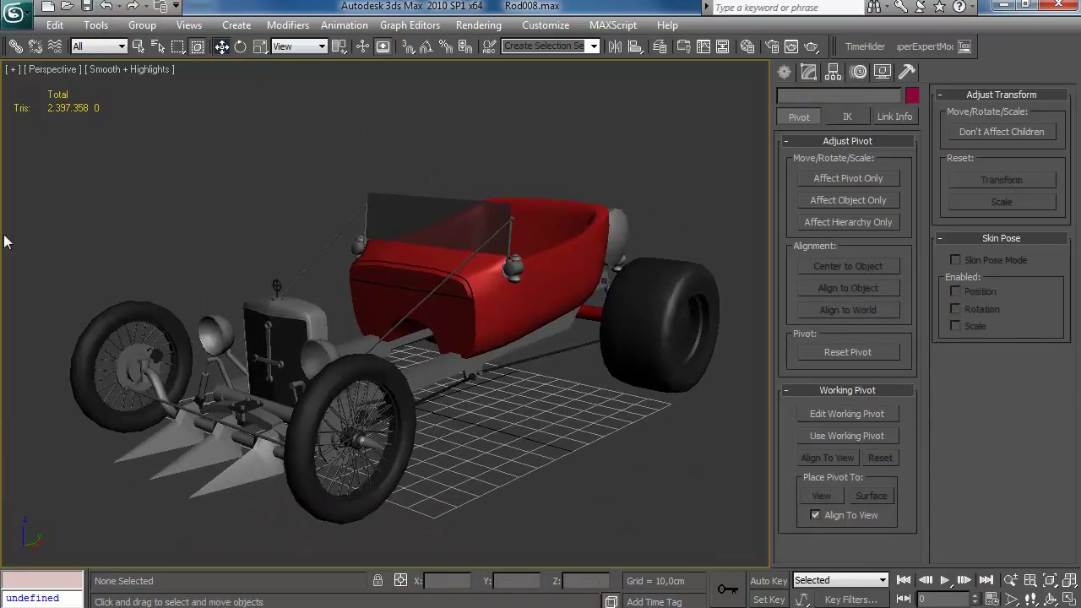